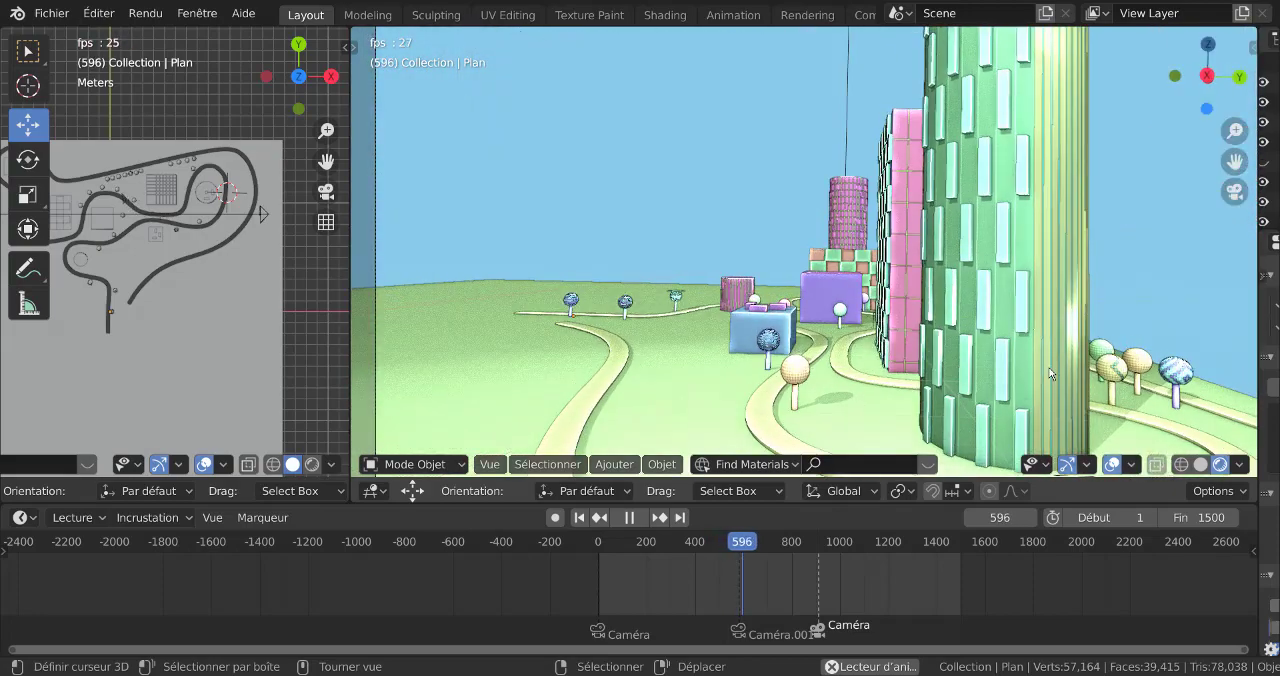
Play the city animation from frame 382 and examine the camera movement and the overall scene layout
click(630, 517)
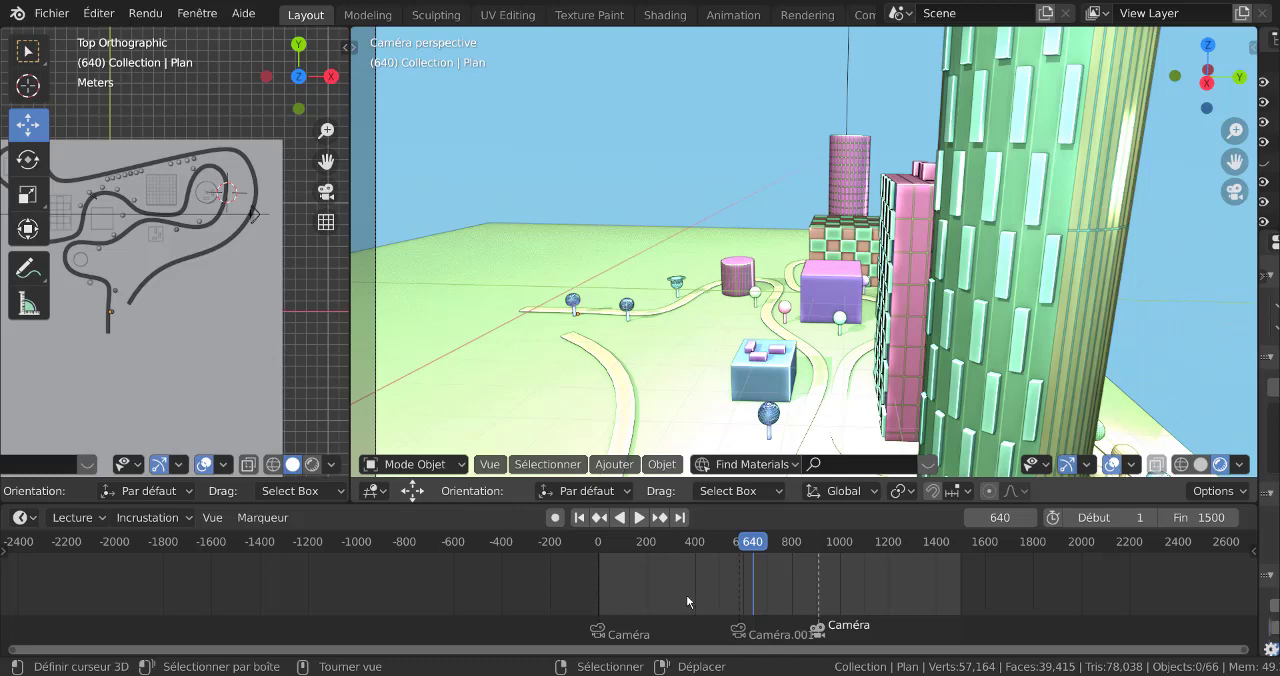
click(691, 545)
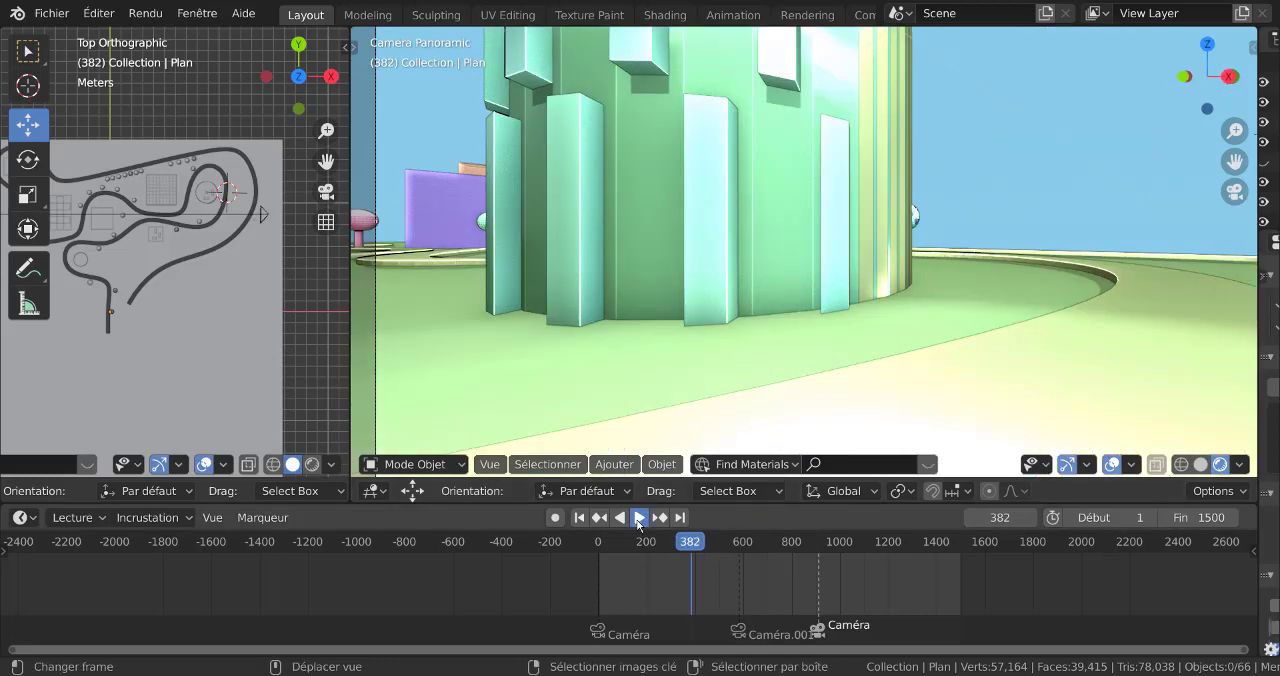
click(638, 518)
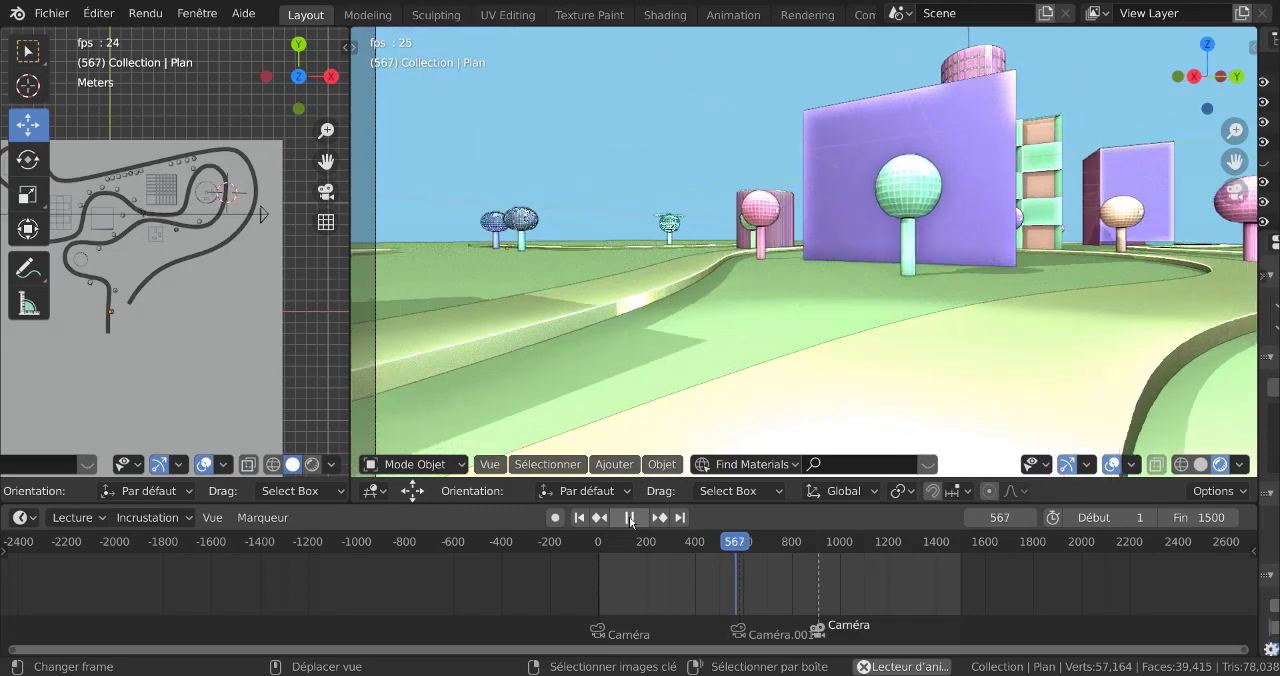
click(630, 518)
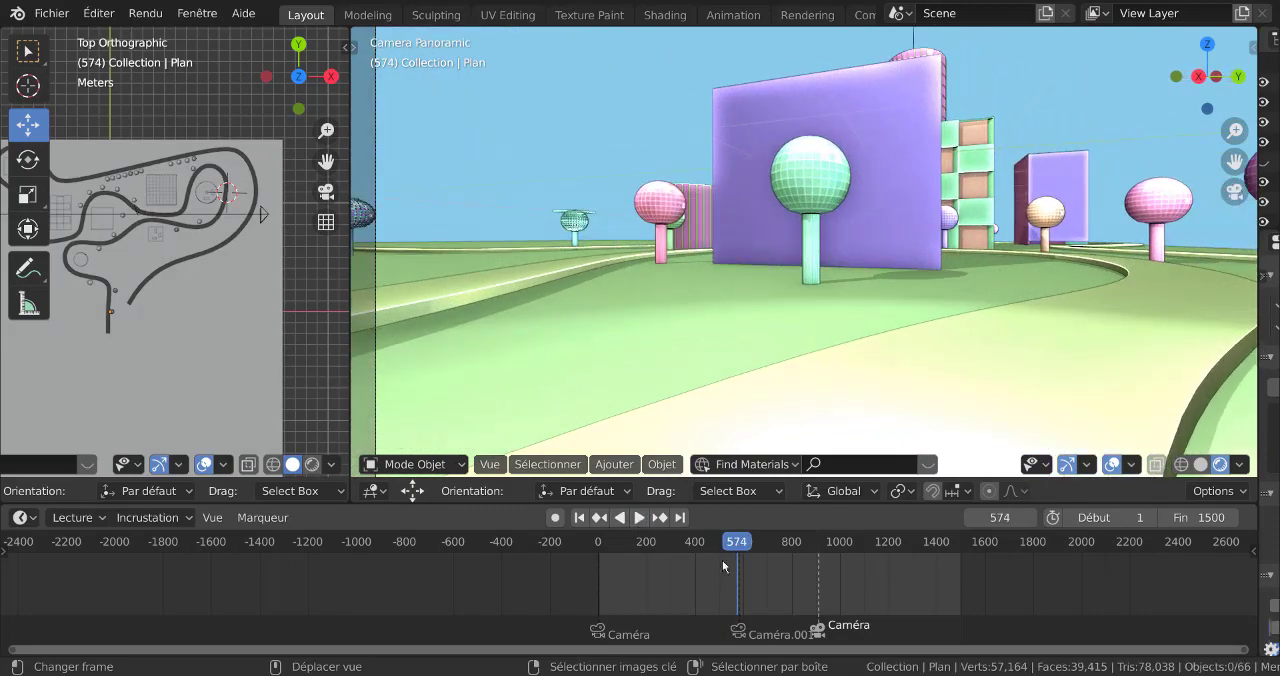
click(640, 518)
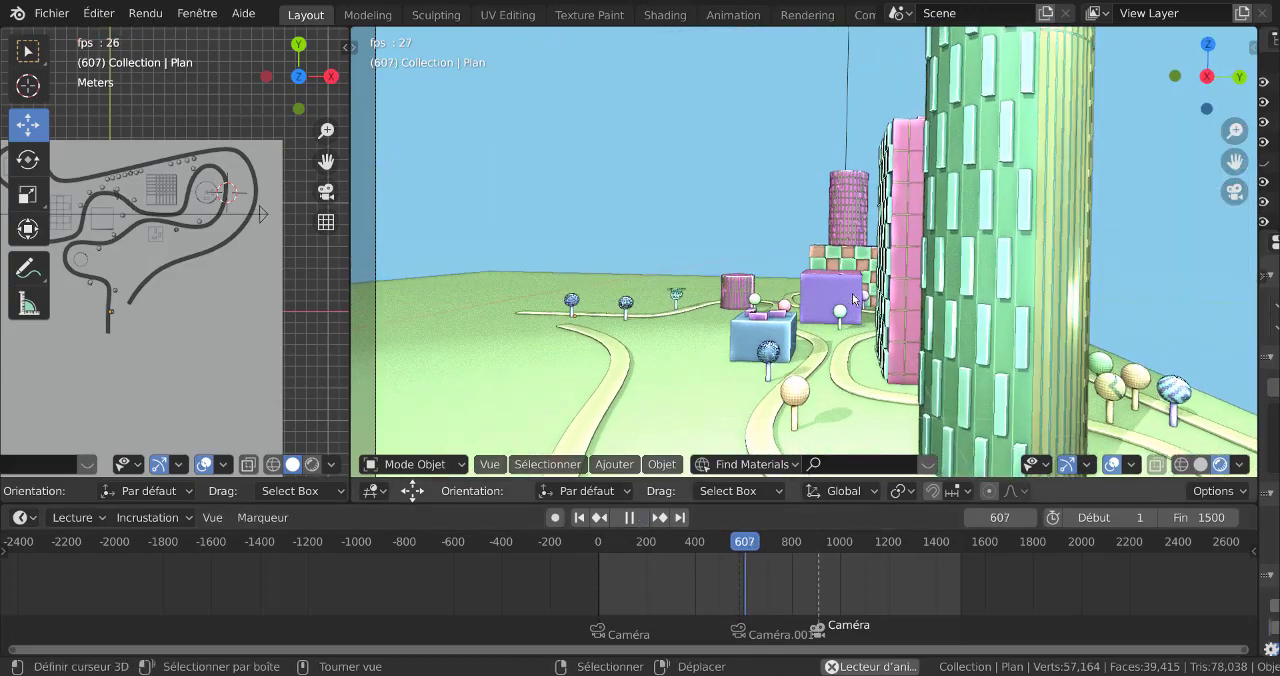
scroll(855, 298, down, 3)
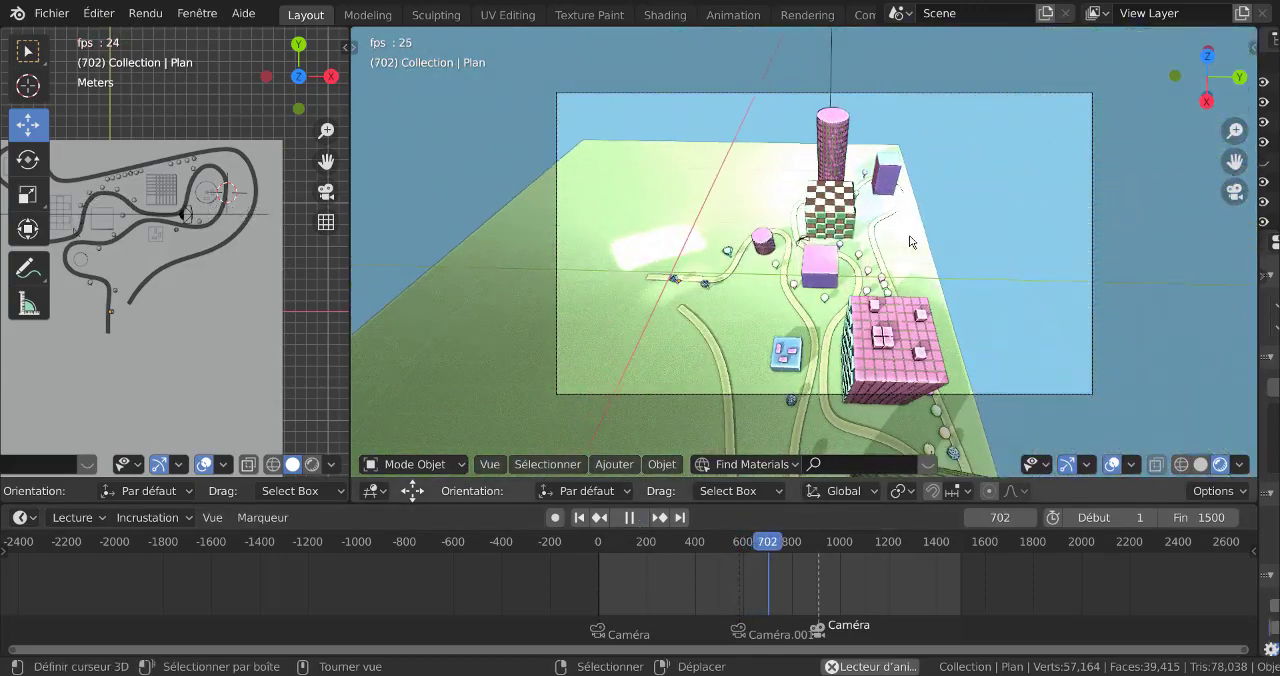
middle_drag(892, 250, 715, 36)
scroll(881, 265, down, 5)
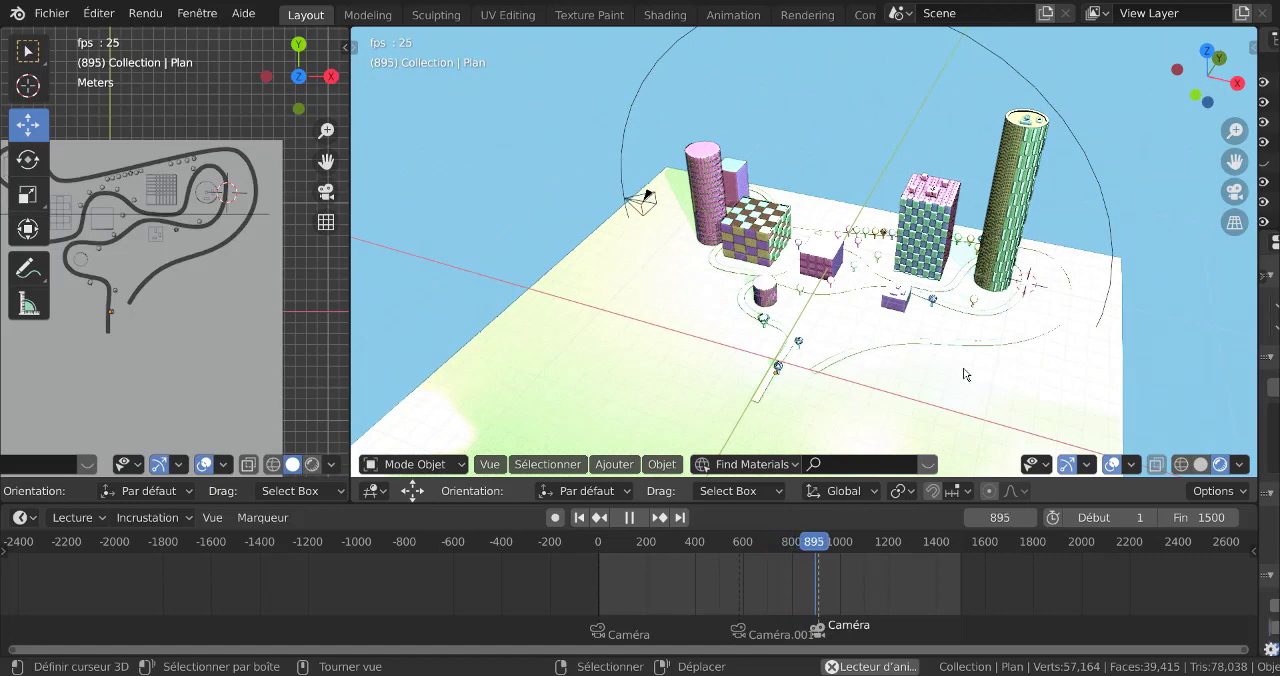
middle_drag(965, 372, 686, 363)
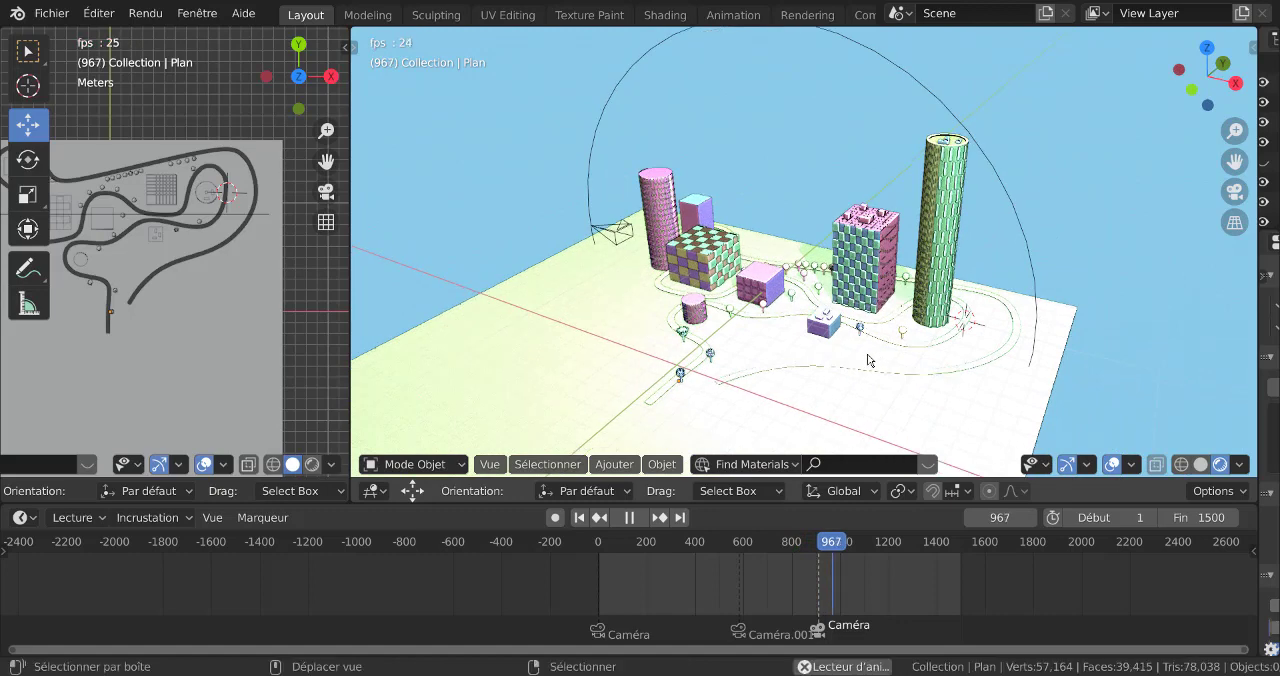
click(629, 517)
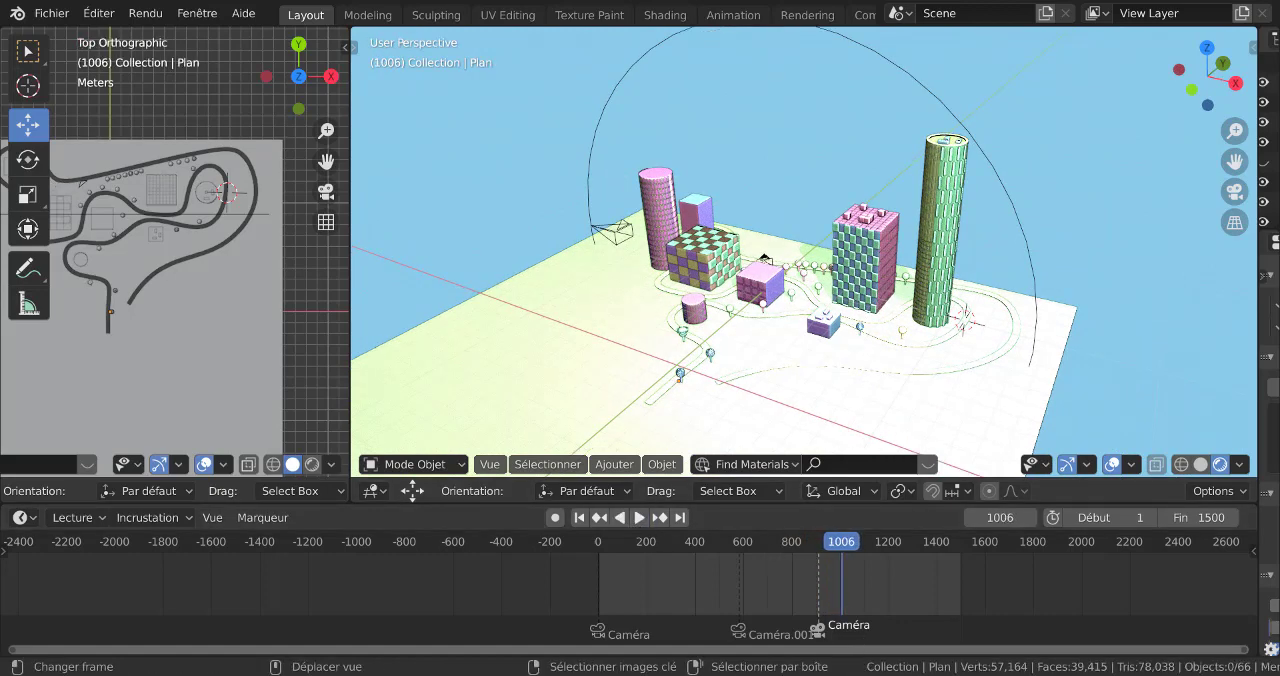
Switch to the Blender window with the Suzanne scene and examine the camera's Follow Path and Damped Track constraints
mouse_move(964, 675)
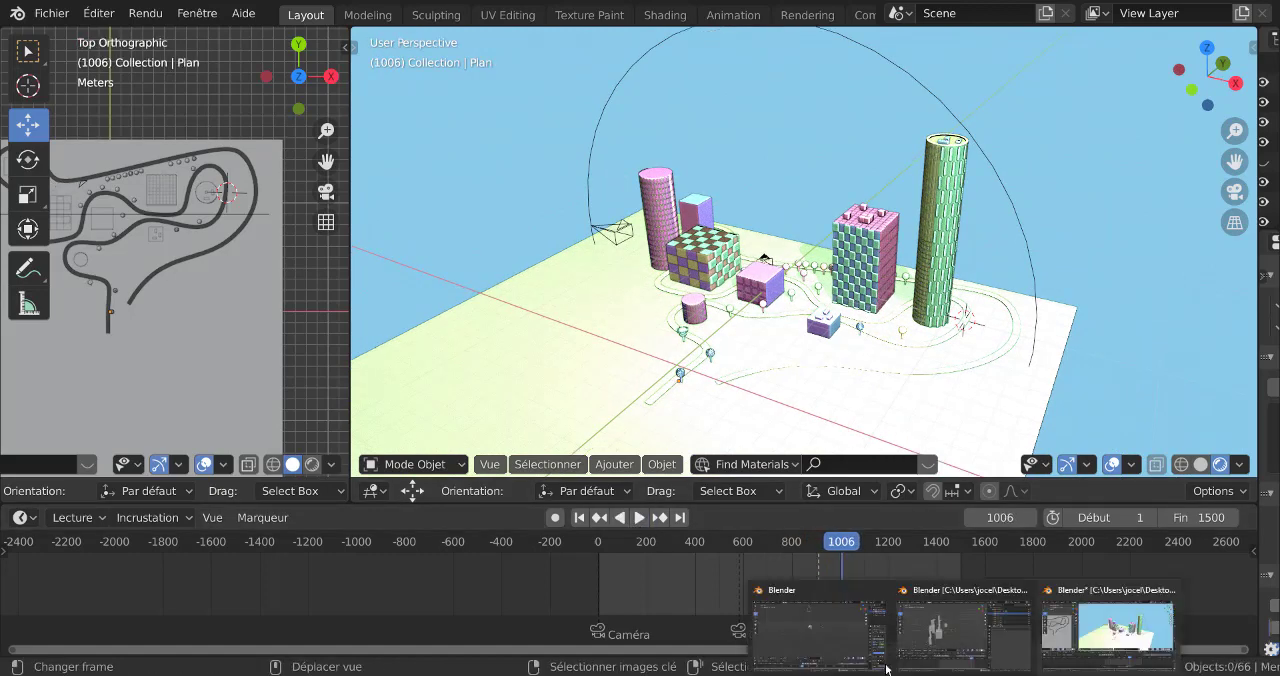
click(782, 623)
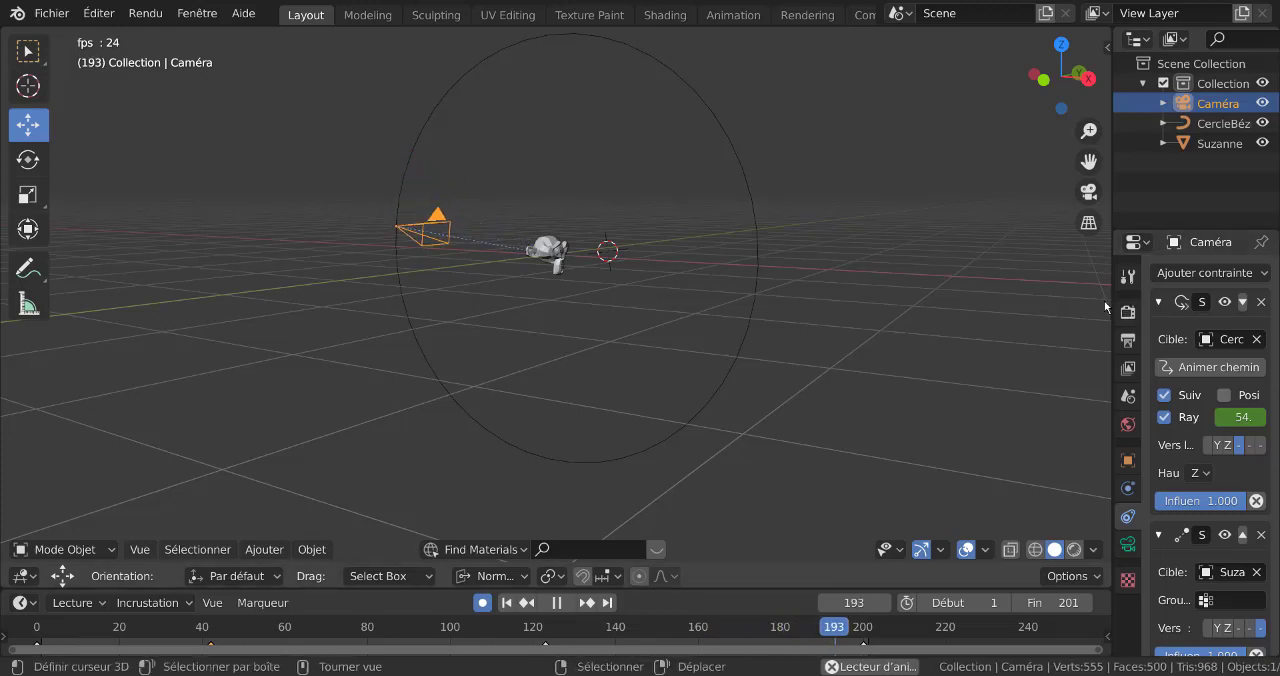
drag(1109, 306, 941, 312)
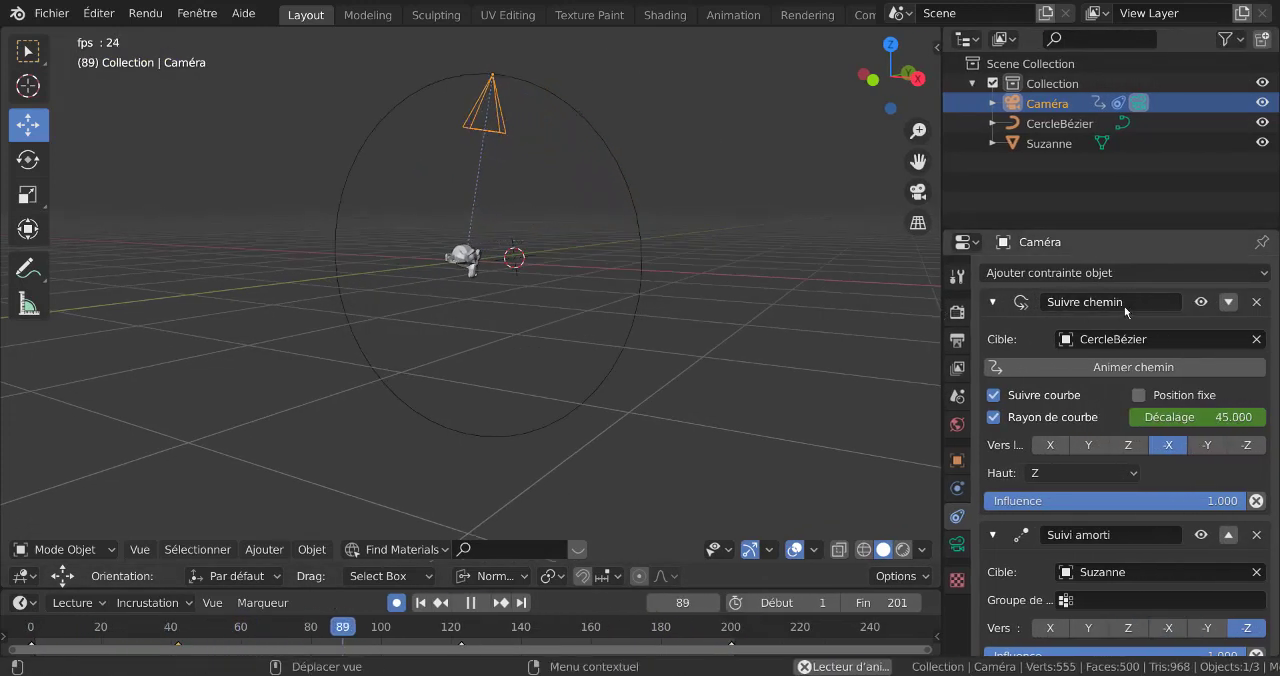
scroll(1114, 530, down, 1)
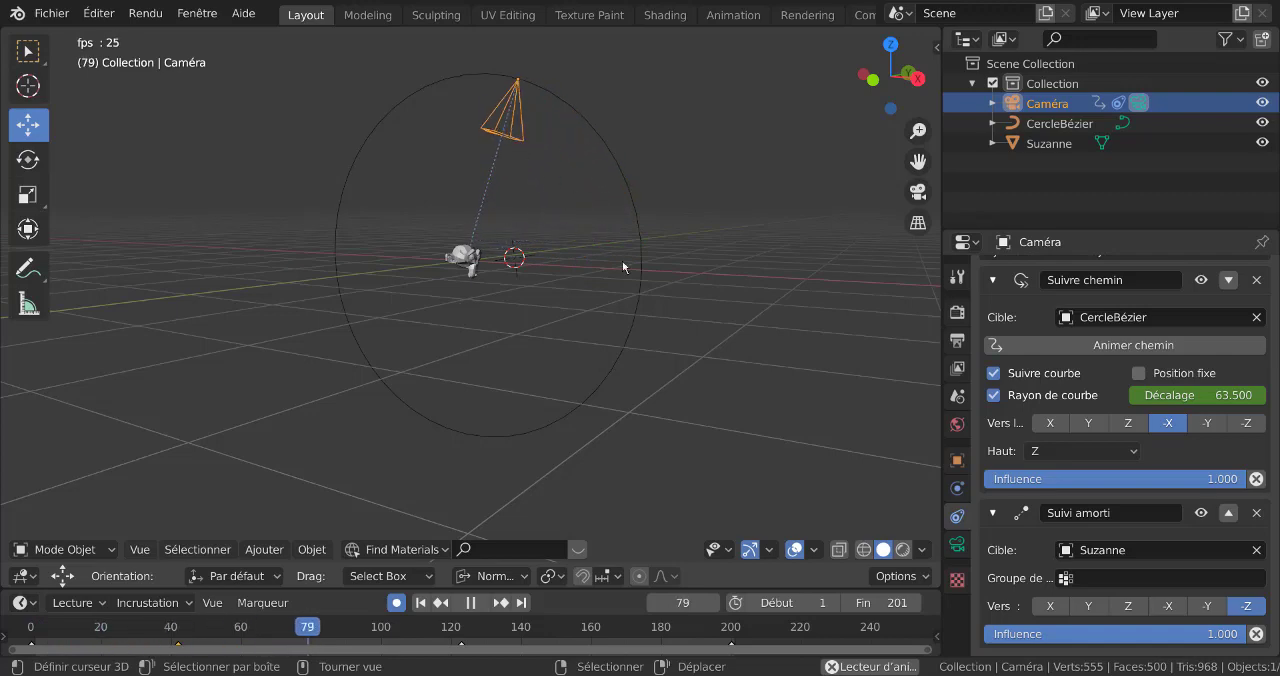
middle_drag(622, 261, 640, 236)
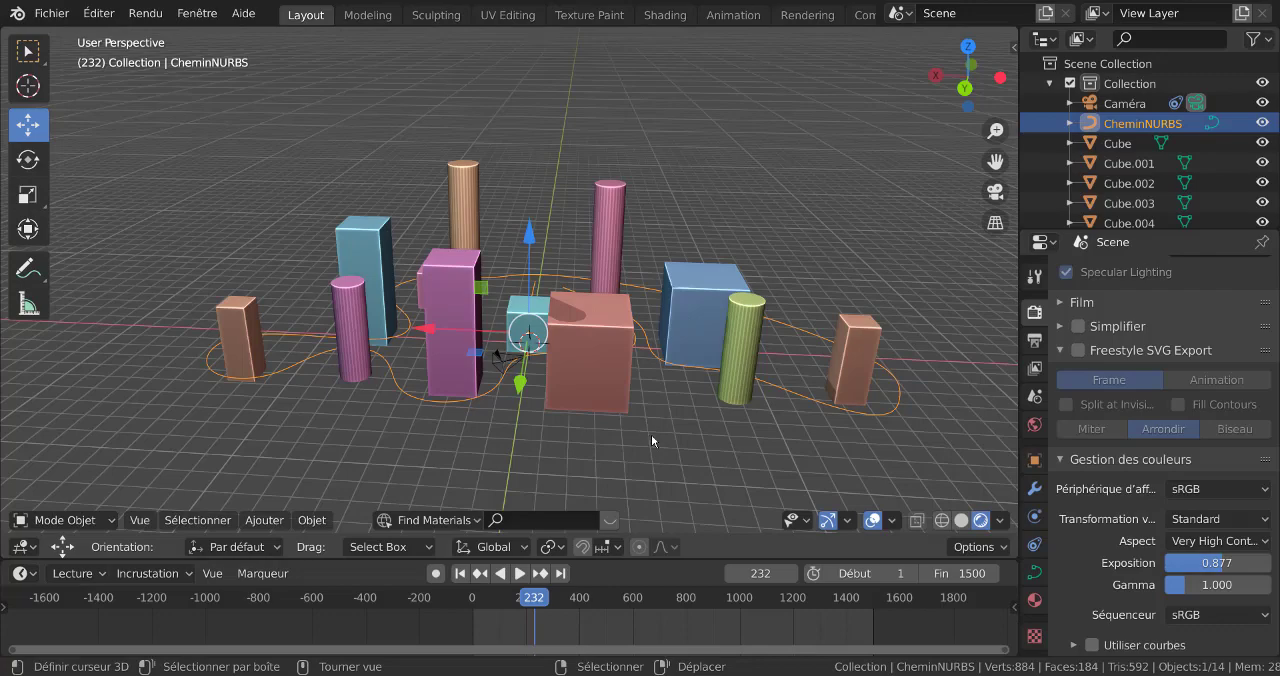
Hide the central red, purple and cyan boxes and the tall pink cylinder behind them
middle_drag(651, 434, 684, 394)
click(581, 361)
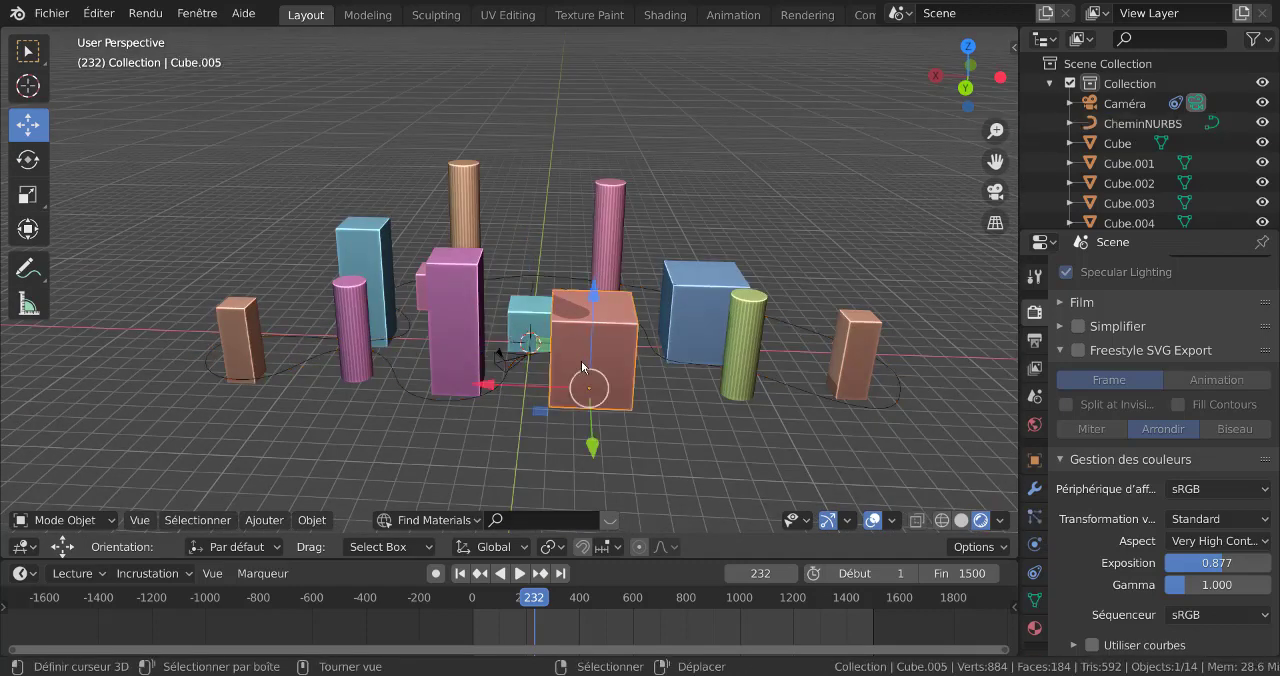
shift+click(688, 319)
click(599, 355)
shift+click(538, 330)
shift+click(473, 331)
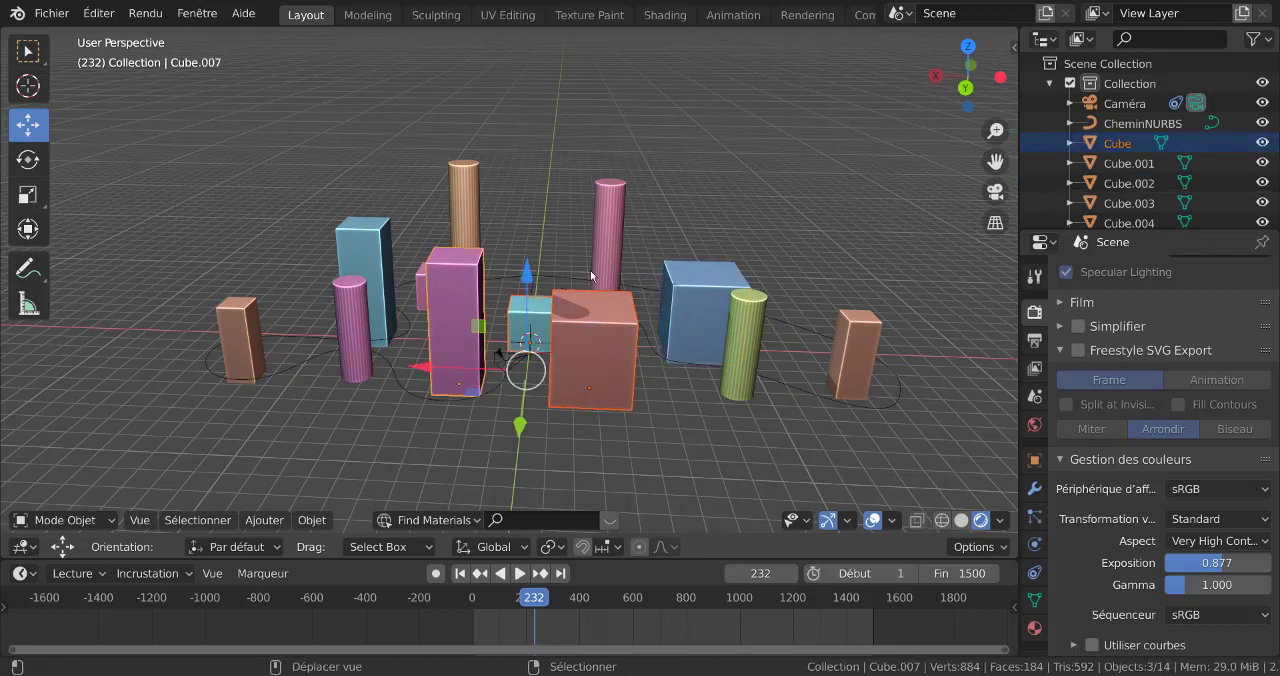
shift+click(600, 266)
key(h)
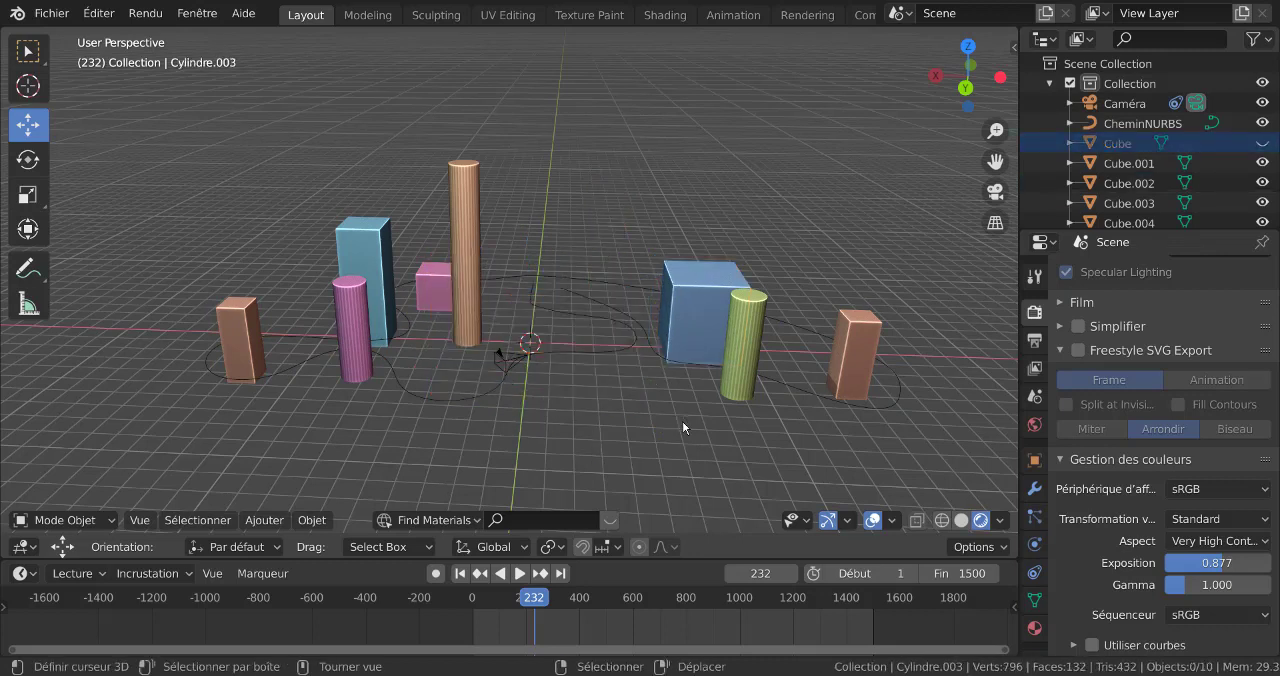
Hide all the remaining boxes and cylinders so that only the camera and its NURBS path stay displayed
click(467, 262)
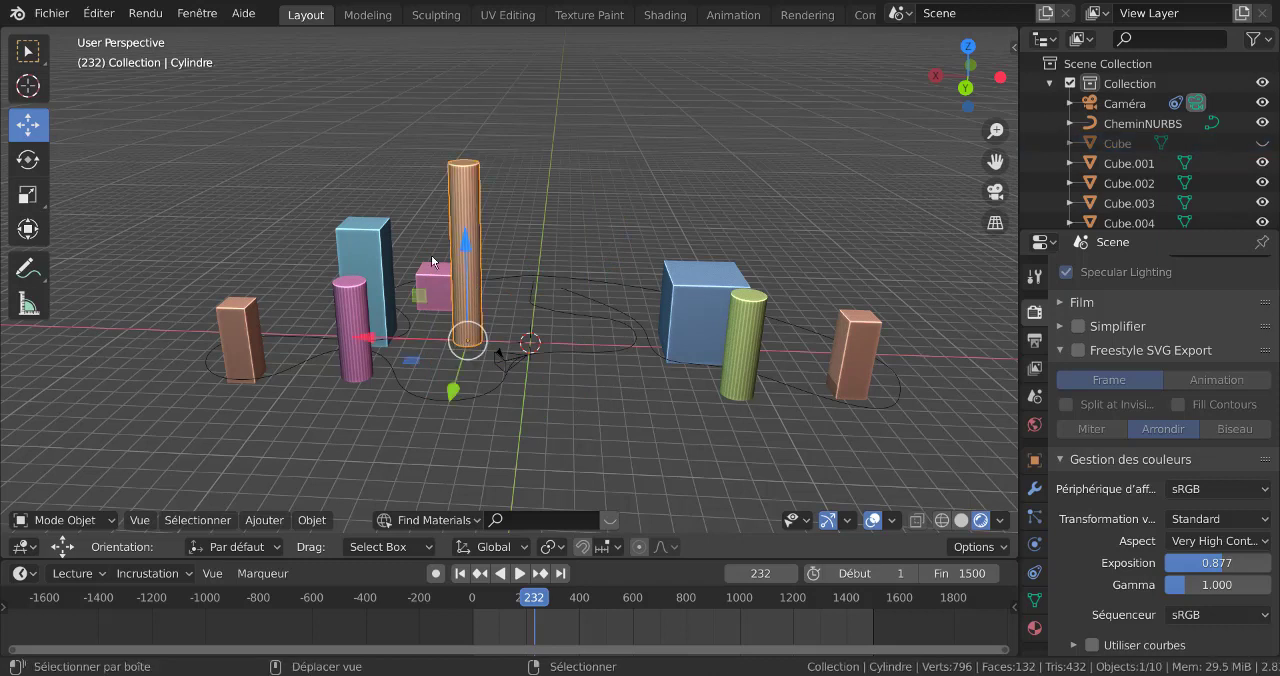
shift+click(410, 283)
shift+click(379, 265)
shift+click(354, 297)
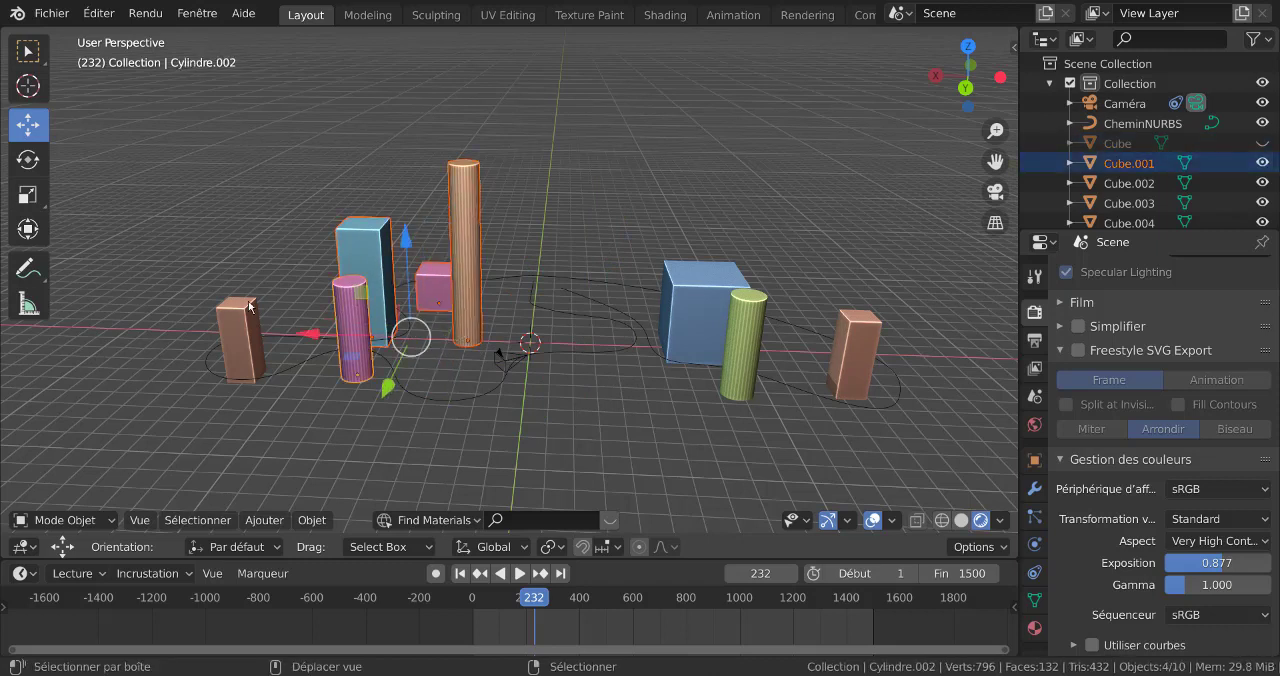
shift+click(240, 325)
shift+click(715, 310)
shift+click(759, 356)
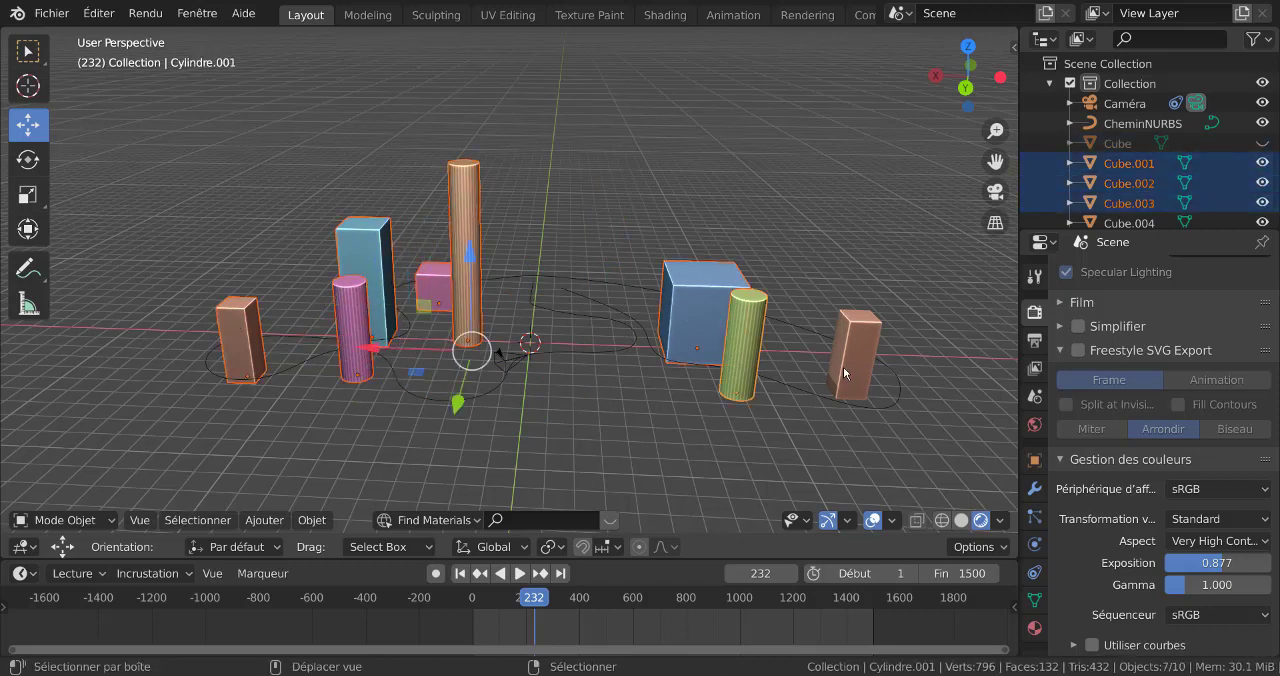
shift+click(843, 362)
key(h)
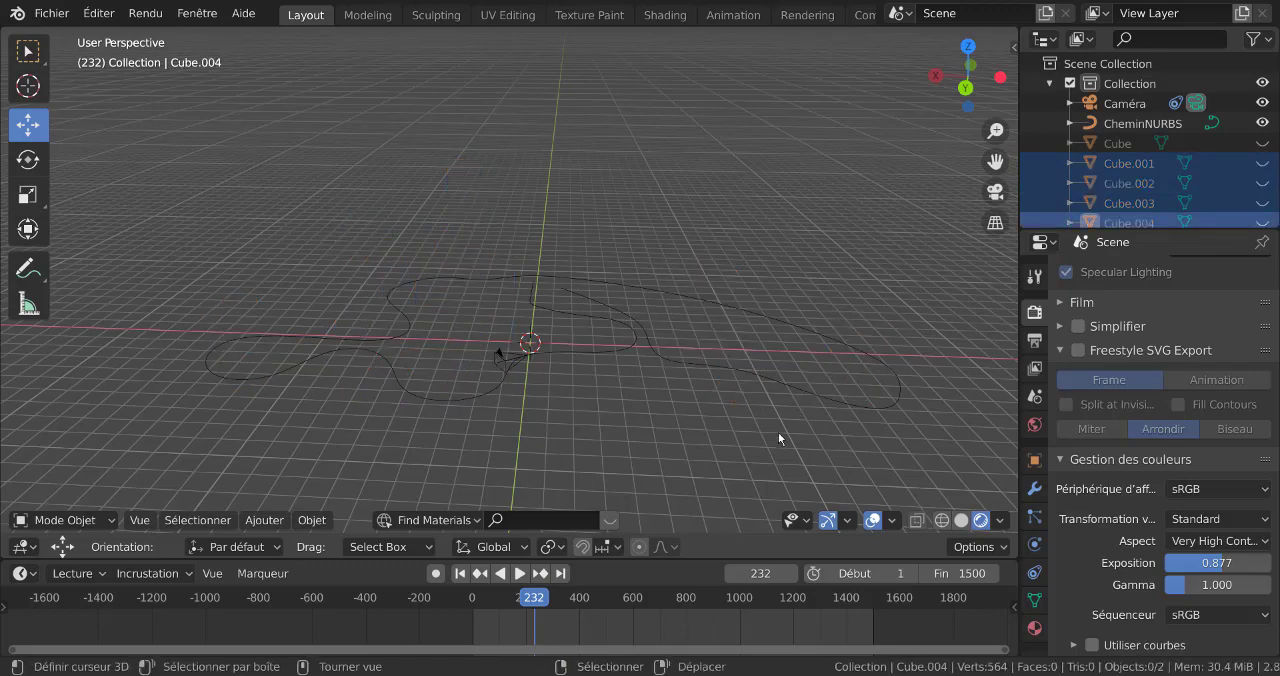
Add a Bézier circle curve at the world origin from the front view
middle_drag(754, 430, 540, 362)
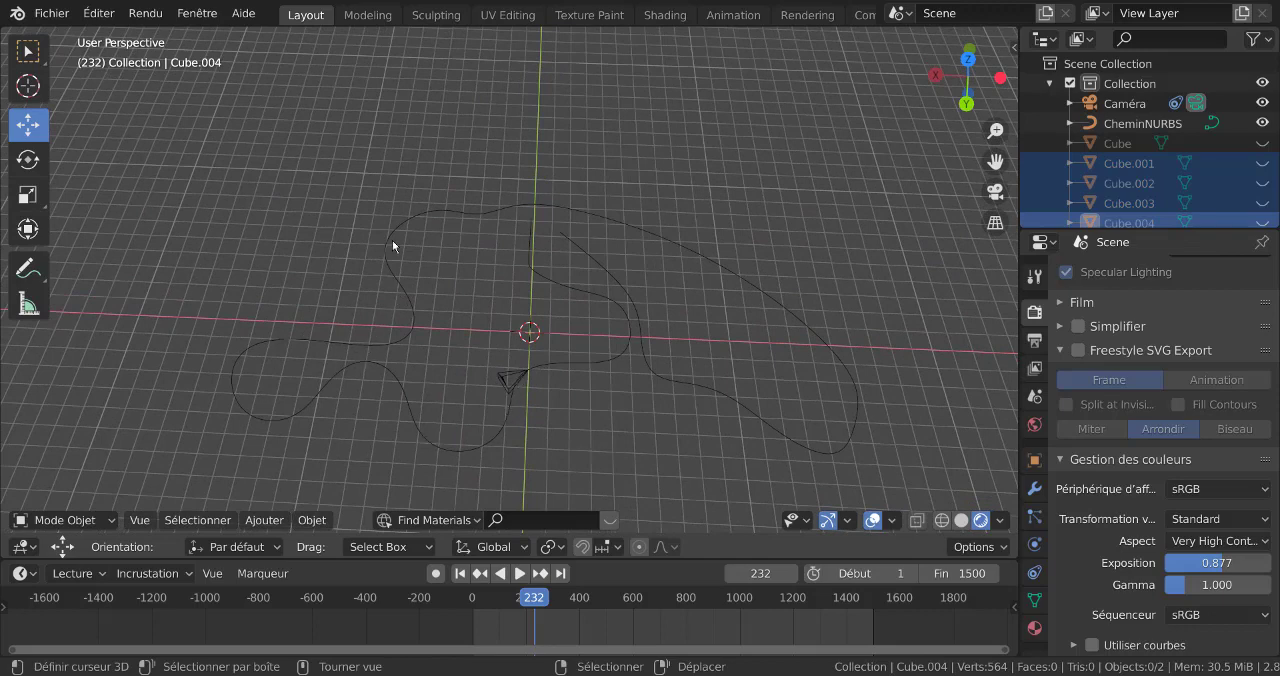
scroll(590, 431, up, 2)
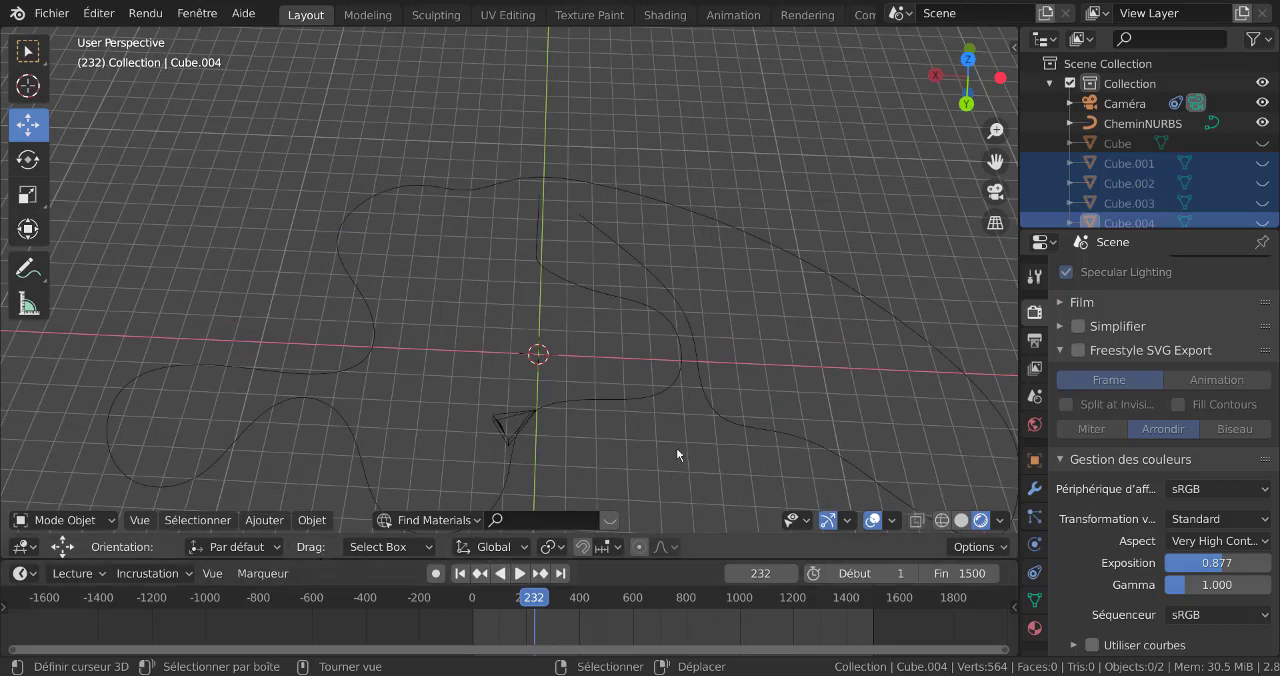
key(KP_1)
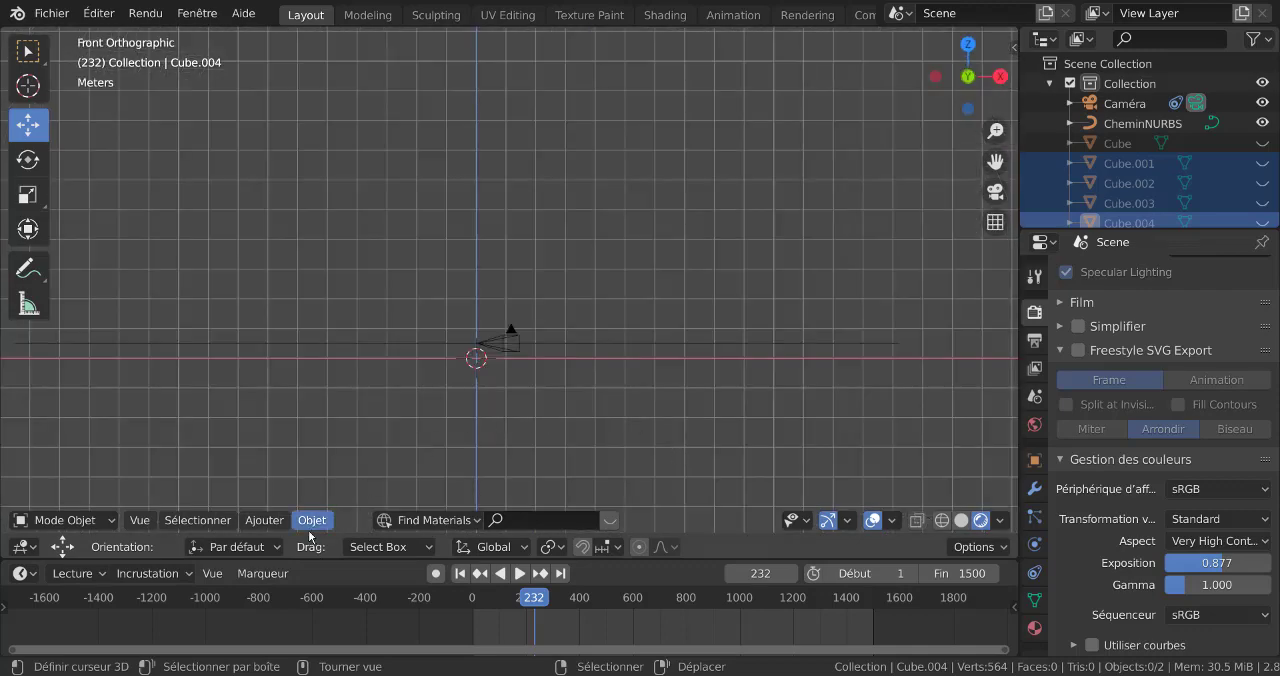
click(279, 521)
mouse_move(276, 479)
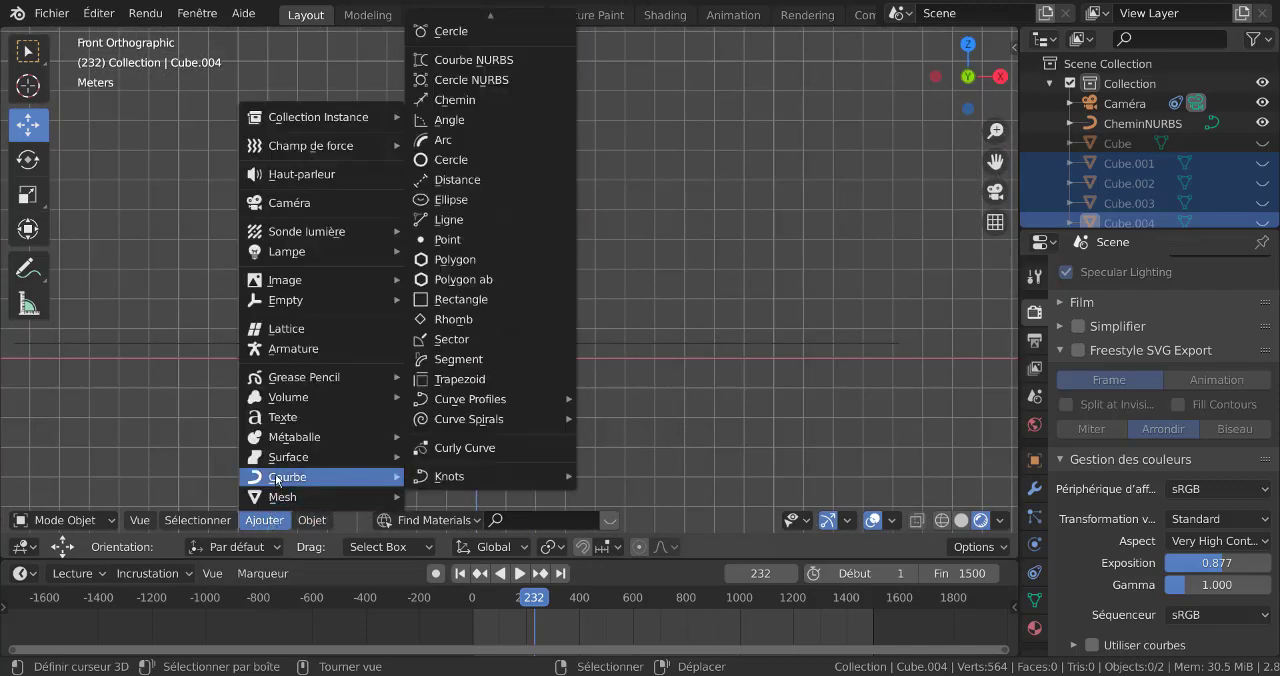
click(478, 33)
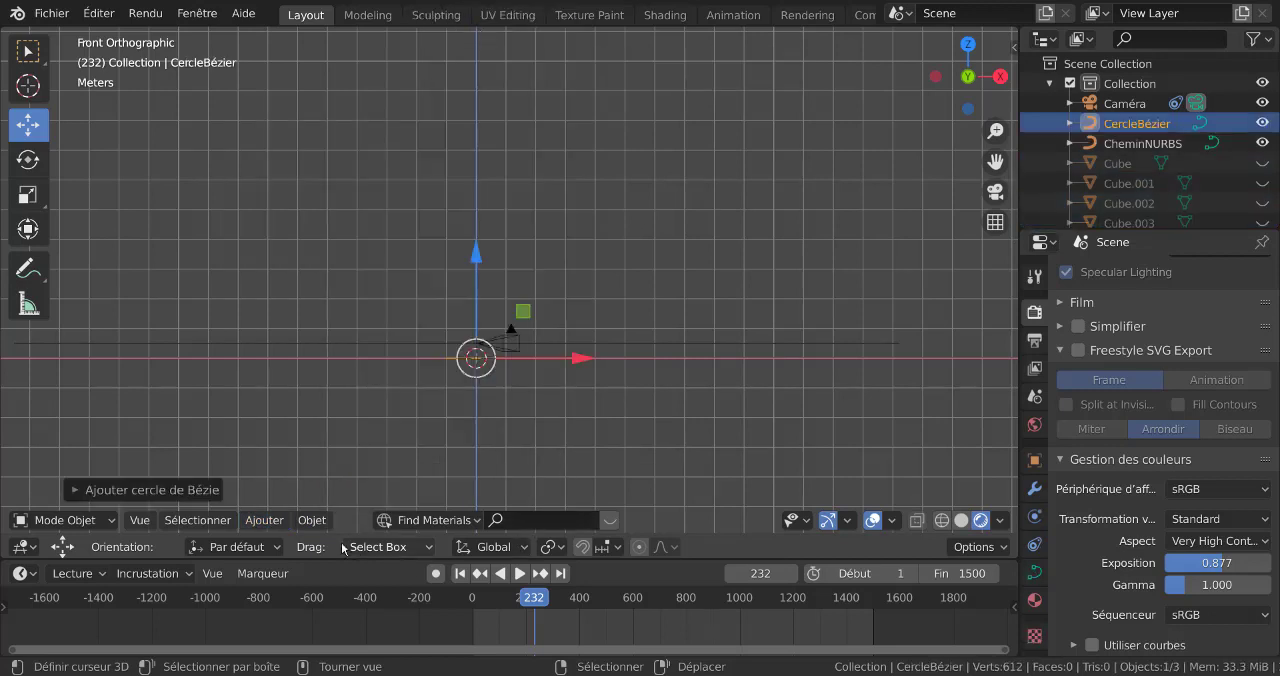
Add a second camera at the world origin and rotate it 90° in the front view
click(264, 521)
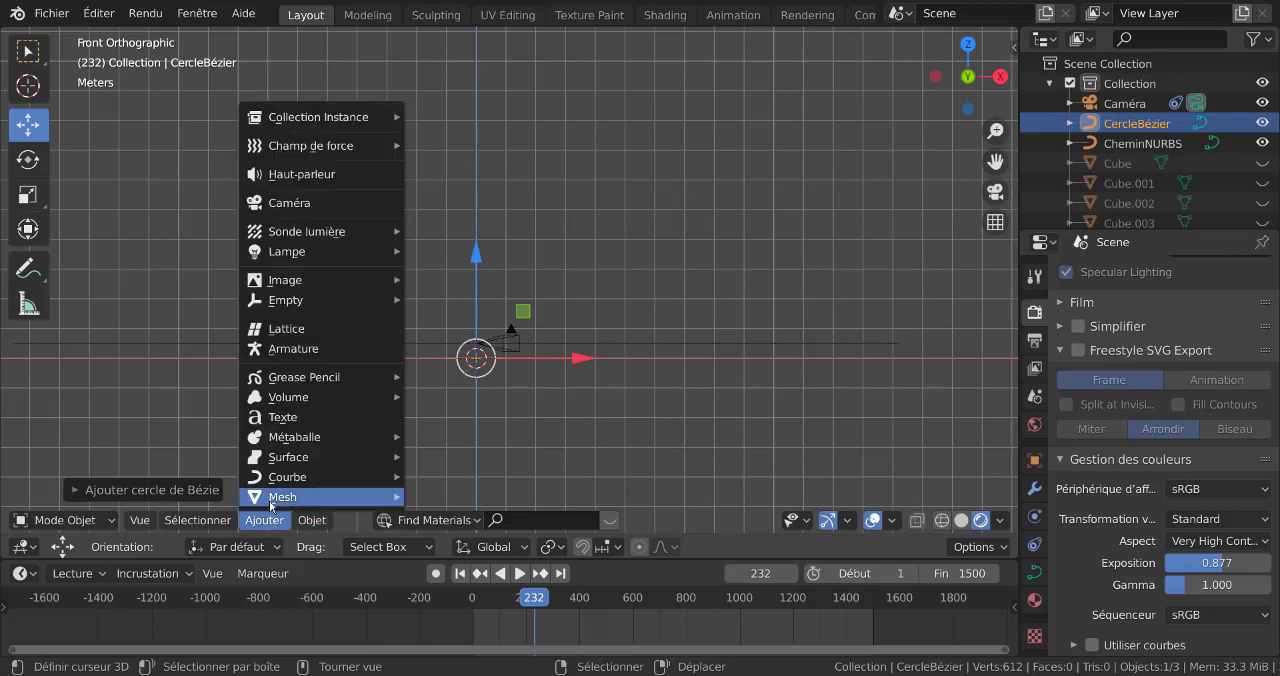
mouse_move(271, 500)
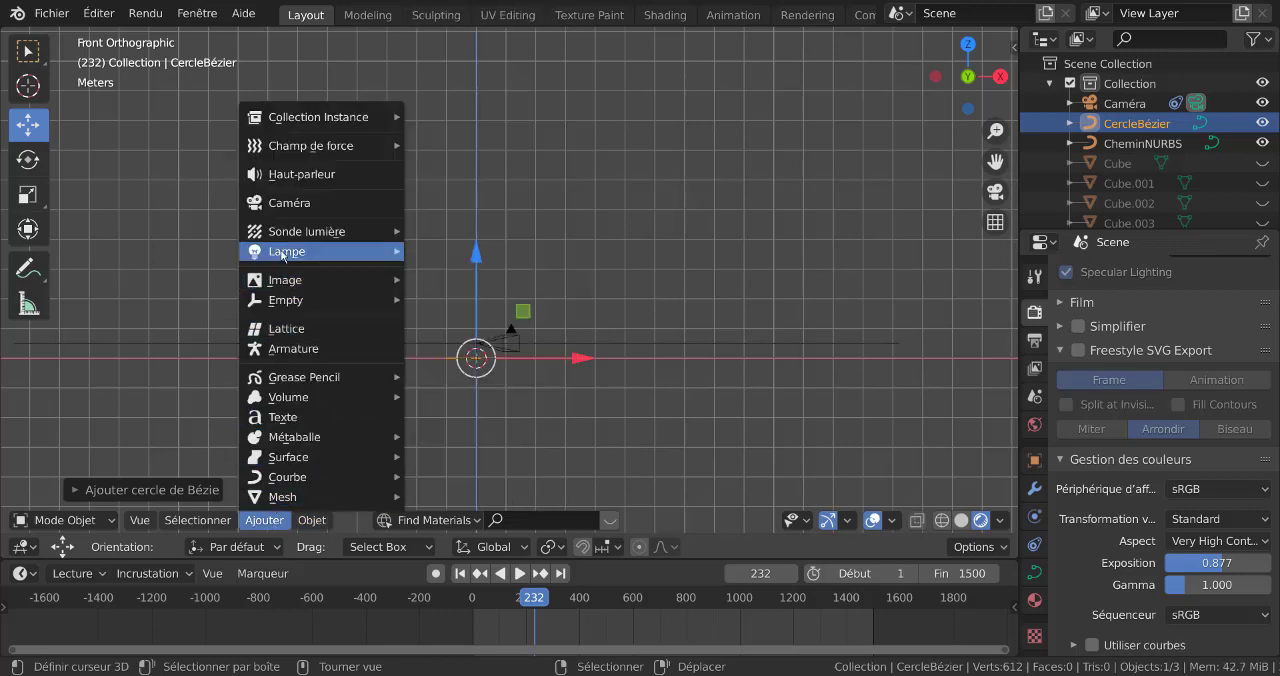
click(288, 204)
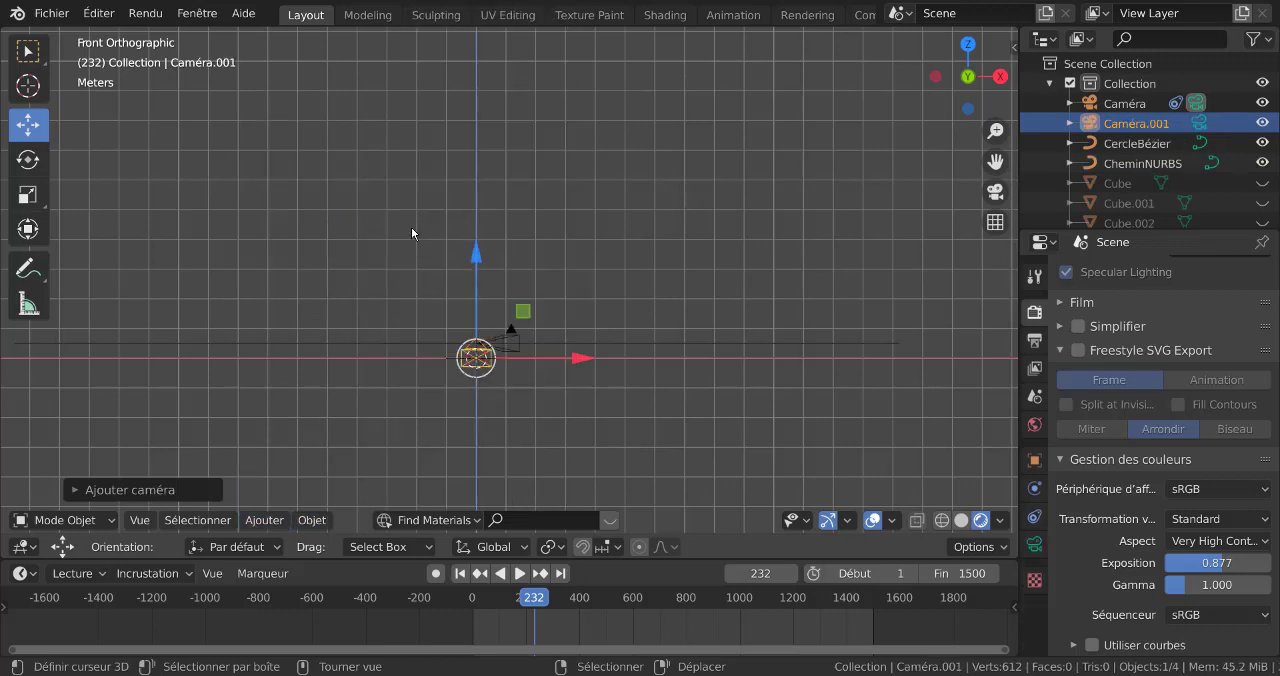
scroll(682, 393, up, 3)
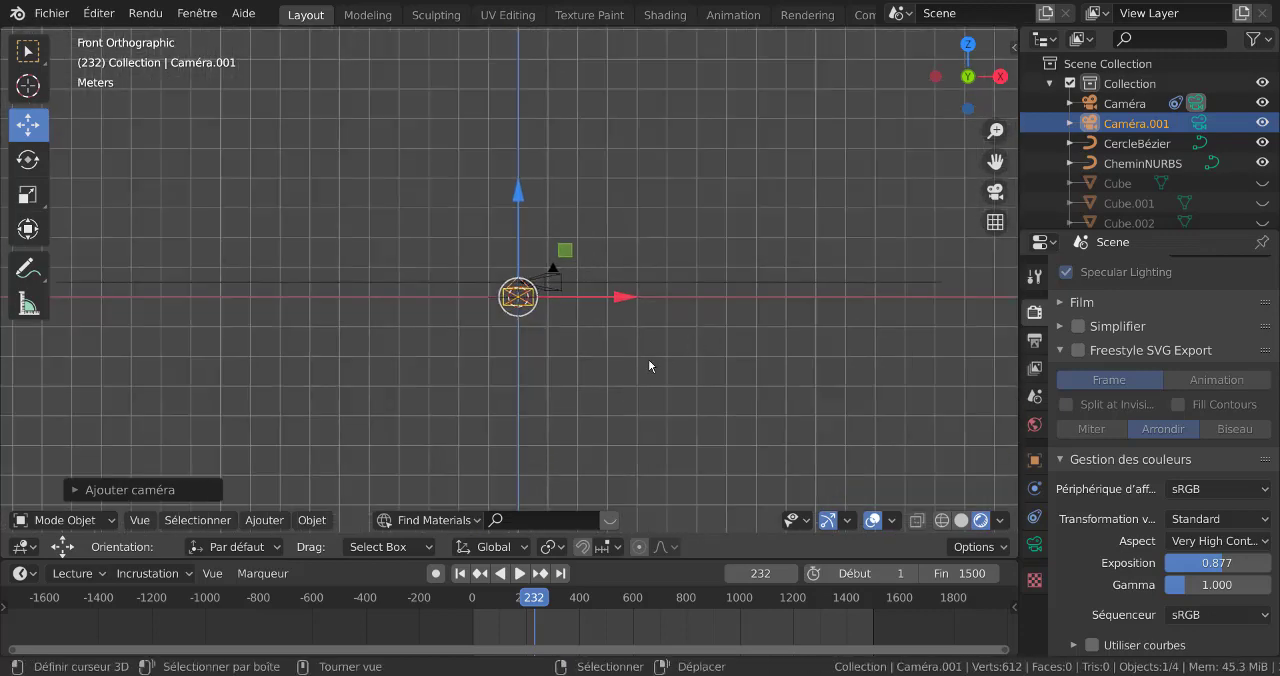
text(r)
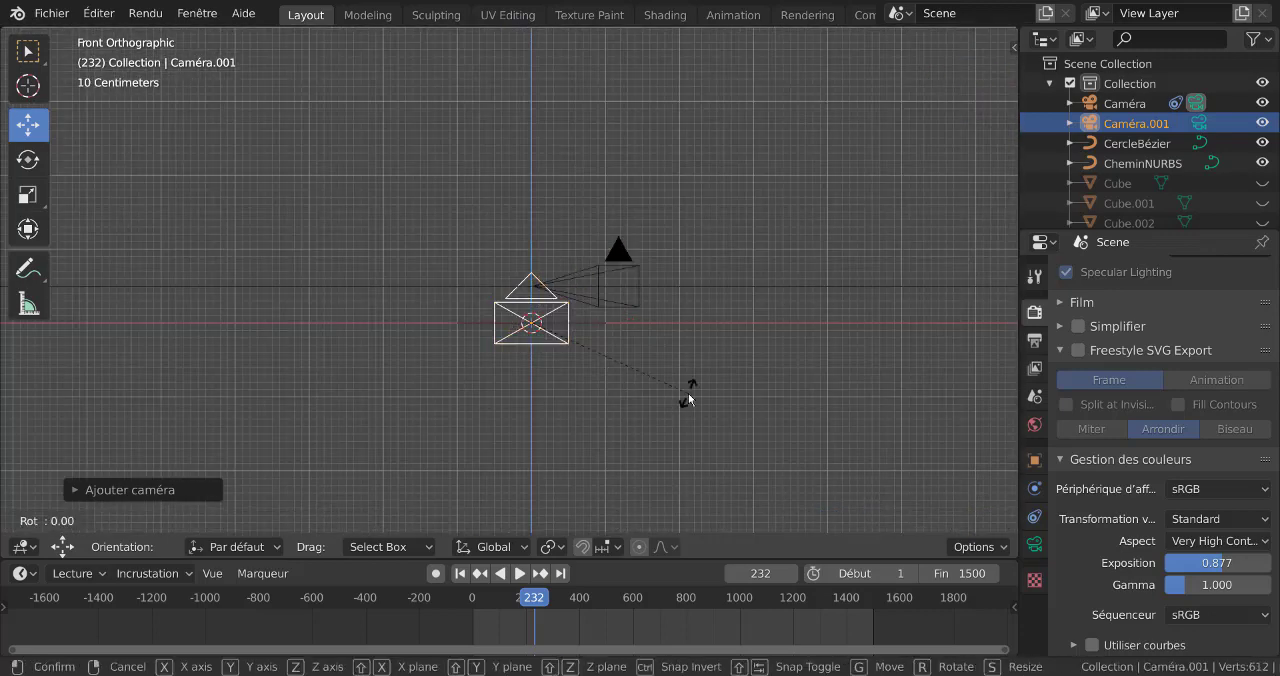
text(90)
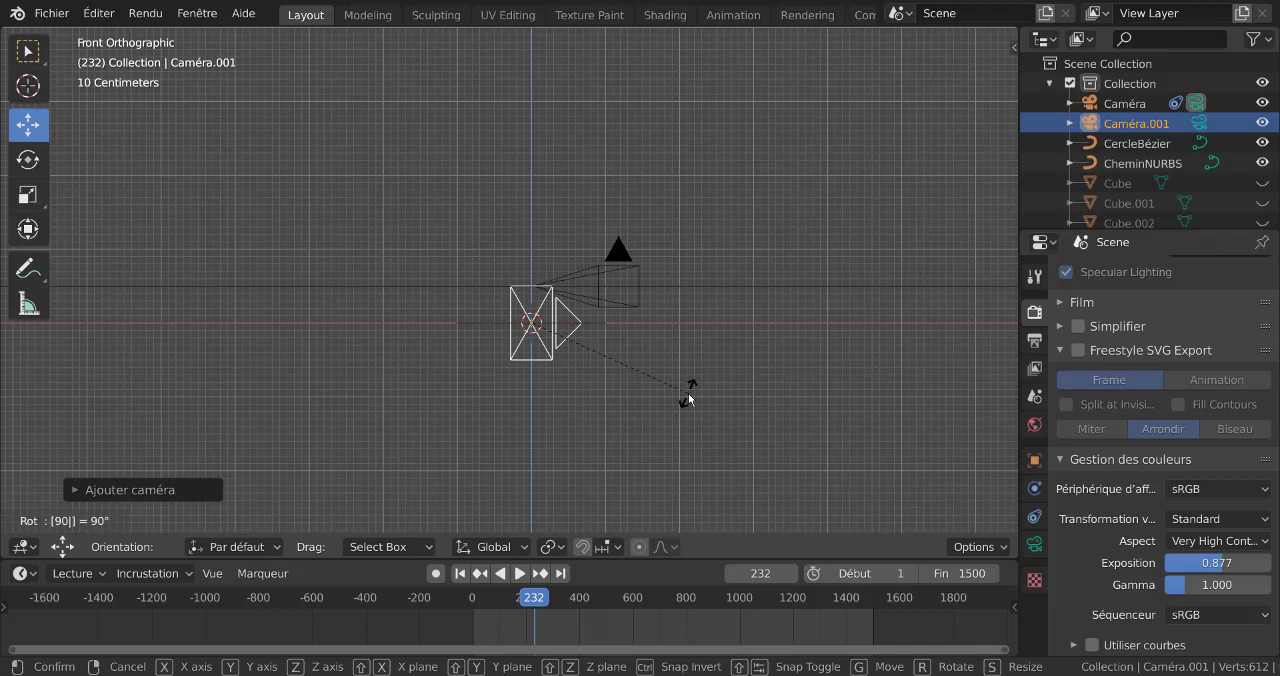
key(Return)
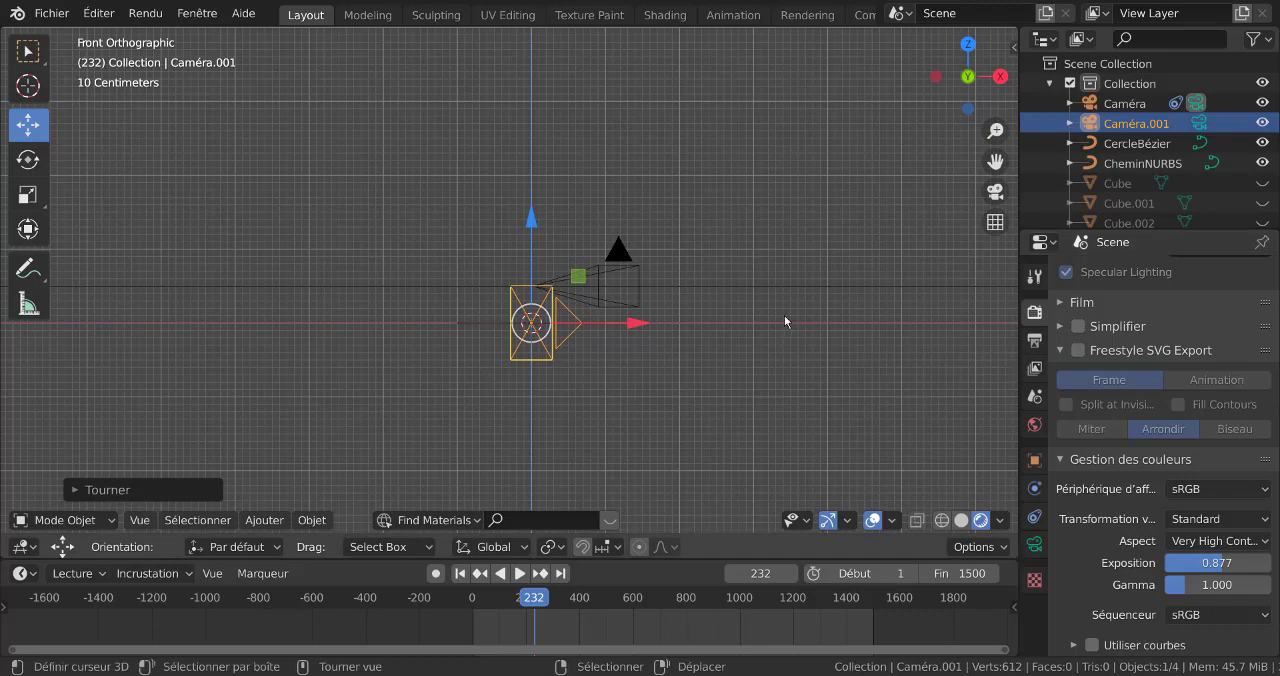
Scale the Bézier circle up in two passes to about eight times its original size
middle_drag(785, 321, 750, 347)
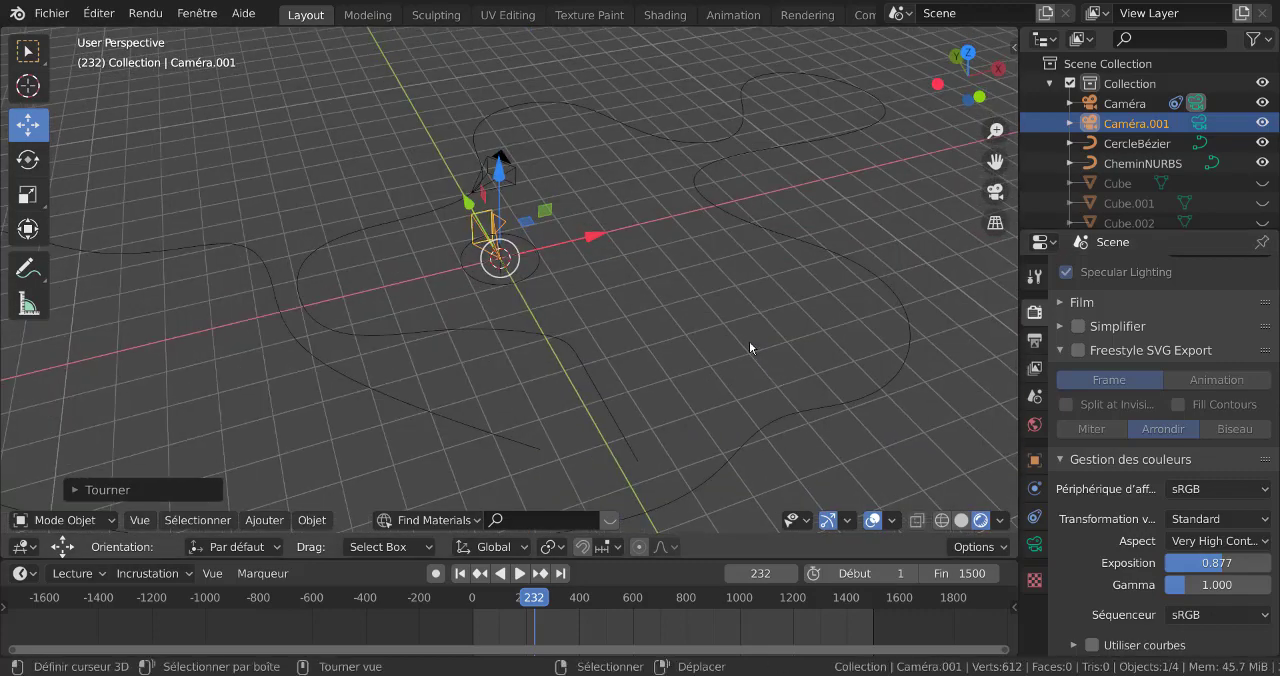
click(532, 275)
scroll(600, 303, down, 3)
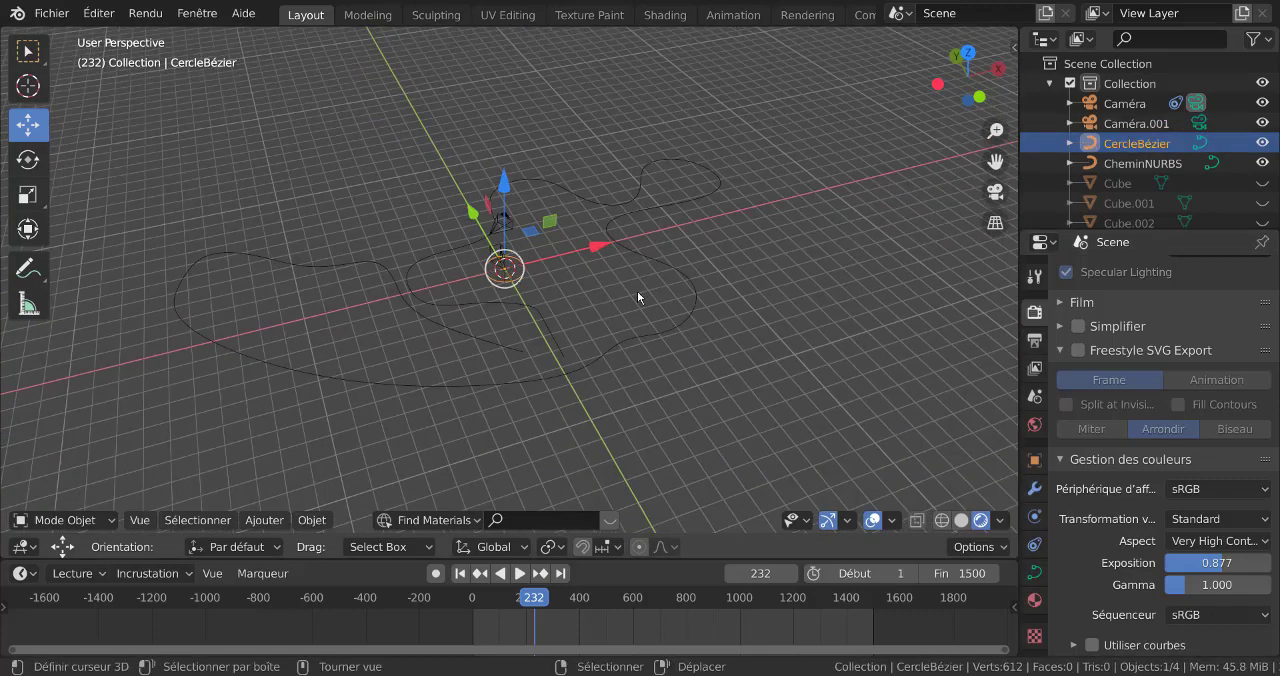
key(s)
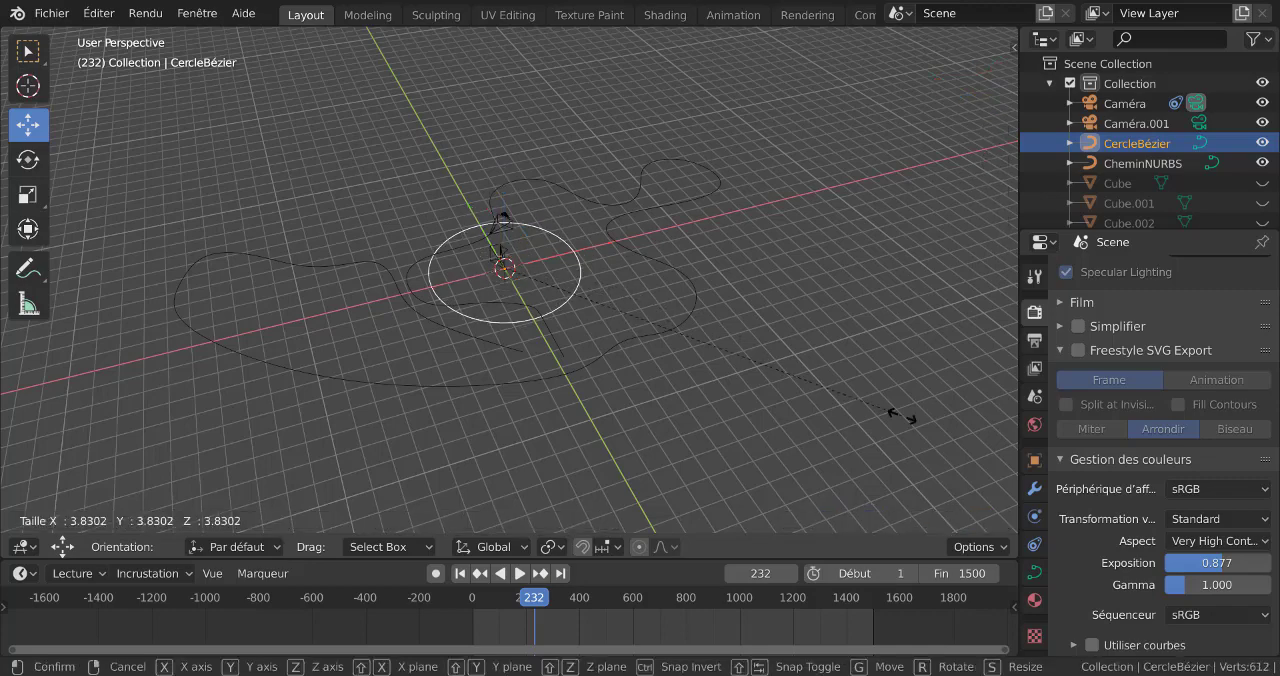
click(910, 422)
key(s)
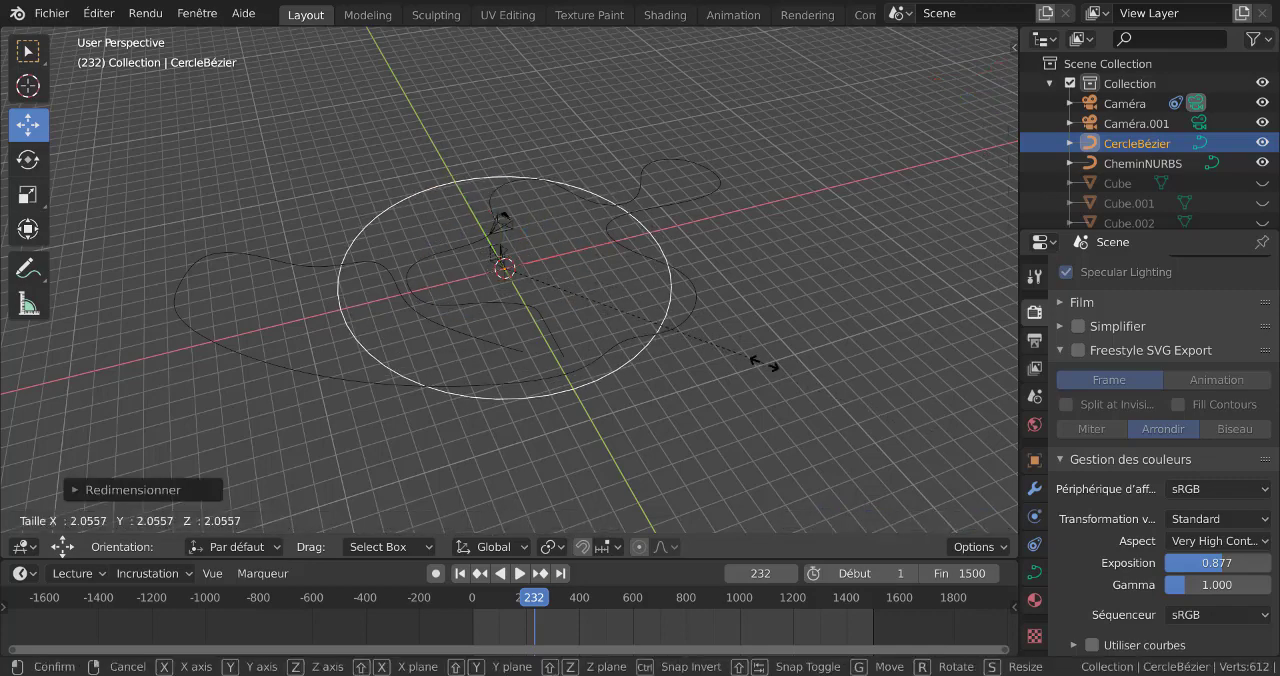
click(758, 348)
middle_drag(758, 348, 612, 301)
scroll(560, 270, up, 3)
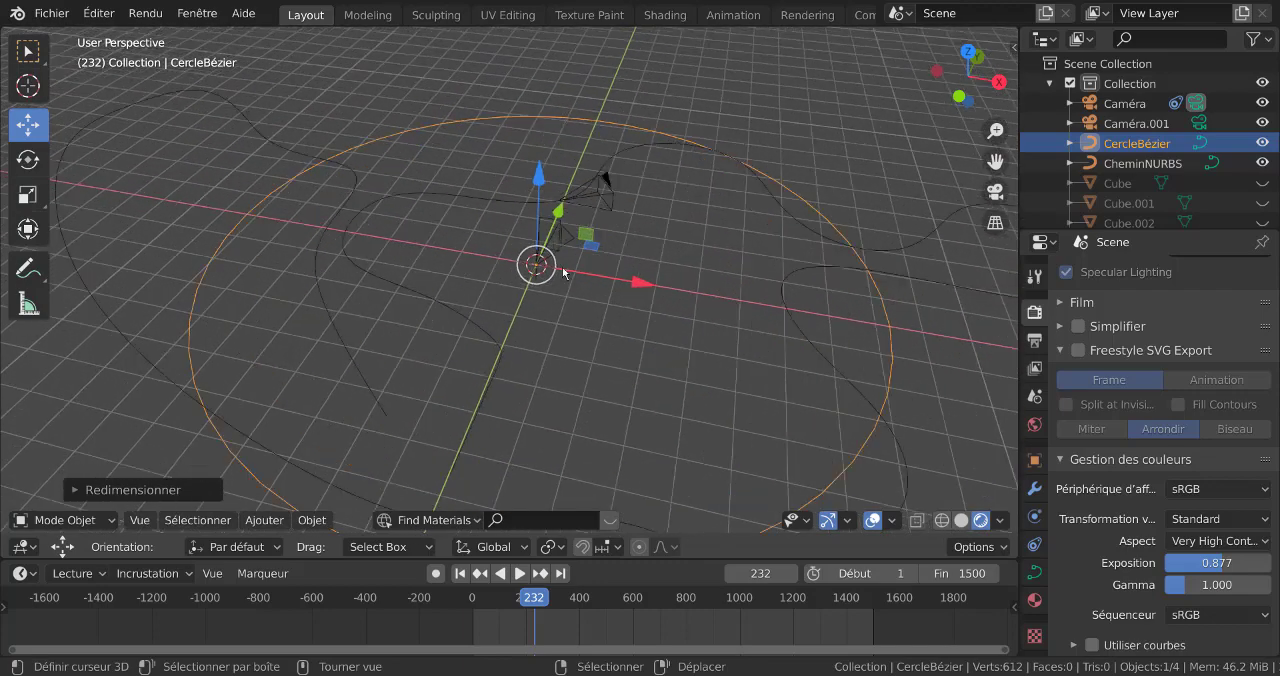
Add a Follow Path (Suivre chemin) constraint to the second camera, targeting CercleBézier
click(560, 243)
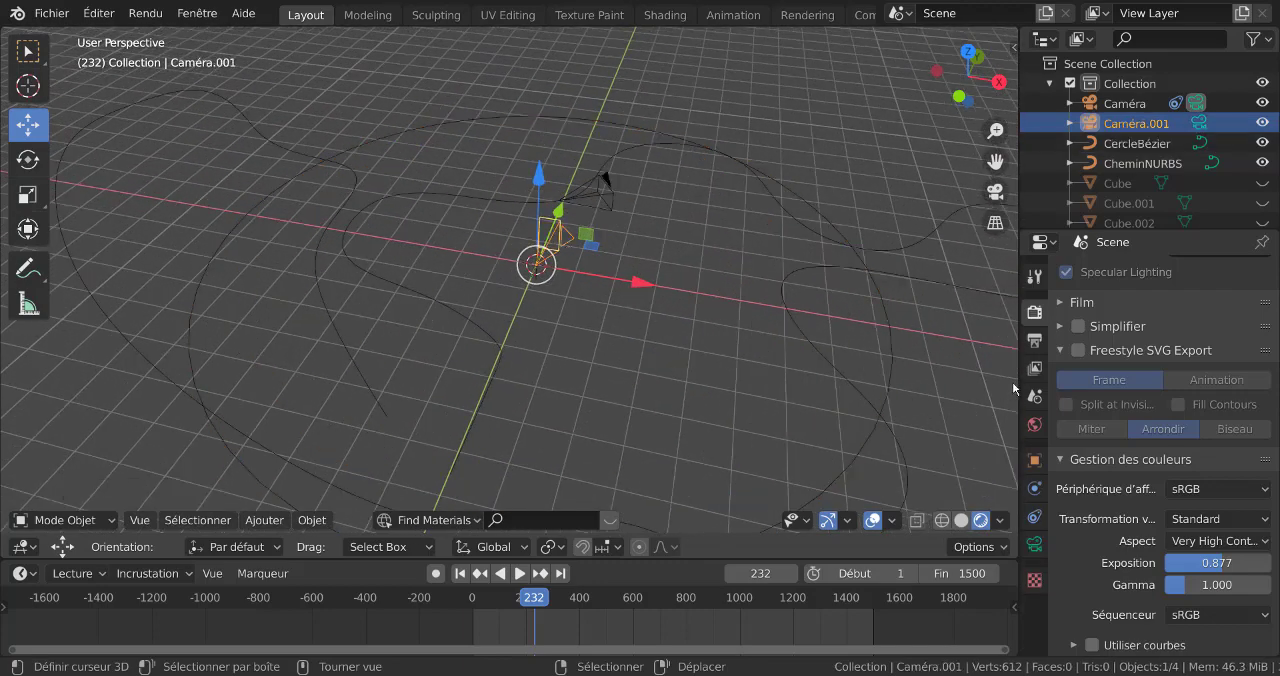
drag(1019, 382, 908, 500)
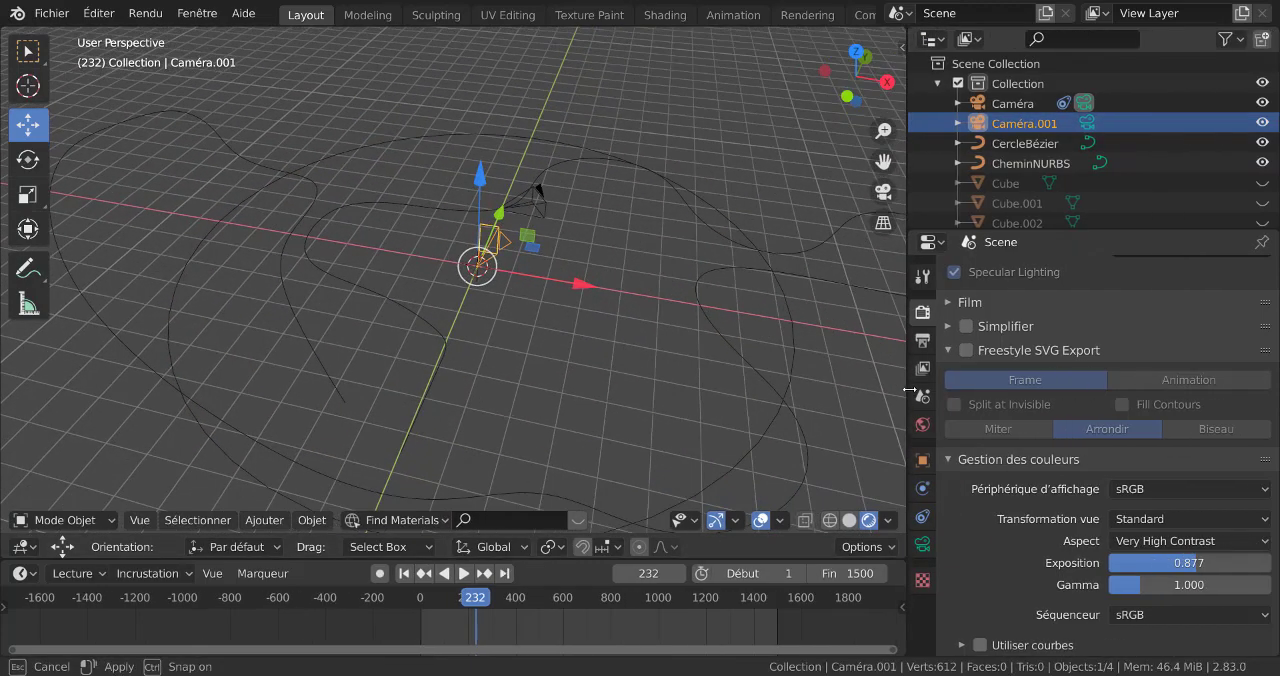
click(922, 518)
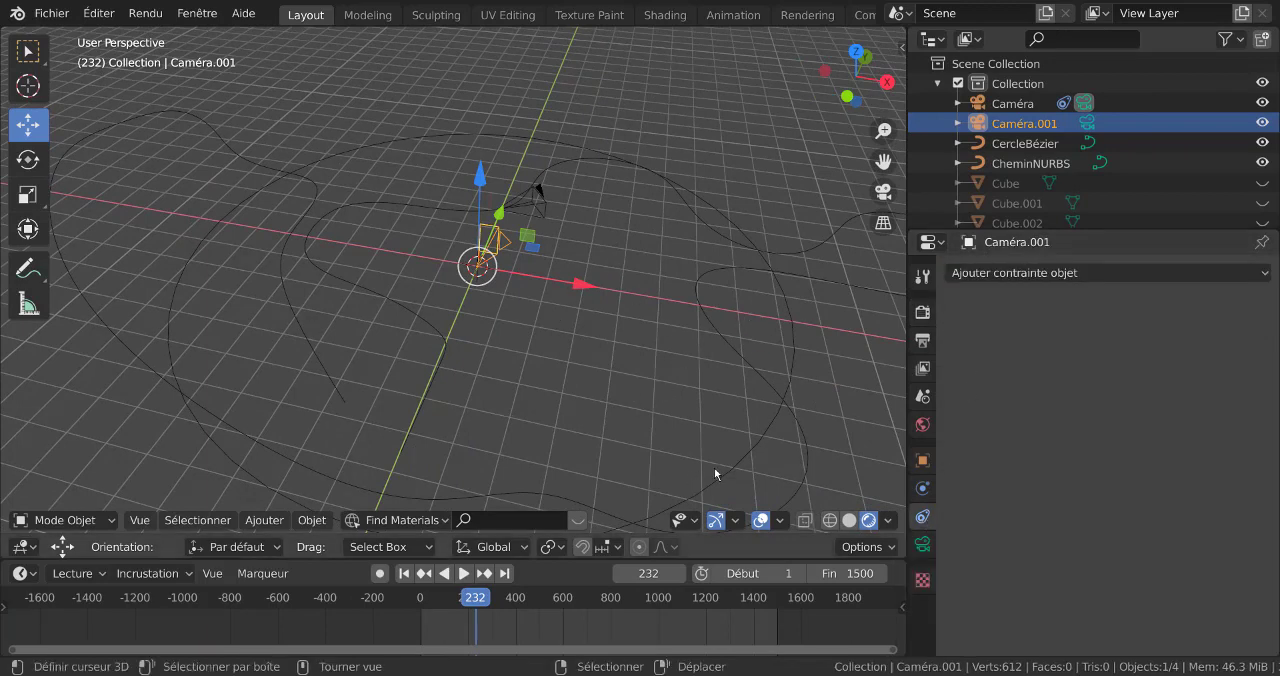
click(1079, 273)
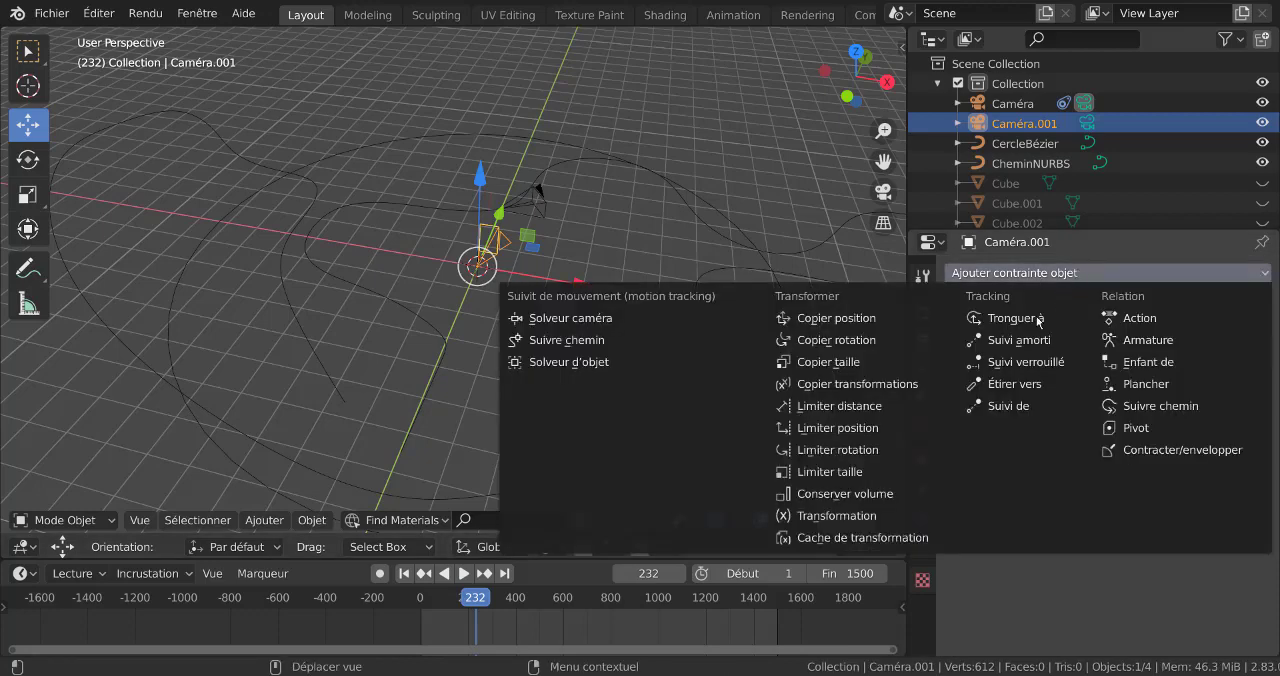
click(1158, 407)
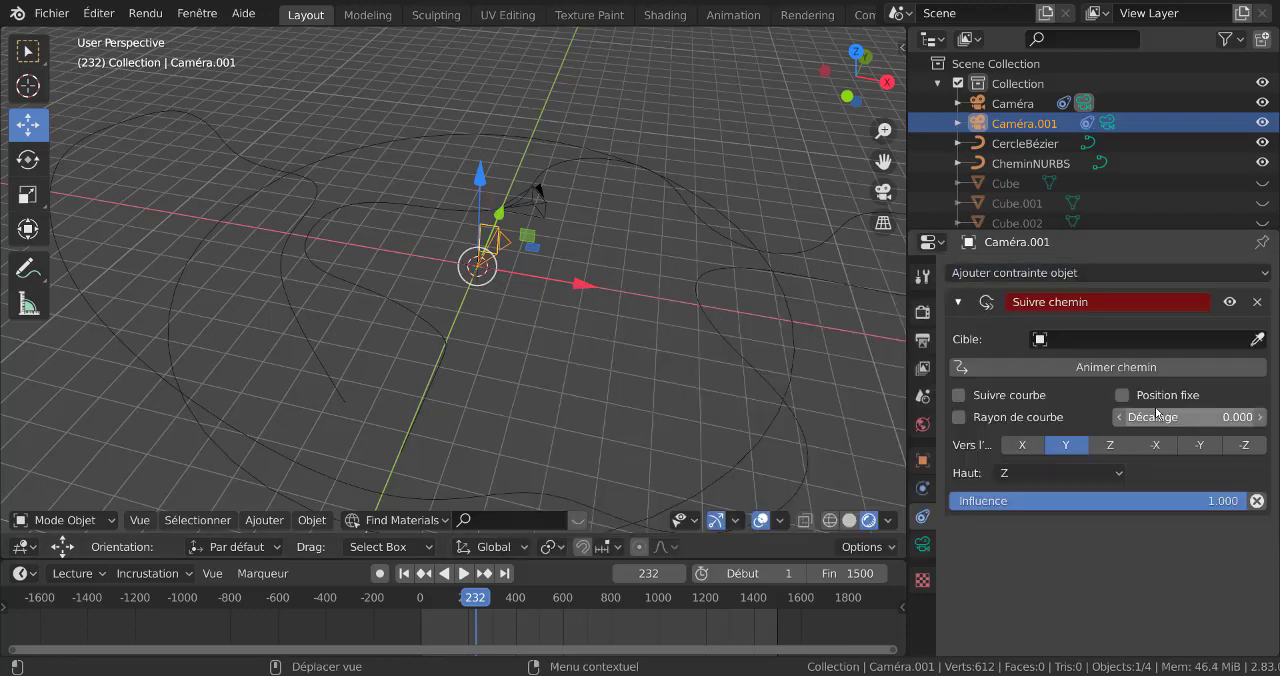
click(1131, 340)
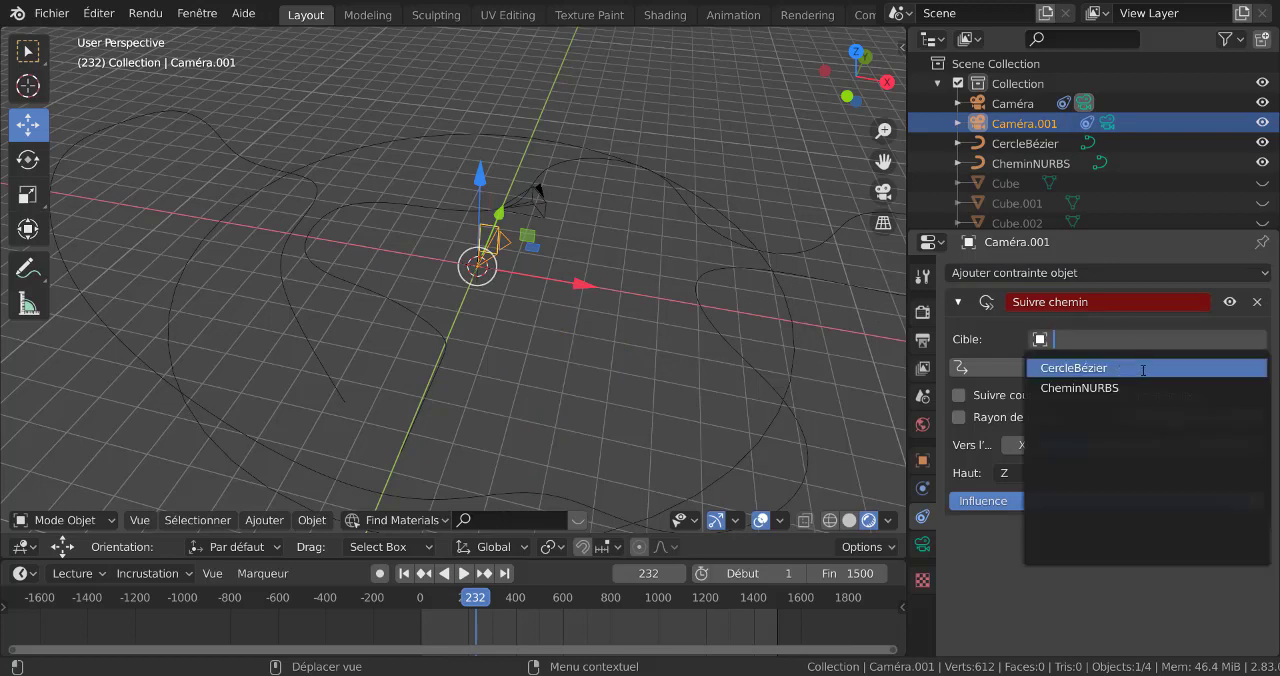
click(1143, 368)
Enable Suivre courbe and Rayon de courbe in the camera's Follow Path constraint and set its forward axis to -X
middle_drag(537, 377, 577, 418)
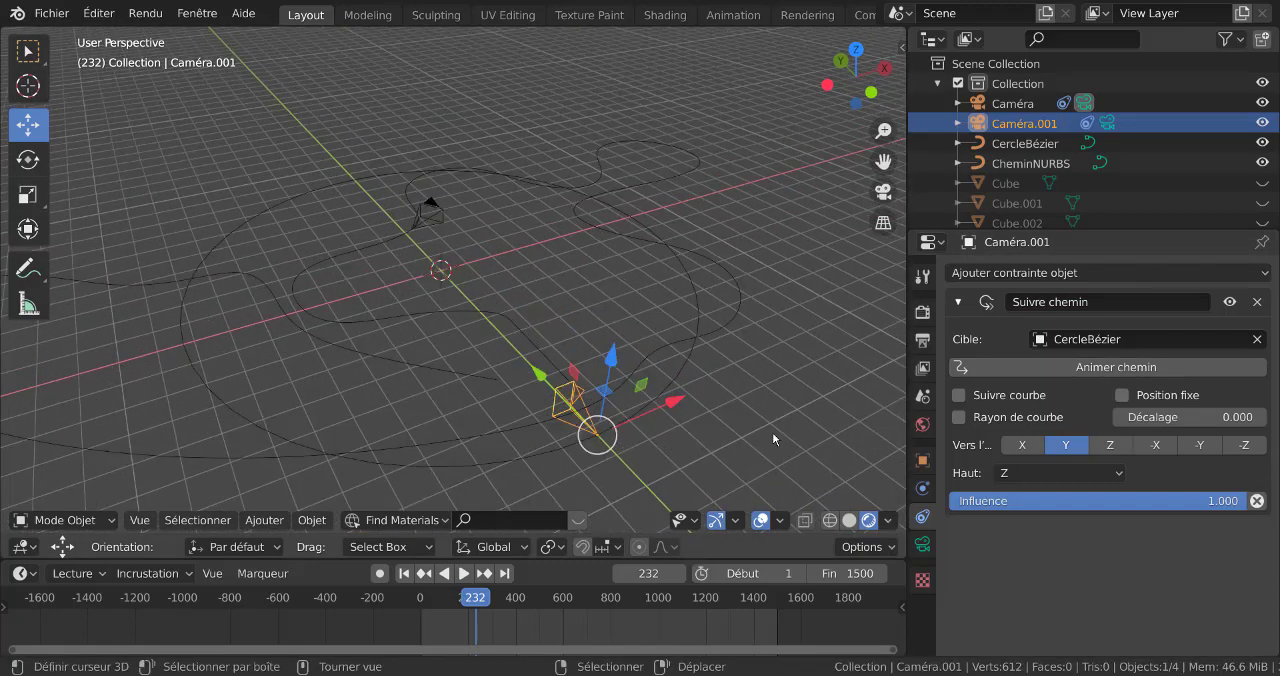
click(958, 396)
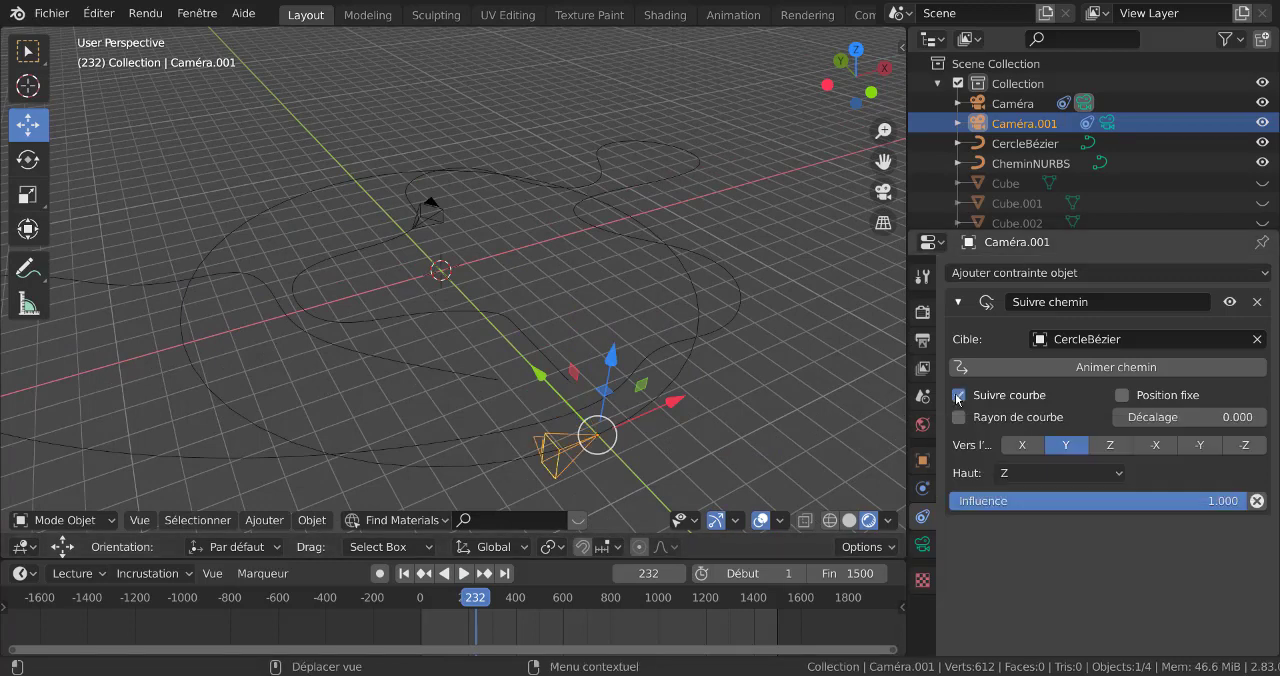
click(958, 418)
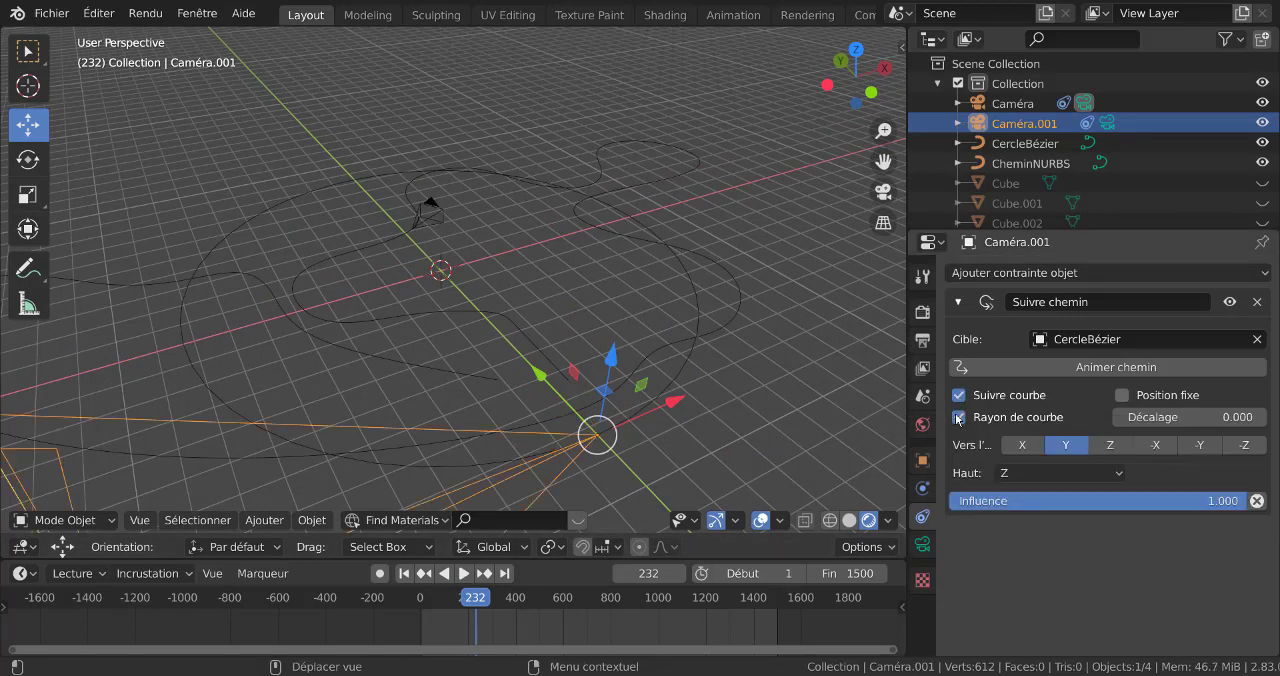
scroll(746, 368, down, 4)
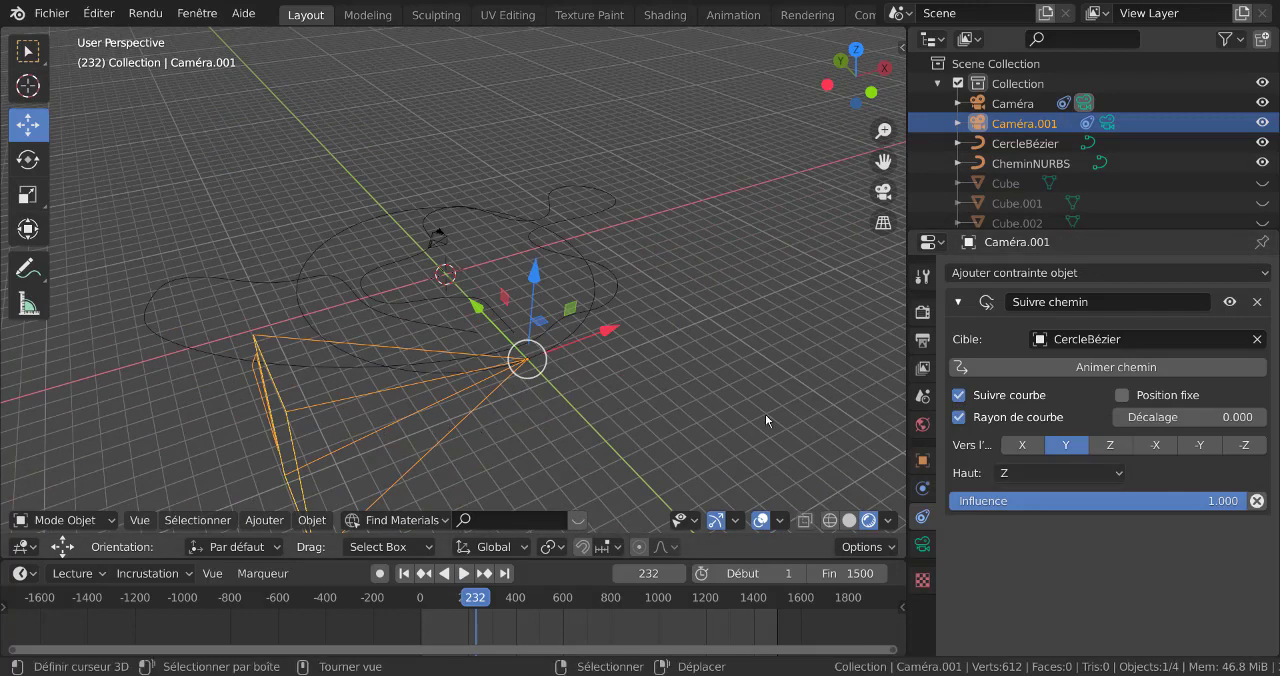
click(1157, 452)
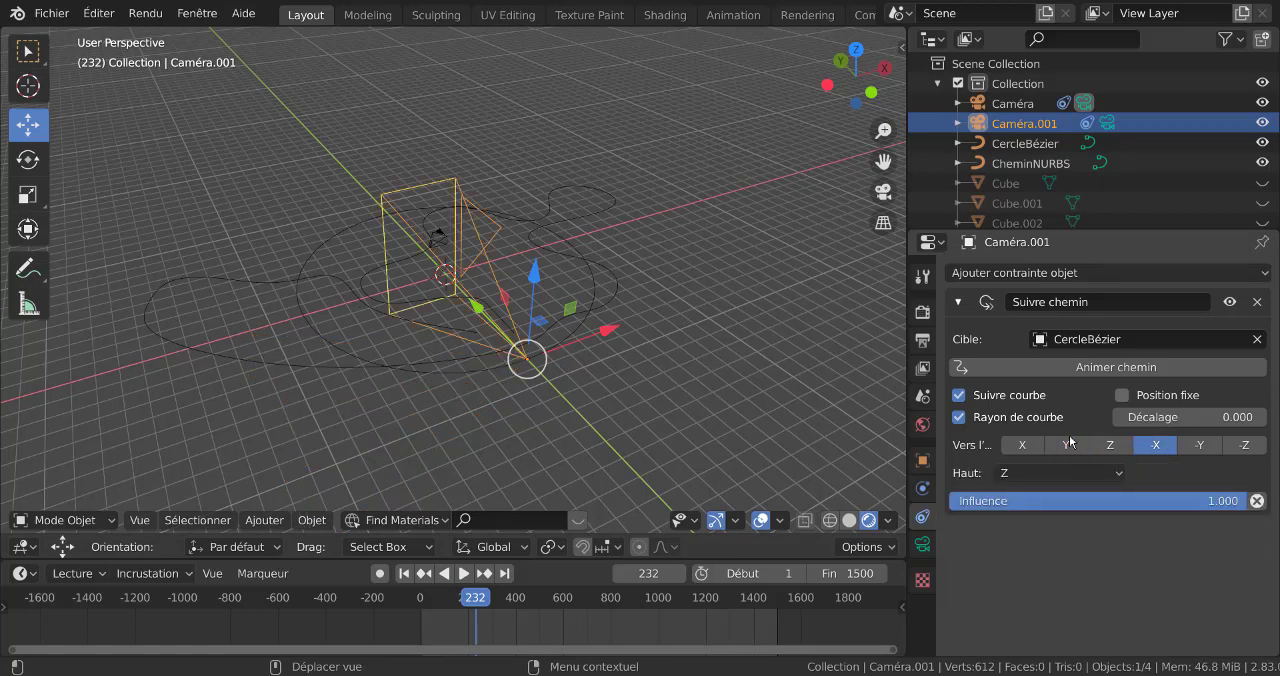
Scale the second camera down to about 0.23 of its size
middle_drag(854, 375, 689, 397)
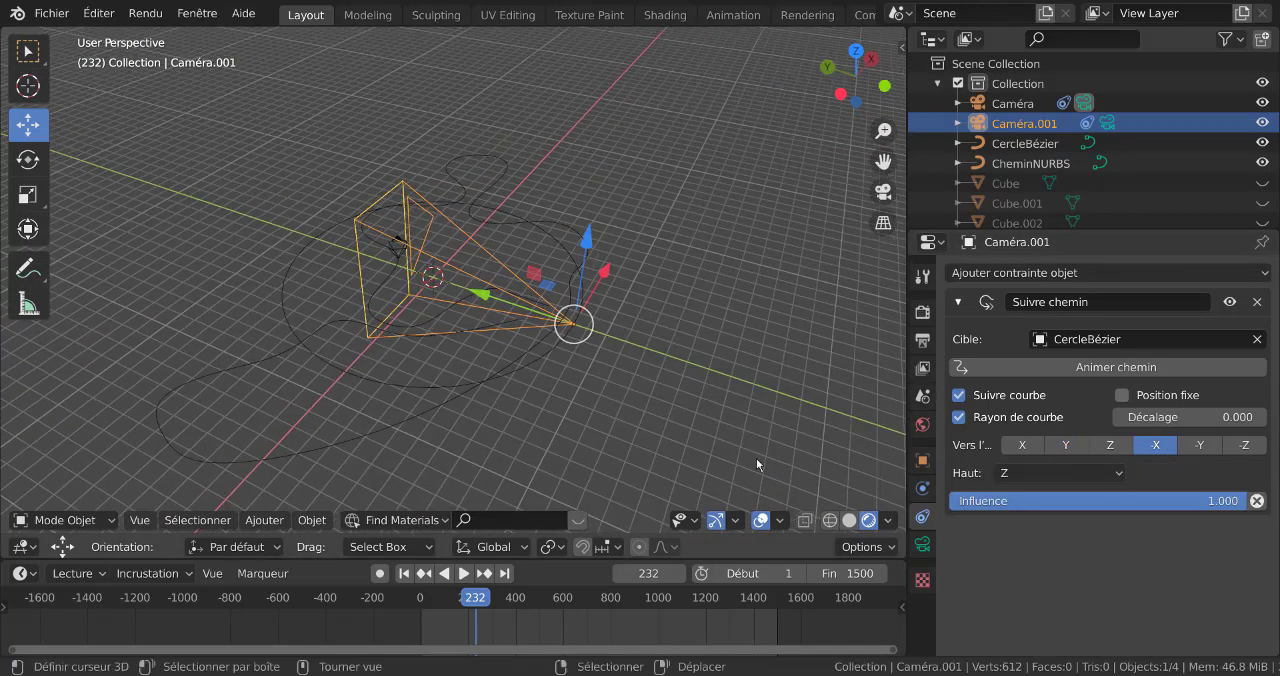
key(s)
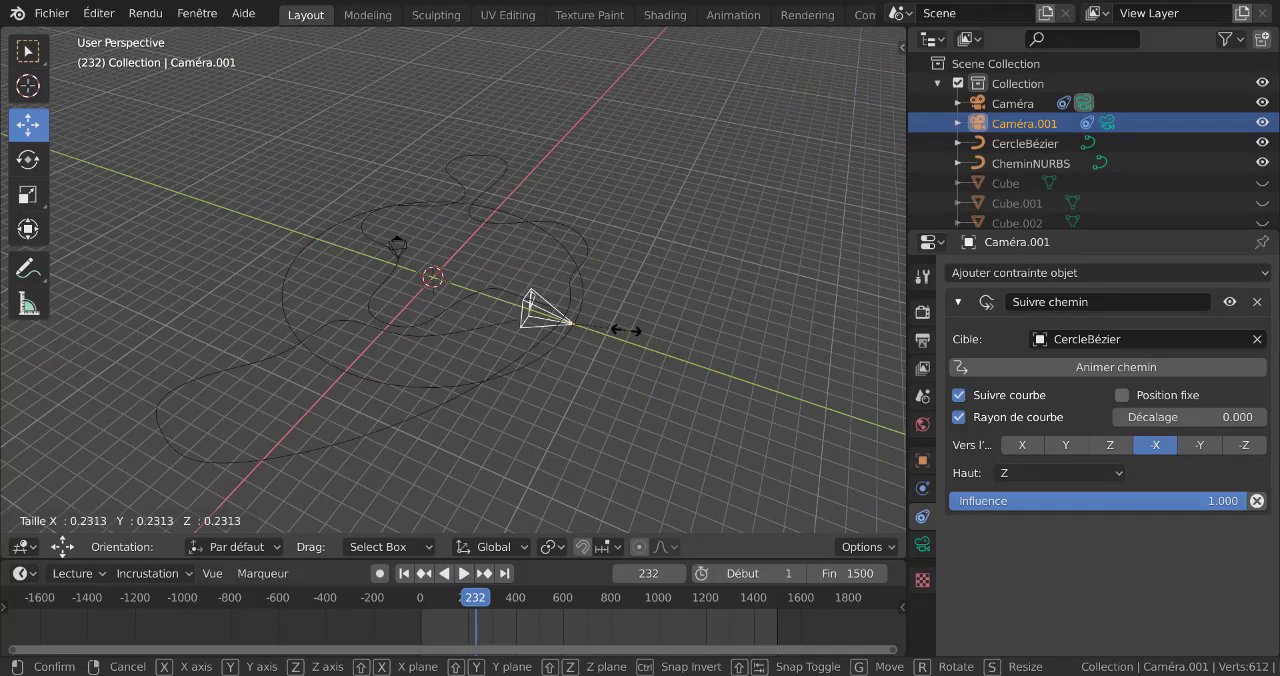
click(626, 330)
Try a Follow Path offset (Décalage) of 30.5 for the second camera, view it from the top, and reset it to 0
middle_drag(626, 332, 735, 363)
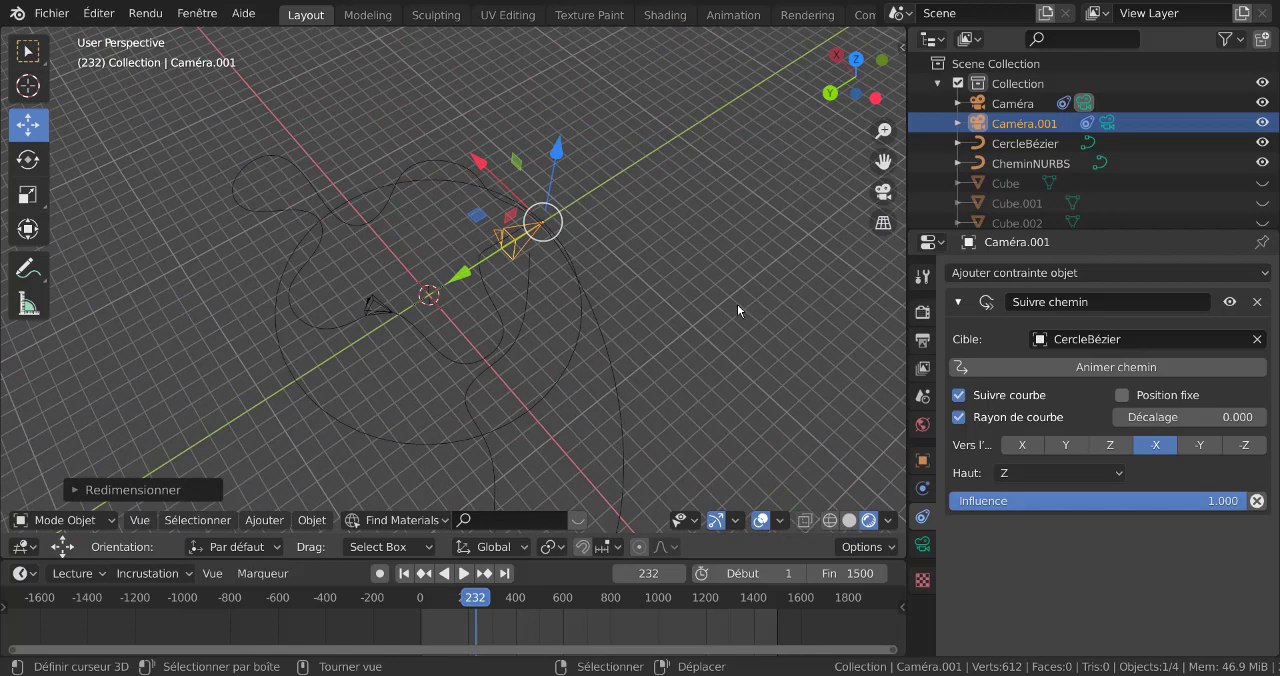
middle_drag(737, 310, 730, 343)
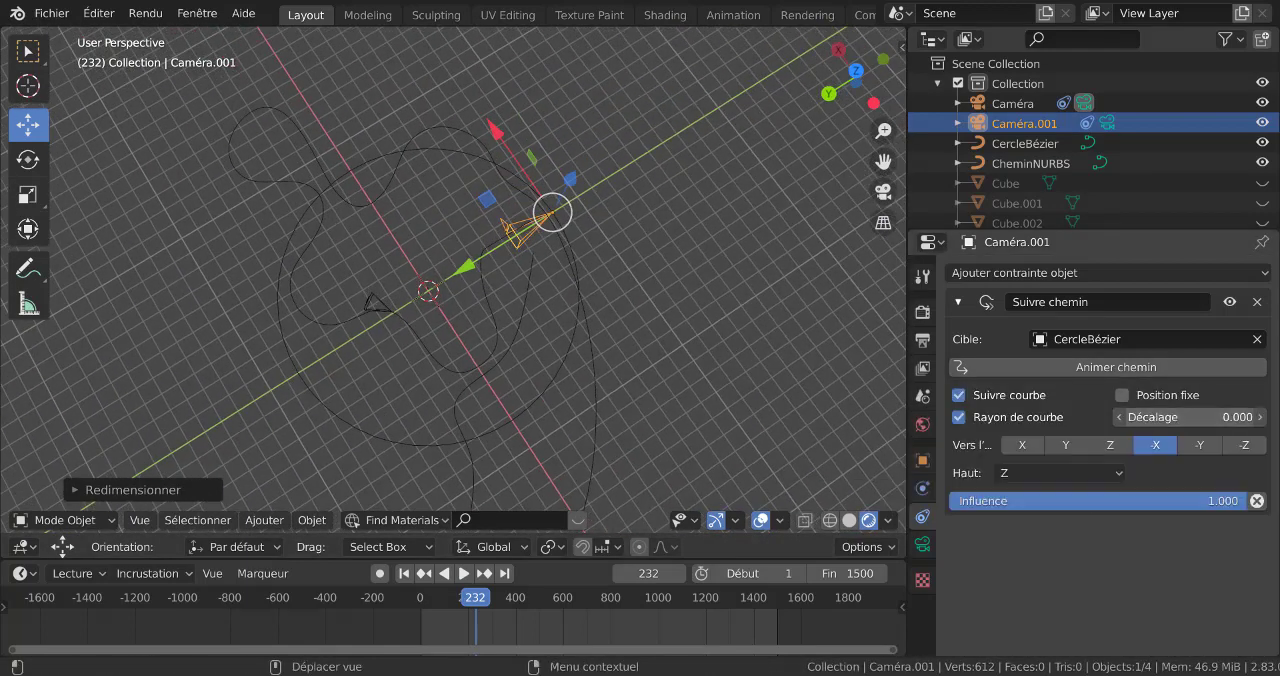
drag(1190, 417, 1216, 417)
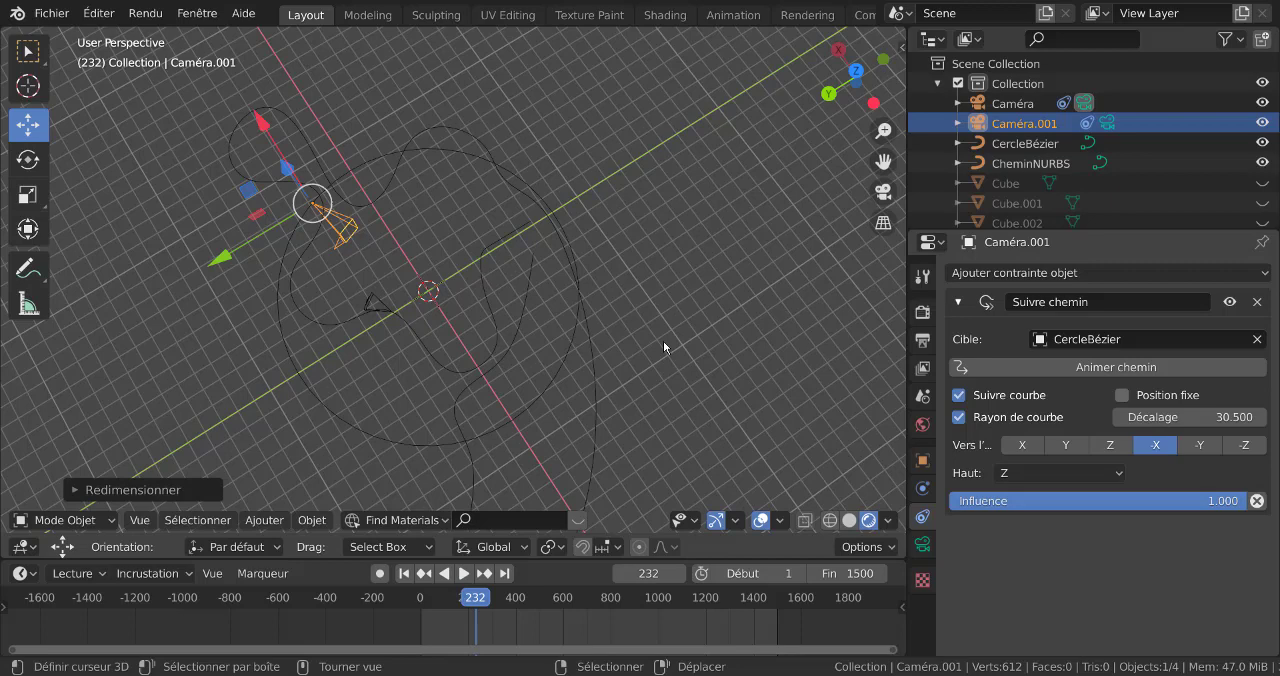
key(KP_7)
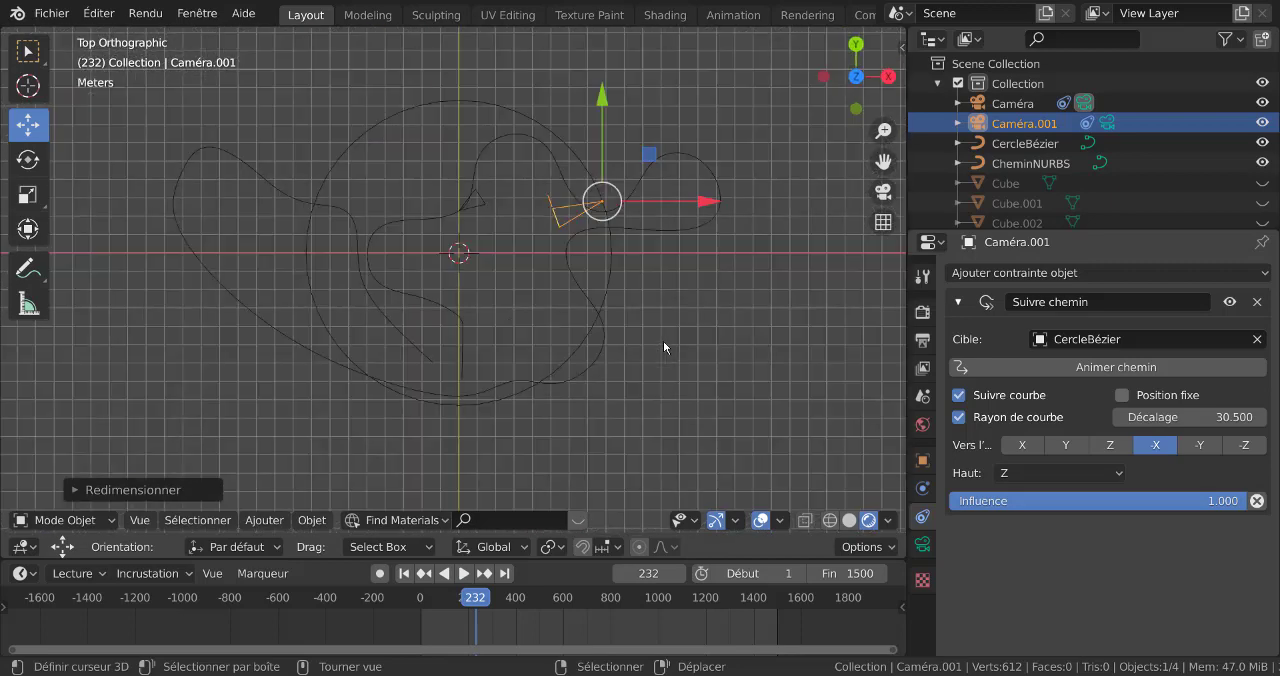
click(1185, 417)
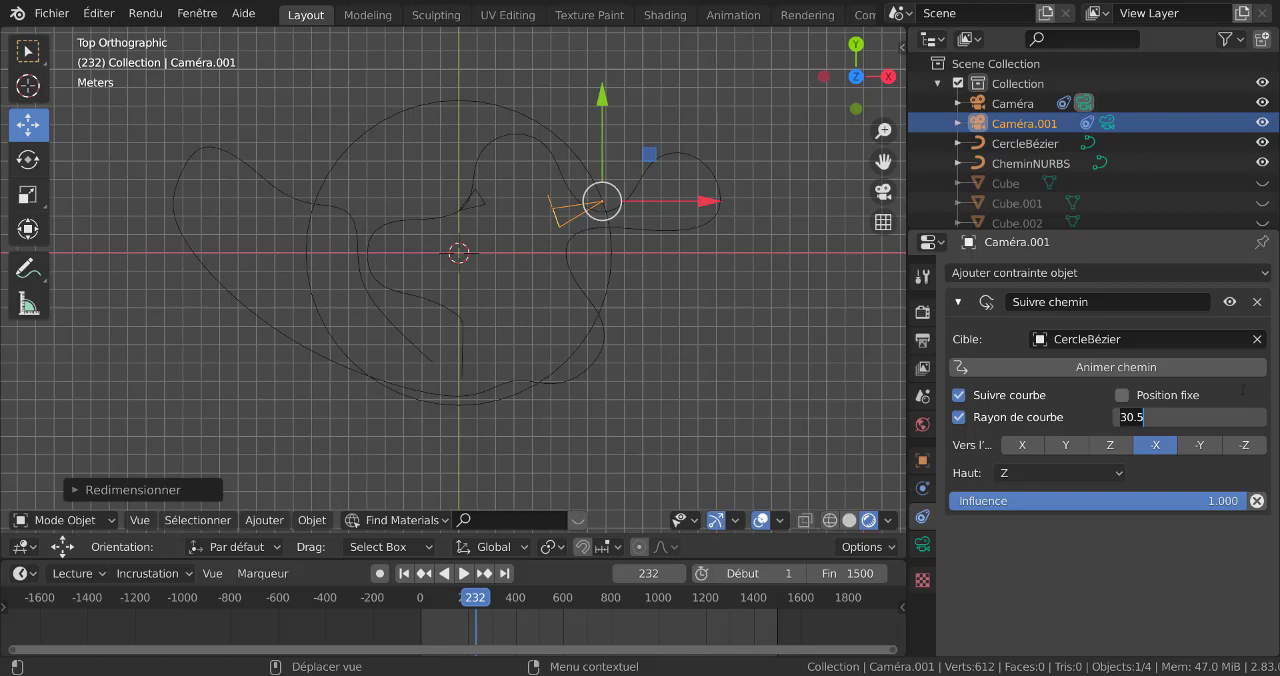
text(0)
key(Return)
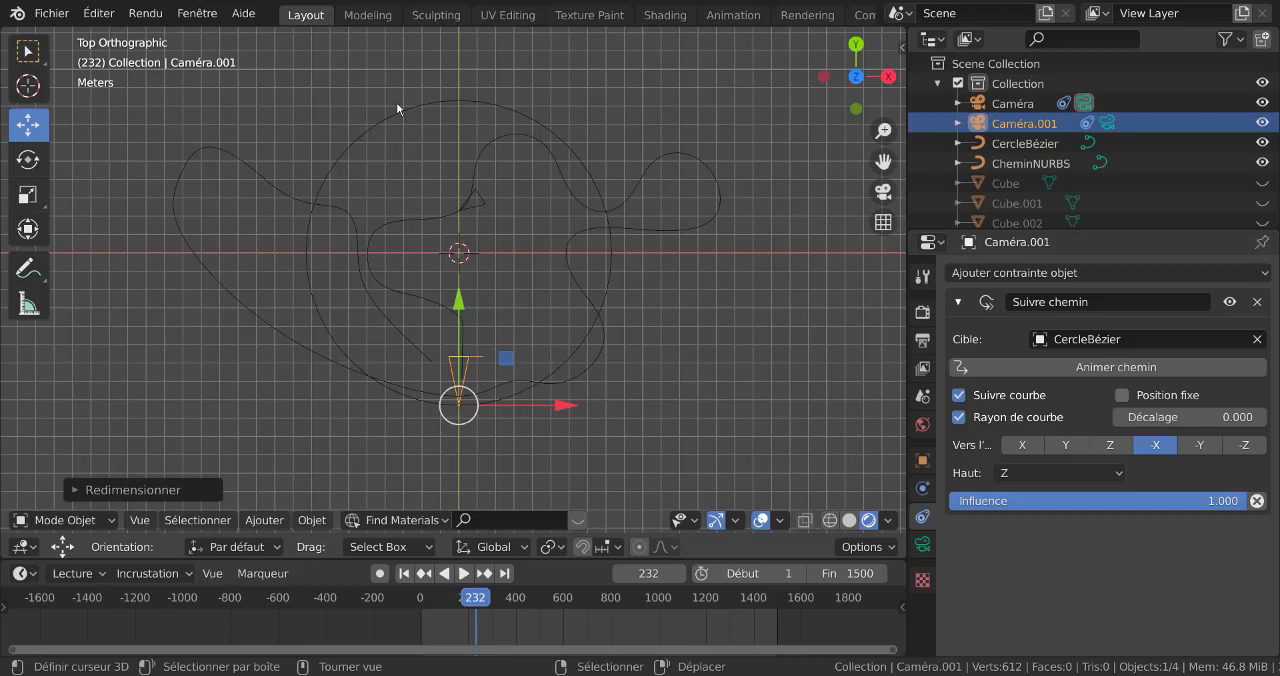
Try Follow Path offsets of 25 and 50 to move the second camera along the circle
click(1212, 424)
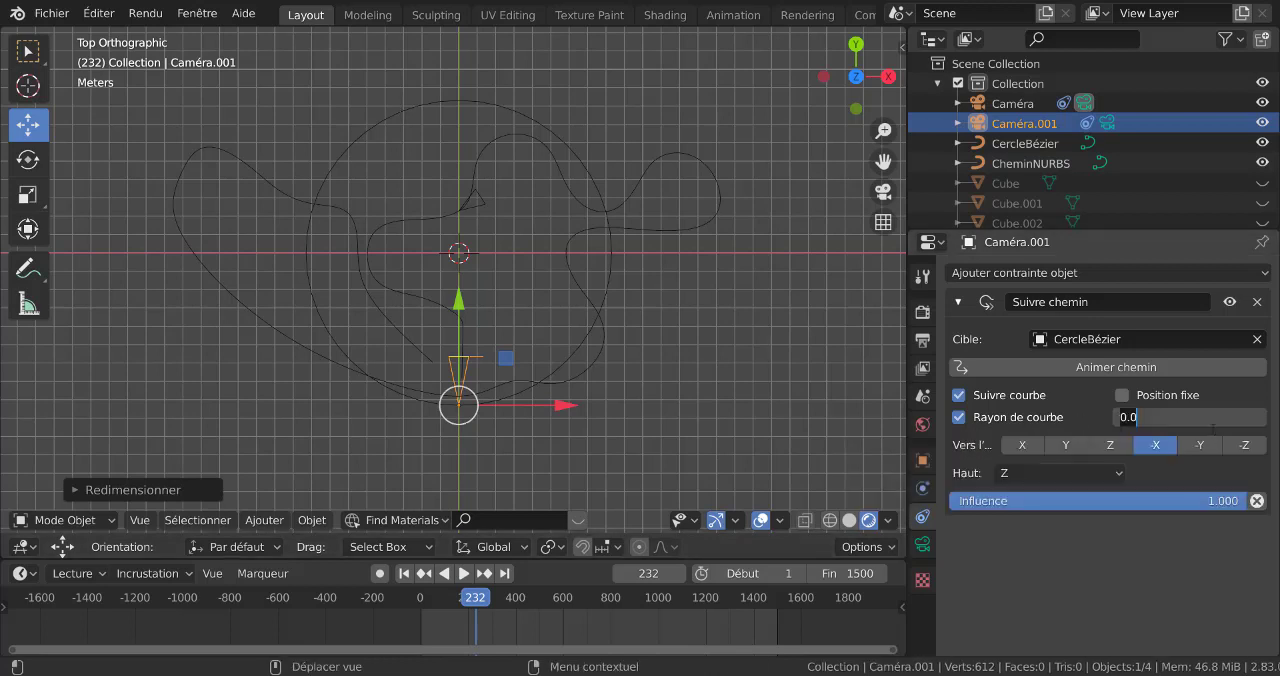
text(25)
key(Return)
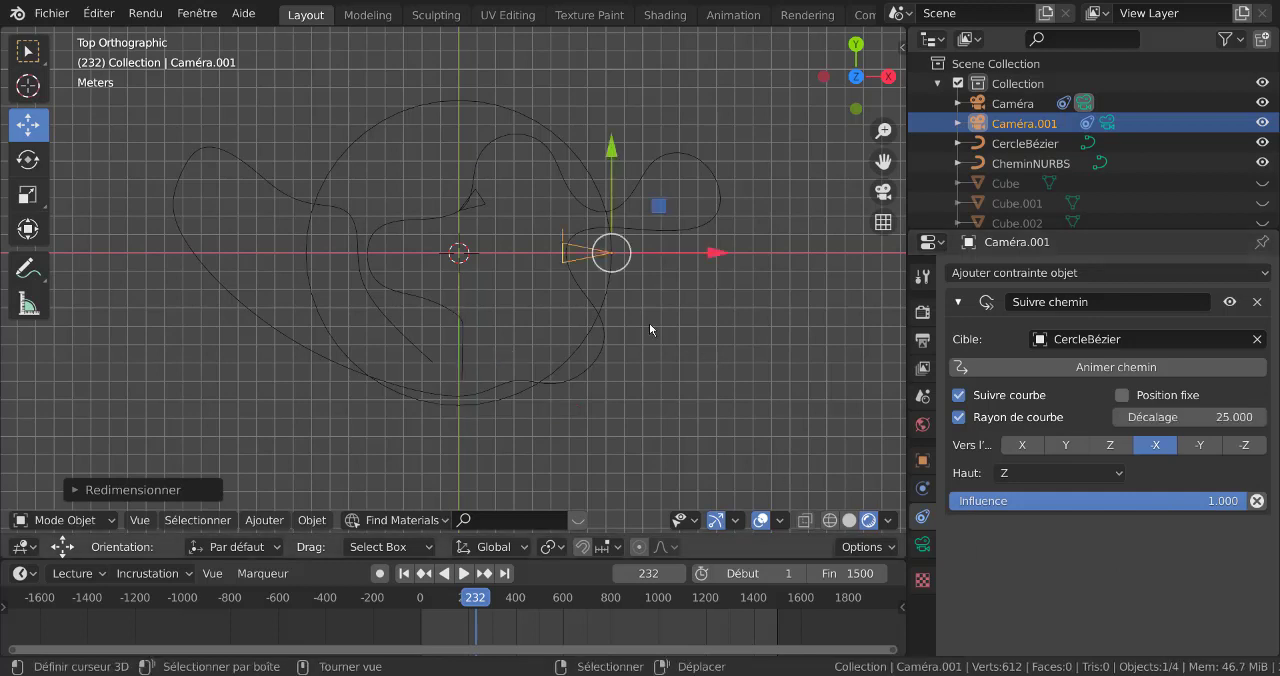
click(1243, 417)
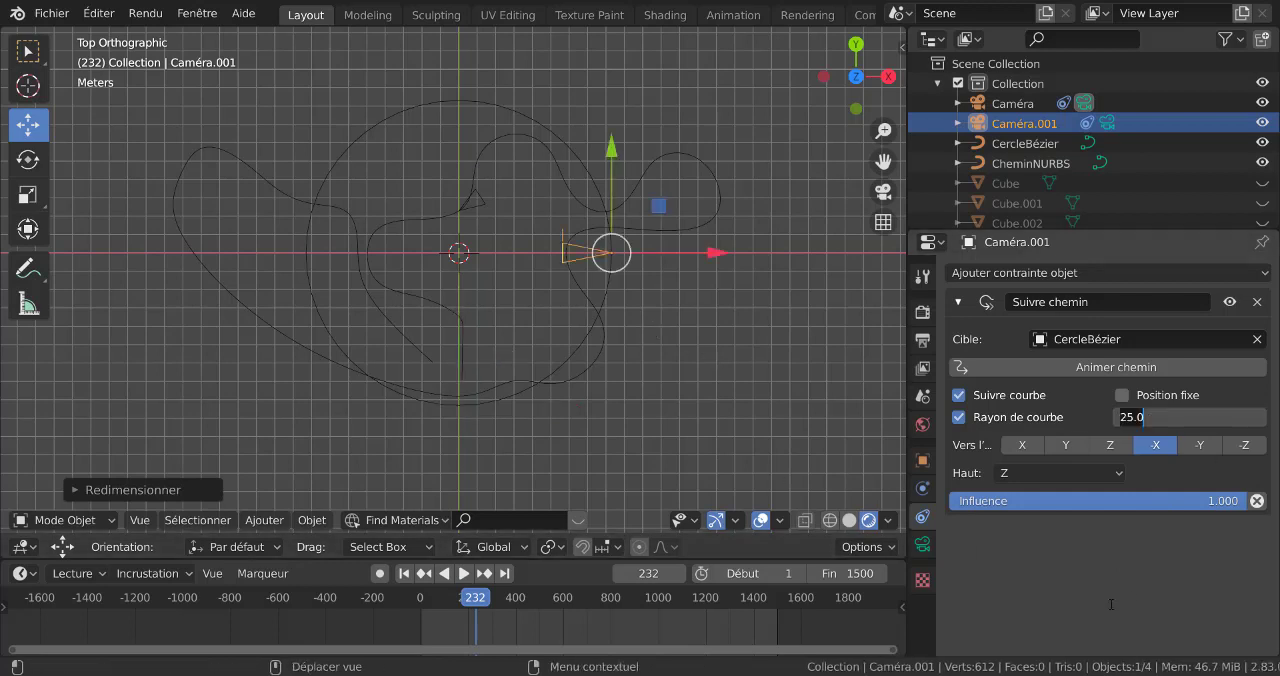
text(50)
key(Return)
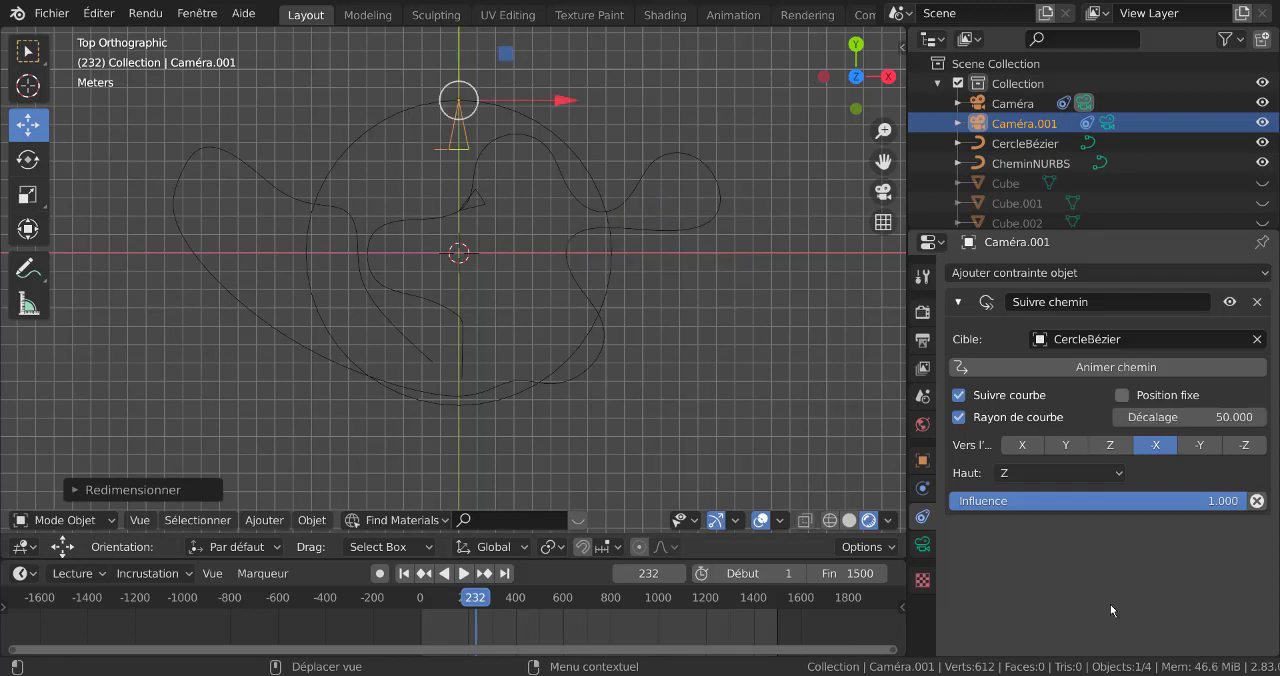
Set the second camera's Follow Path offset (Décalage) to 75
click(1158, 418)
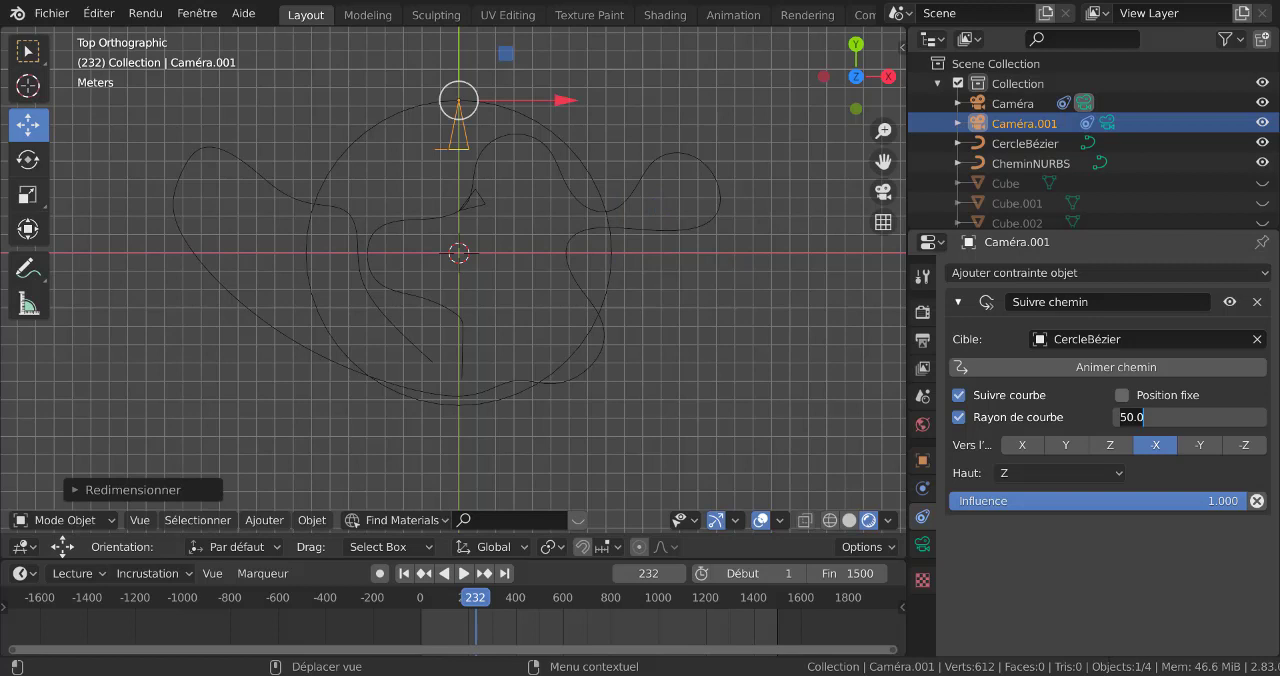
text(75)
key(Return)
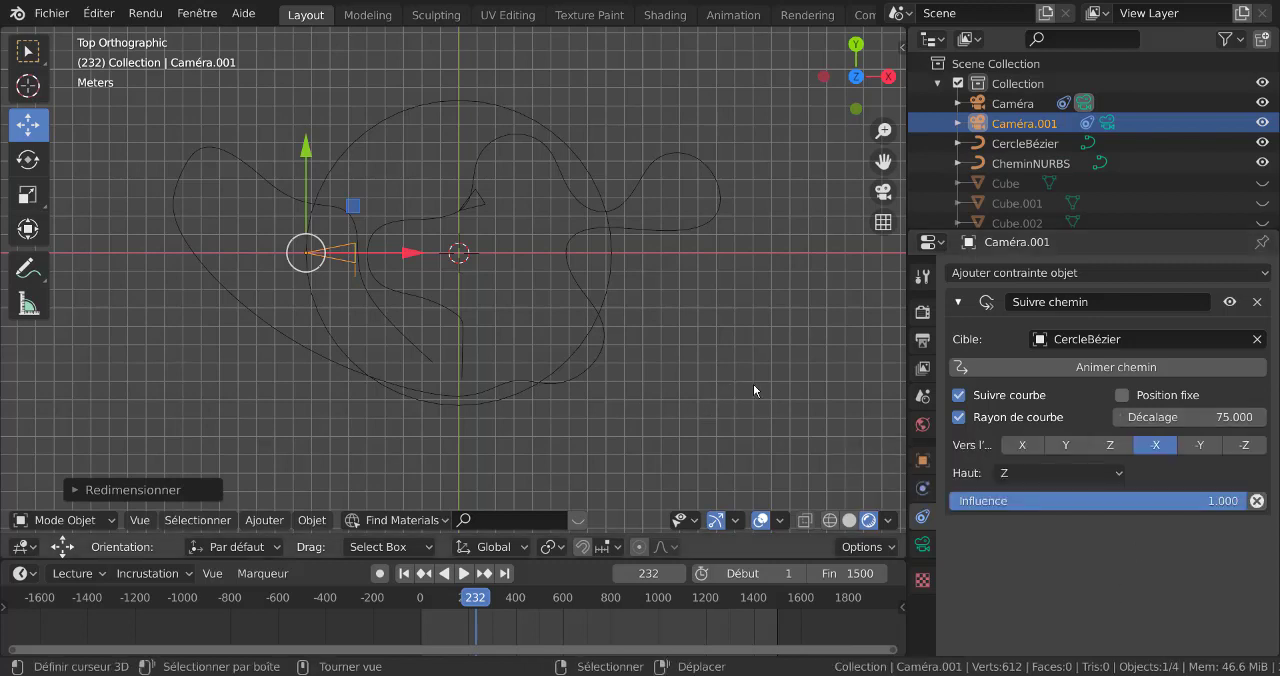
click(1188, 417)
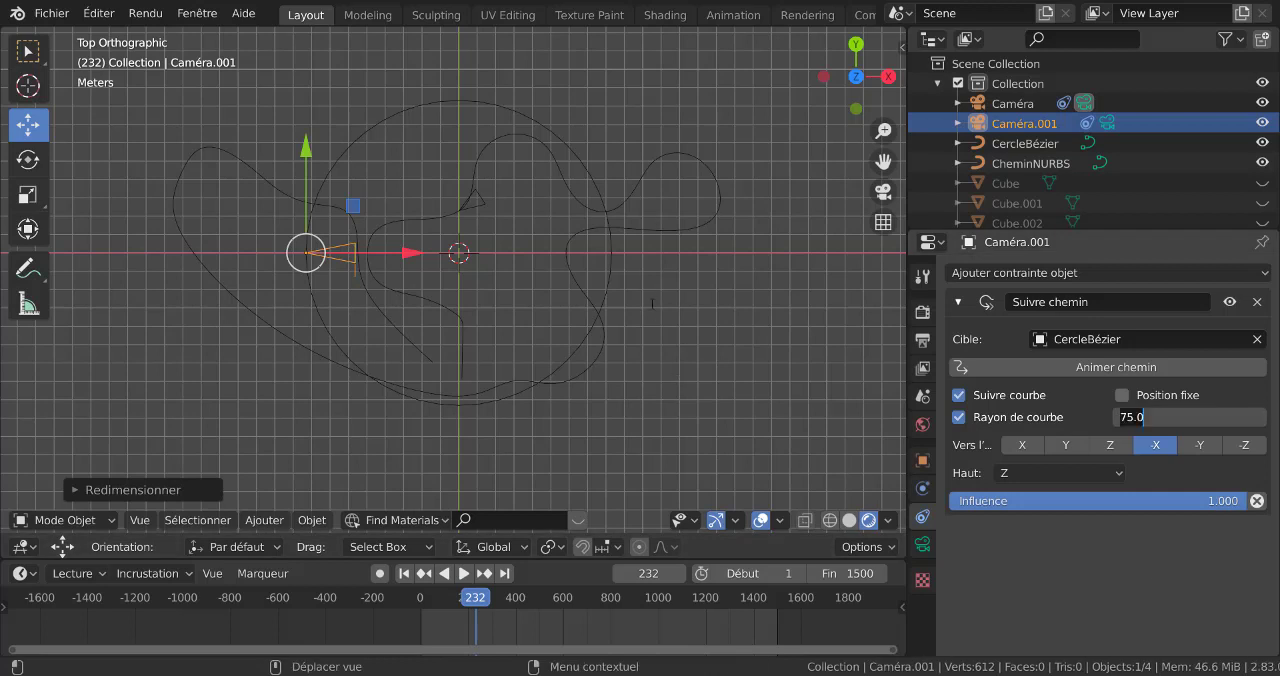
key(Return)
Rotate the Bézier circle 90° around the global X axis so it stands upright
scroll(731, 358, down, 3)
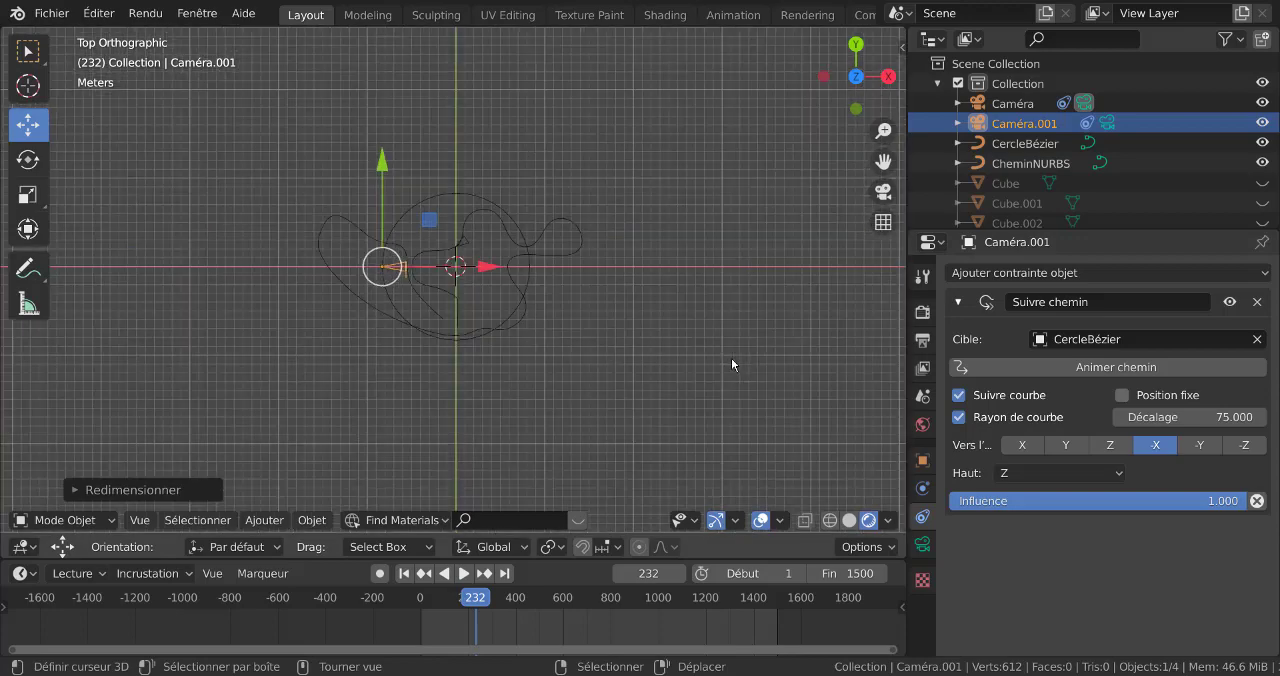
middle_drag(731, 358, 670, 281)
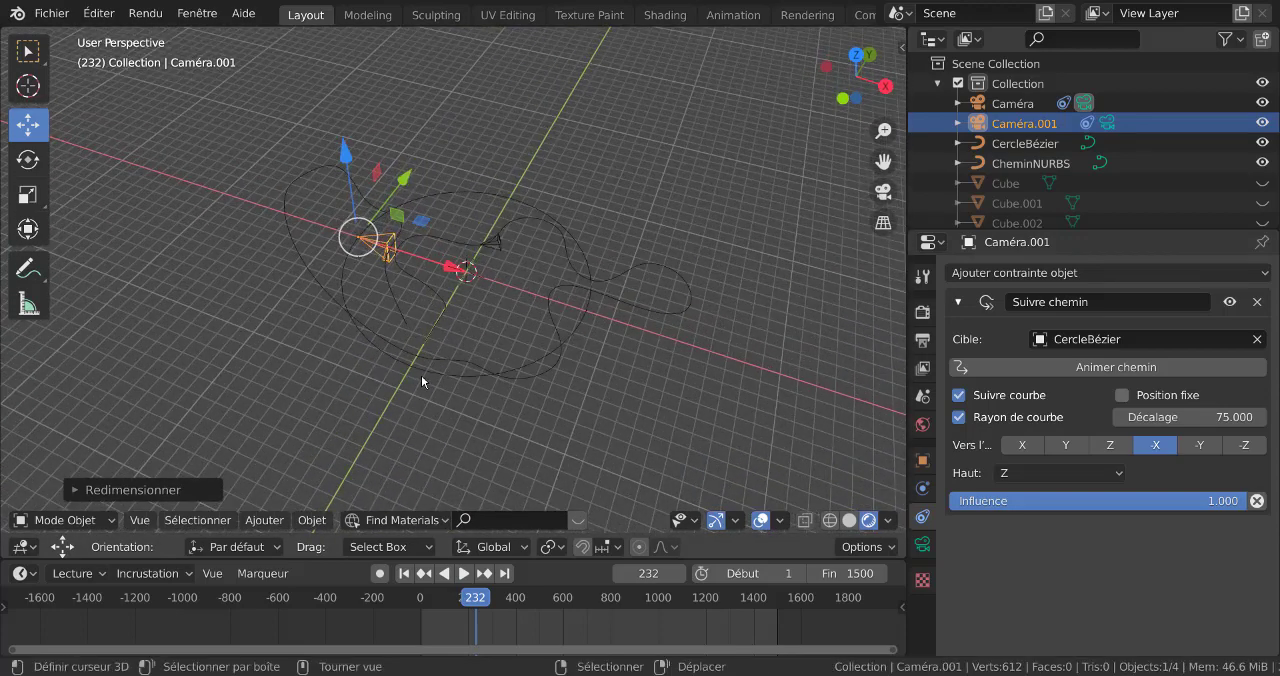
scroll(421, 375, up, 3)
click(421, 375)
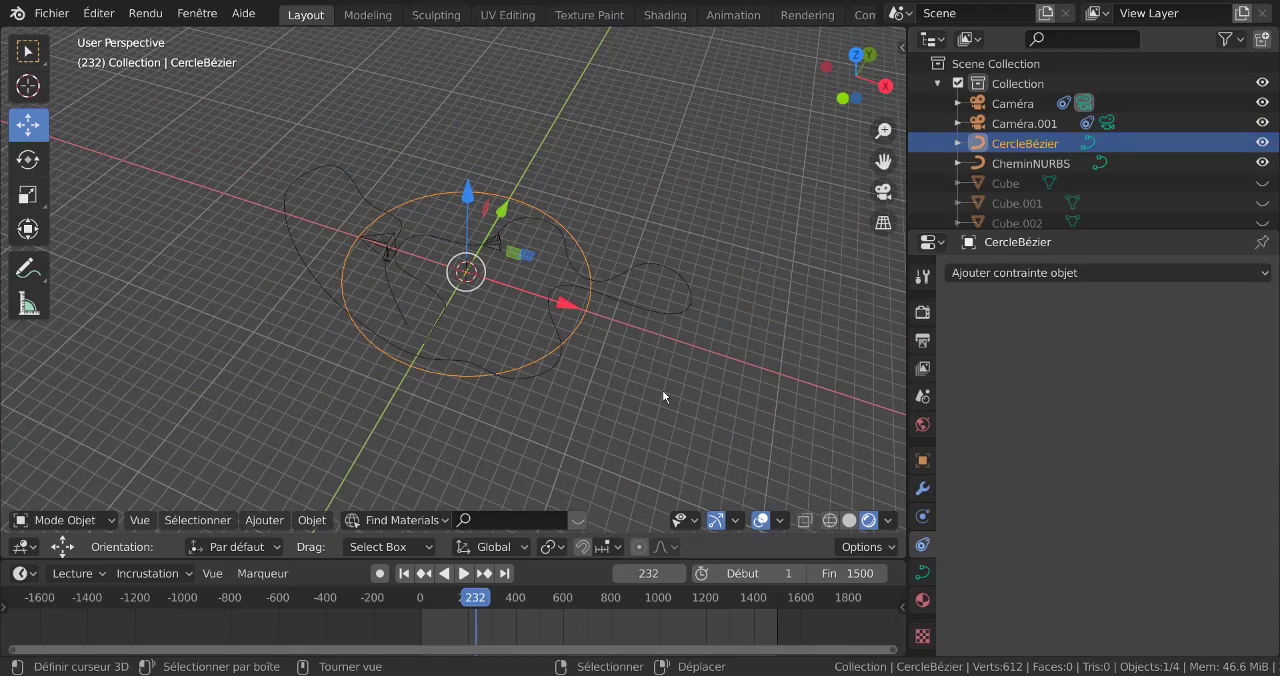
key(r)
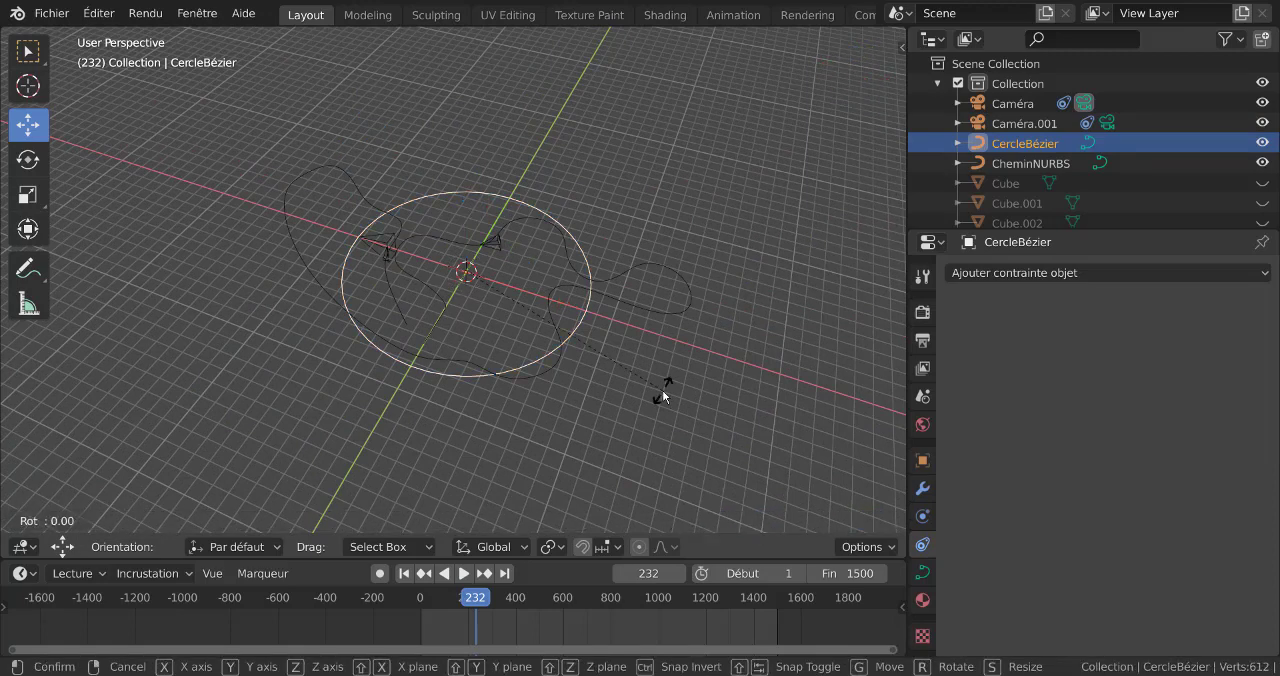
key(x)
key(9)
key(0)
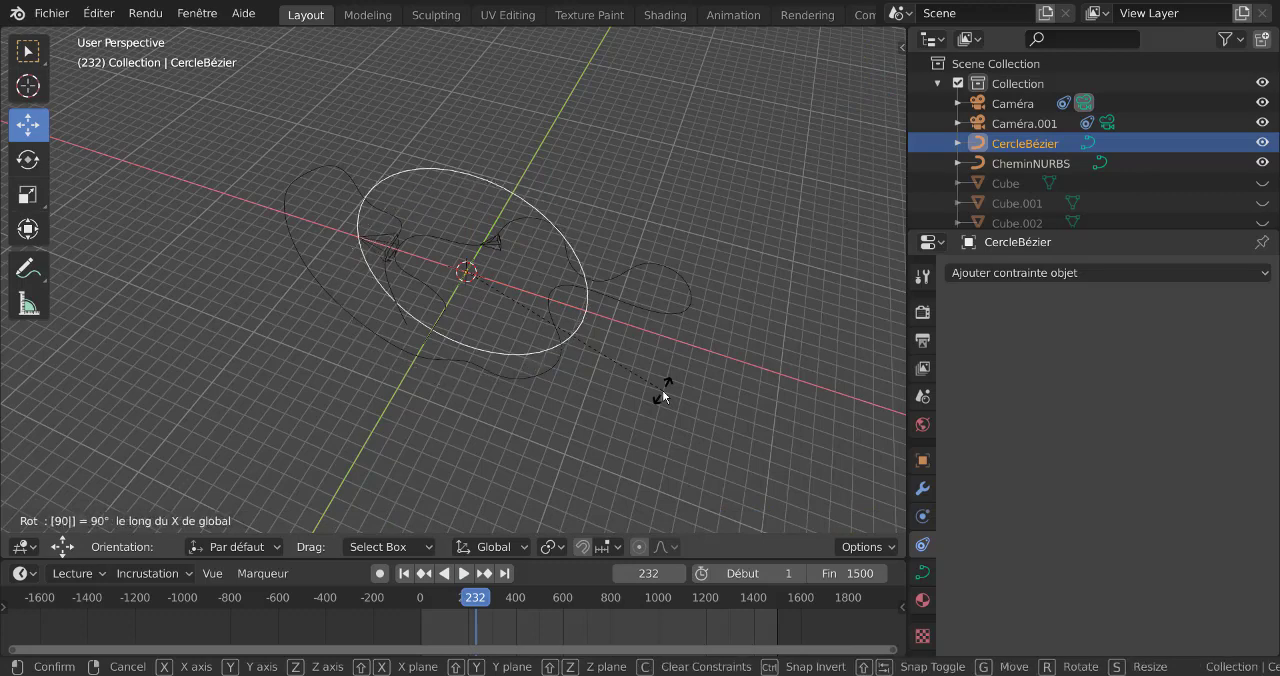
key(Return)
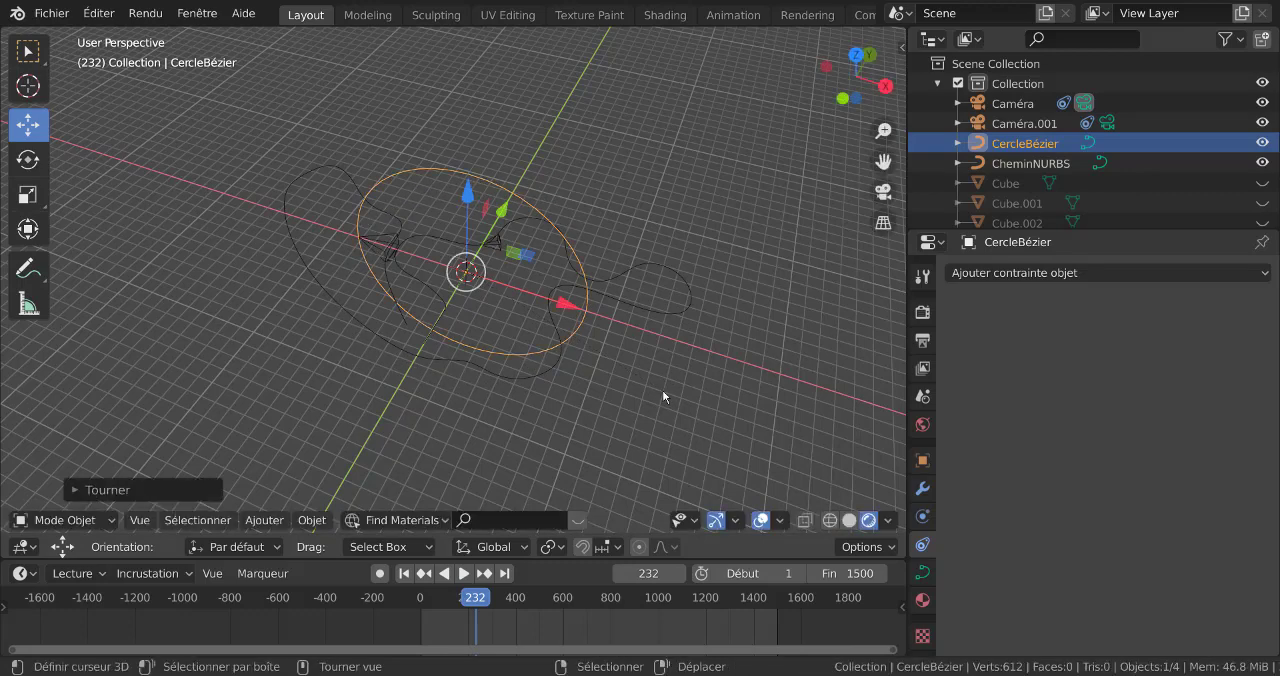
Switch to the front view and set the second camera's Follow Path offset (Décalage) to 0
key(KP_1)
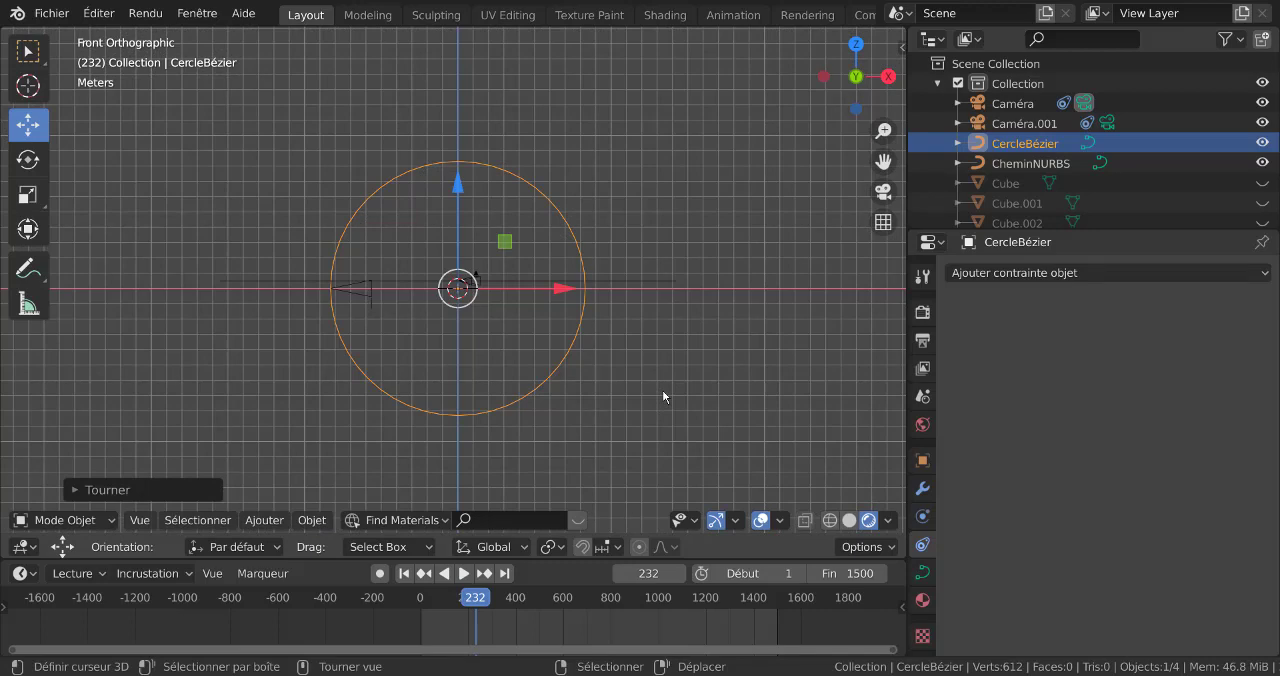
scroll(662, 395, up, 5)
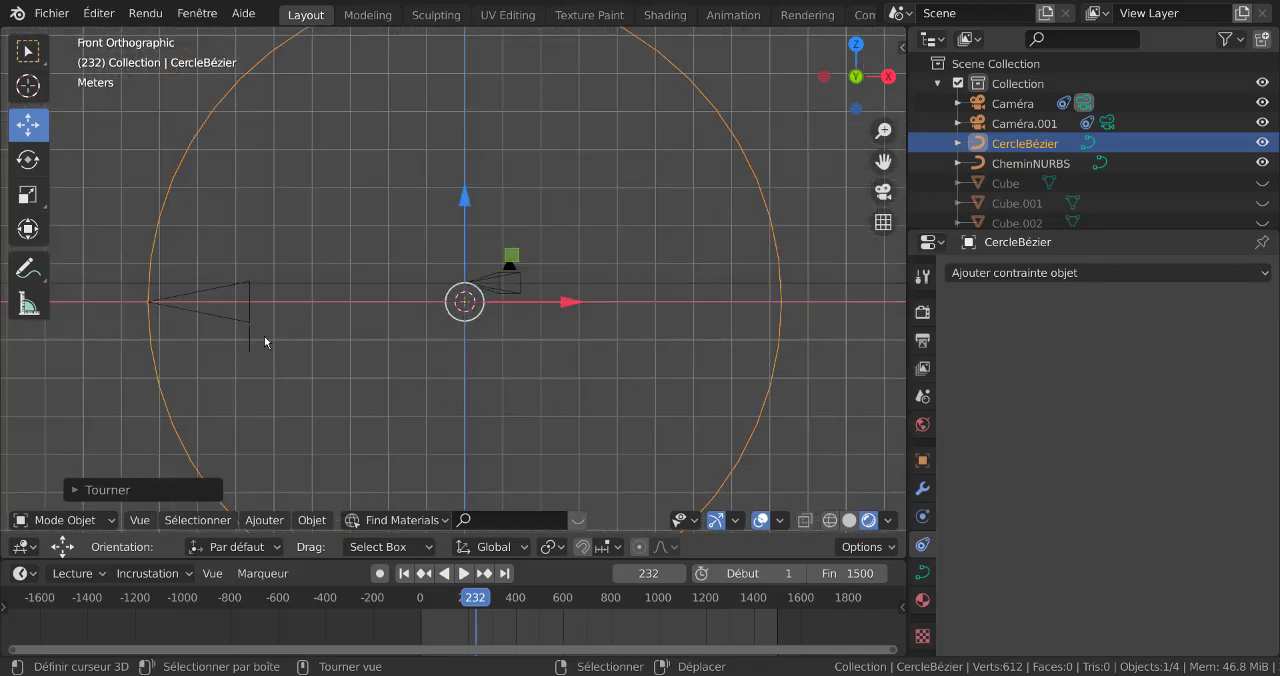
scroll(265, 341, down, 3)
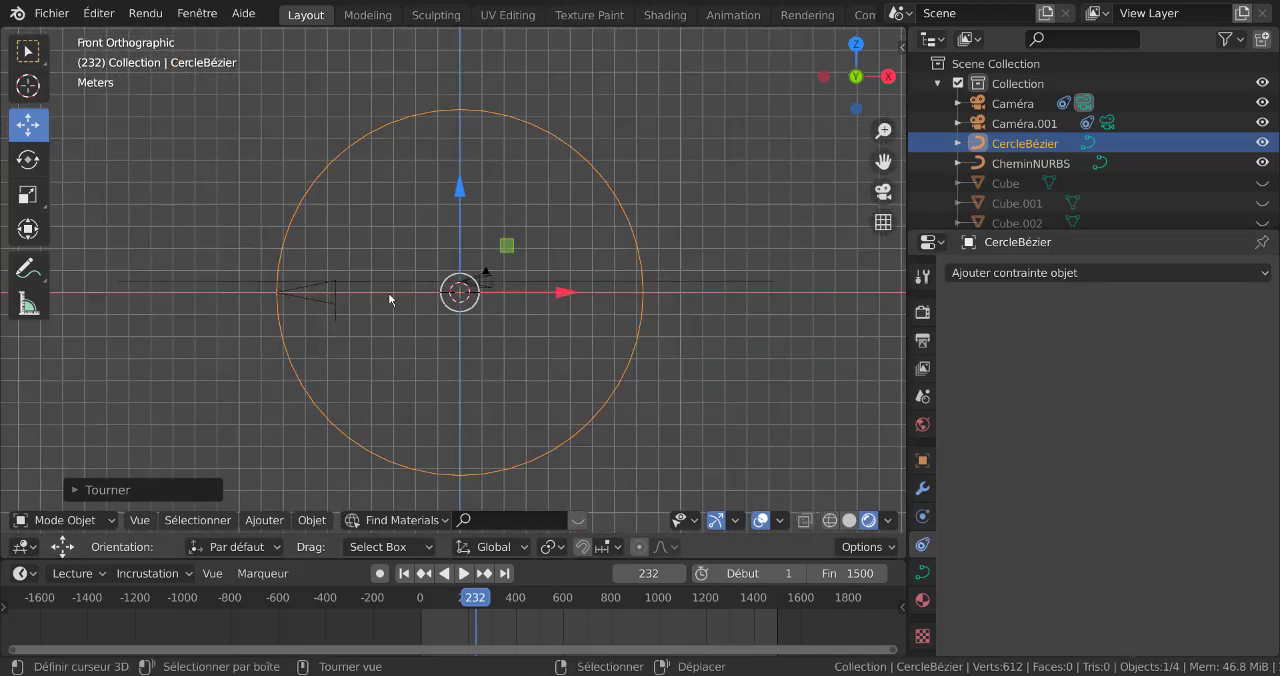
click(318, 313)
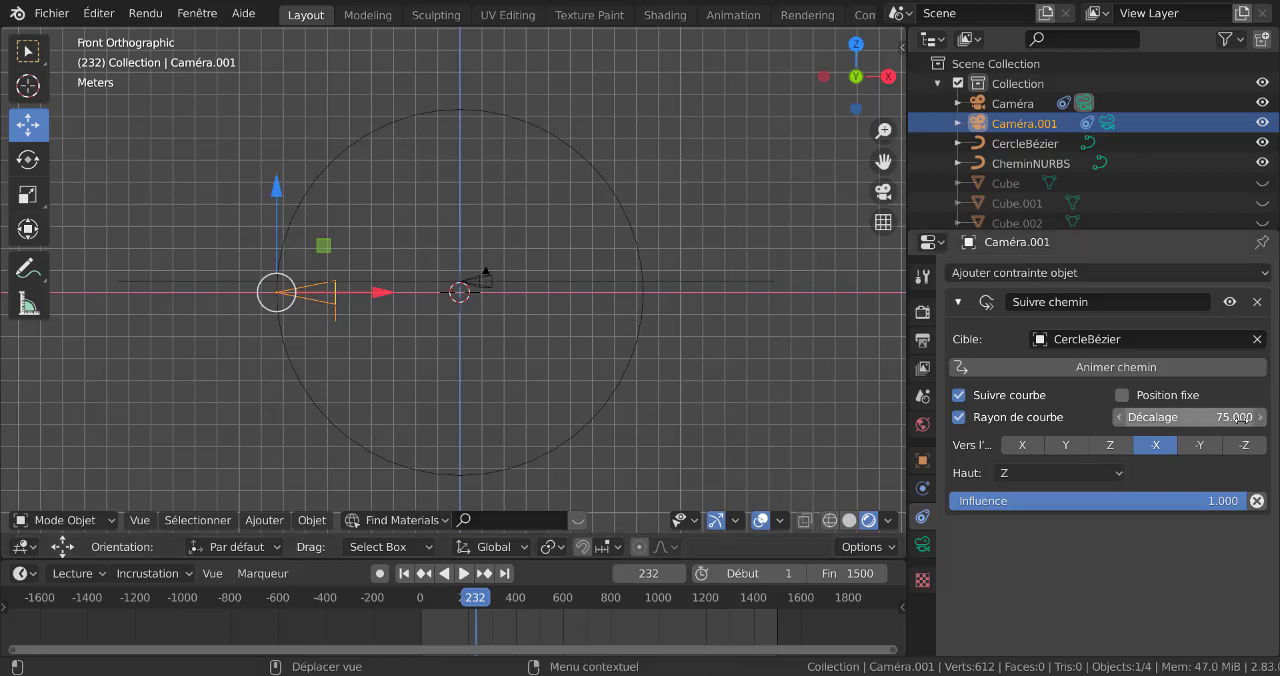
click(1241, 417)
text(0)
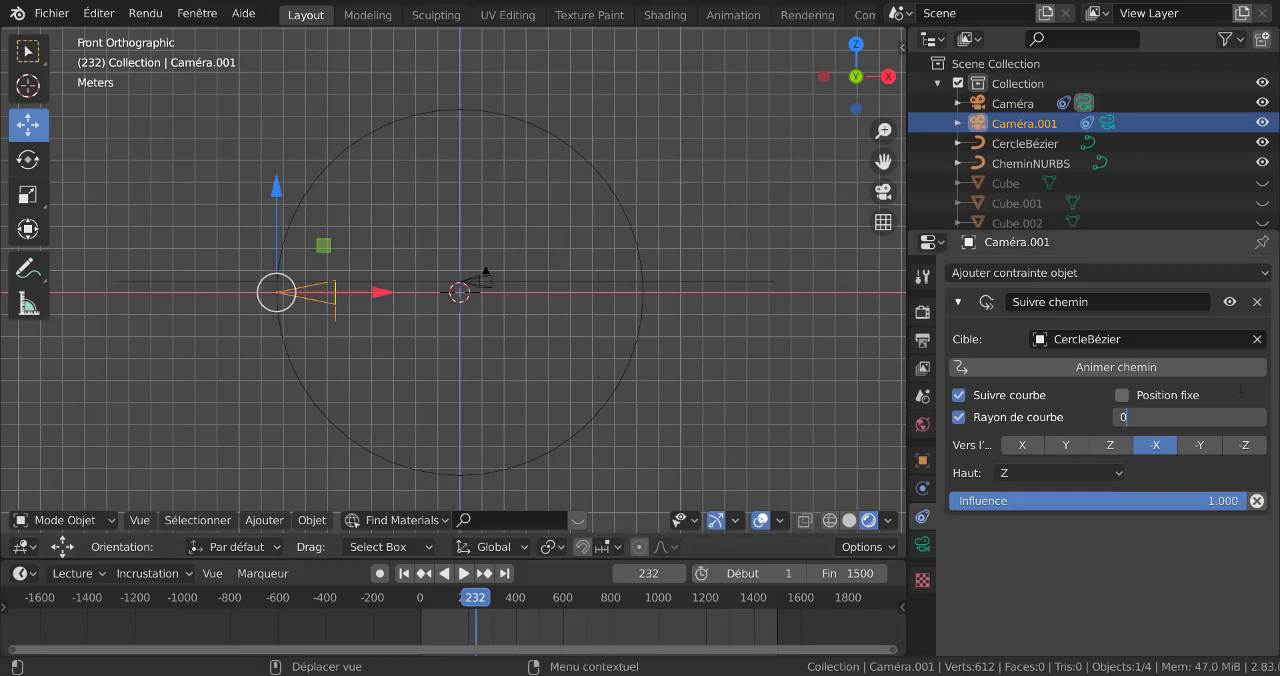
key(Return)
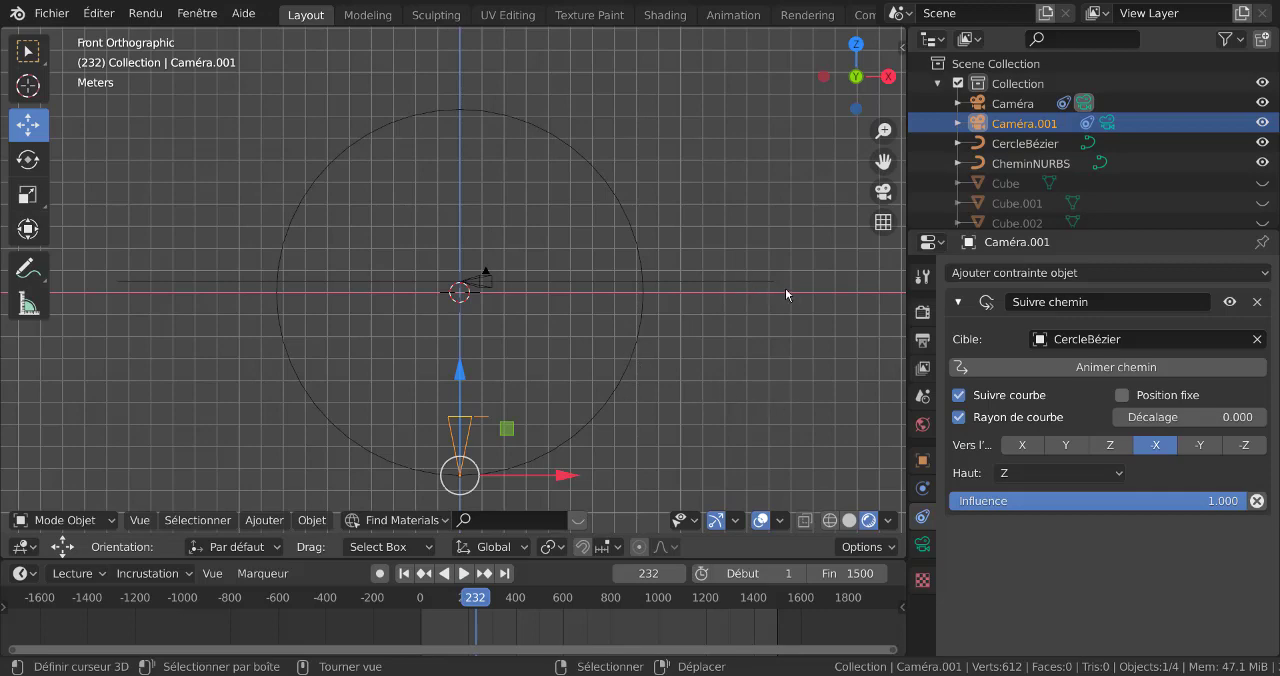
Unhide all the hidden objects and scale the Bézier circle up to a little over twice its size, around the buildings
scroll(785, 356, down, 2)
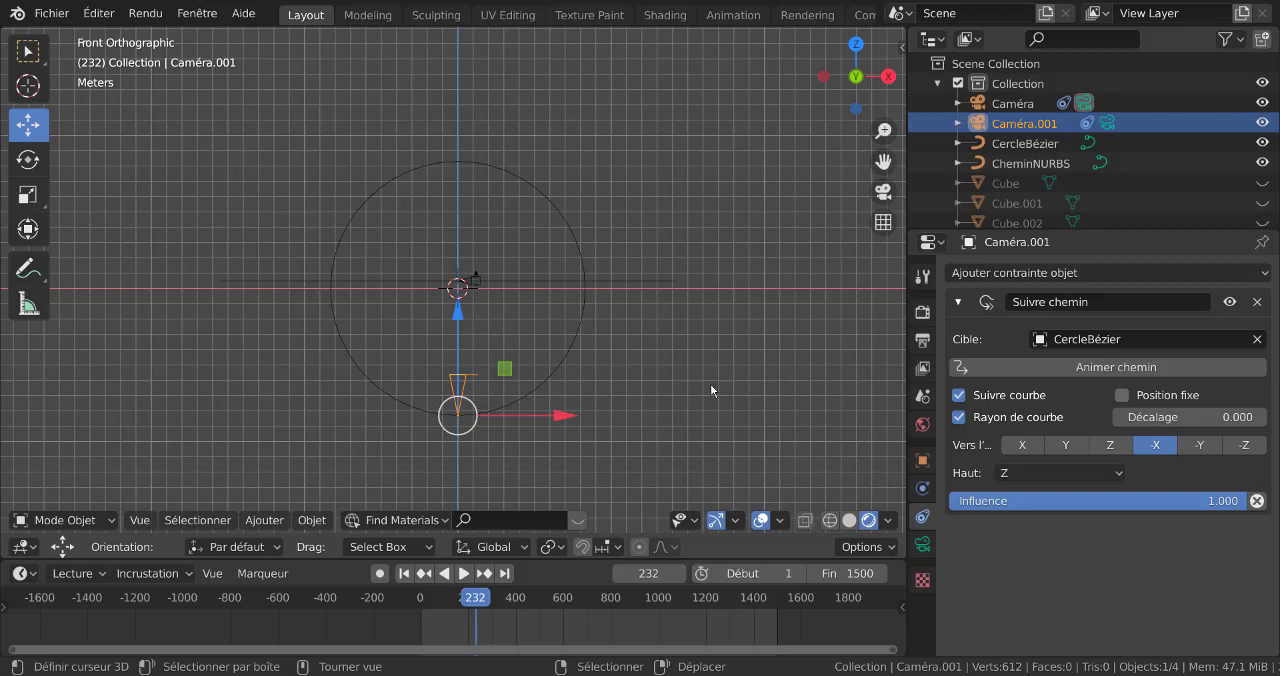
key(alt+h)
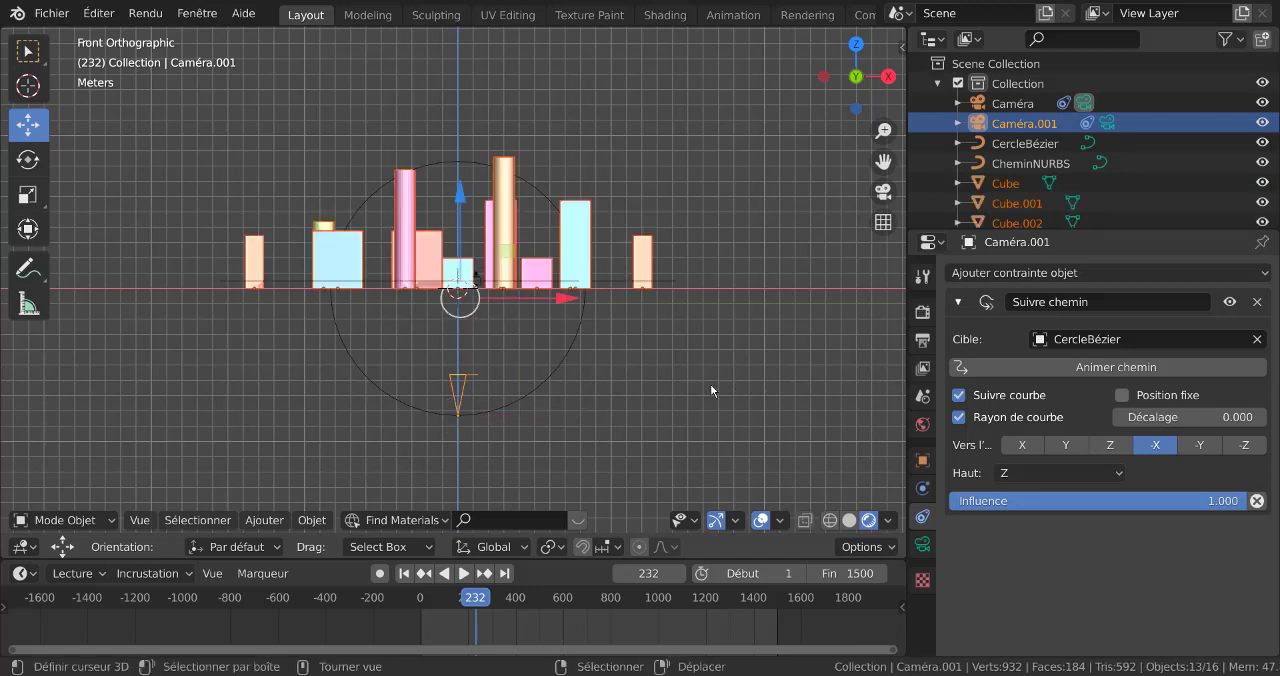
click(572, 366)
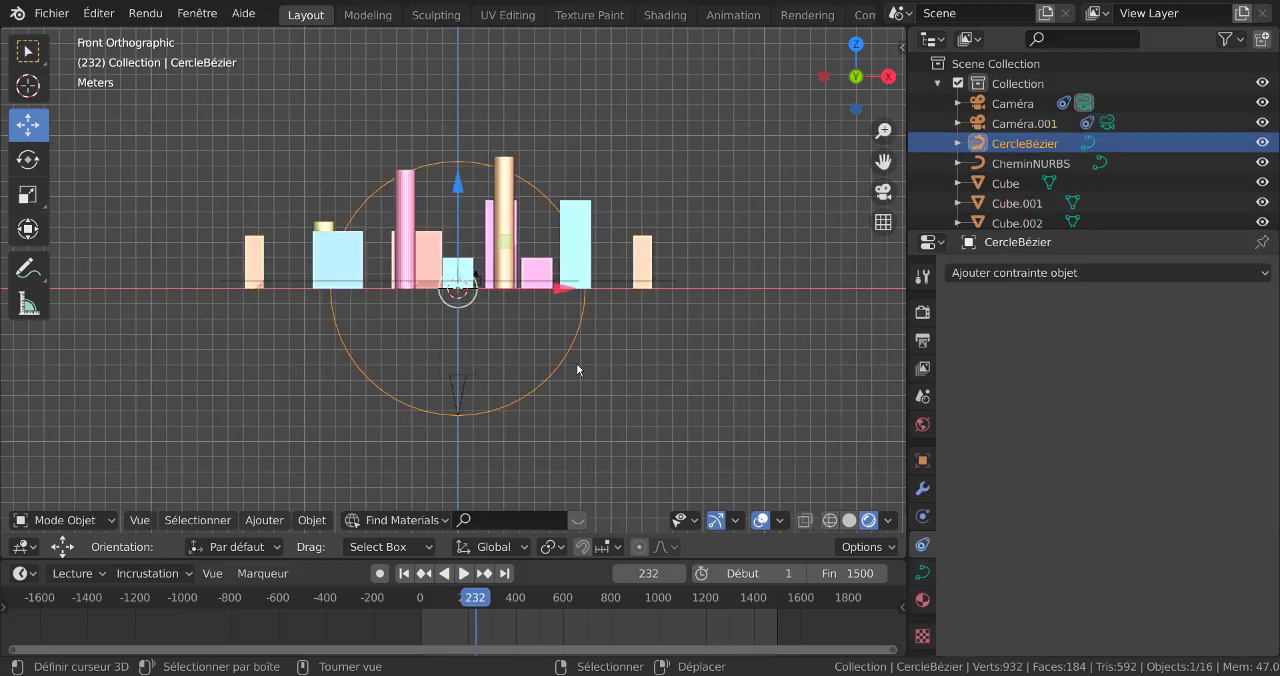
scroll(576, 363, down, 3)
key(s)
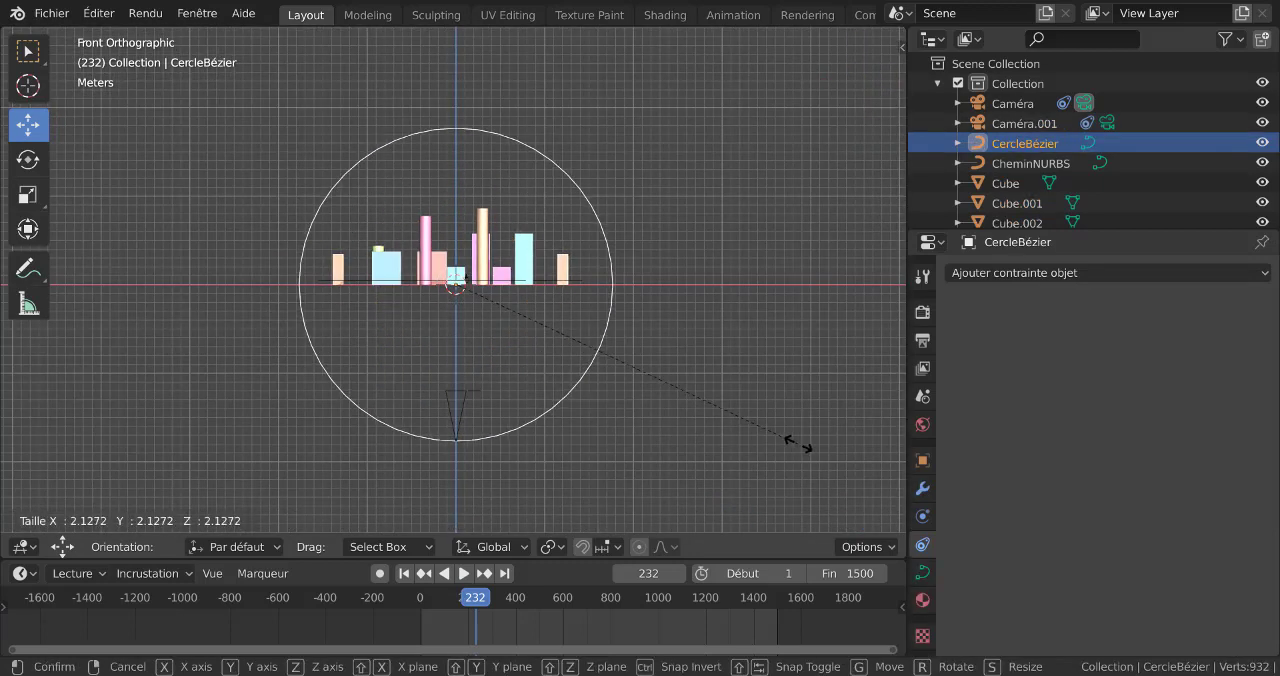
click(817, 457)
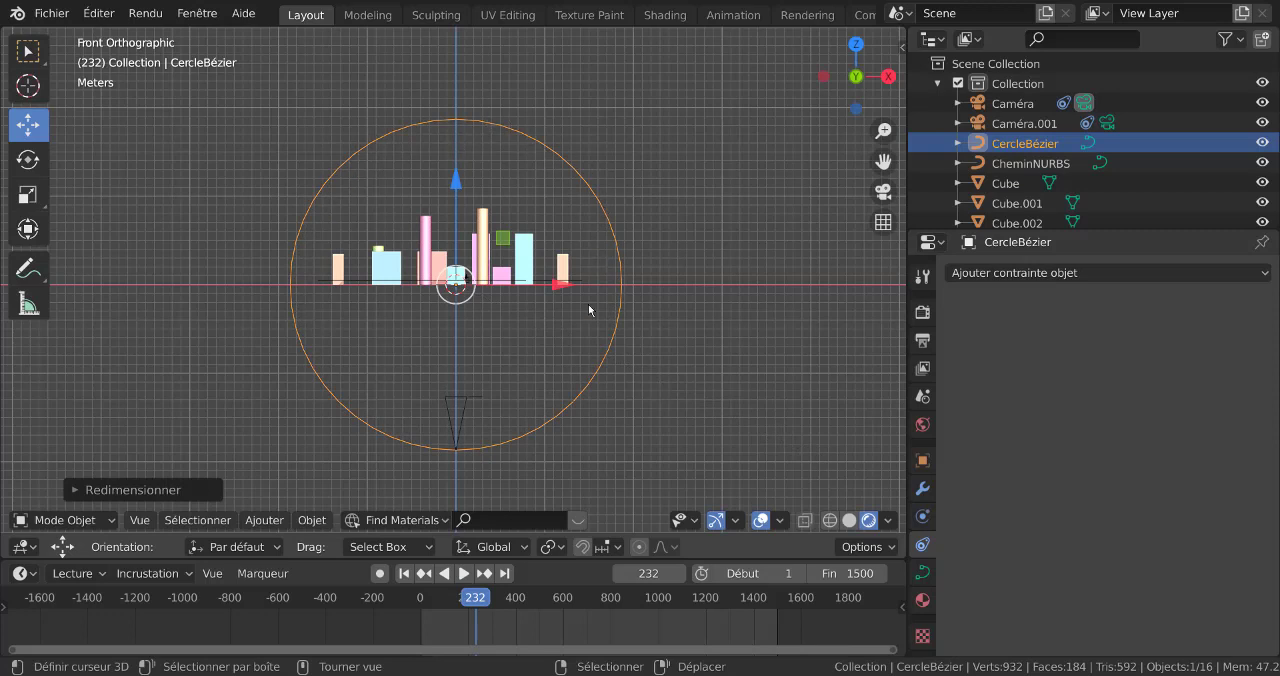
Set the second camera's Follow Path offset (Décalage) to 25 and check the view through the active camera
click(443, 409)
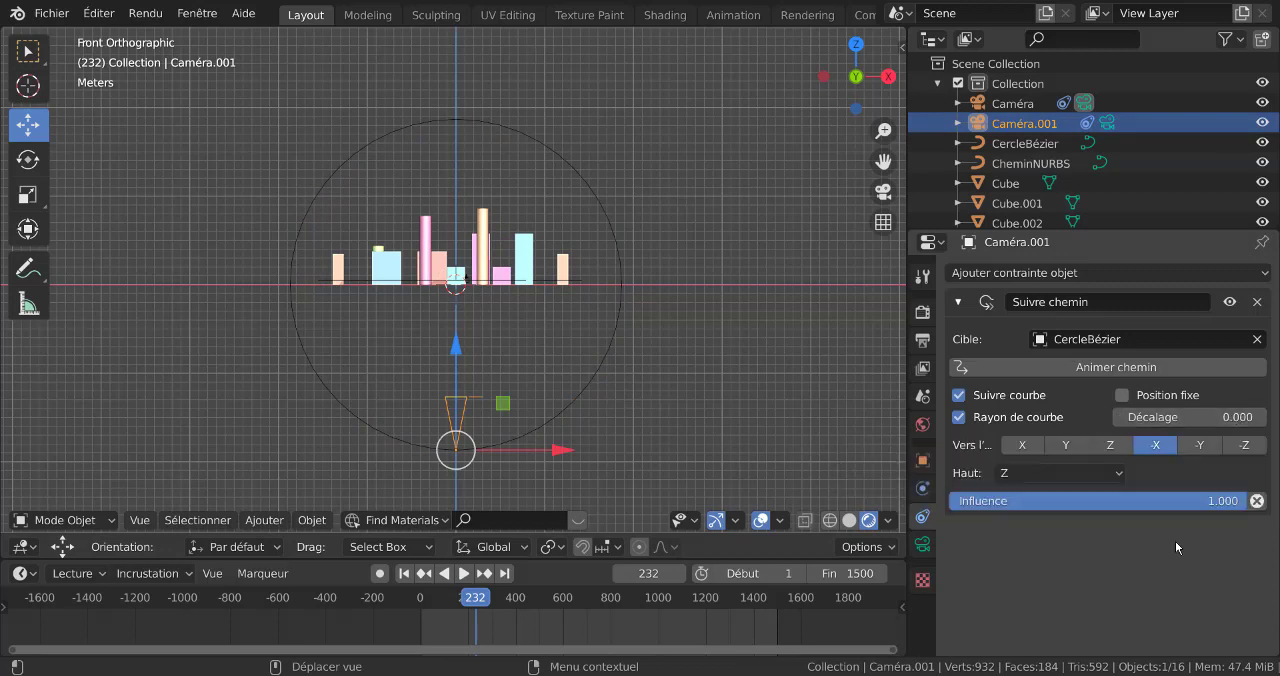
click(1236, 417)
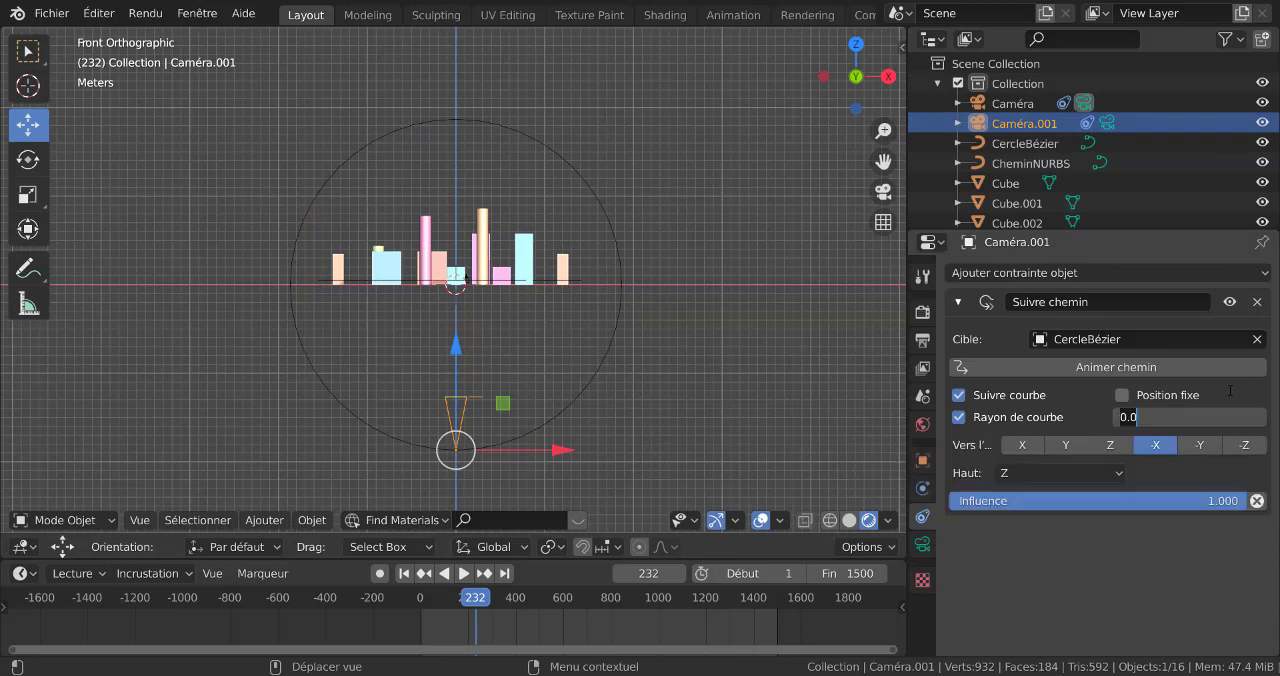
text(25)
key(Return)
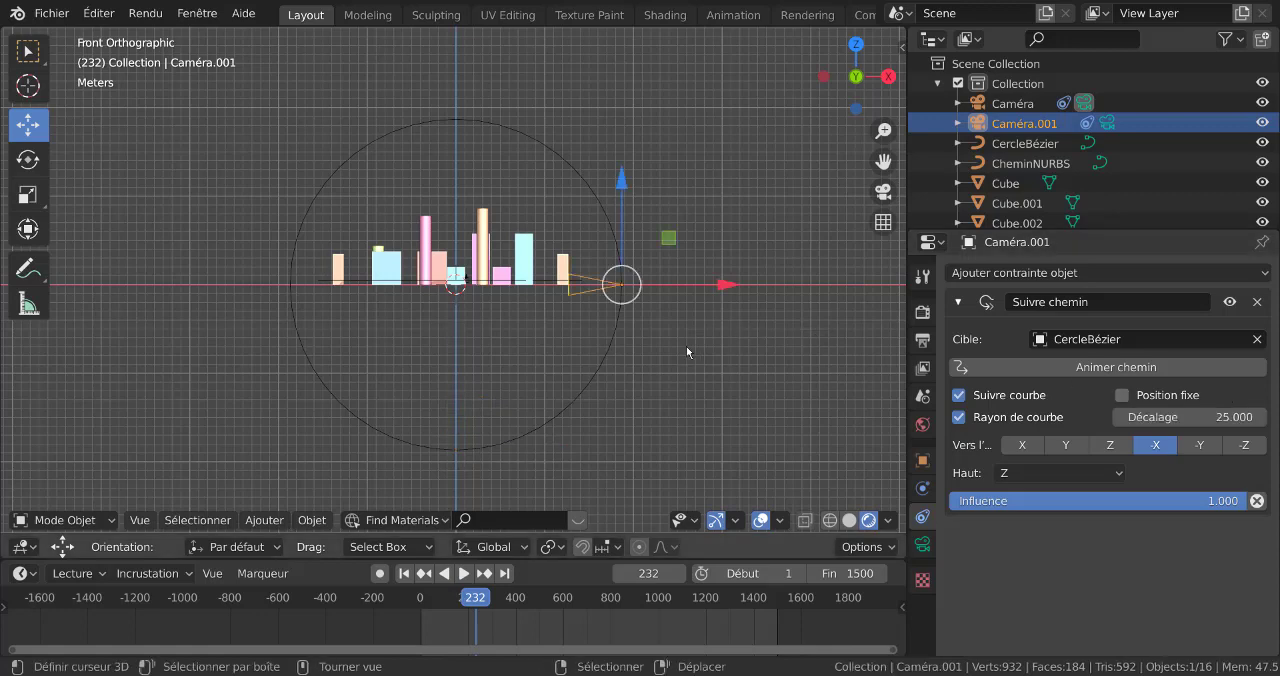
key(KP_0)
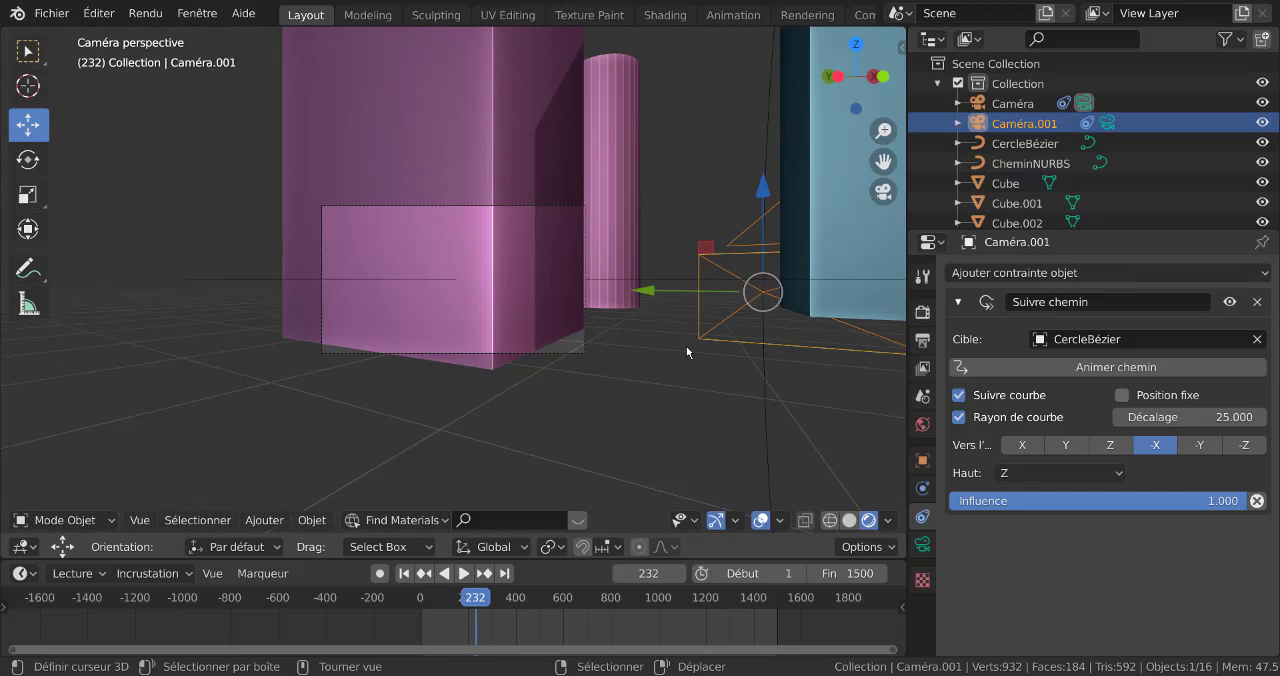
key(KP_1)
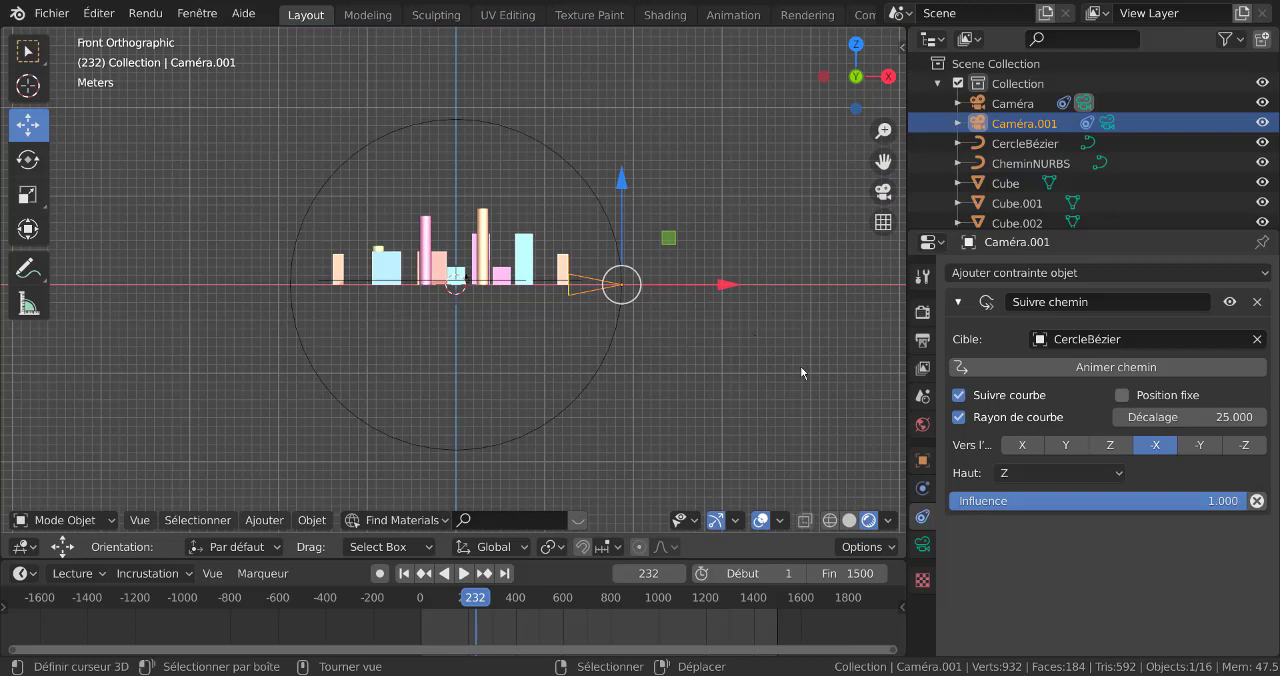
Scale the second camera down so it is smaller beside the buildings
key(s)
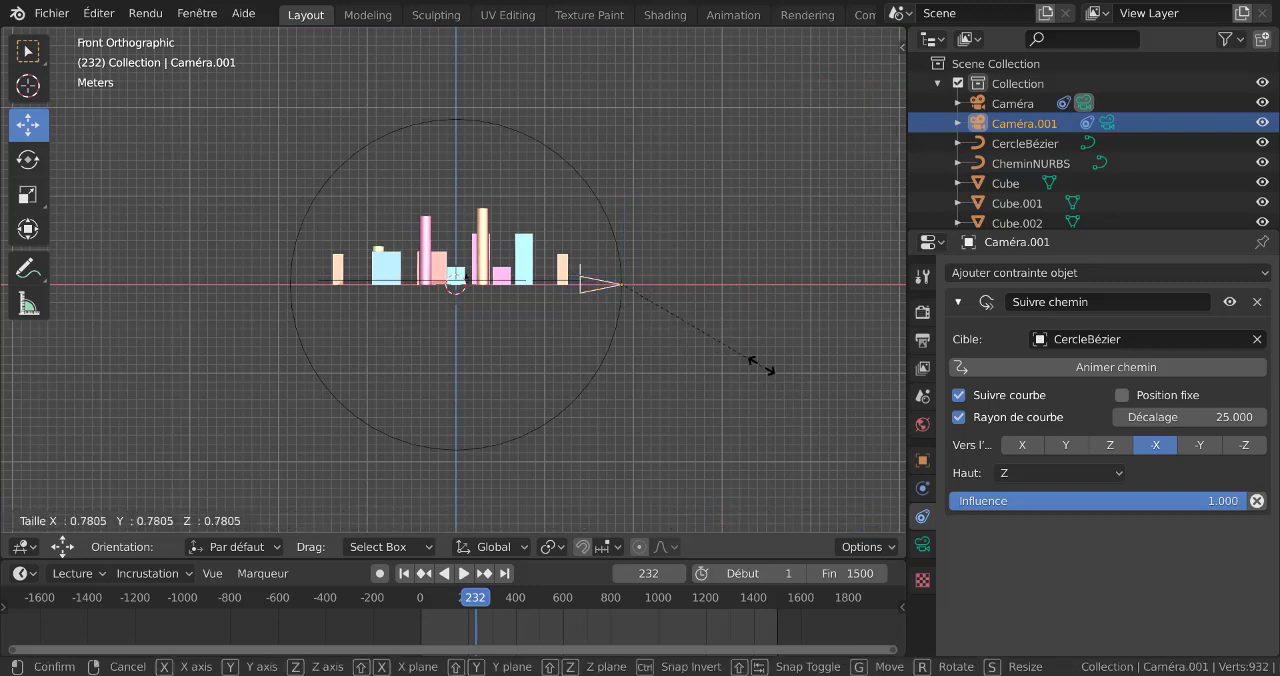
click(733, 337)
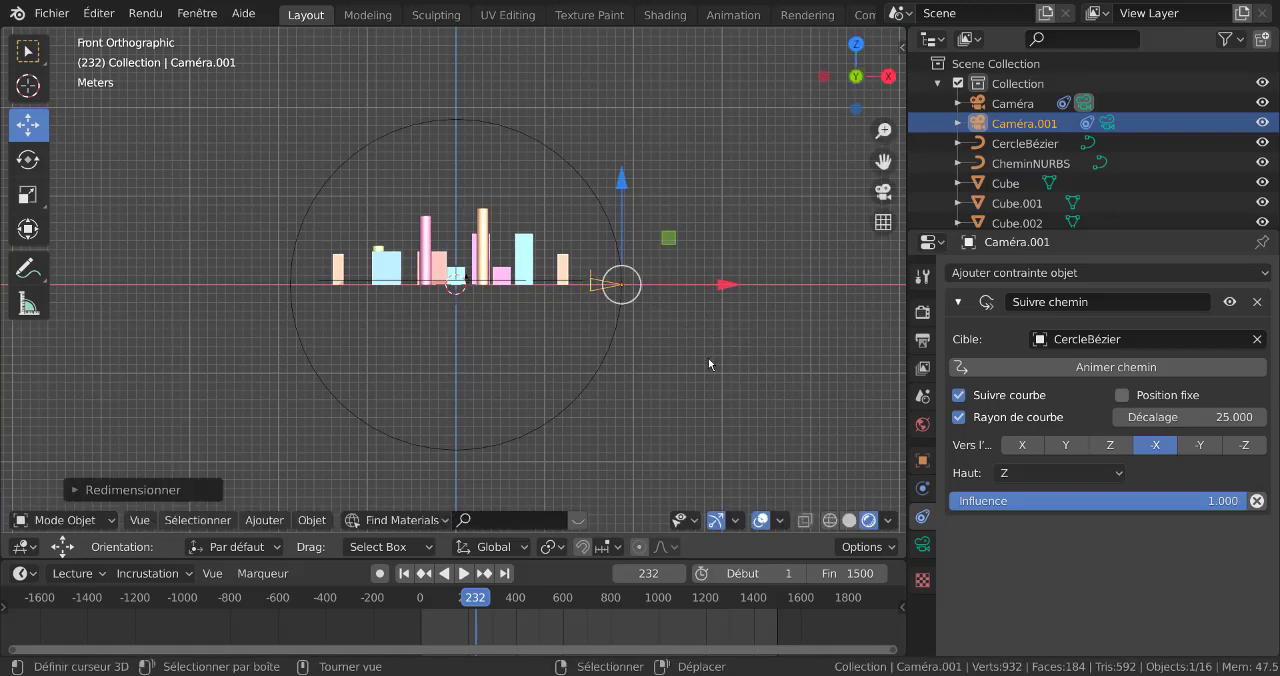
key(s)
key(Escape)
Enlarge the Bézier circle to about 1.4 times its size
click(611, 368)
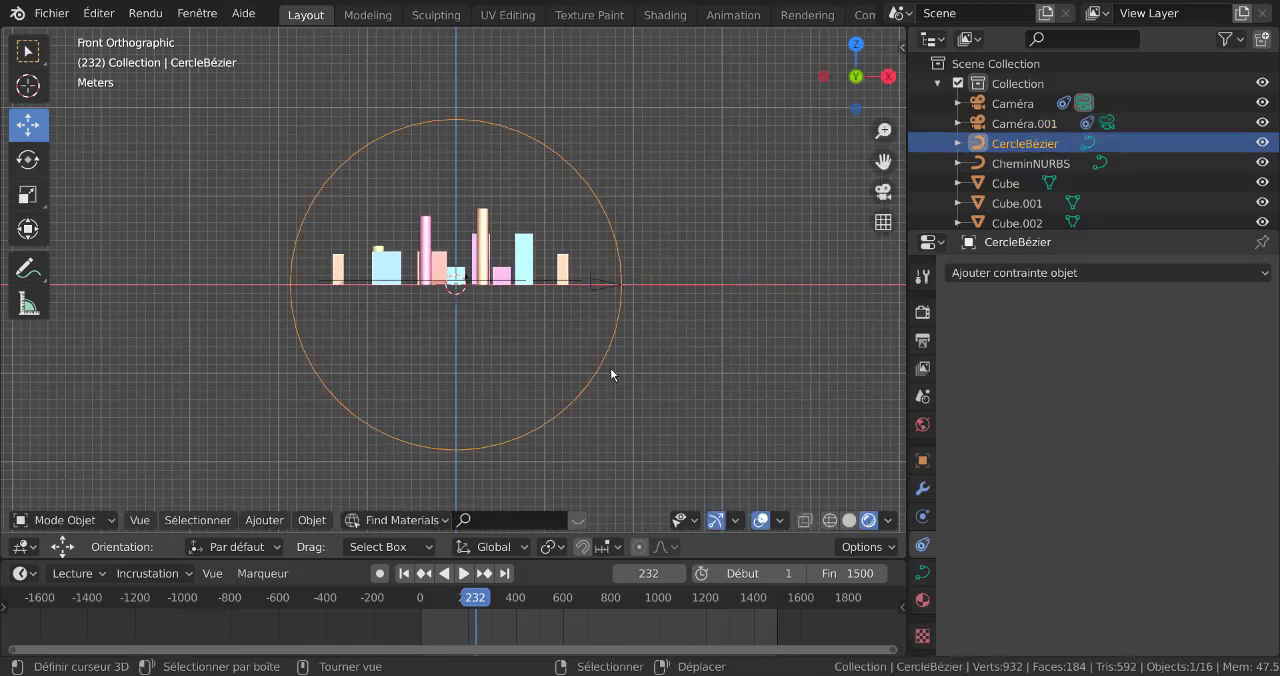
key(s)
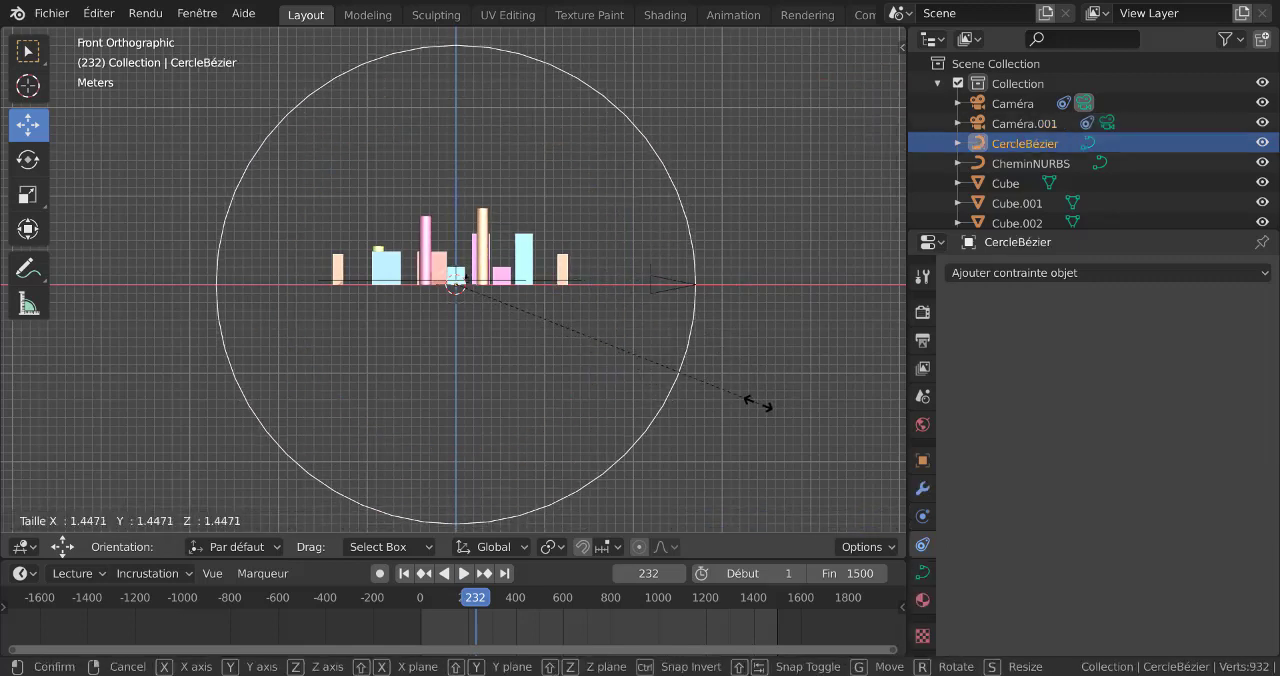
click(752, 405)
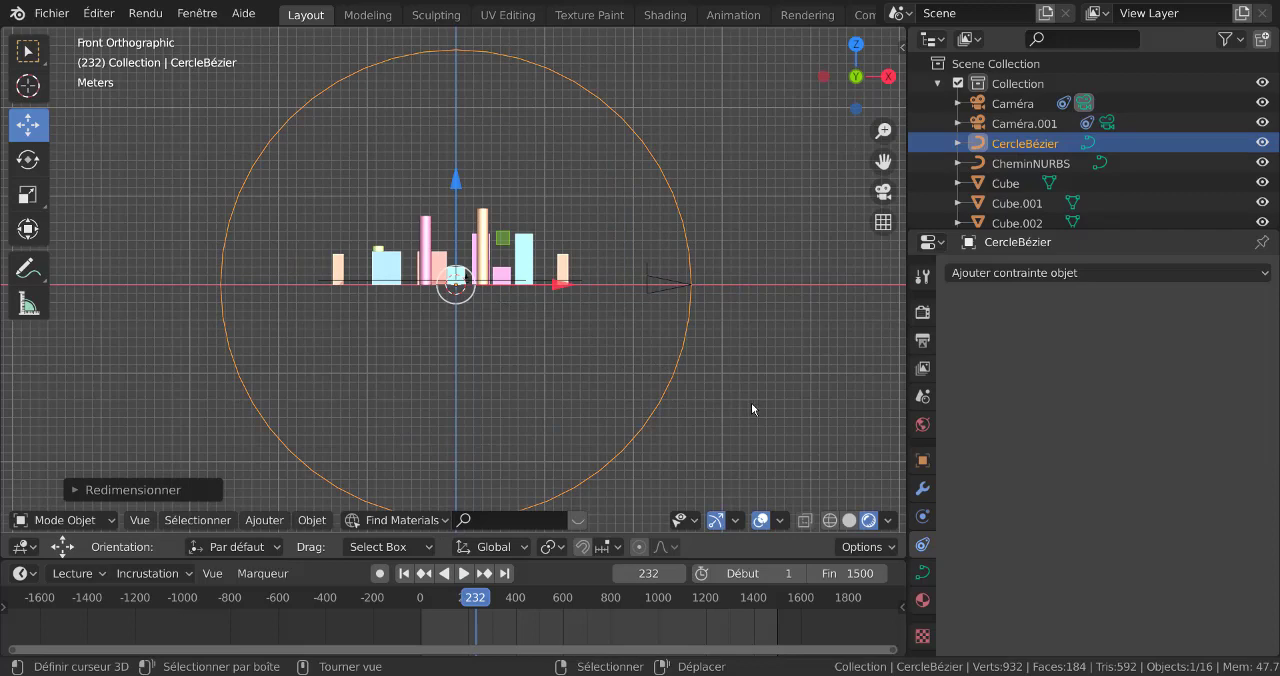
scroll(771, 363, down, 1)
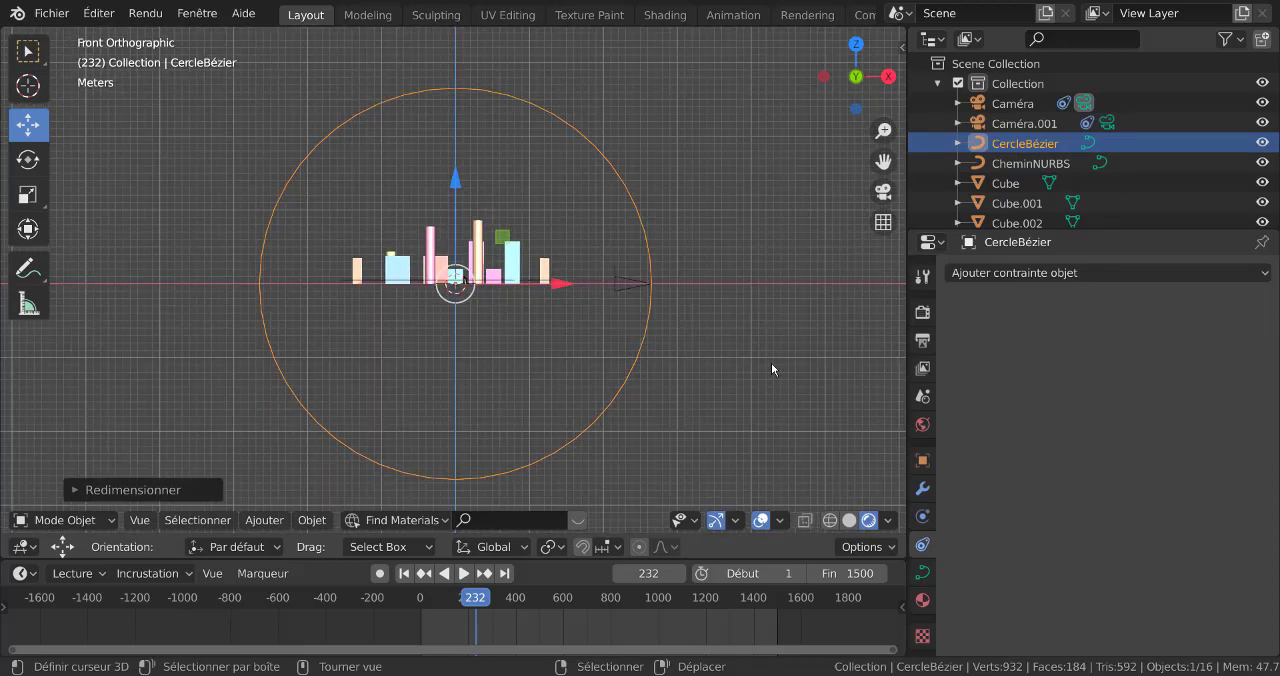
Make the timeline area taller and move the playhead to frame 0 with the second camera selected
click(614, 284)
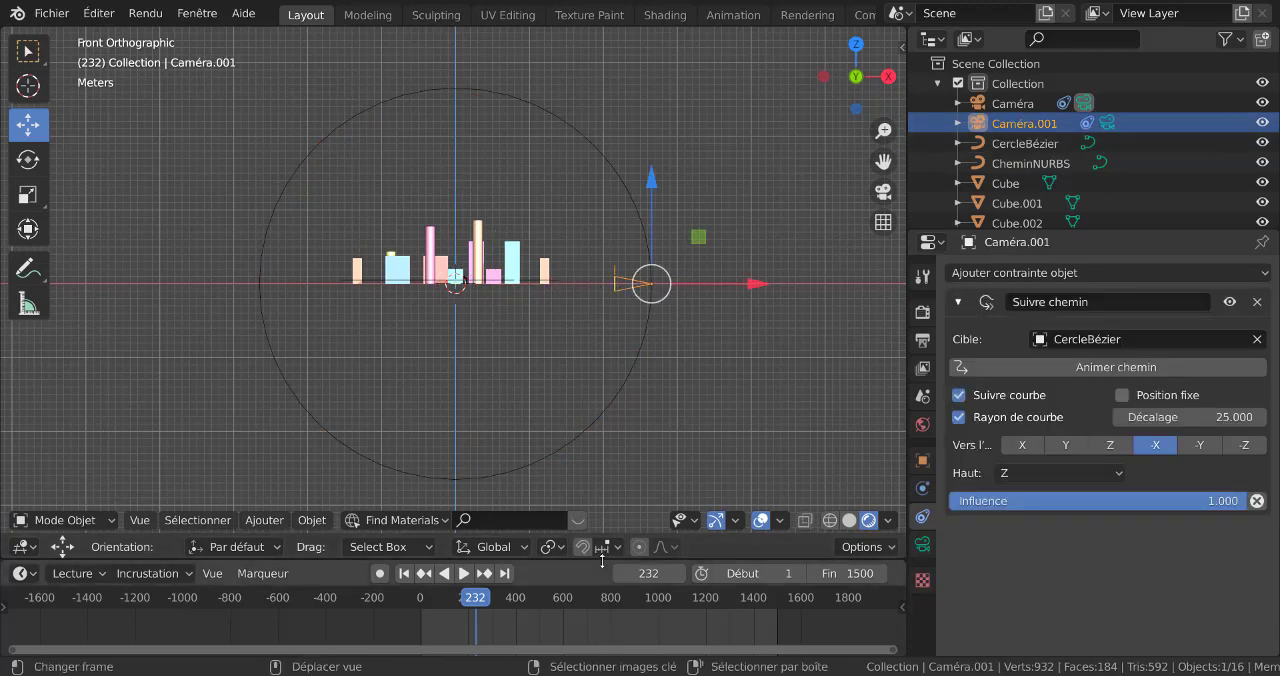
drag(604, 560, 490, 488)
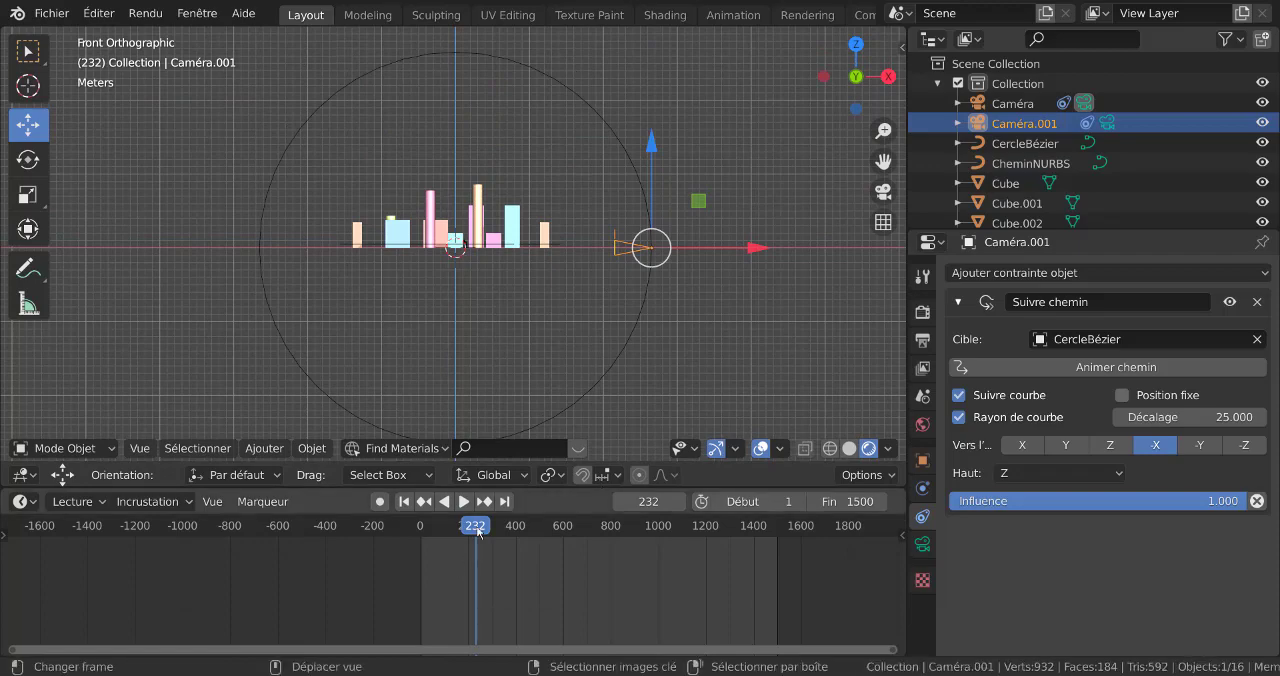
drag(477, 528, 411, 544)
Add a timeline marker at frame 0 and bind the first camera (Caméra) to it
middle_drag(700, 263, 664, 376)
middle_drag(486, 282, 451, 287)
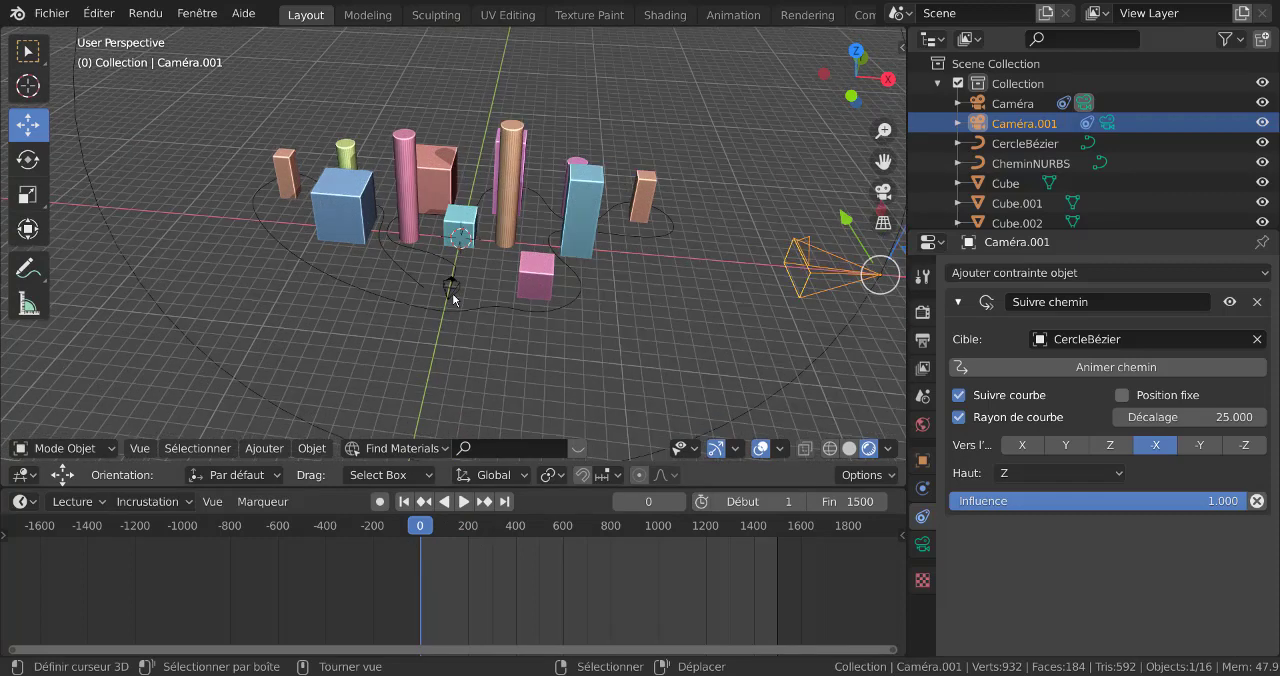
click(451, 289)
middle_drag(478, 360, 616, 370)
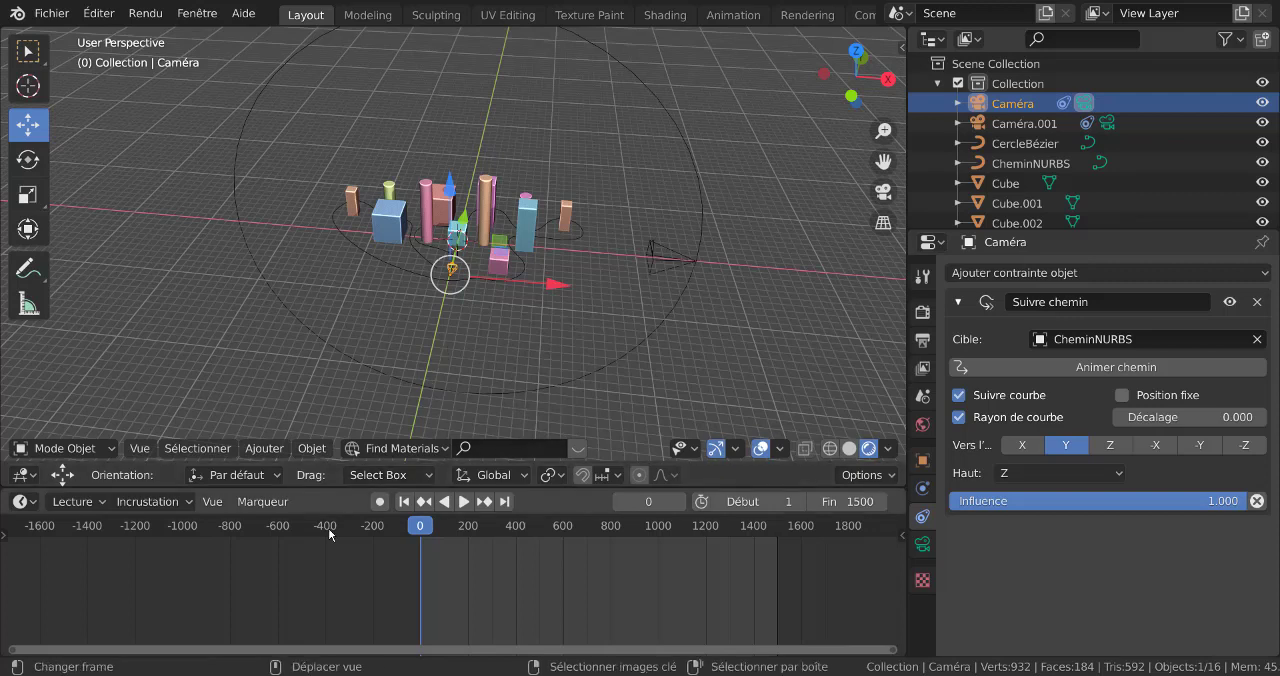
click(265, 502)
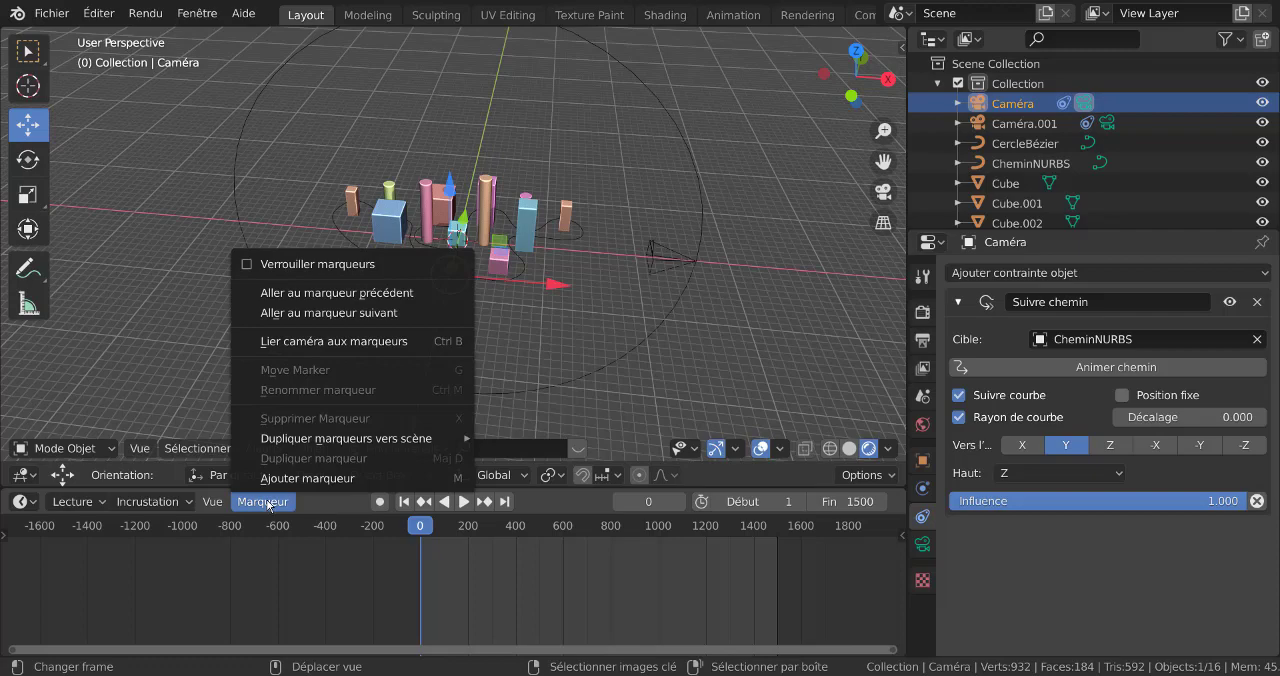
middle_drag(555, 339, 542, 329)
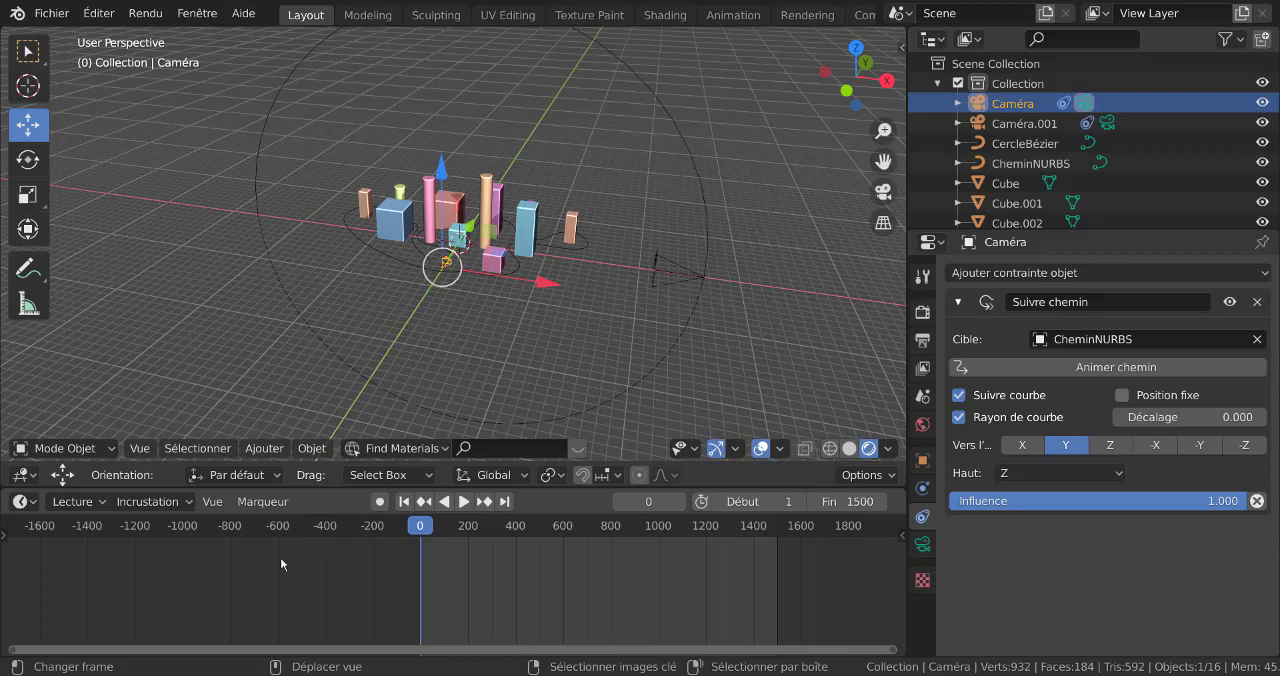
click(259, 509)
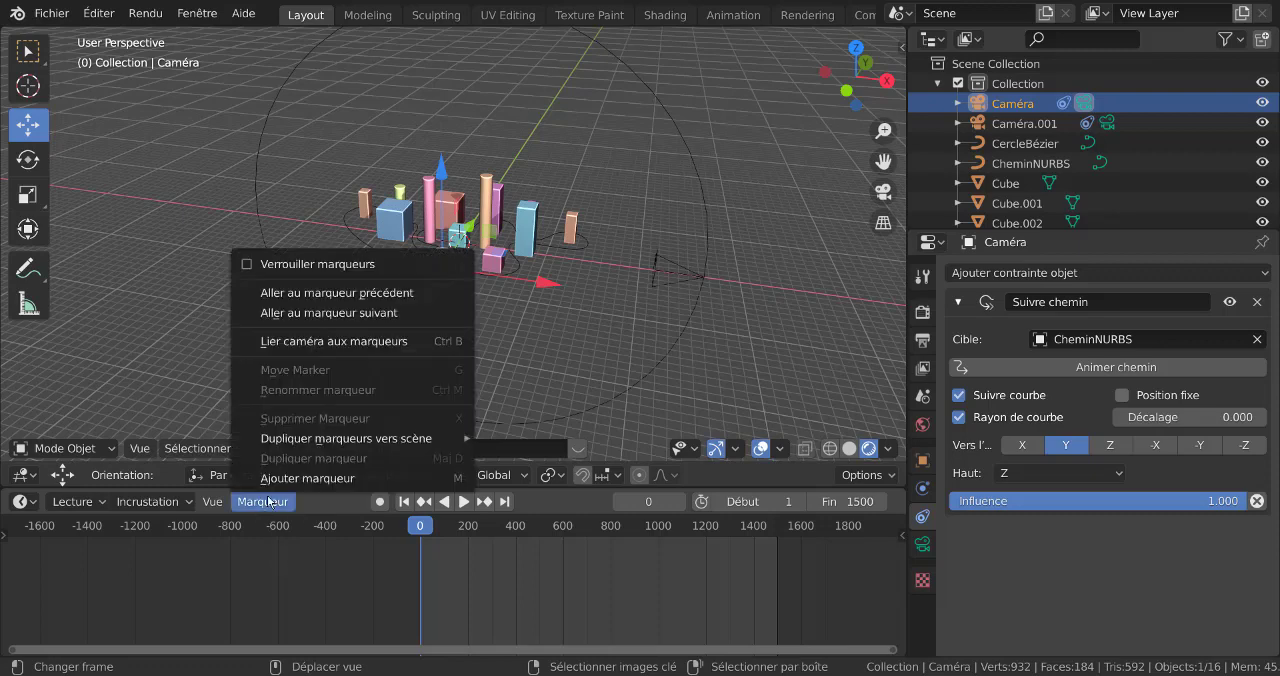
click(282, 479)
click(265, 505)
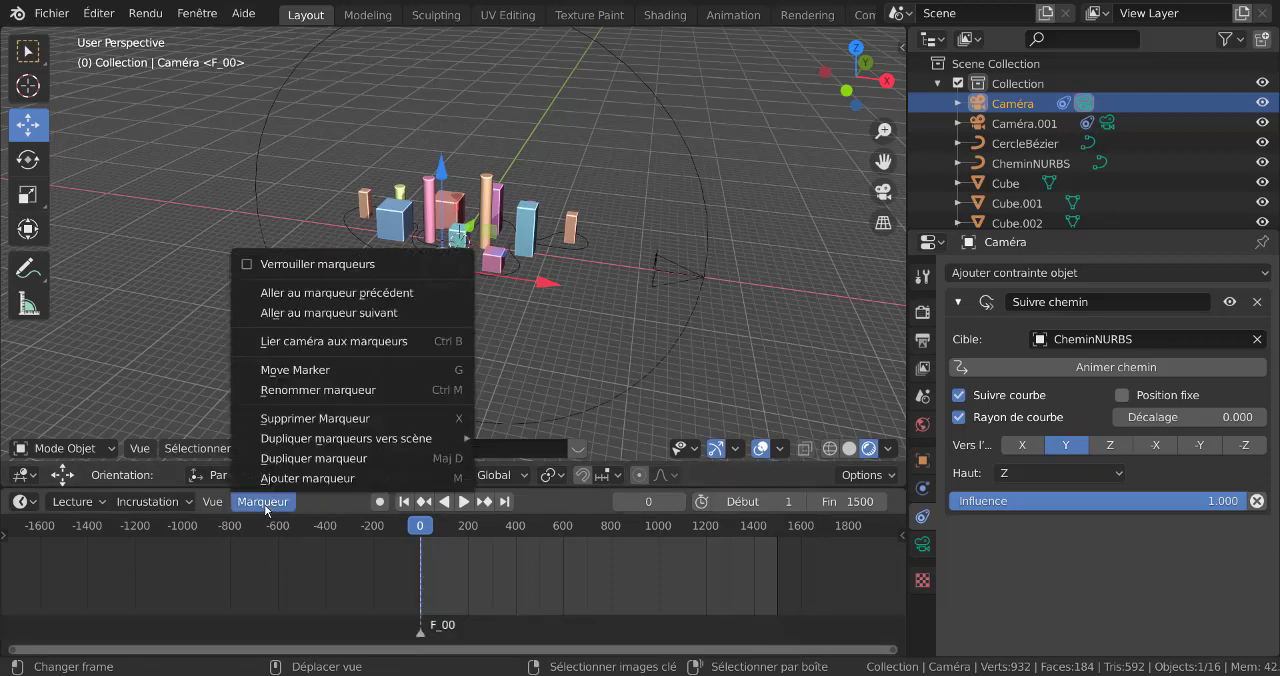
click(295, 343)
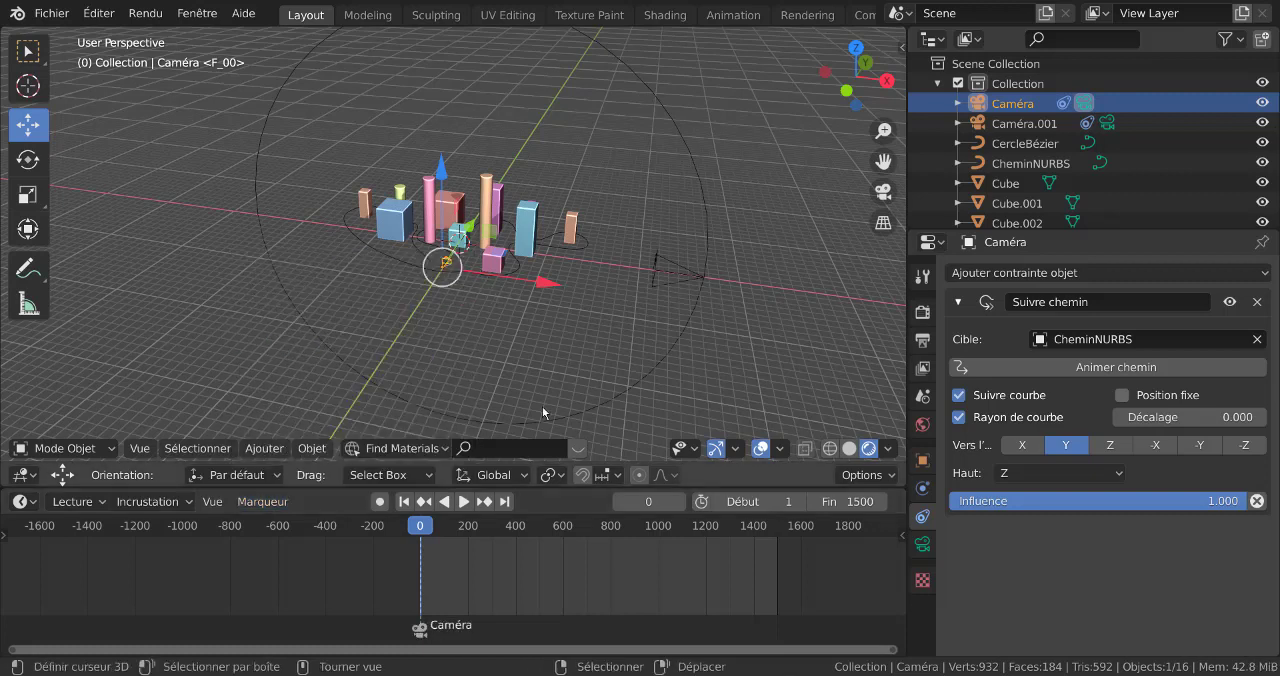
Preview the animation through the first camera and move the playhead to frame 634
key(space)
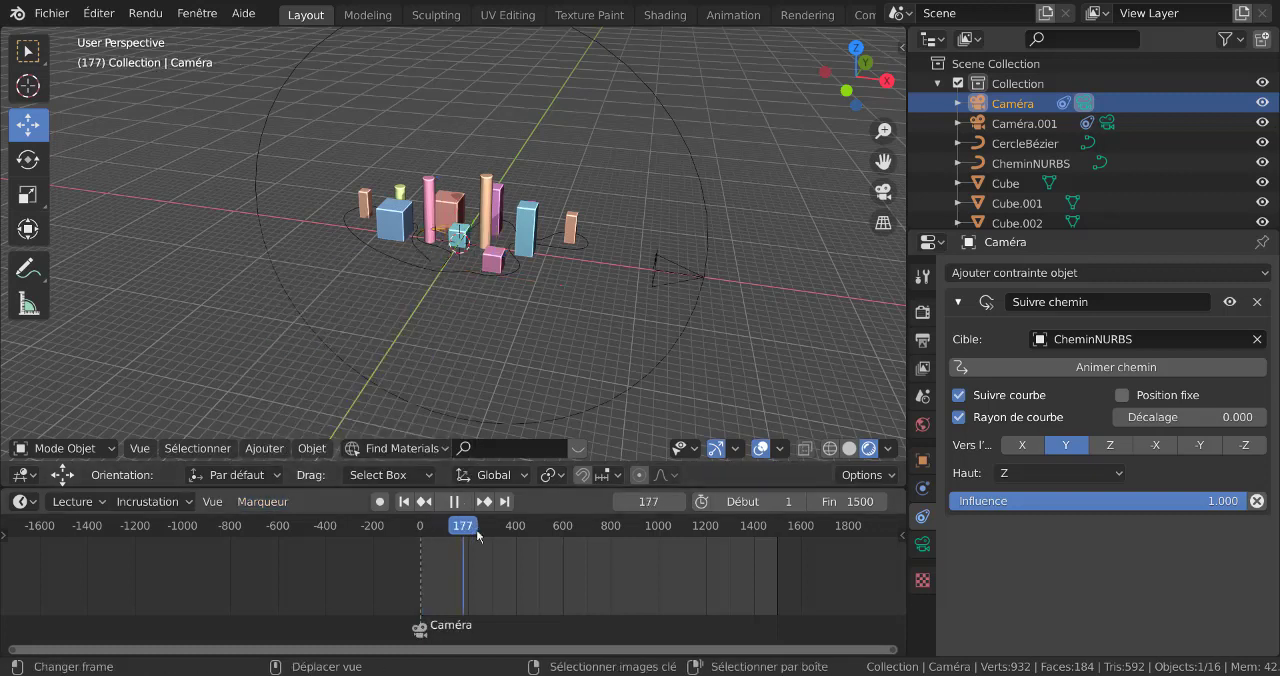
key(space)
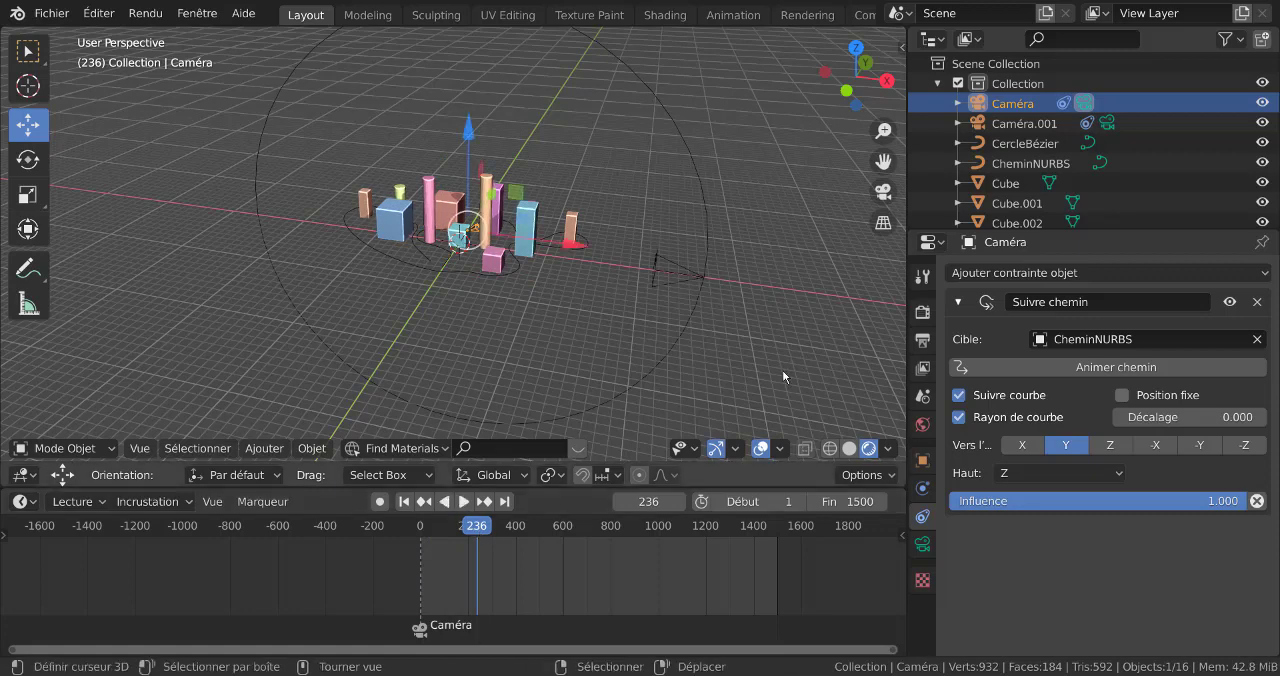
key(KP_0)
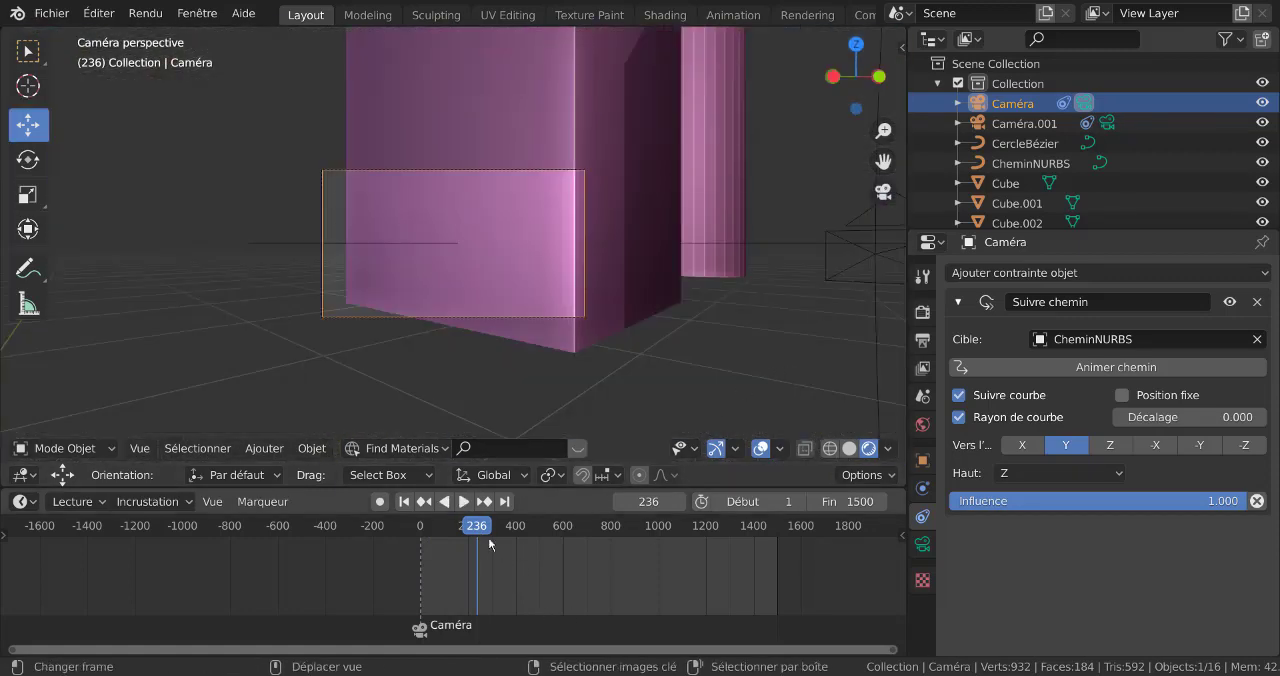
key(space)
drag(514, 537, 572, 539)
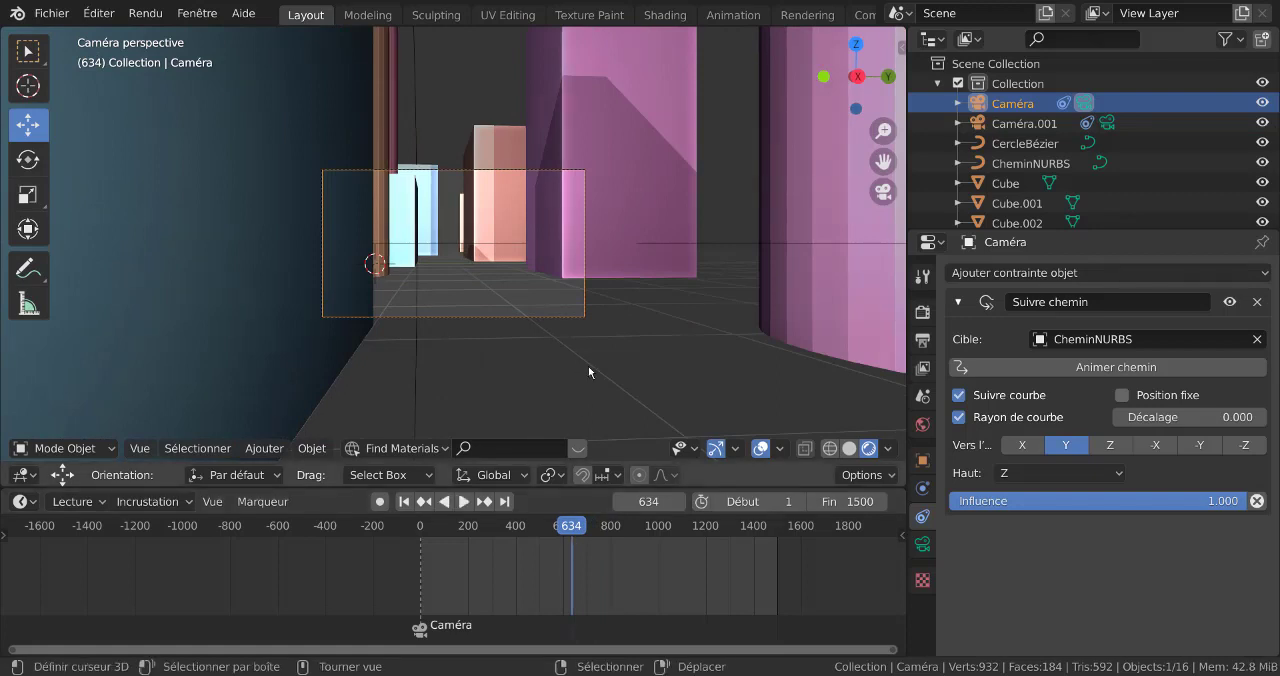
Select the second camera (Caméra.001) and add a timeline marker at frame 634
scroll(573, 351, down, 2)
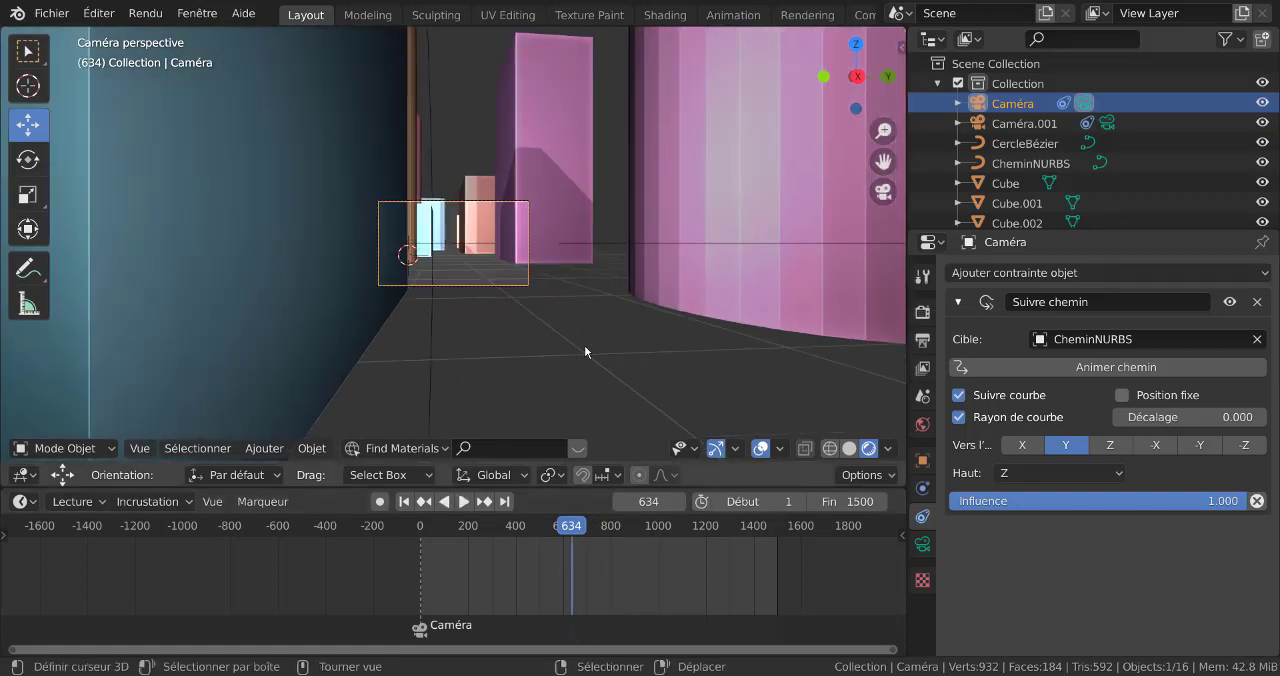
middle_click(598, 328)
scroll(630, 292, down, 6)
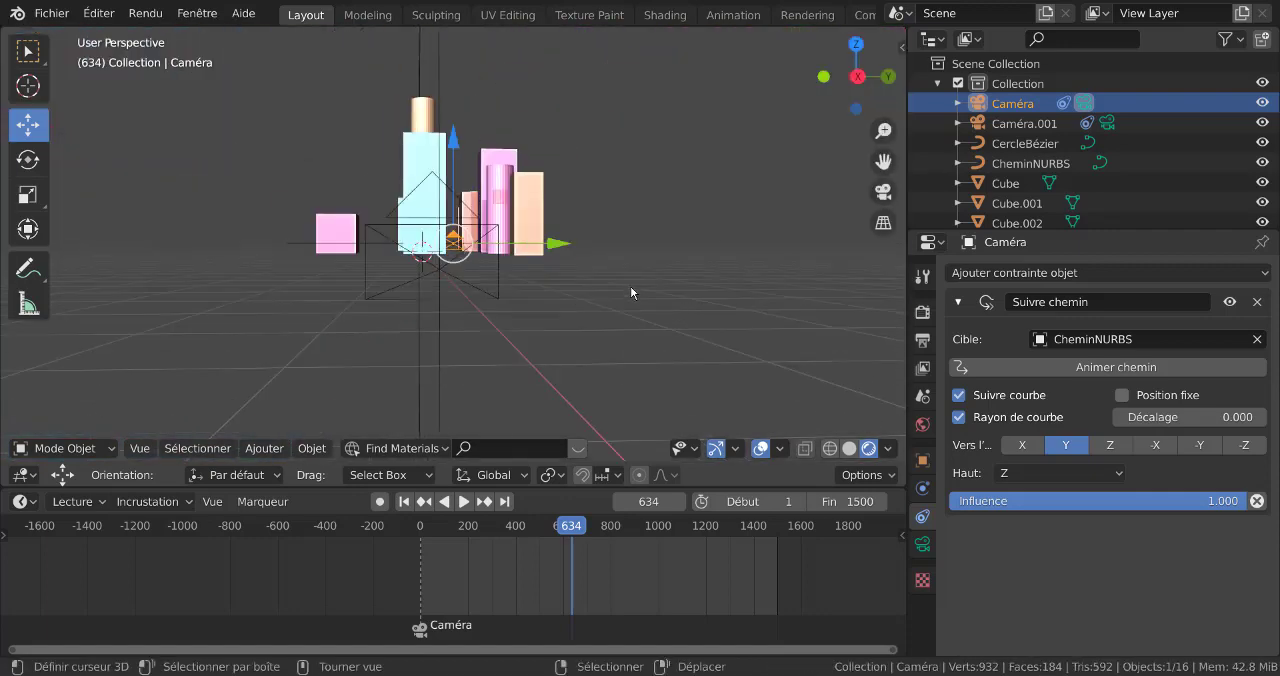
middle_drag(630, 286, 630, 308)
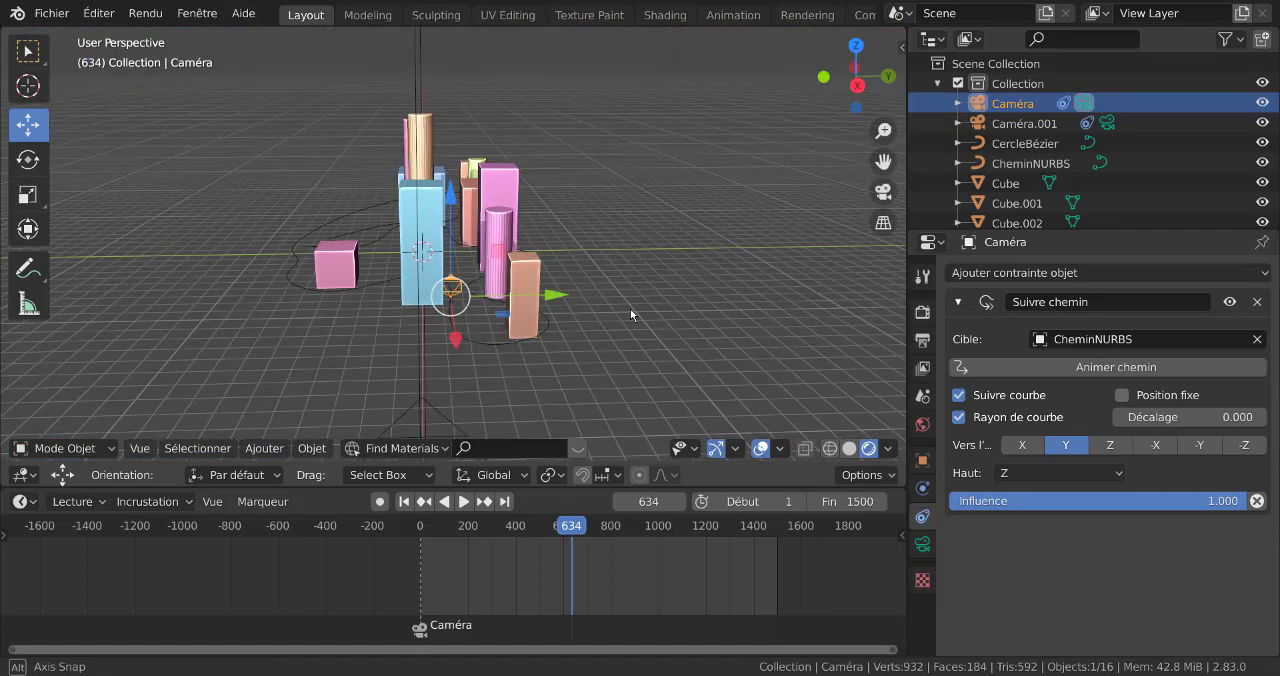
click(1039, 126)
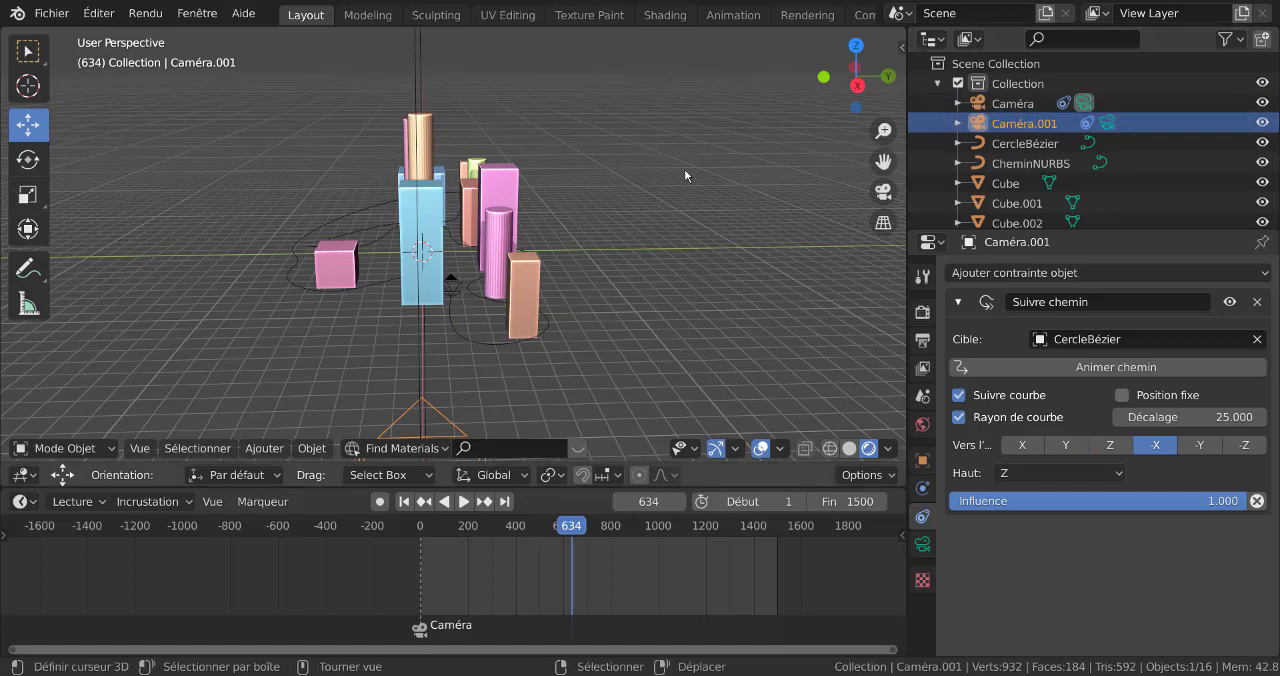
shift+middle_drag(678, 317, 683, 230)
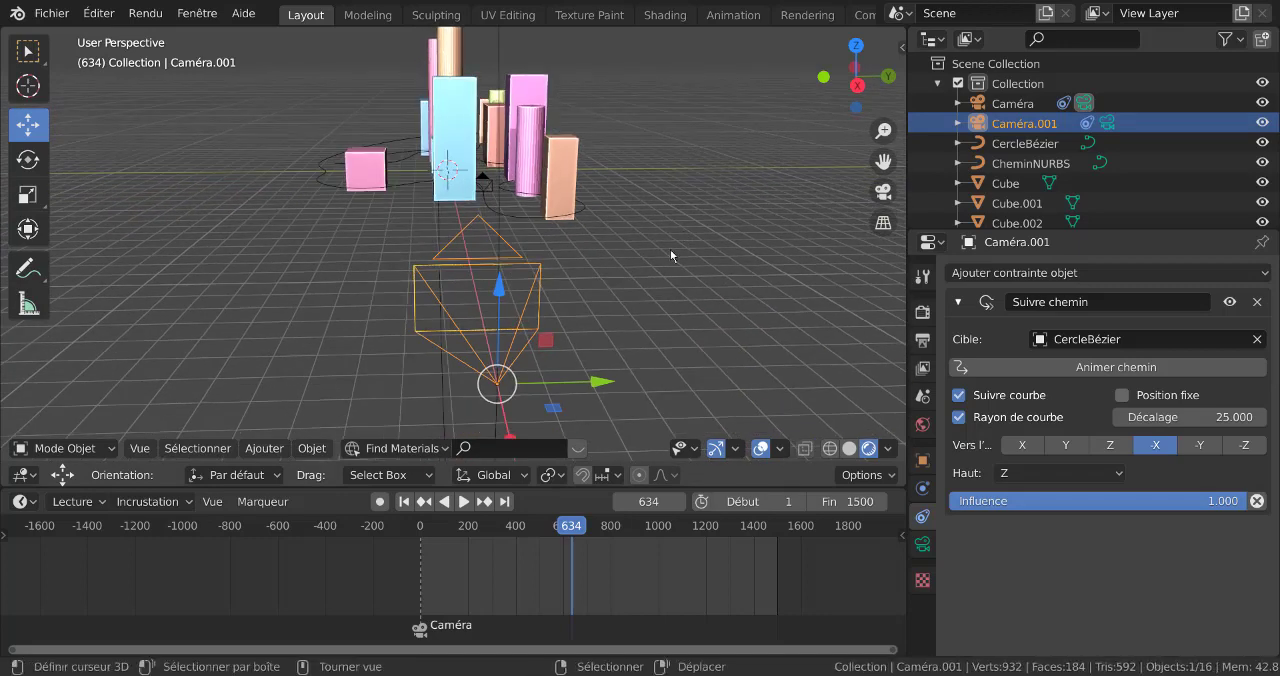
key(KP_1)
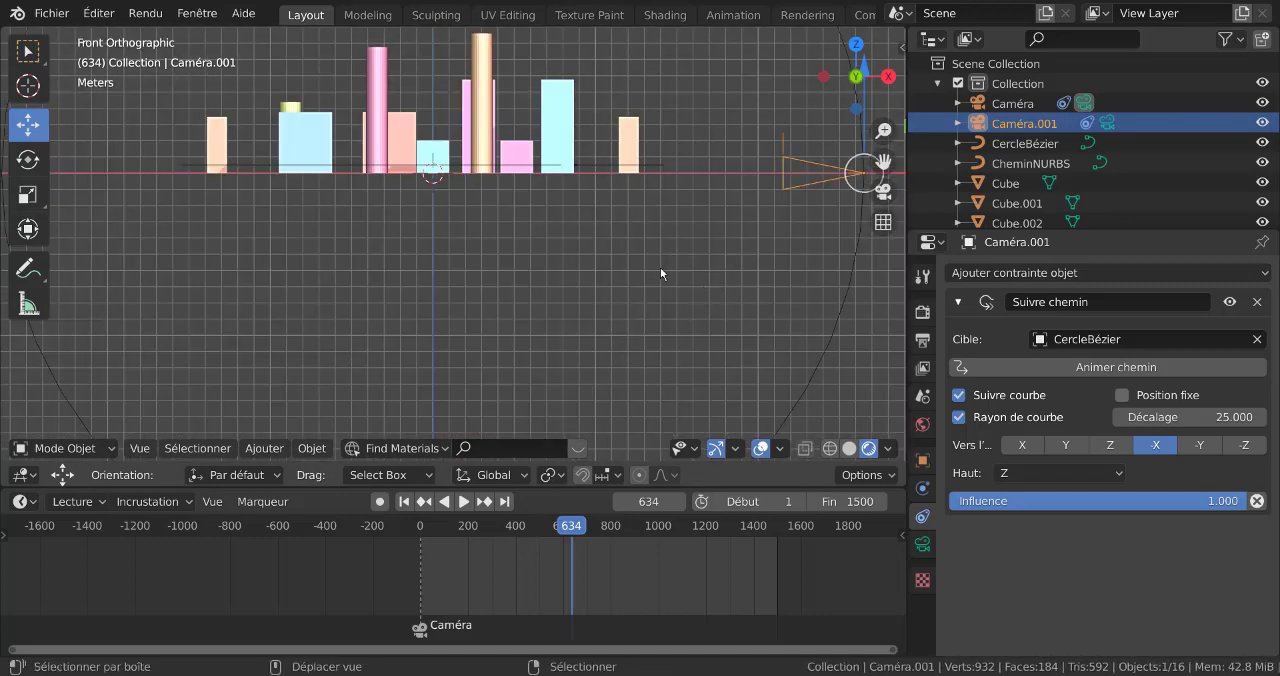
shift+middle_drag(660, 267, 586, 261)
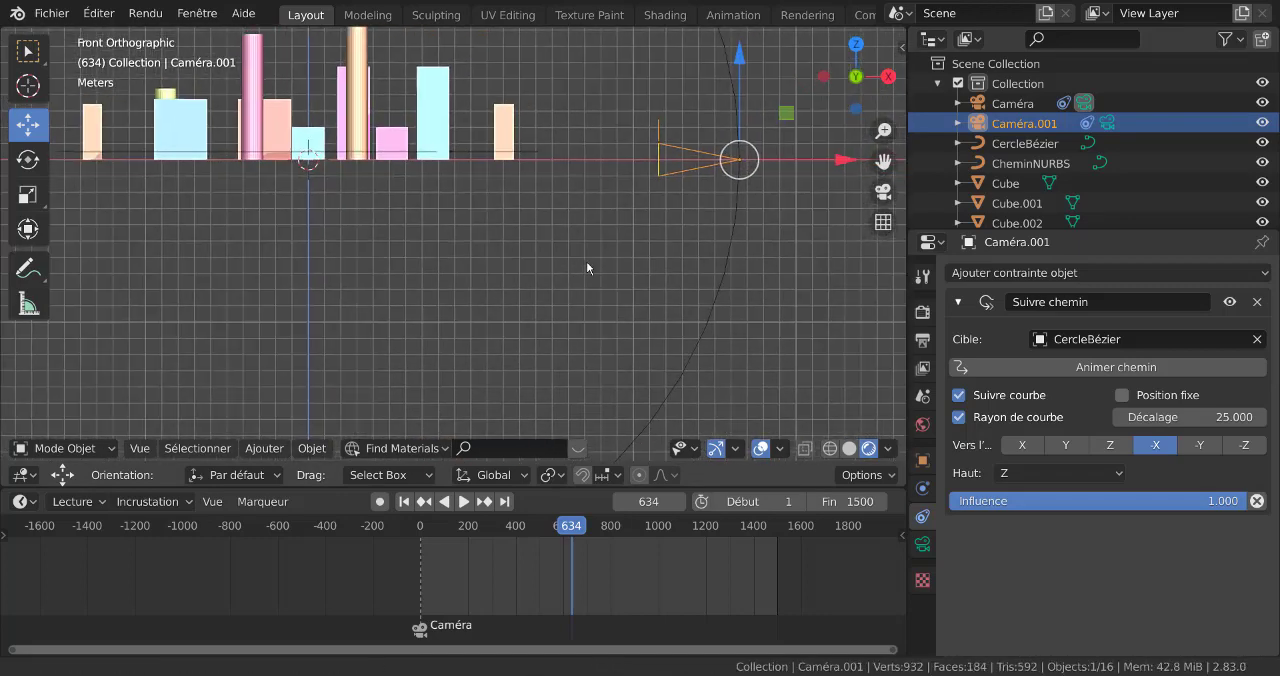
click(262, 501)
click(276, 477)
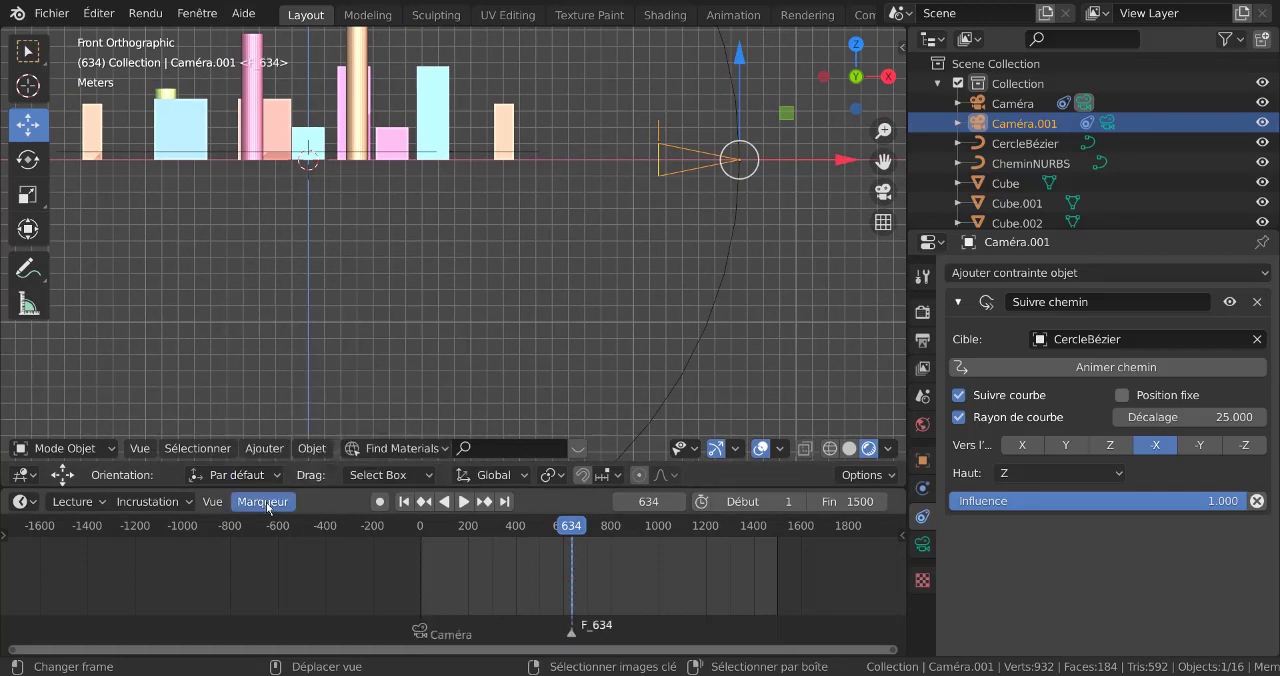
Bind the second camera (Caméra.001) to the marker at frame 634
click(264, 501)
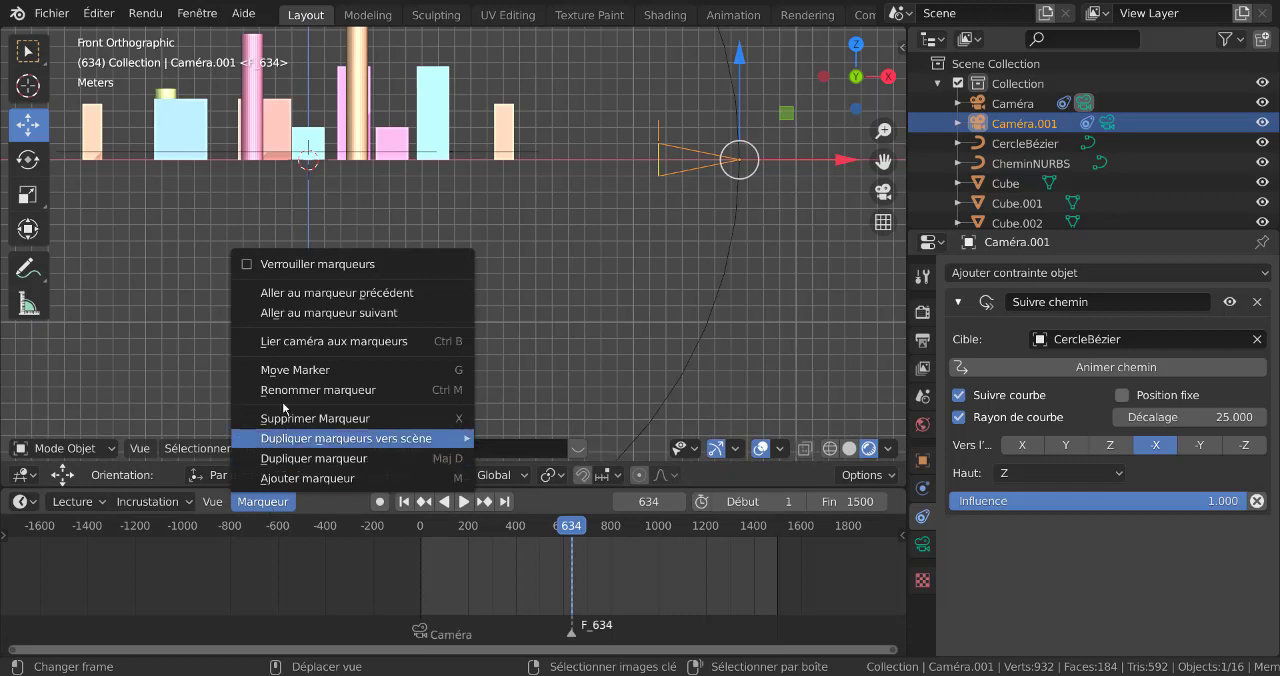
click(304, 343)
scroll(694, 177, down, 3)
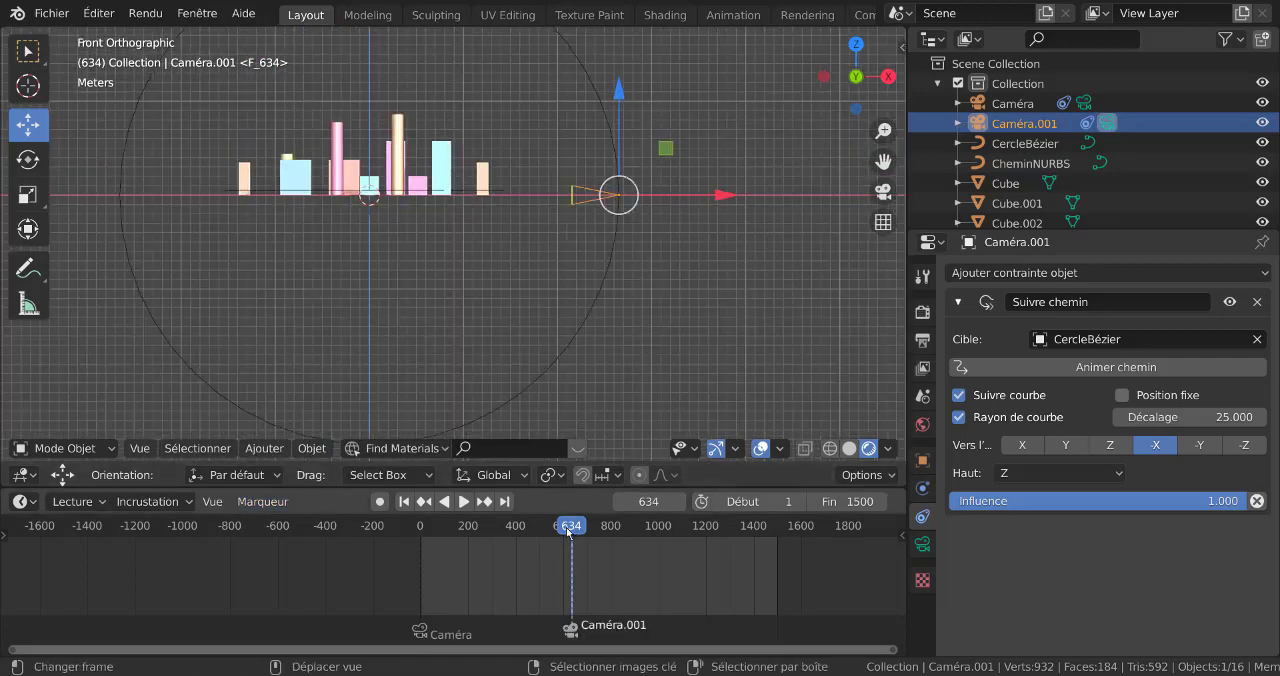
Scrub the timeline across both markers, including through the camera view, to check the switch between the cameras
drag(566, 527, 613, 529)
middle_drag(584, 170, 700, 400)
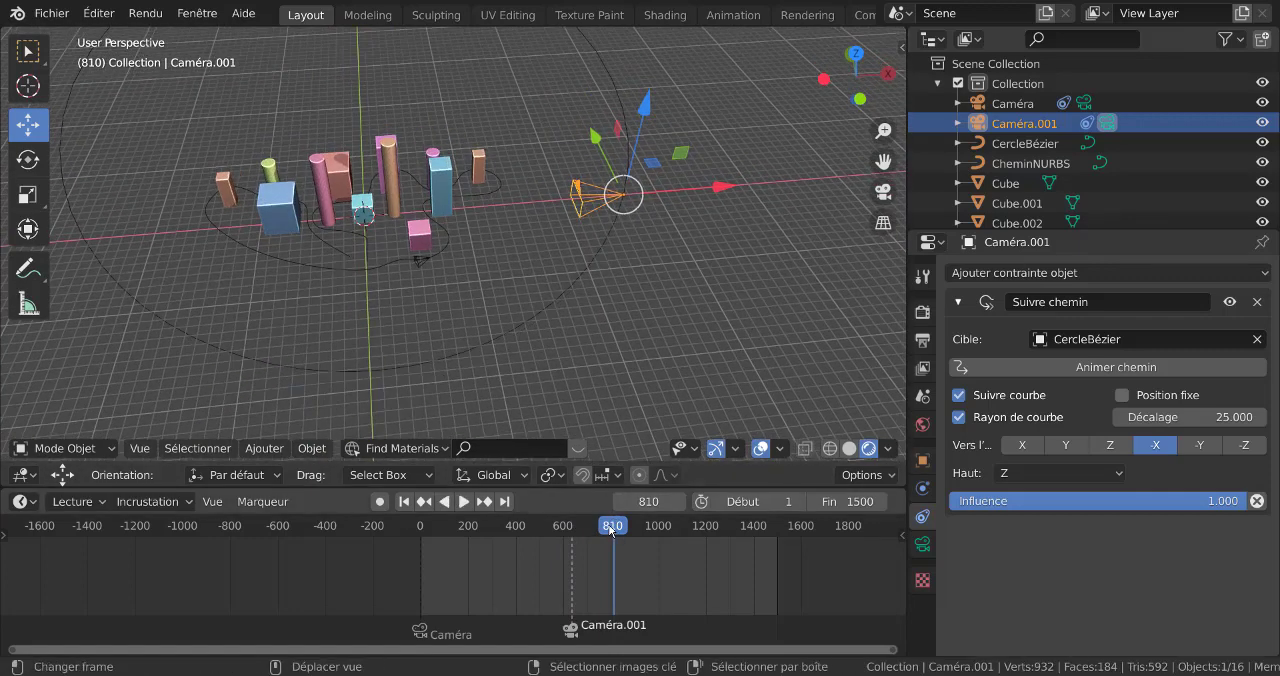
drag(608, 527, 585, 566)
ctrl+scroll(585, 566, down, 3)
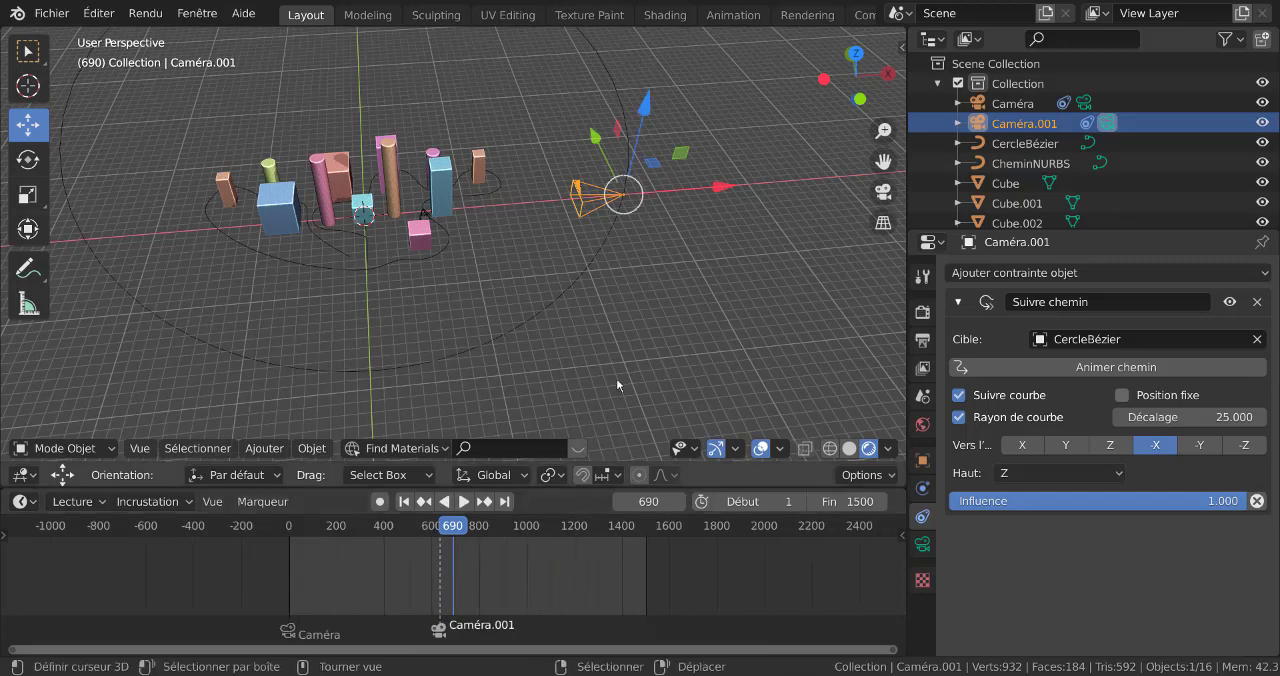
key(KP_0)
scroll(556, 260, up, 4)
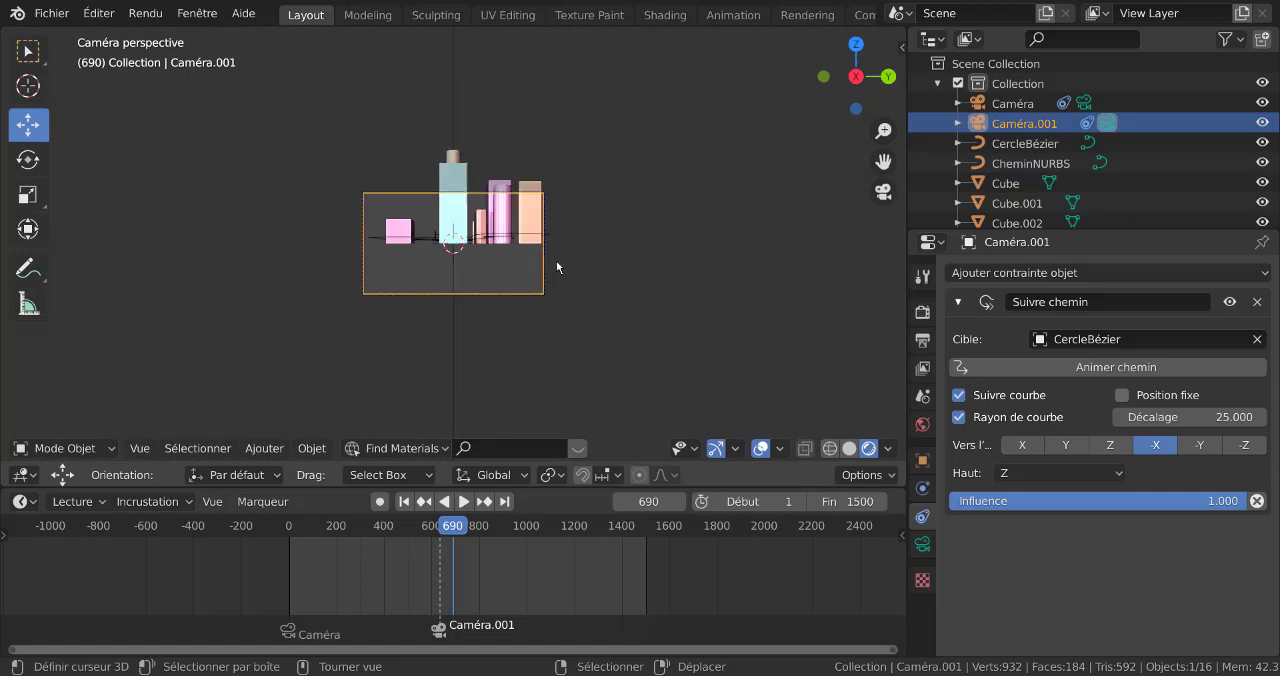
click(409, 528)
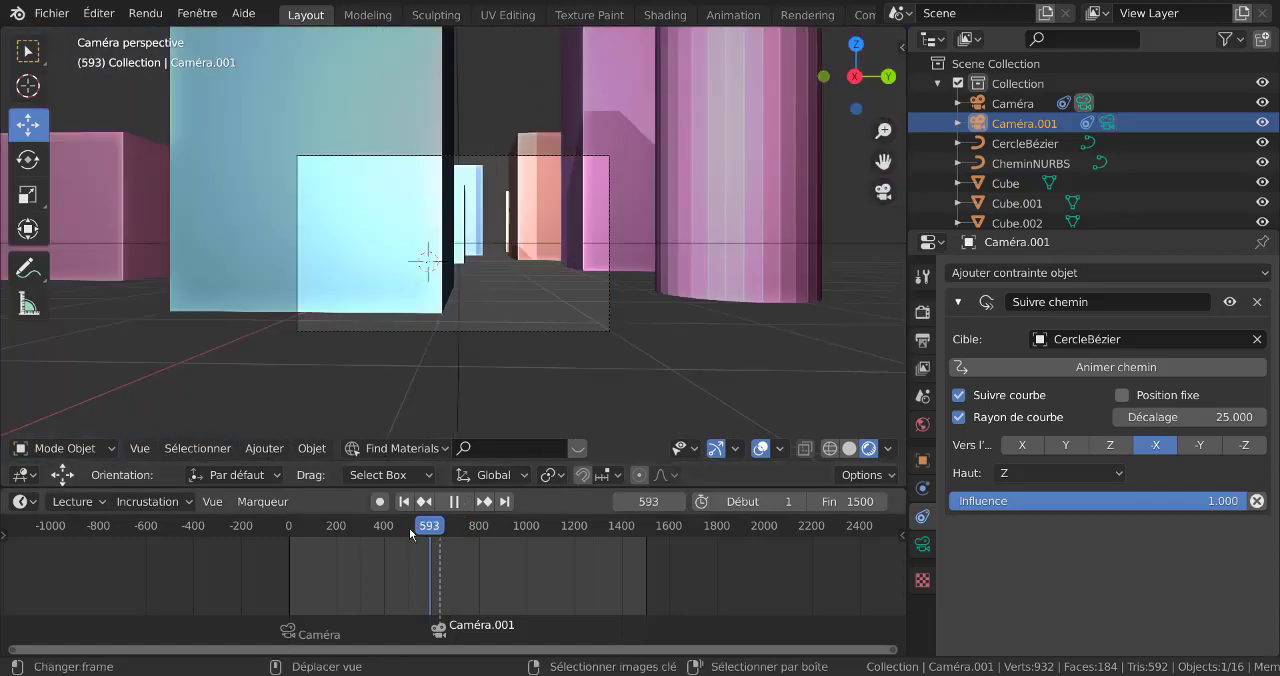
key(space)
click(295, 530)
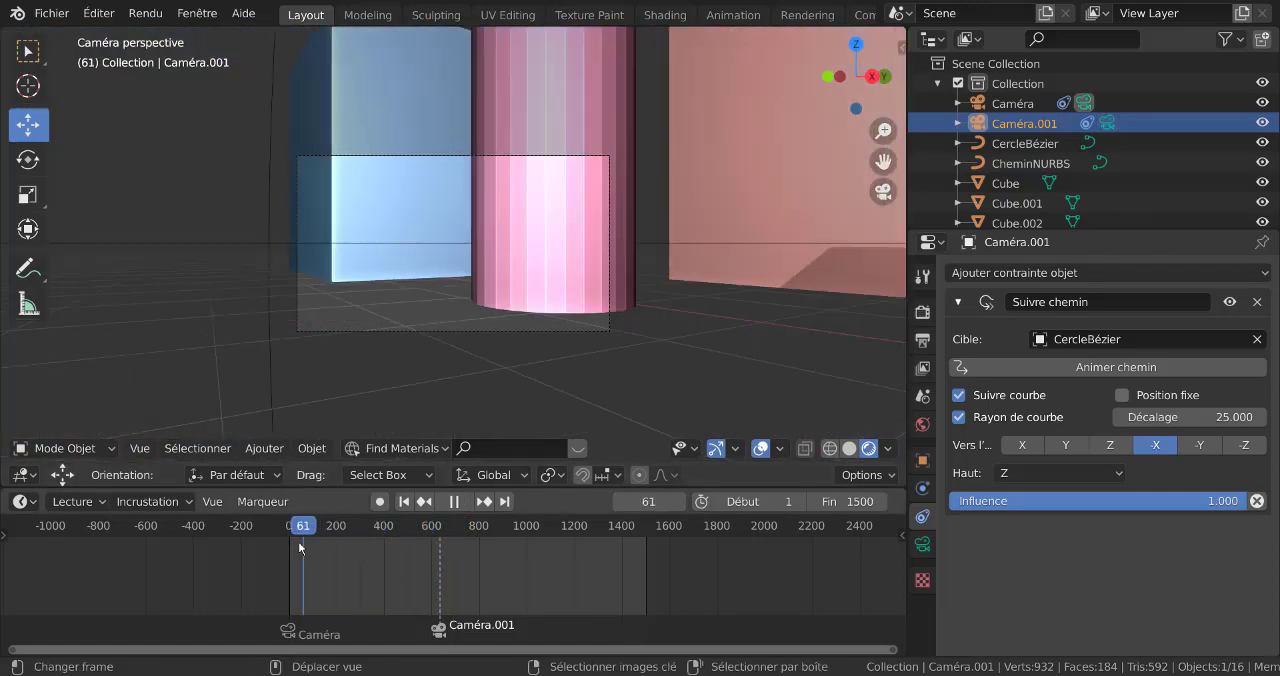
drag(310, 543, 463, 562)
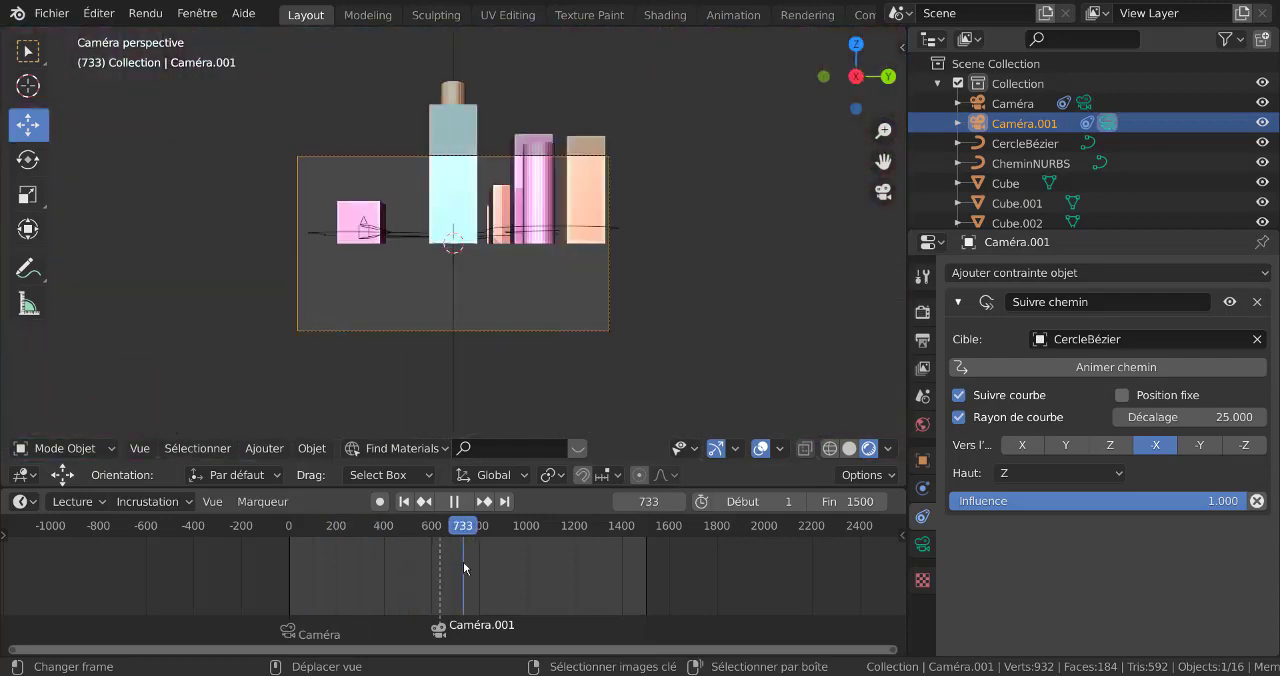
key(space)
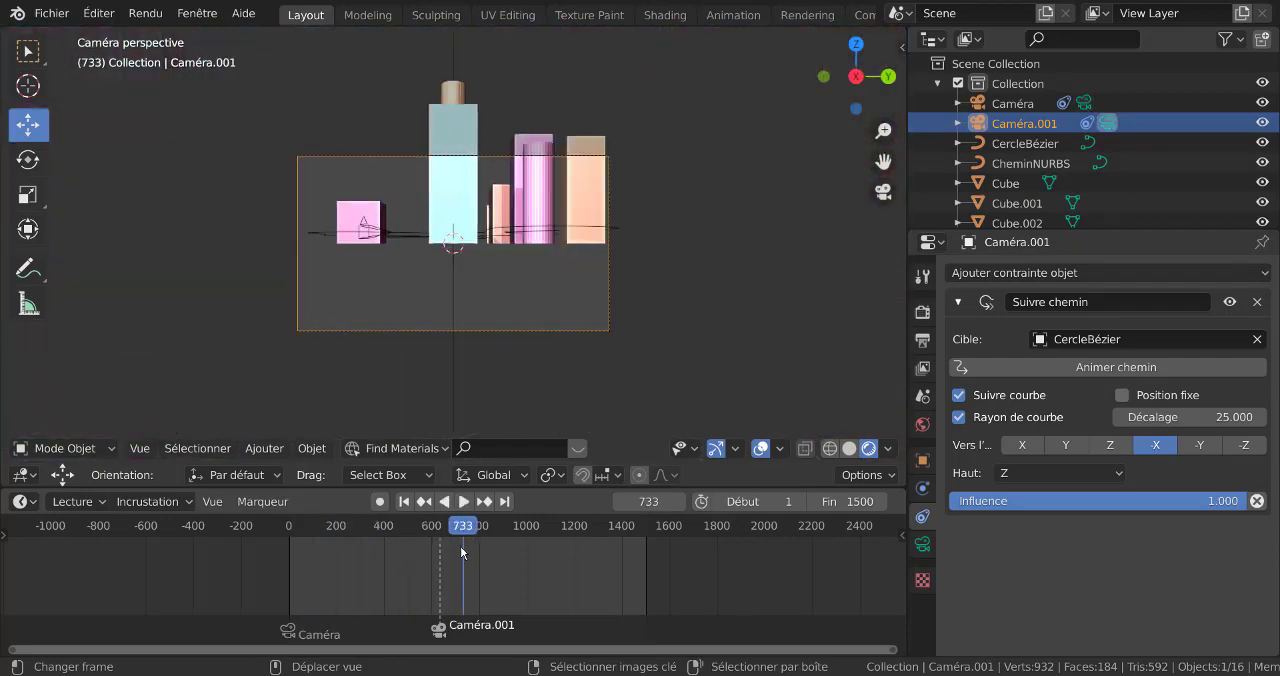
Move the Caméra.001 marker to frame 500 and scrub the playhead from there to frame 686
scroll(496, 568, up, 5)
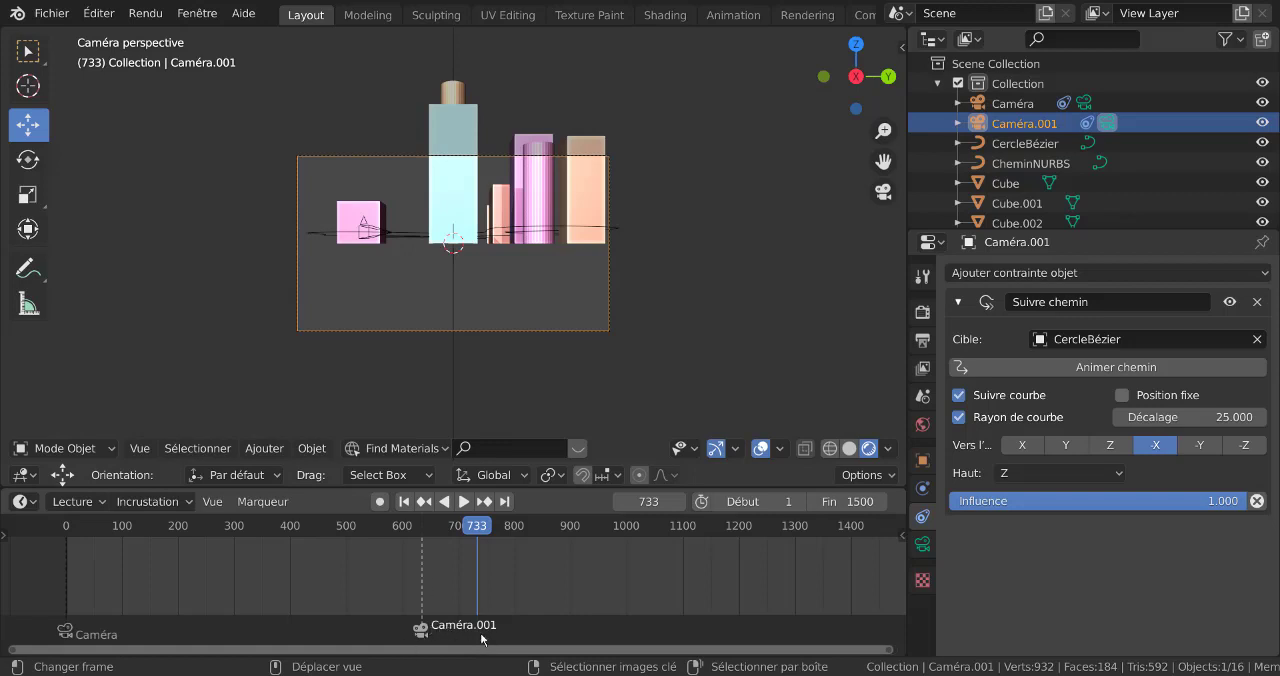
drag(470, 634, 394, 642)
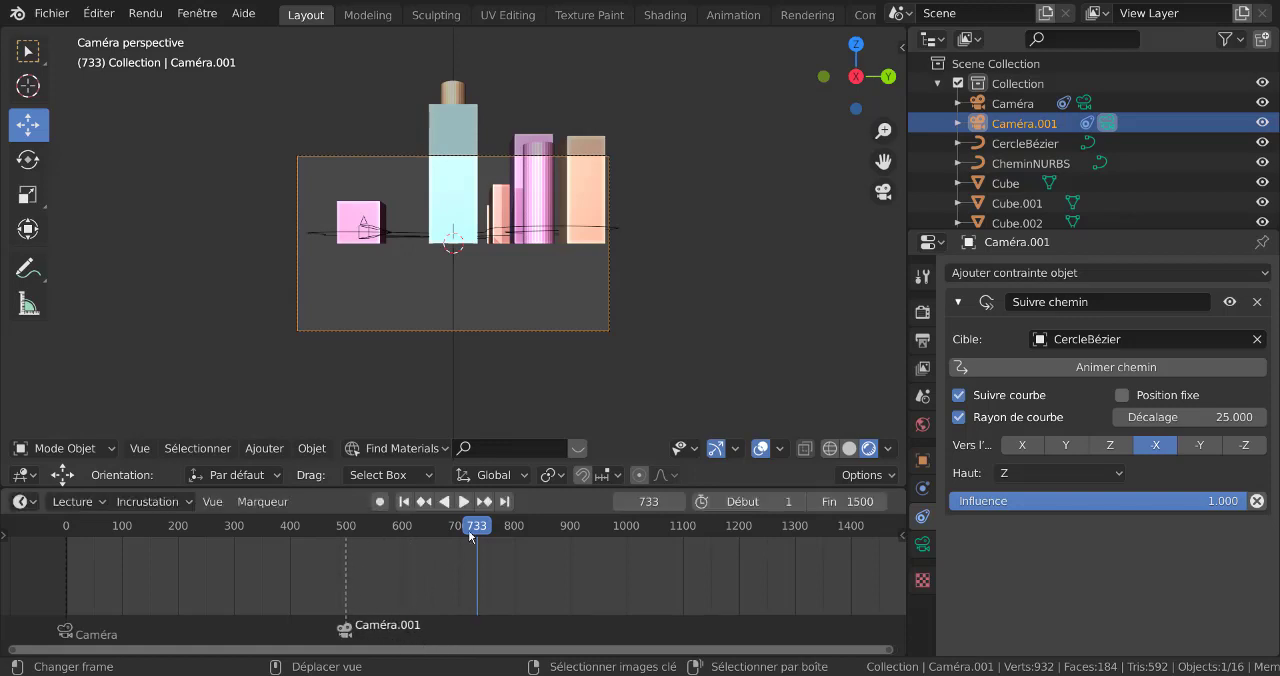
drag(468, 530, 378, 555)
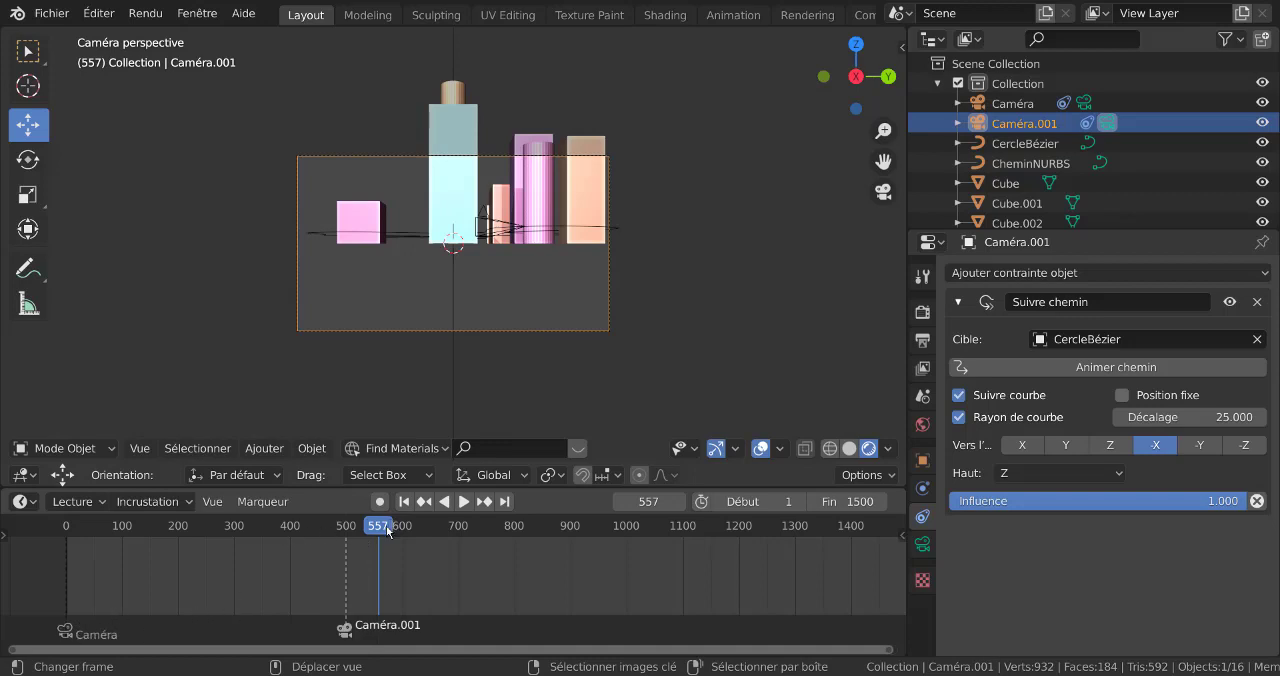
drag(393, 525, 450, 534)
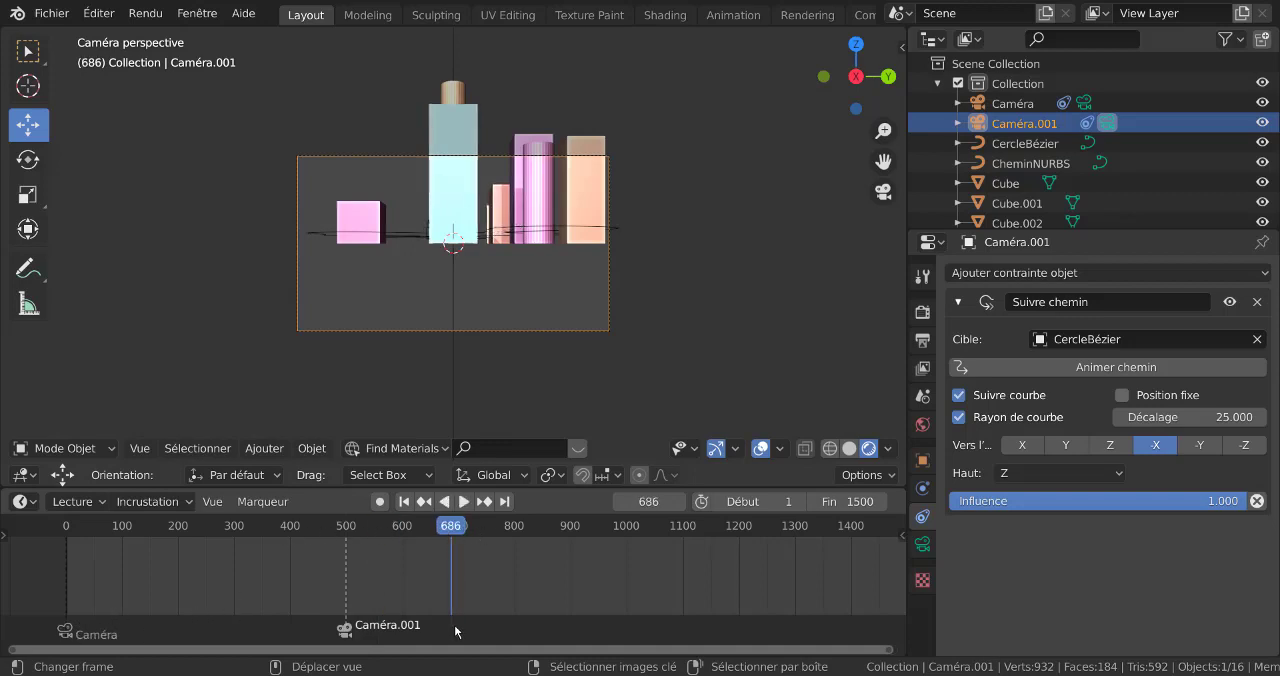
Move the playhead to frame 44 and select the Caméra marker at frame 0
click(84, 640)
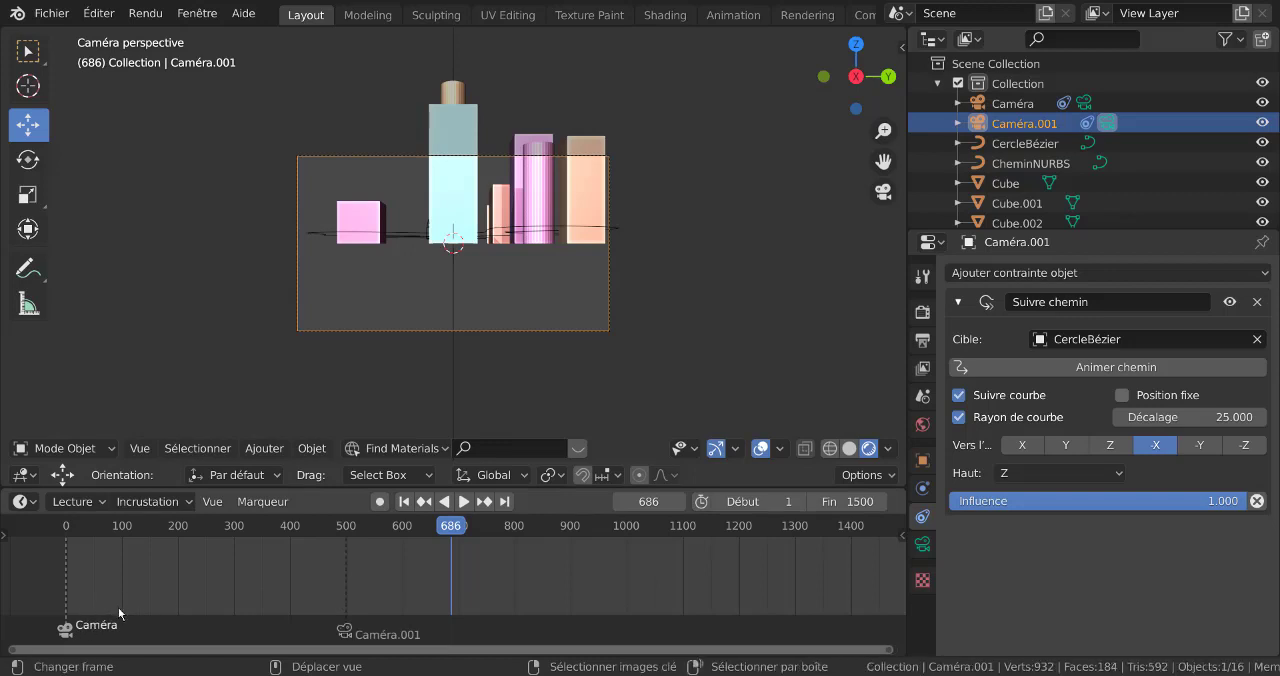
click(90, 630)
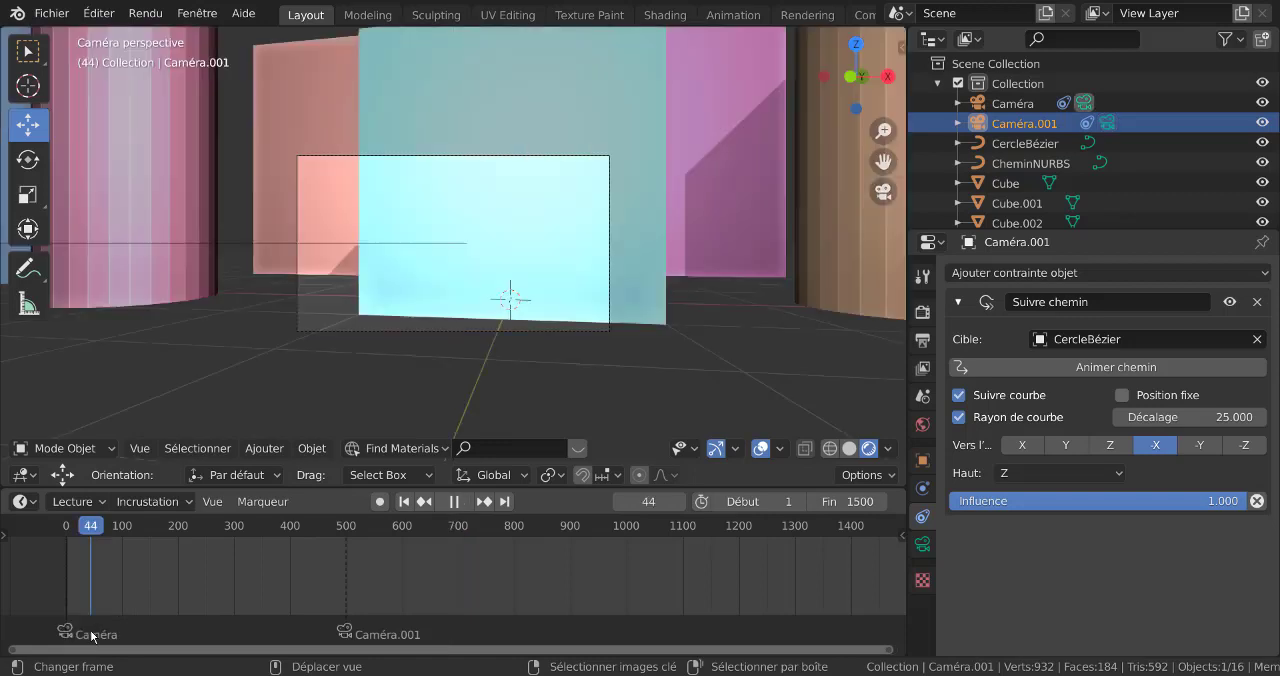
click(70, 632)
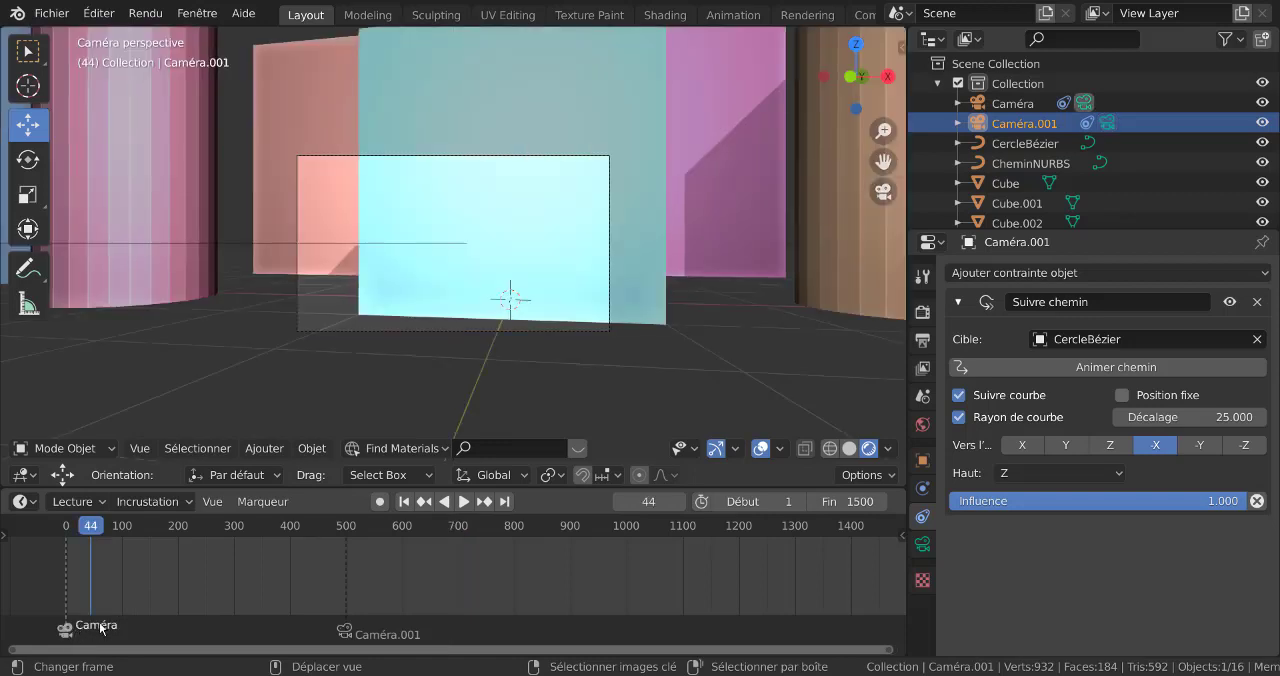
Duplicate the Caméra marker to about frame 745 and delete that duplicate
key(g)
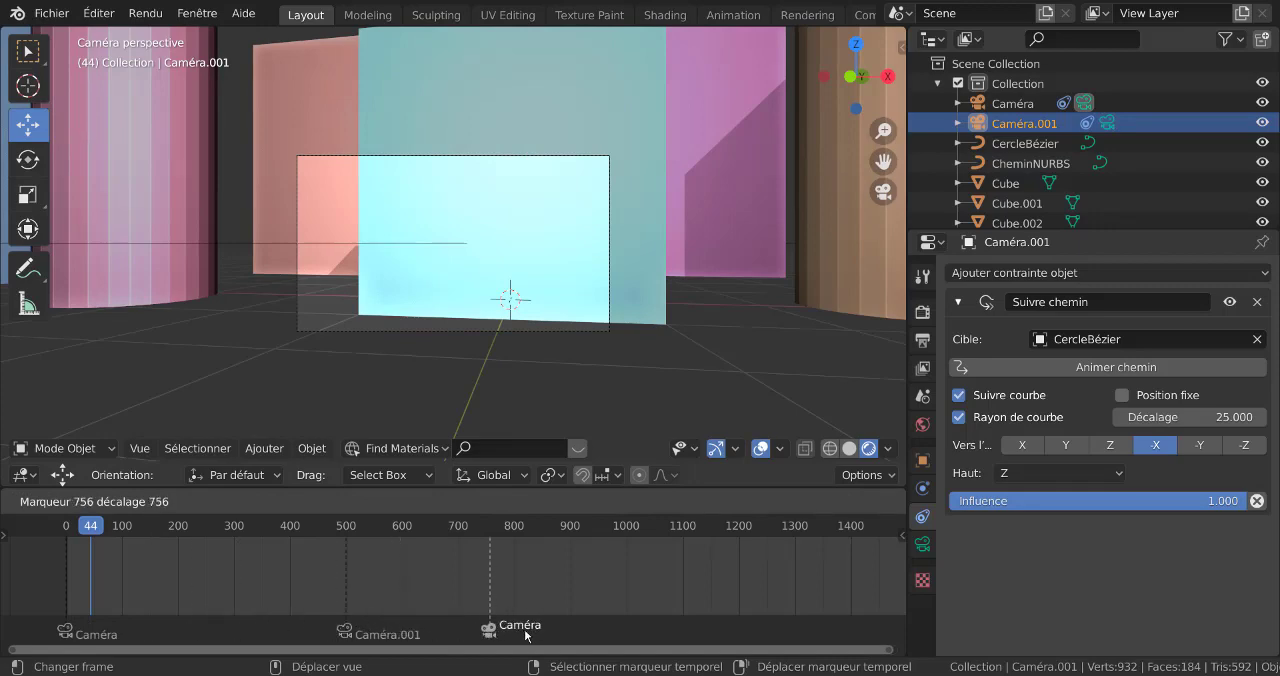
click(518, 633)
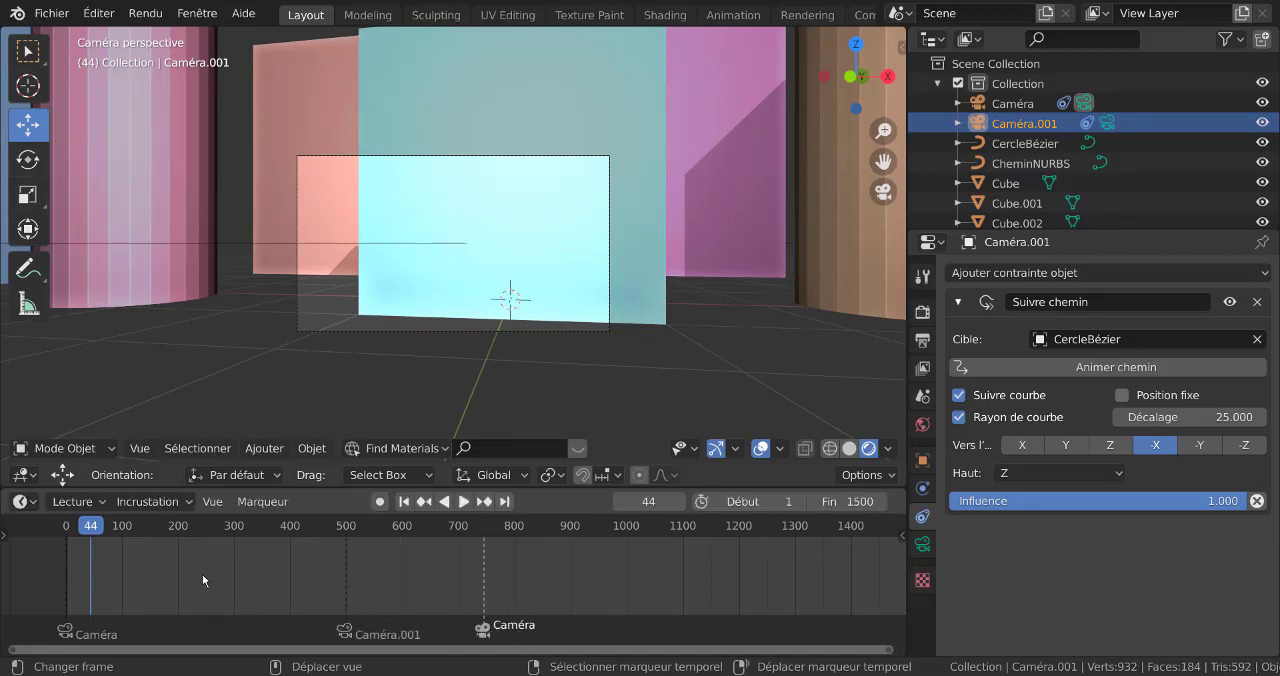
drag(99, 533, 380, 600)
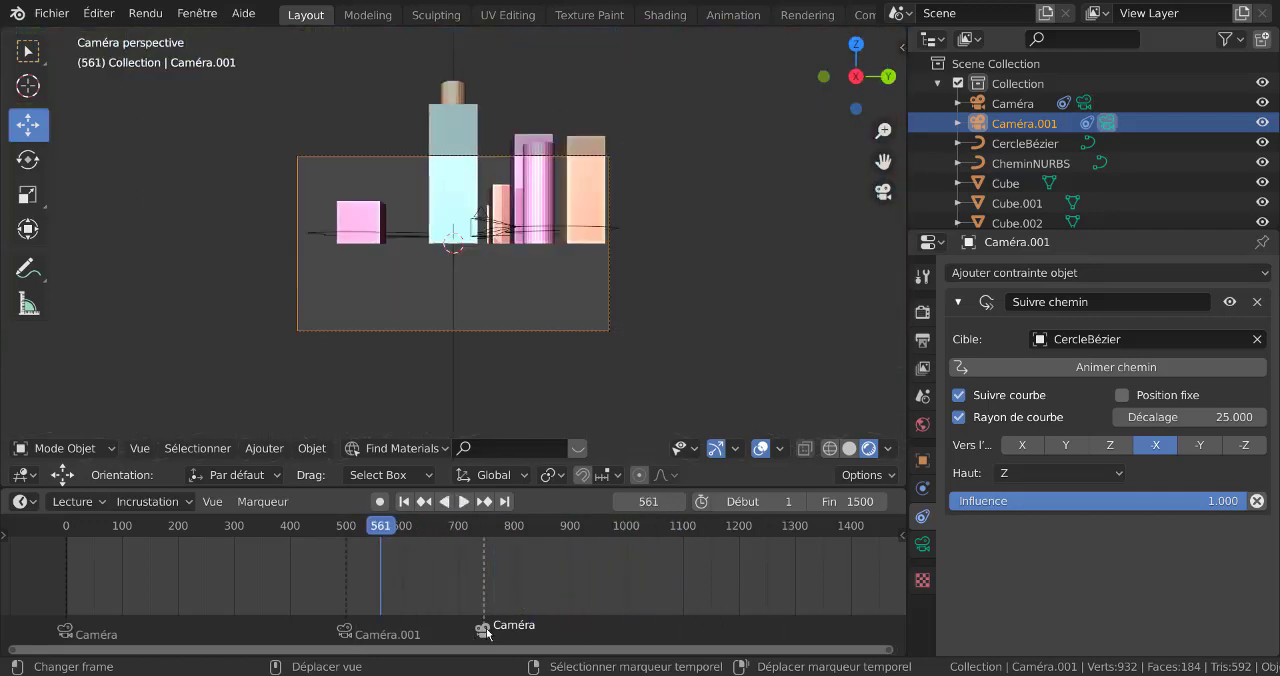
key(x)
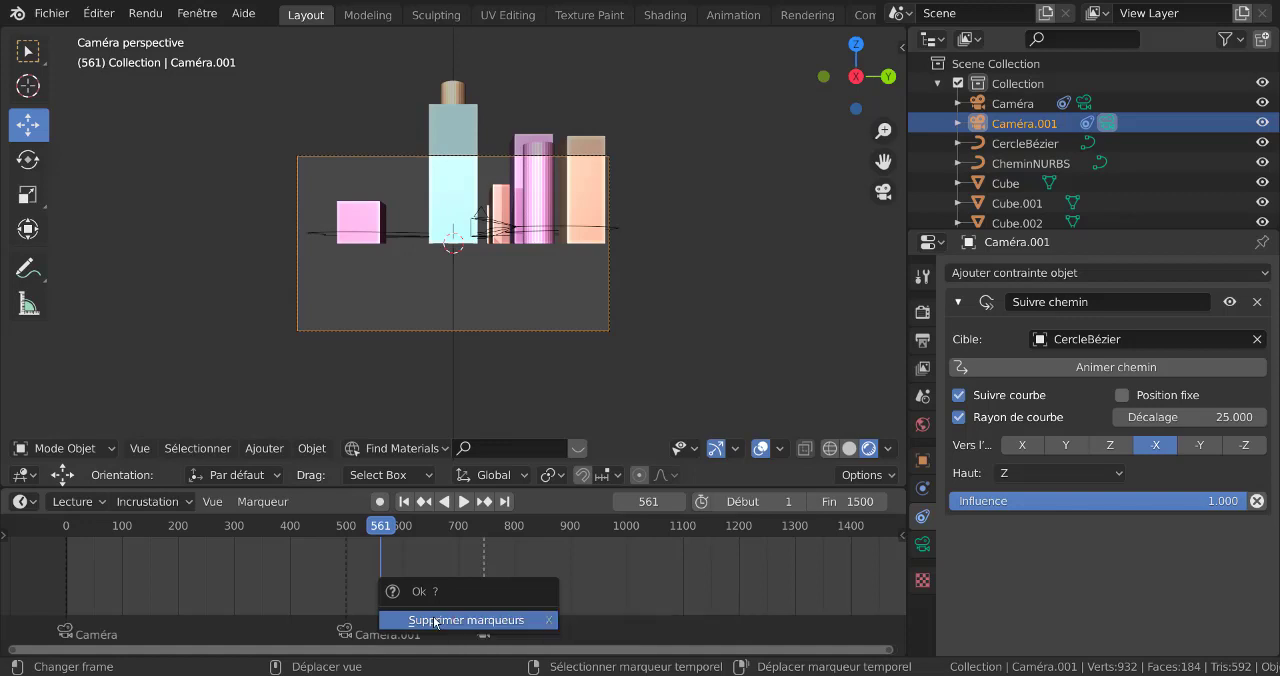
click(460, 620)
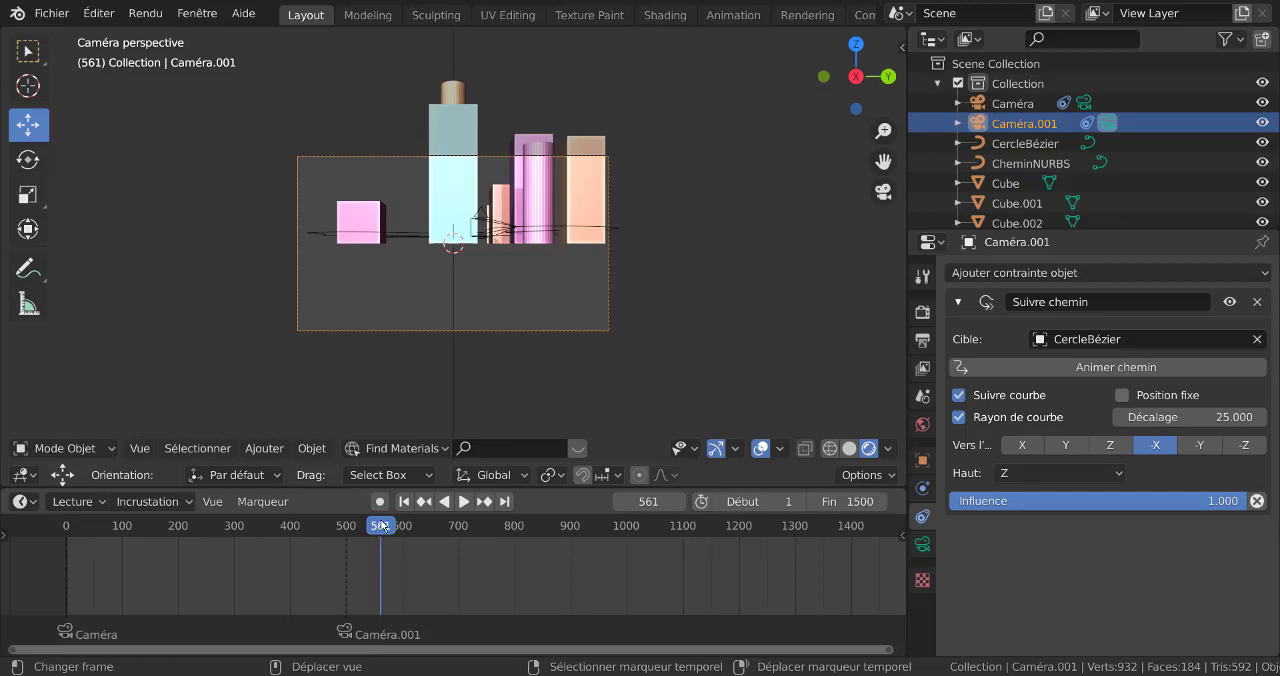
Place a duplicate of the Caméra marker at about frame 903 and set the playhead to frame 517
drag(380, 525, 570, 599)
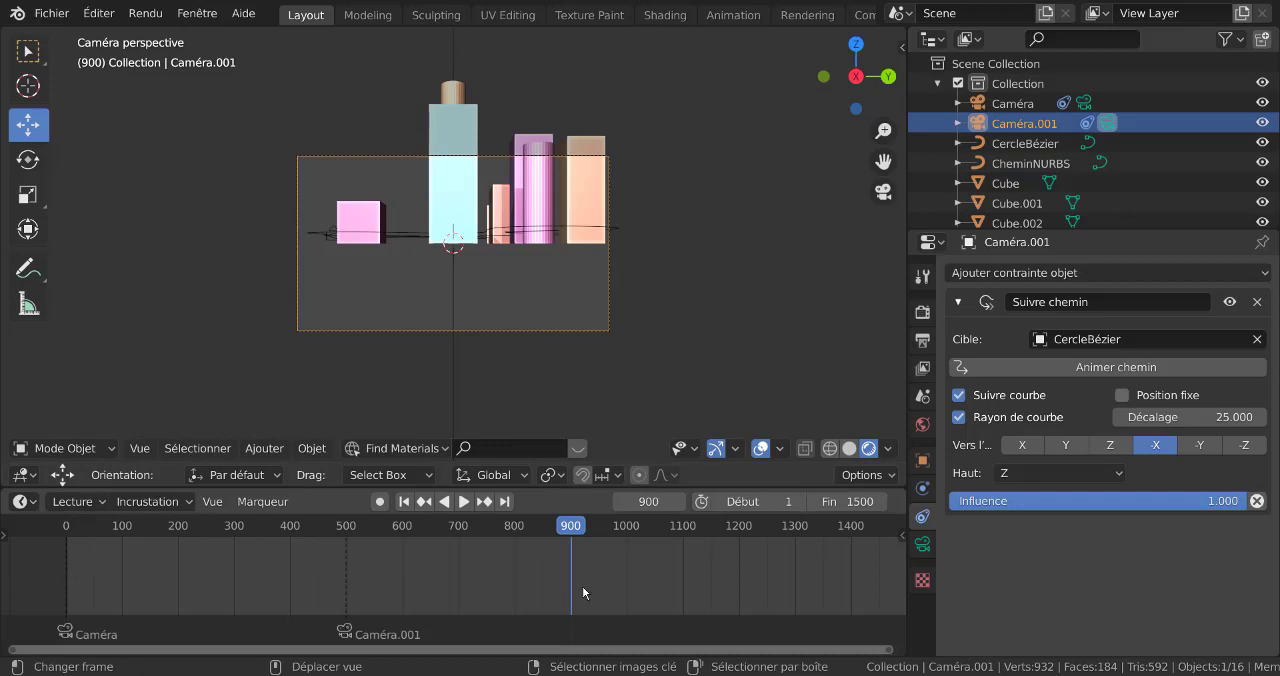
click(77, 637)
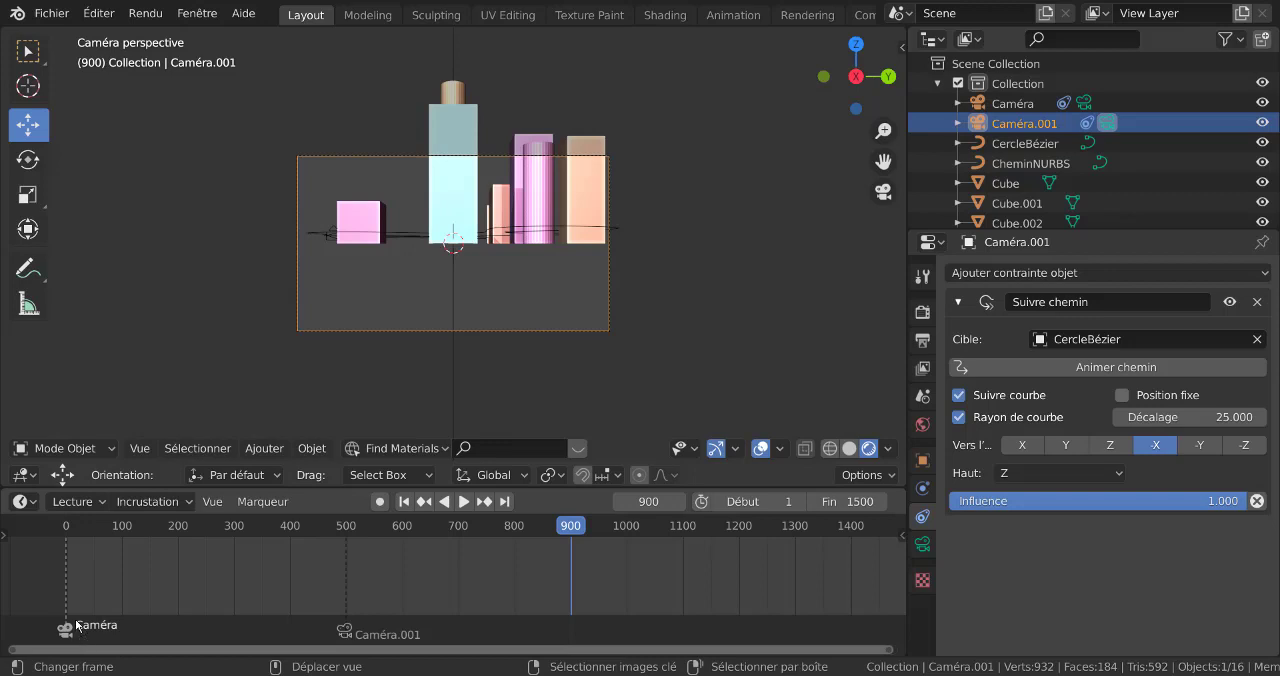
drag(257, 631, 593, 627)
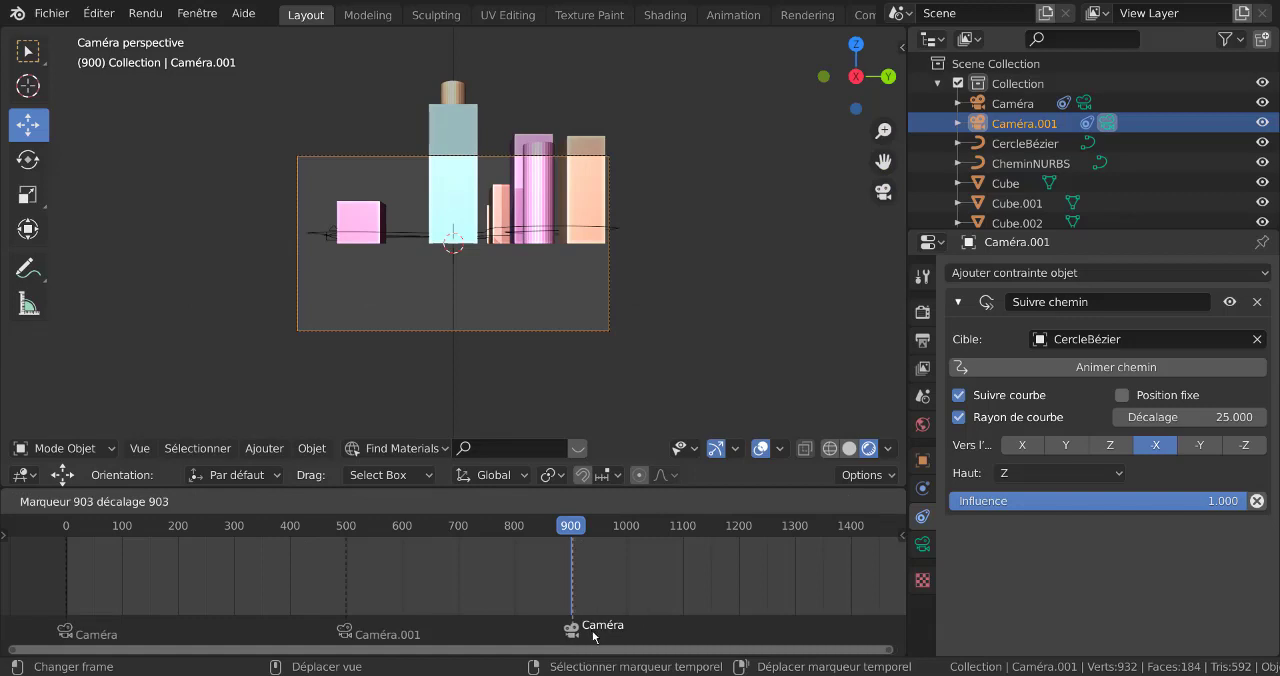
drag(592, 630, 592, 630)
mouse_move(563, 529)
mouse_down()
mouse_move(418, 539)
mouse_move(522, 545)
mouse_move(430, 542)
mouse_move(358, 571)
mouse_up()
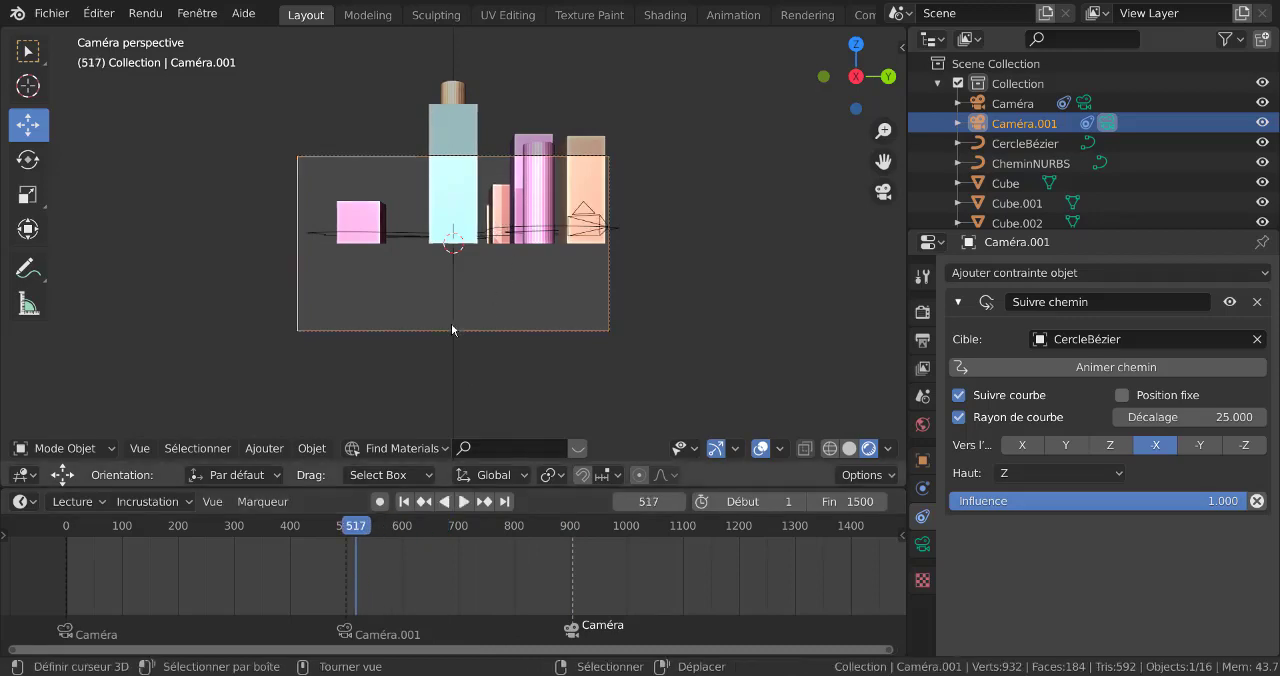
Examine the placement of Caméra.001 and its circular path around the buildings in perspective and front views
middle_drag(451, 323, 564, 329)
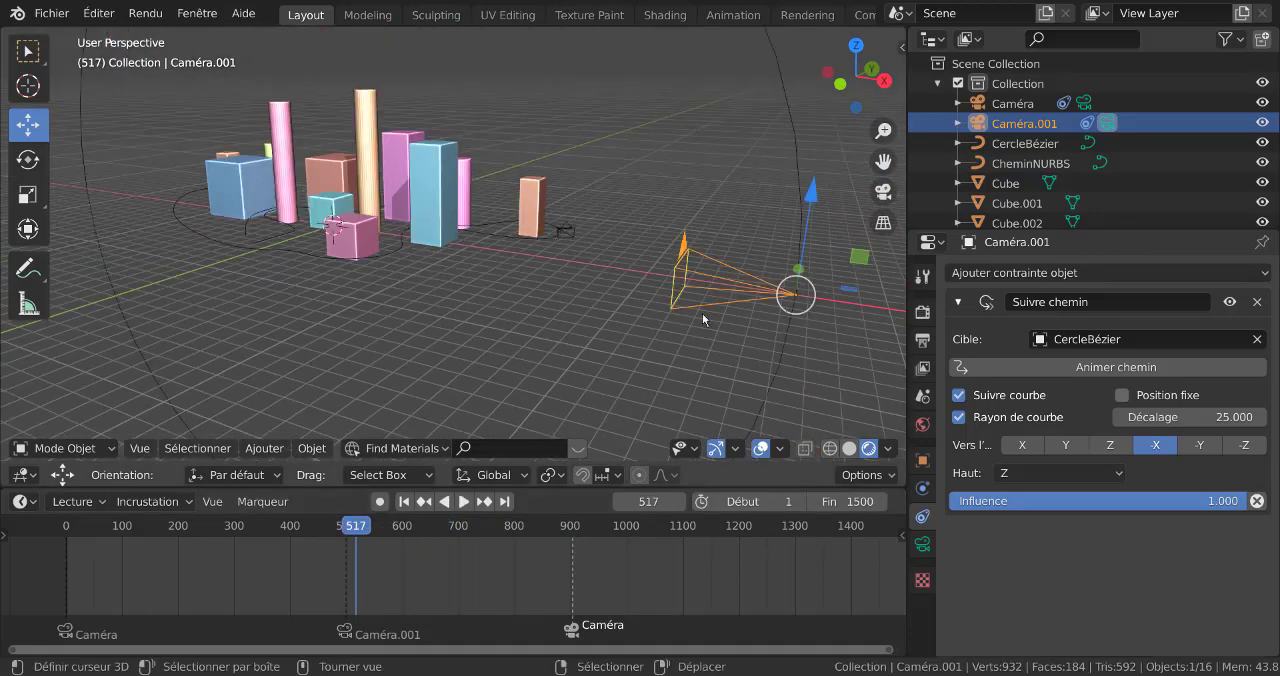
middle_drag(704, 319, 859, 337)
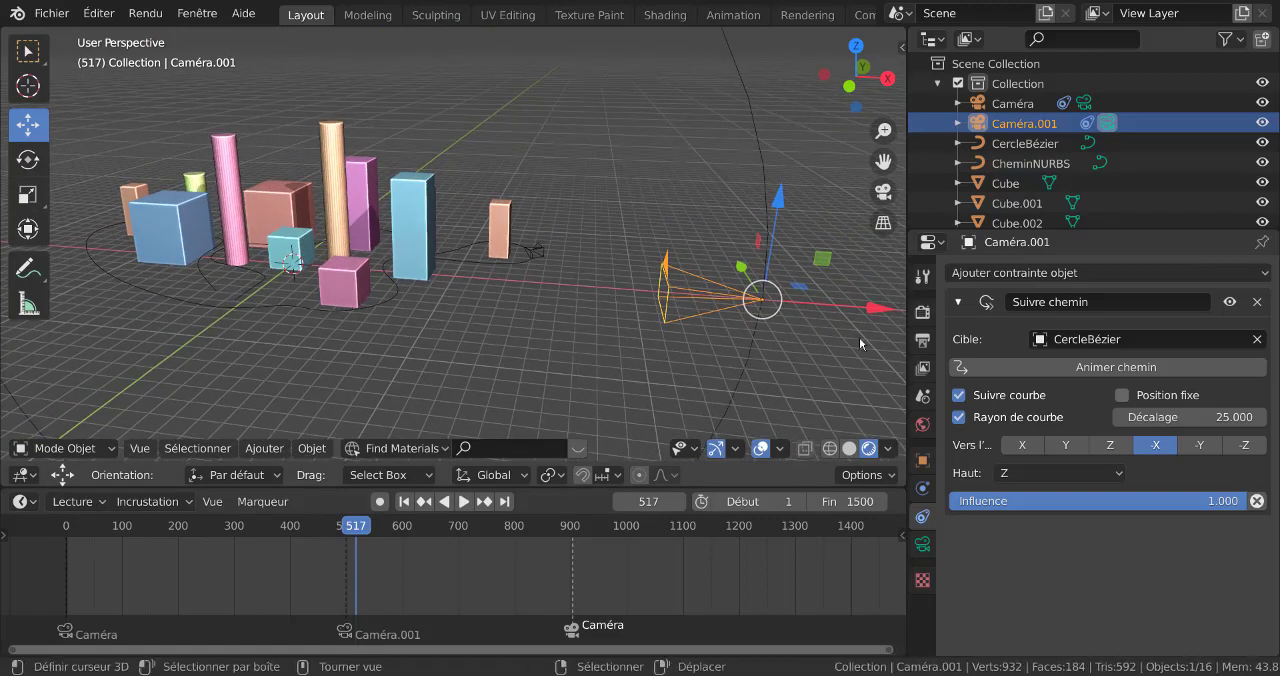
middle_drag(589, 331, 690, 357)
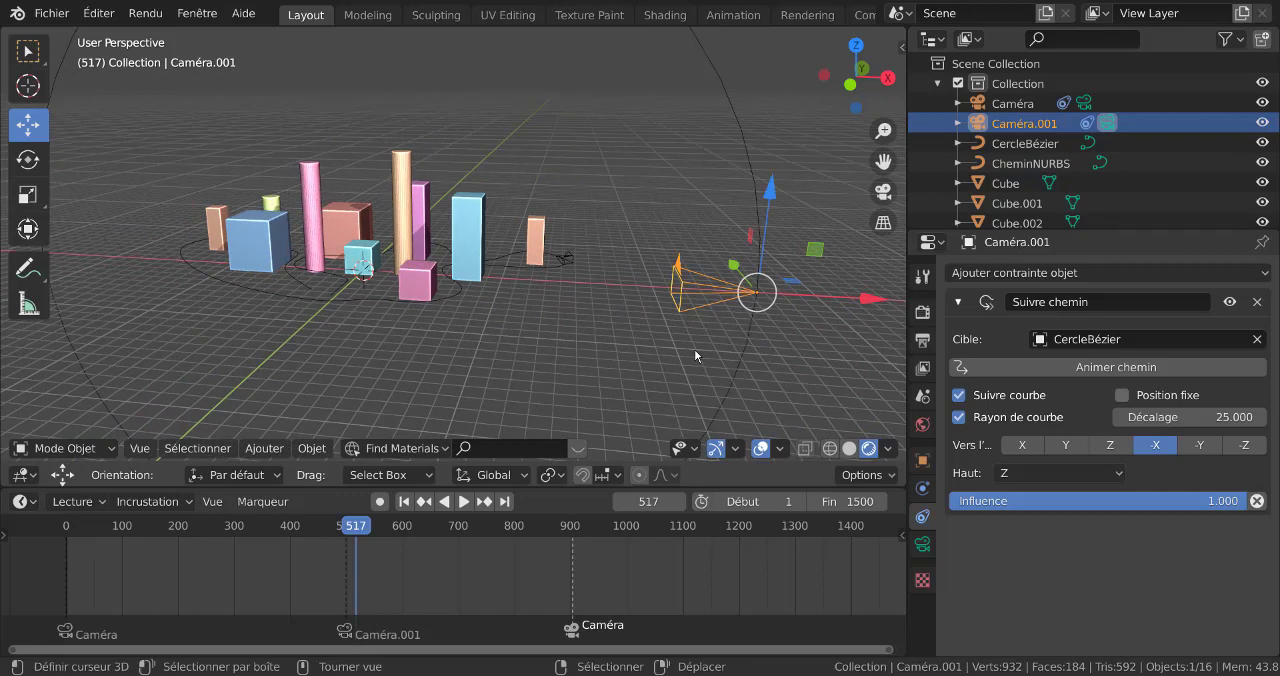
key(KP_1)
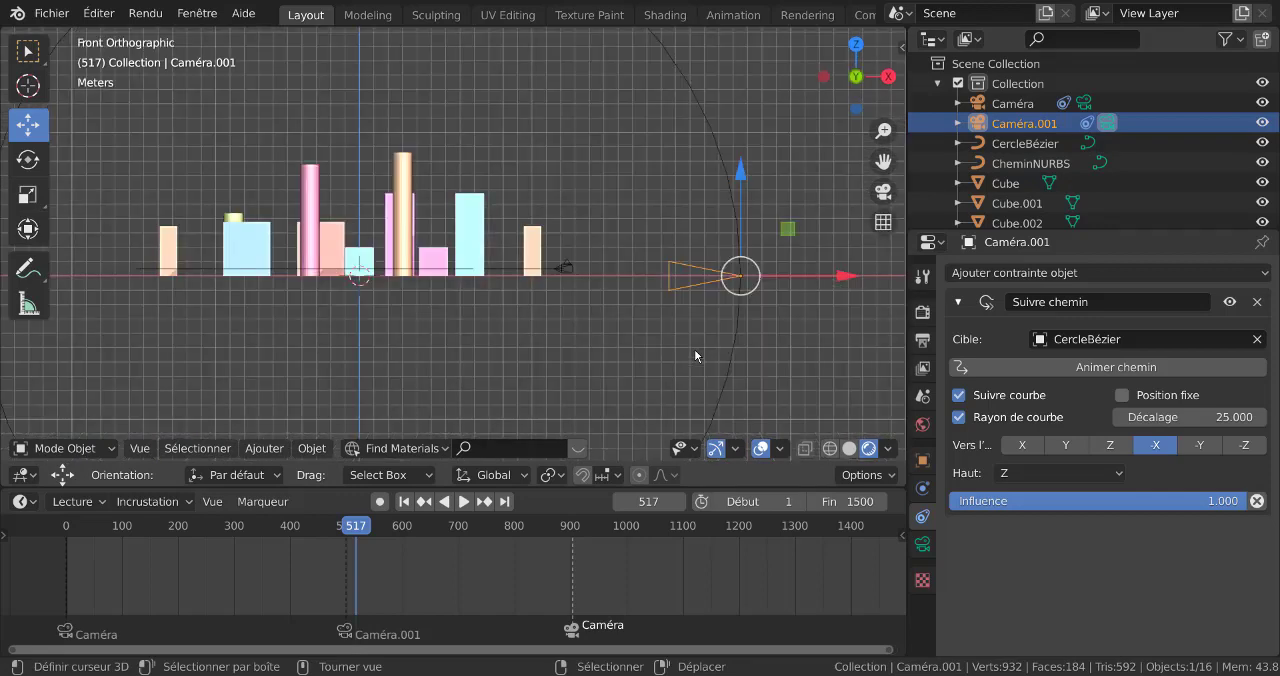
scroll(694, 345, down, 2)
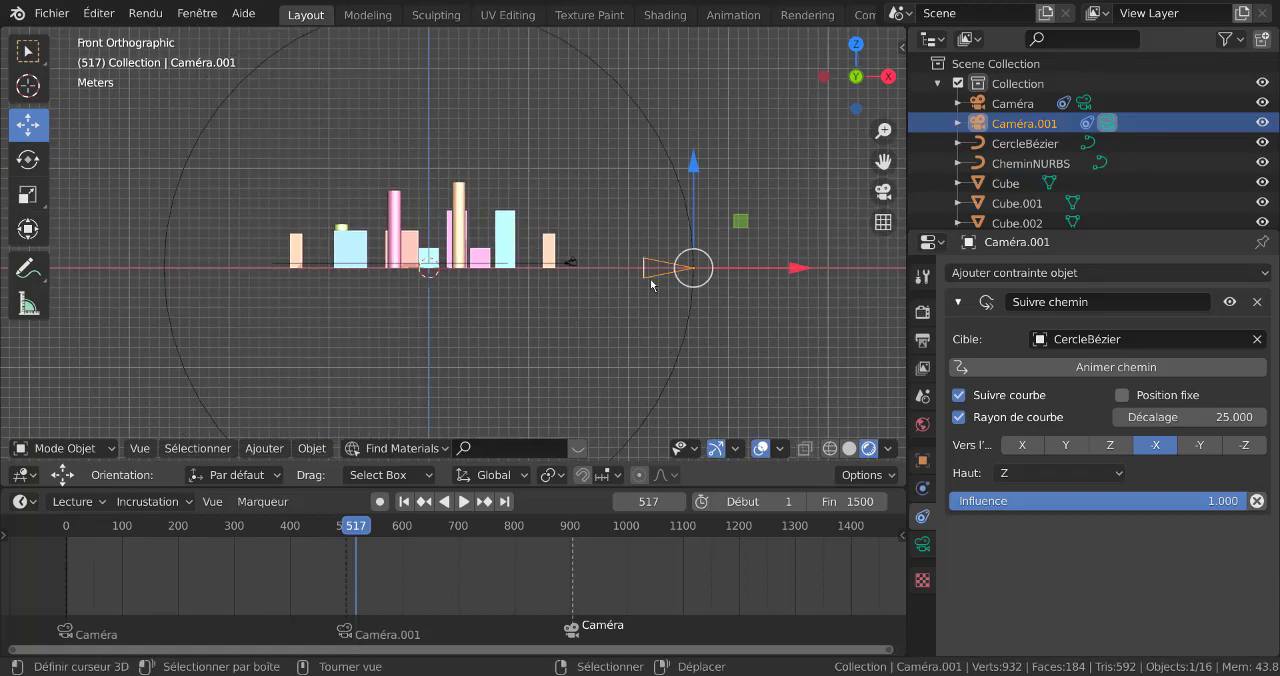
middle_drag(604, 287, 455, 318)
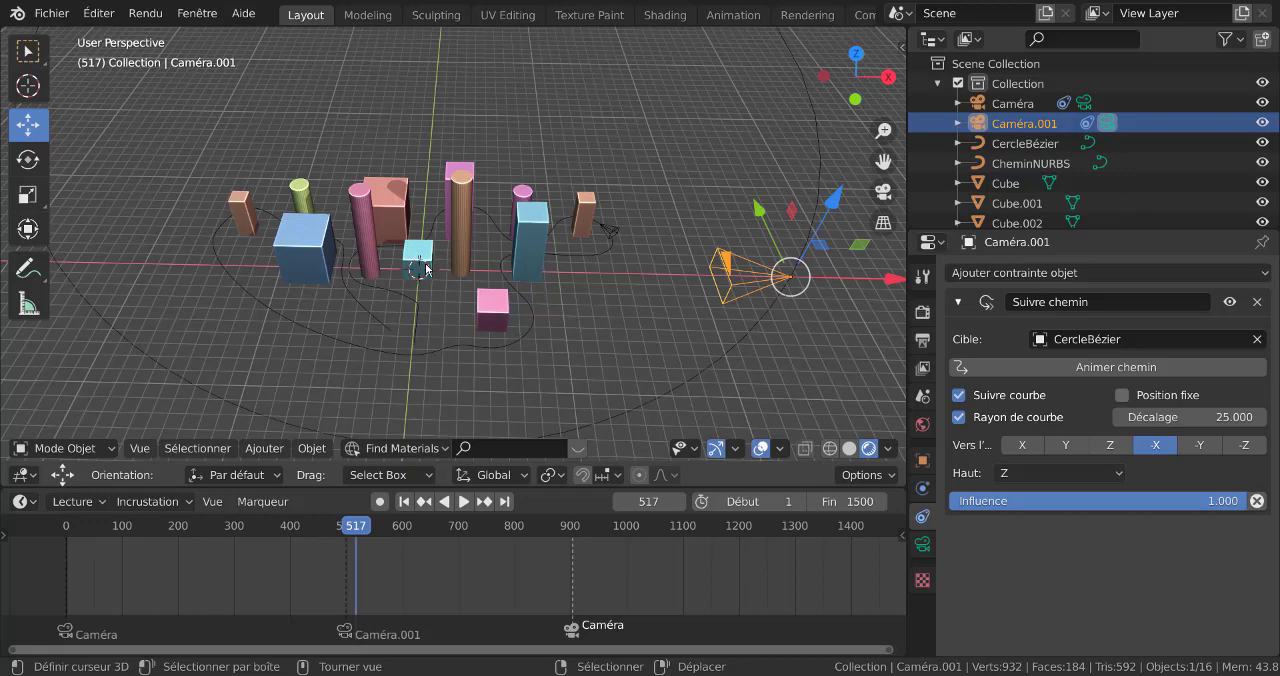
middle_drag(719, 312, 476, 309)
scroll(703, 322, down, 3)
scroll(476, 309, up, 1)
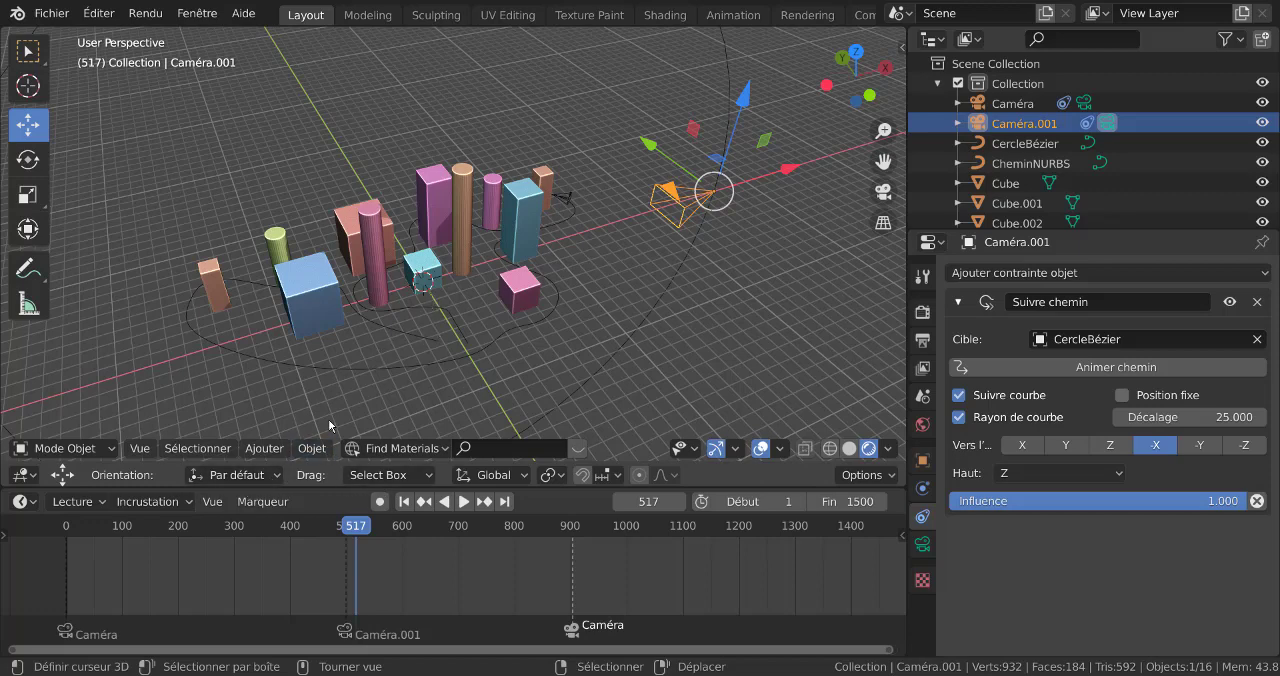
Add a plain axes Empty at the 3D cursor in the middle of the buildings and scale it up
click(262, 448)
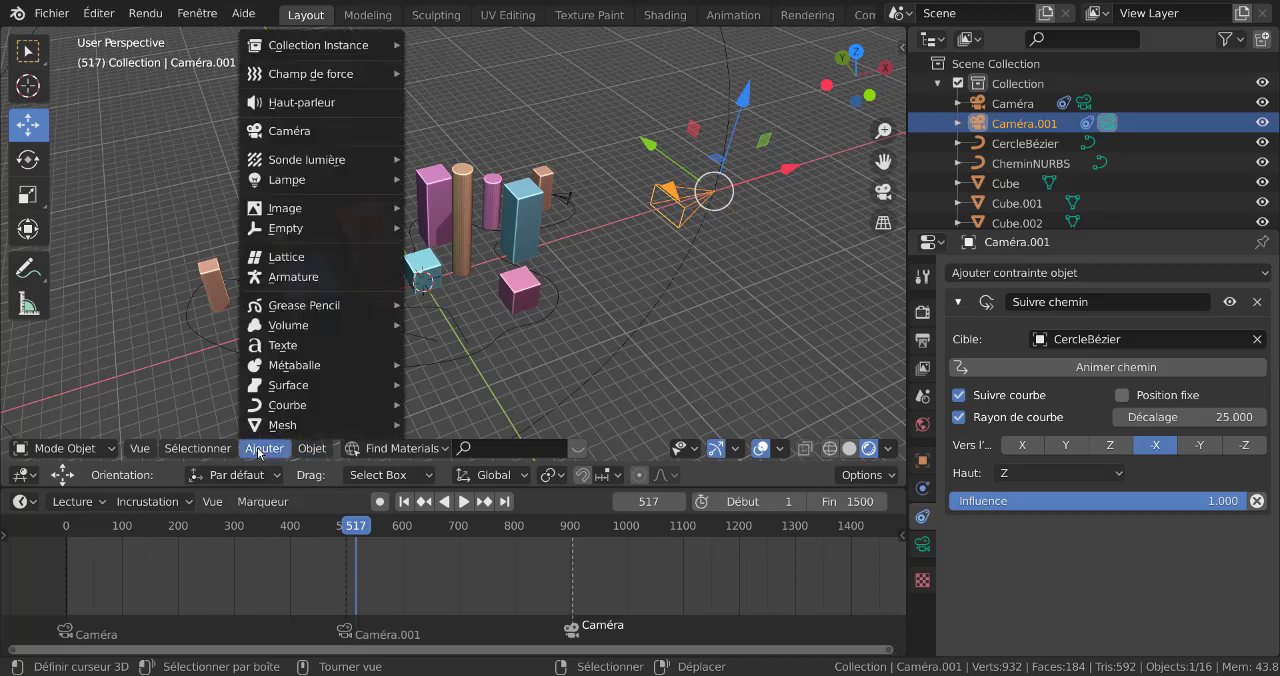
mouse_move(283, 229)
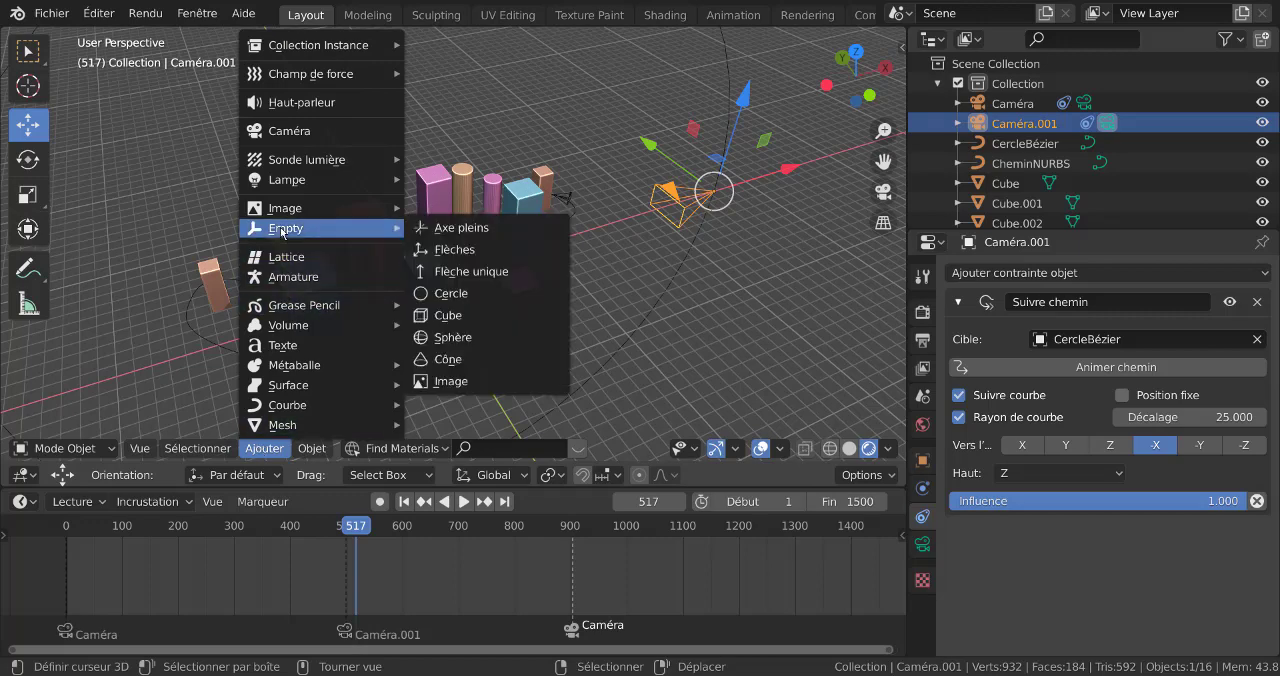
click(477, 229)
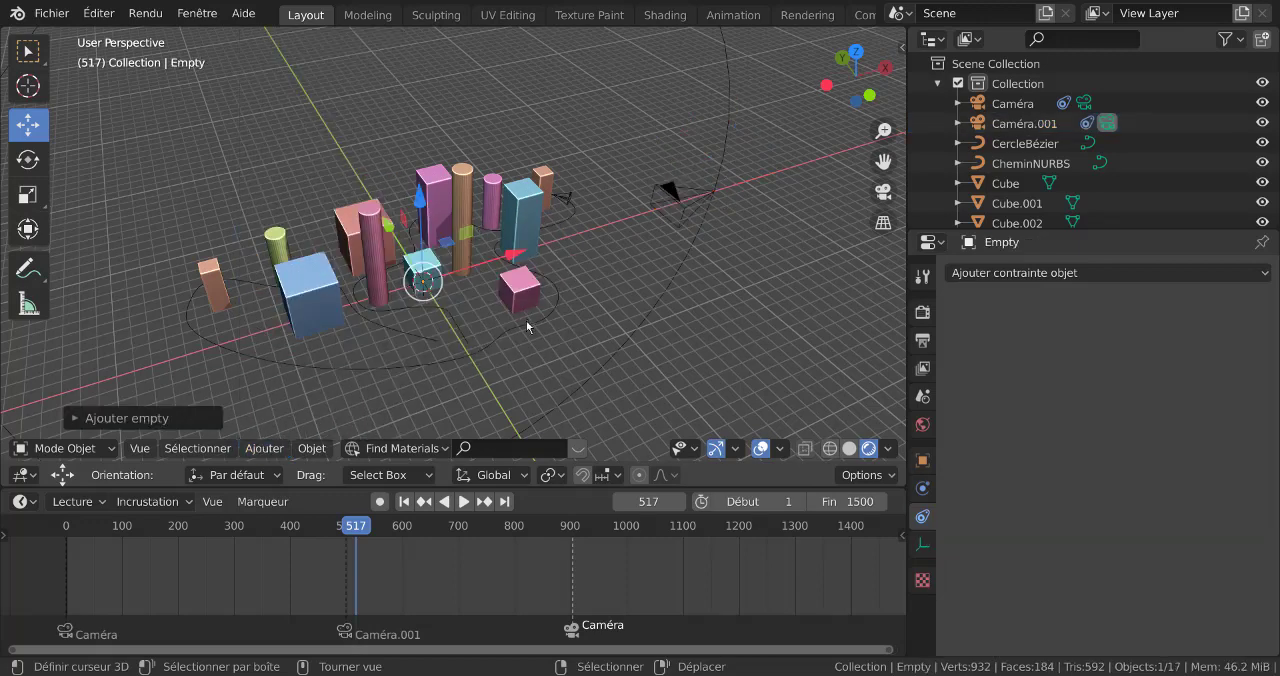
middle_drag(530, 322, 440, 320)
key(s)
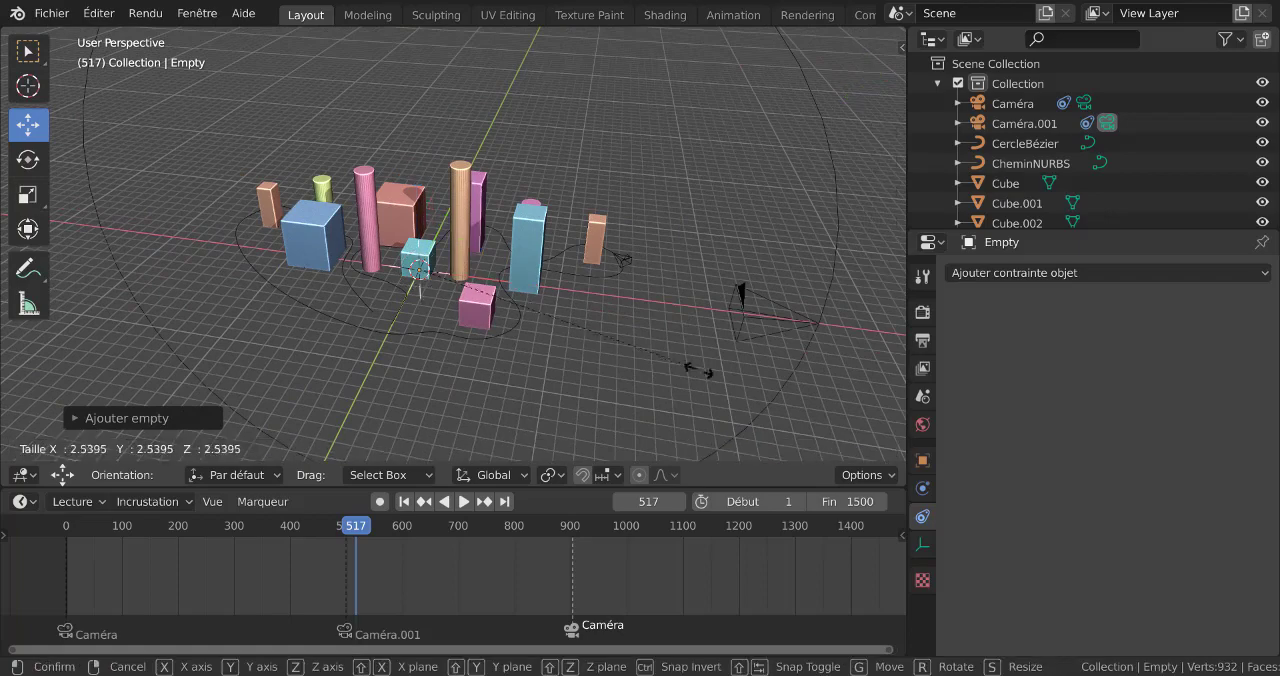
click(748, 394)
key(s)
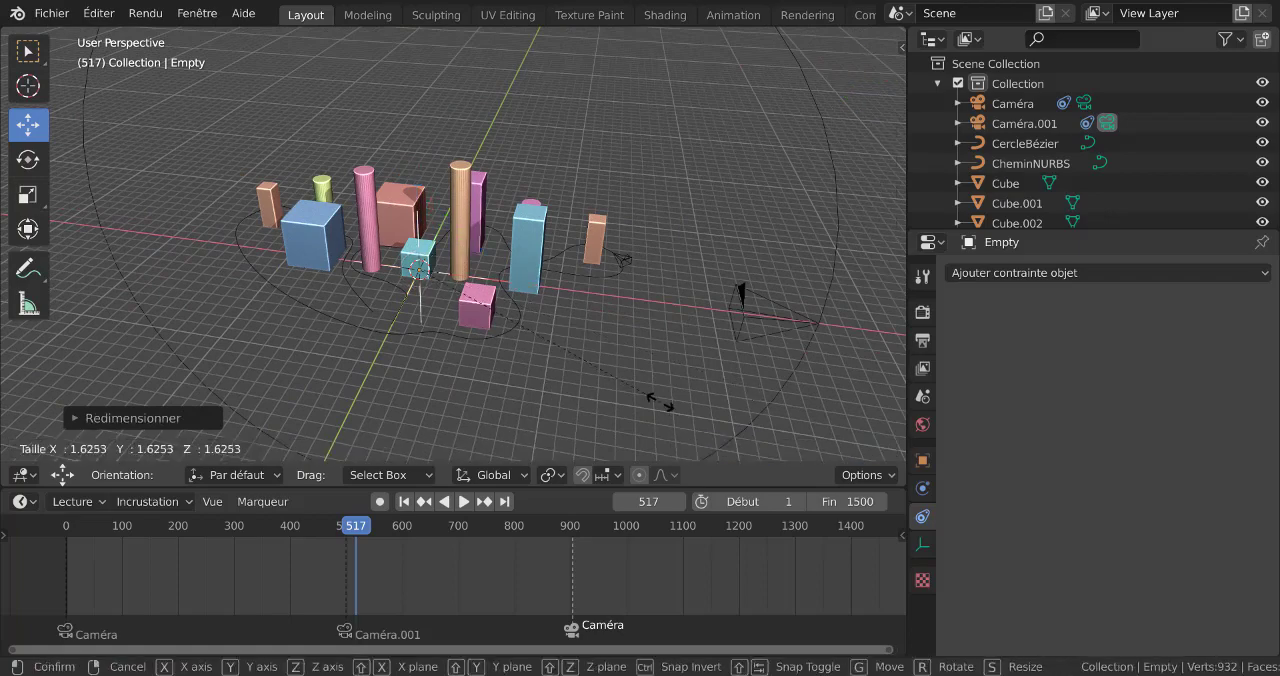
click(638, 388)
Select Caméra.001 in the viewport and add a Suivi amorti (Damped Track) constraint to it
scroll(638, 388, down, 3)
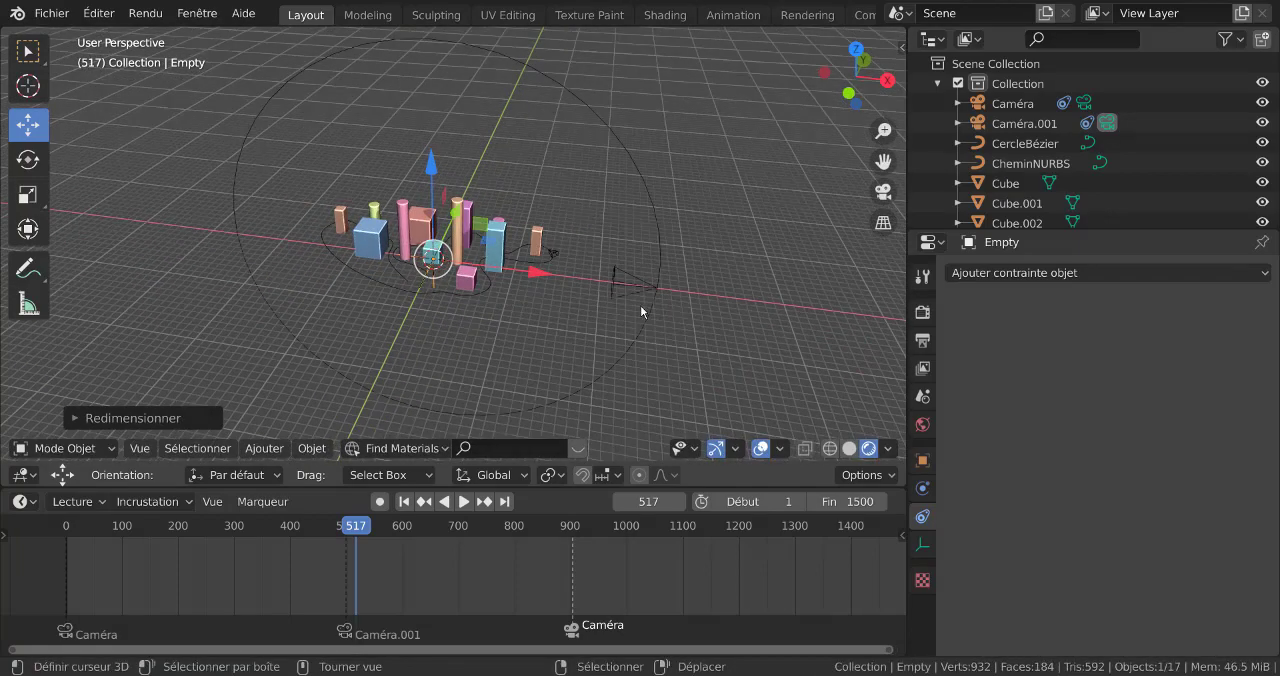
click(638, 290)
middle_drag(652, 315, 766, 364)
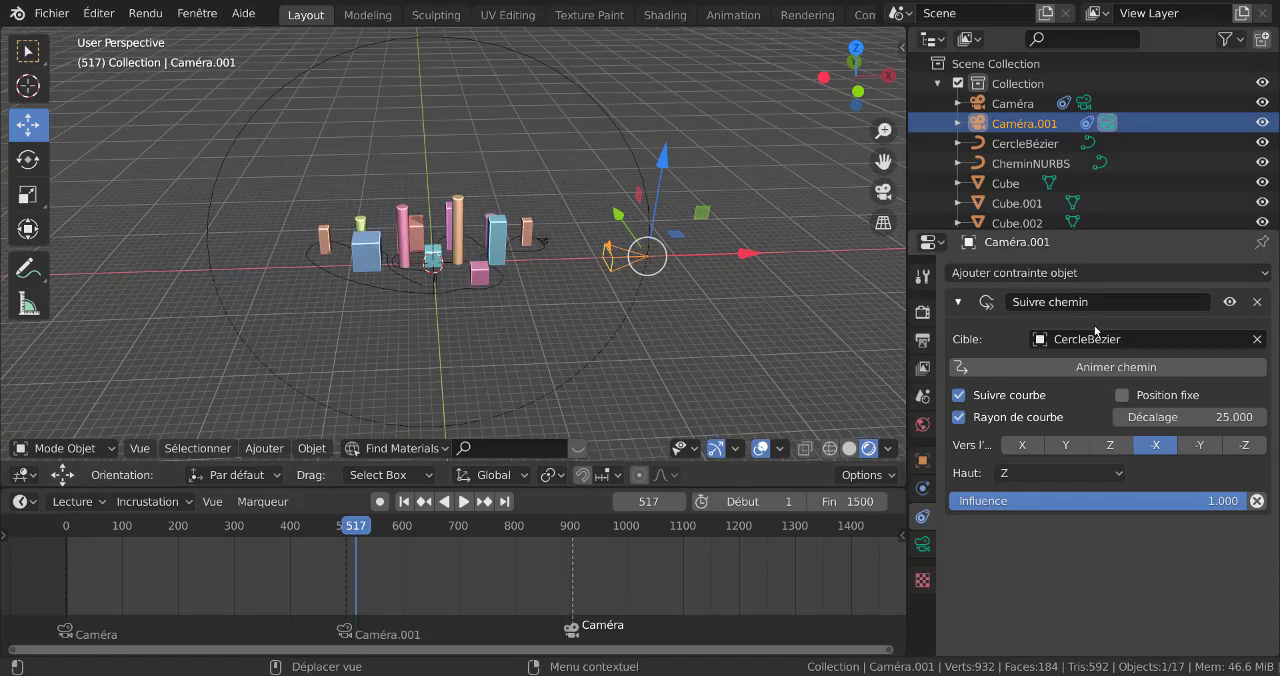
click(1097, 271)
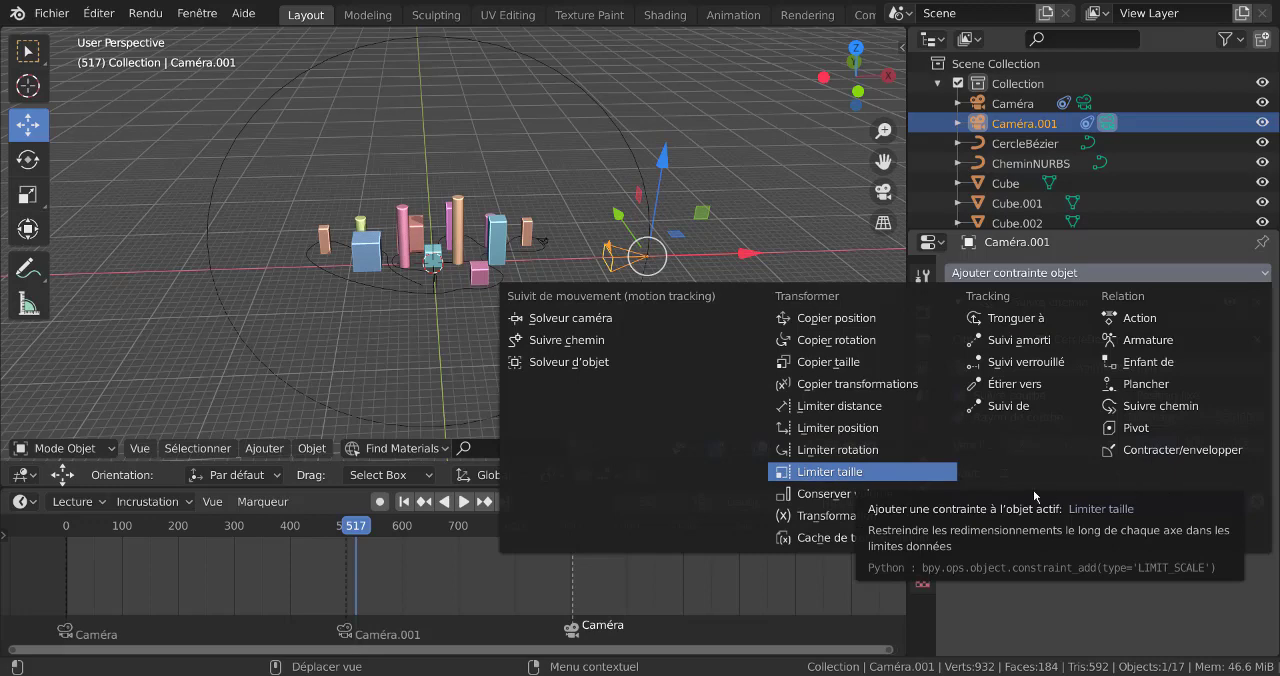
click(1026, 347)
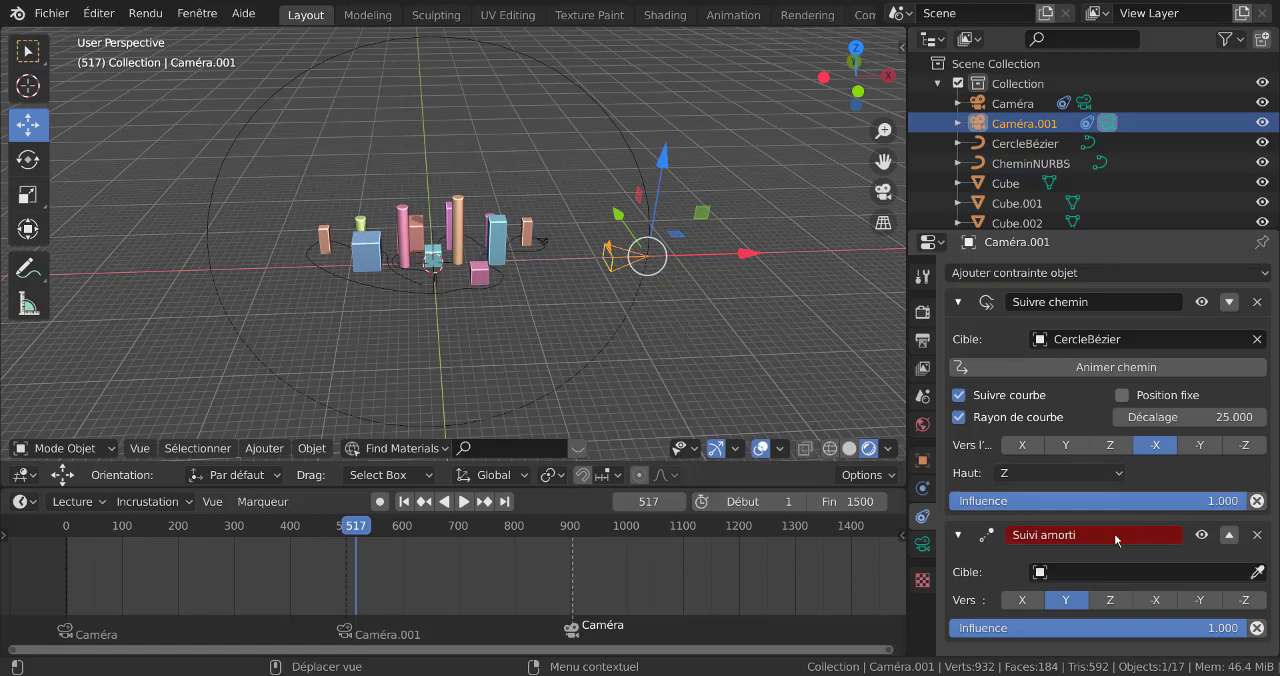
Target the Suivi amorti constraint at the Empty and set its tracking axis to -Z
click(1120, 572)
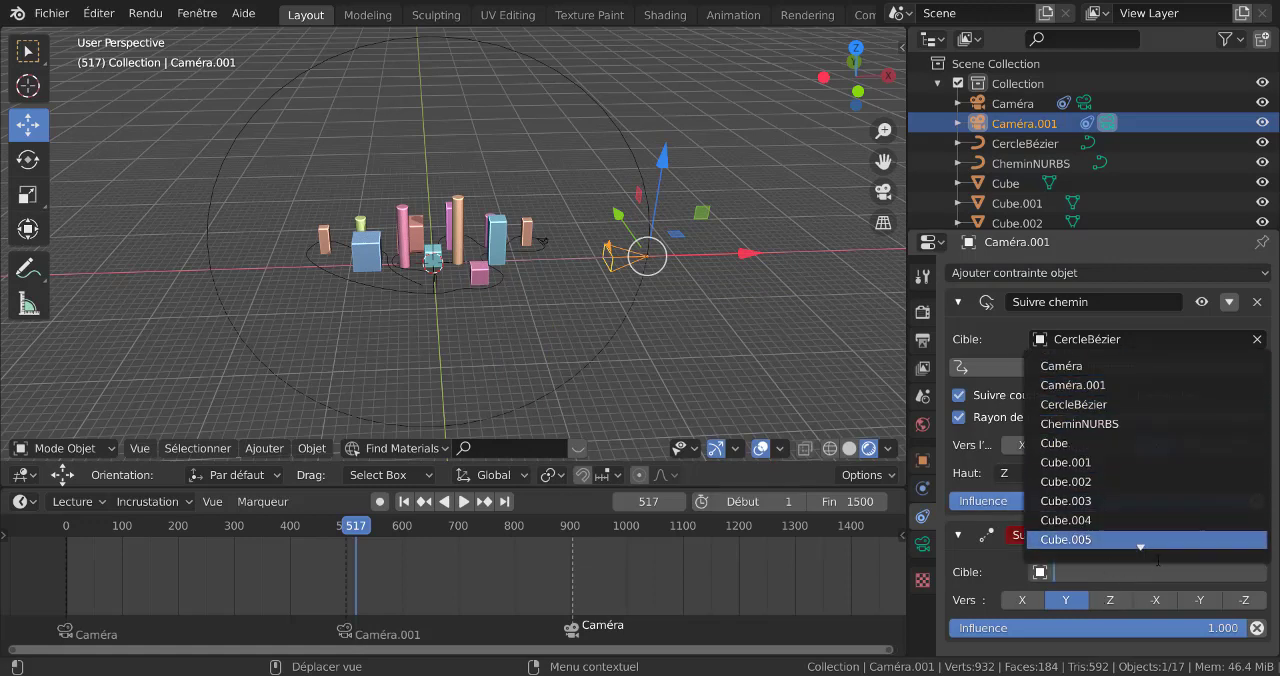
scroll(1155, 550, down, 7)
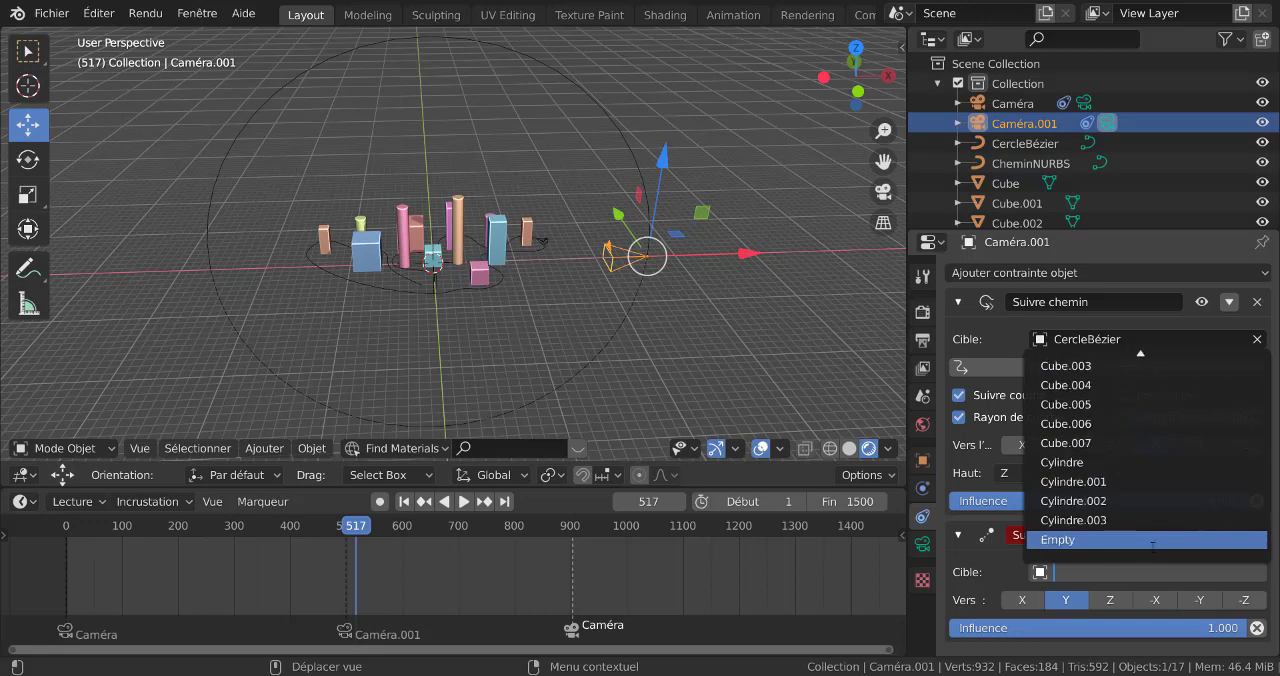
click(1096, 540)
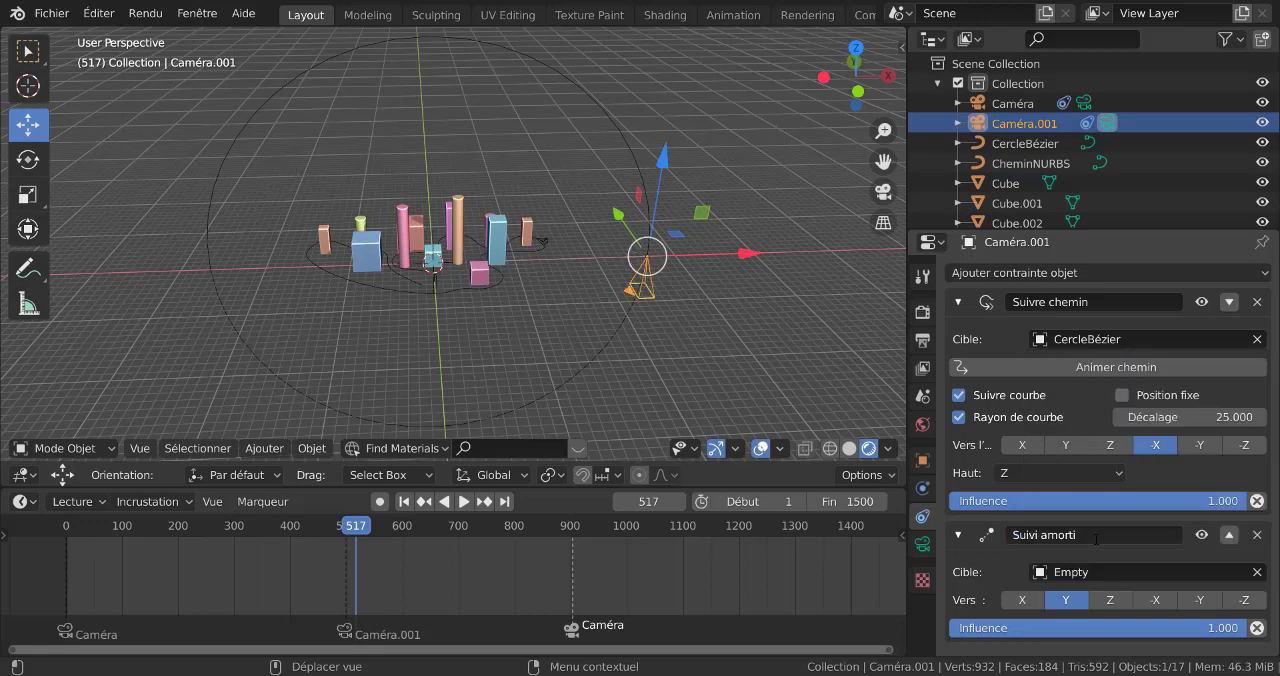
click(1244, 606)
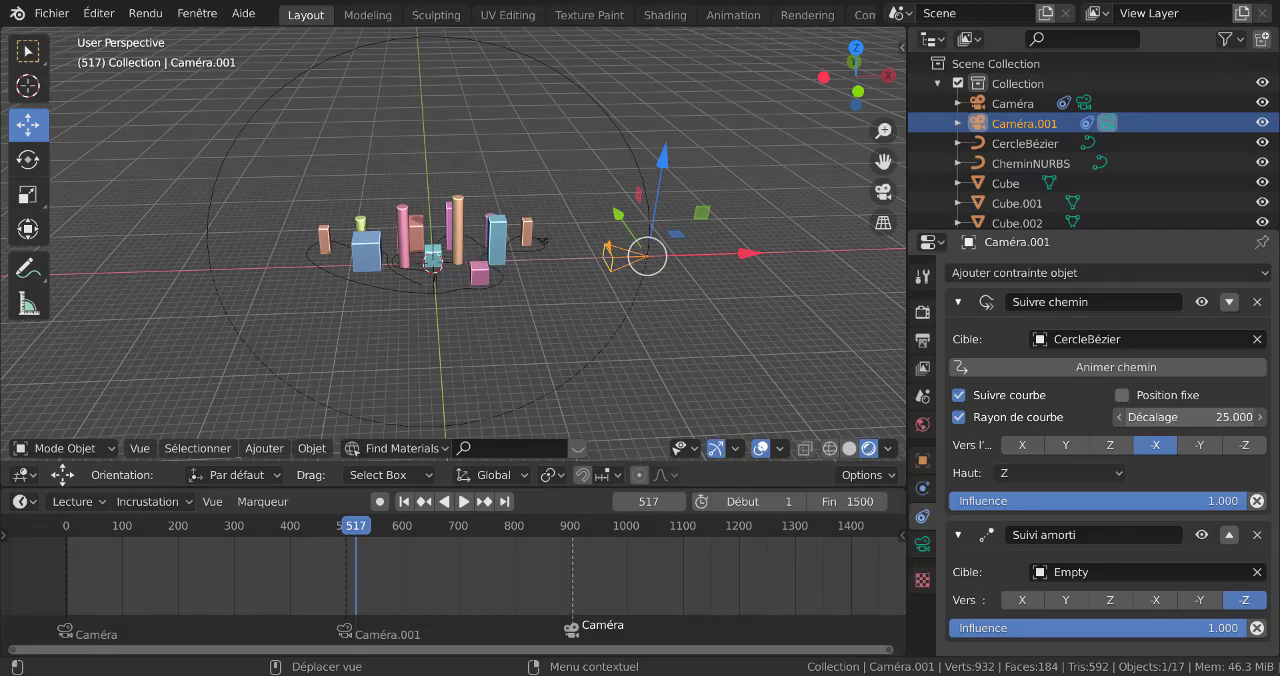
Set the Suivre chemin offset (Décalage) of Caméra.001 to 43.800, checking its place on the circle in front view
drag(1190, 417, 1240, 417)
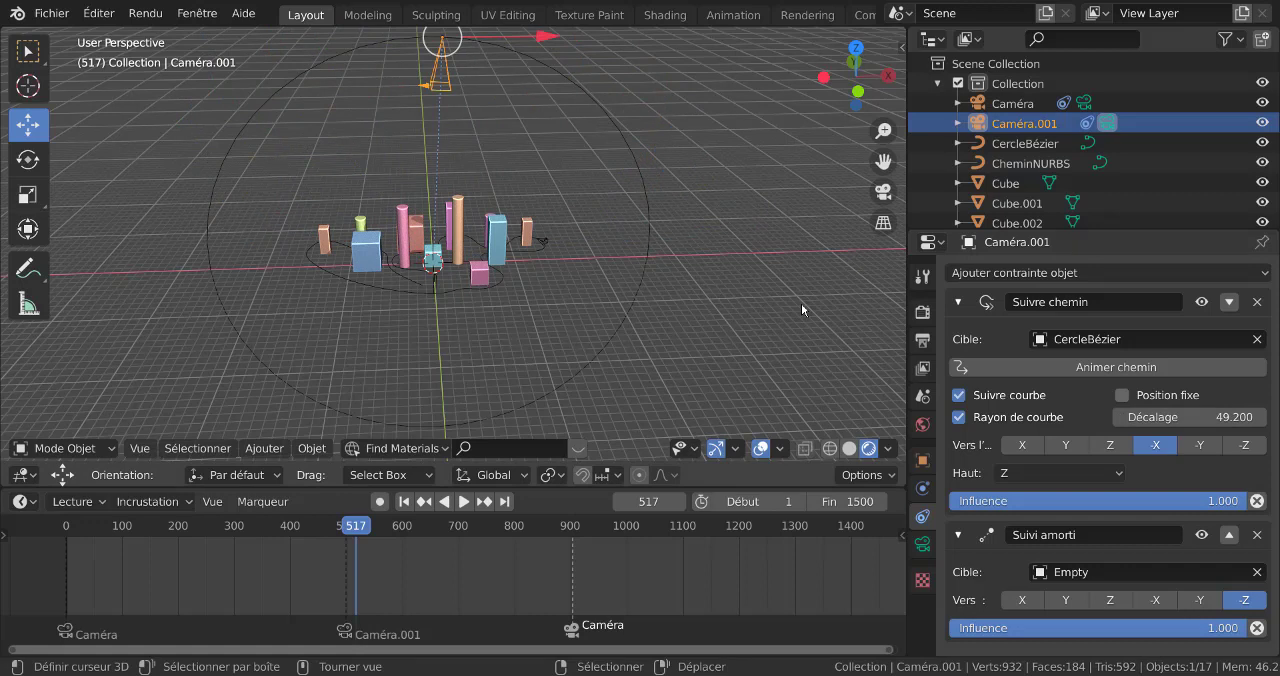
key(KP_1)
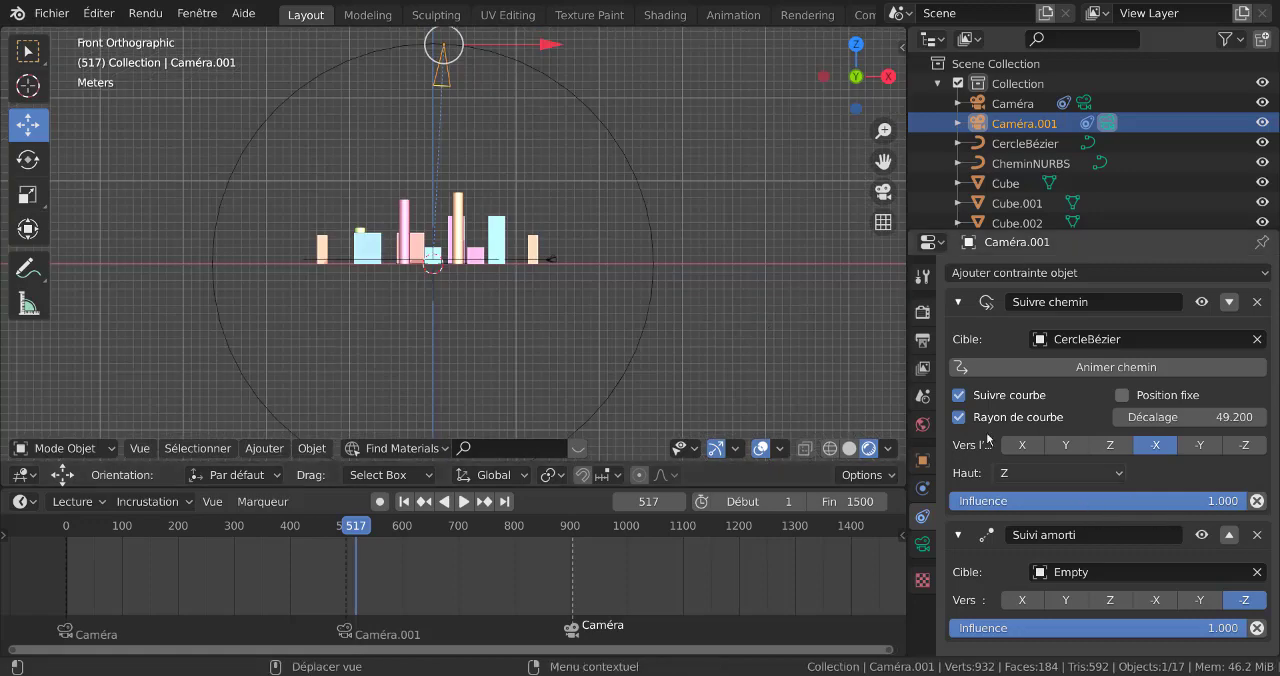
scroll(781, 350, down, 2)
shift+middle_drag(704, 284, 732, 327)
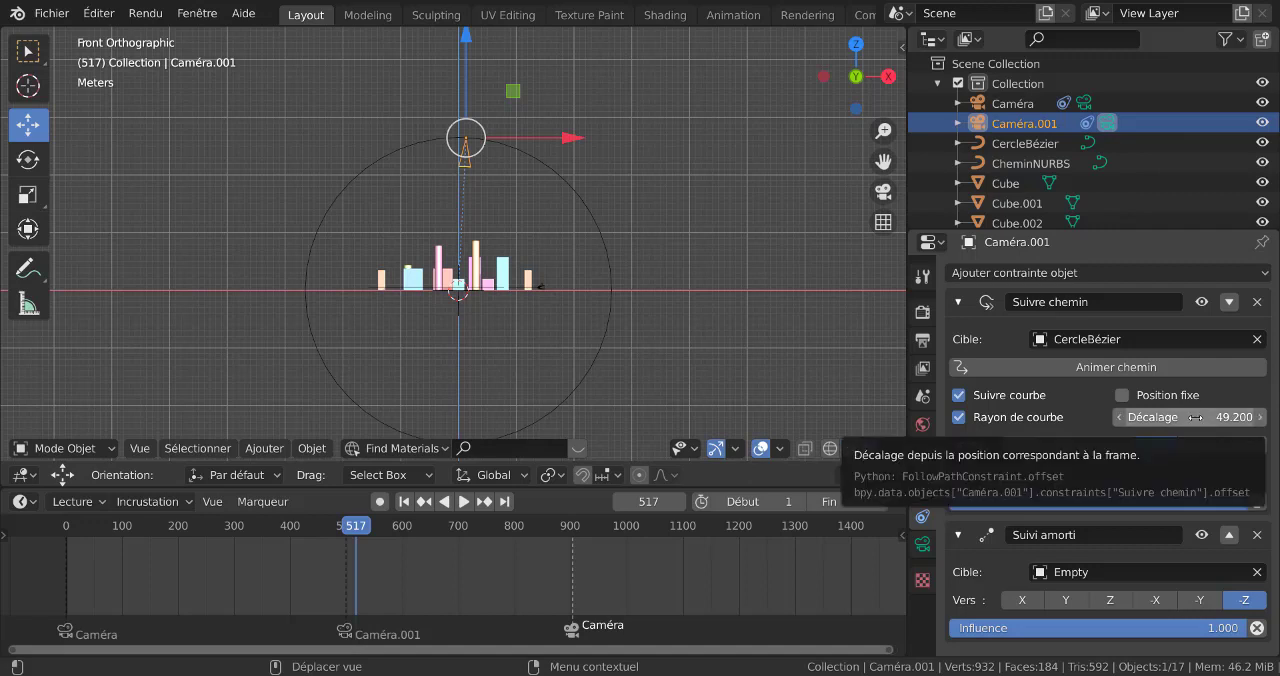
drag(1195, 417, 1141, 417)
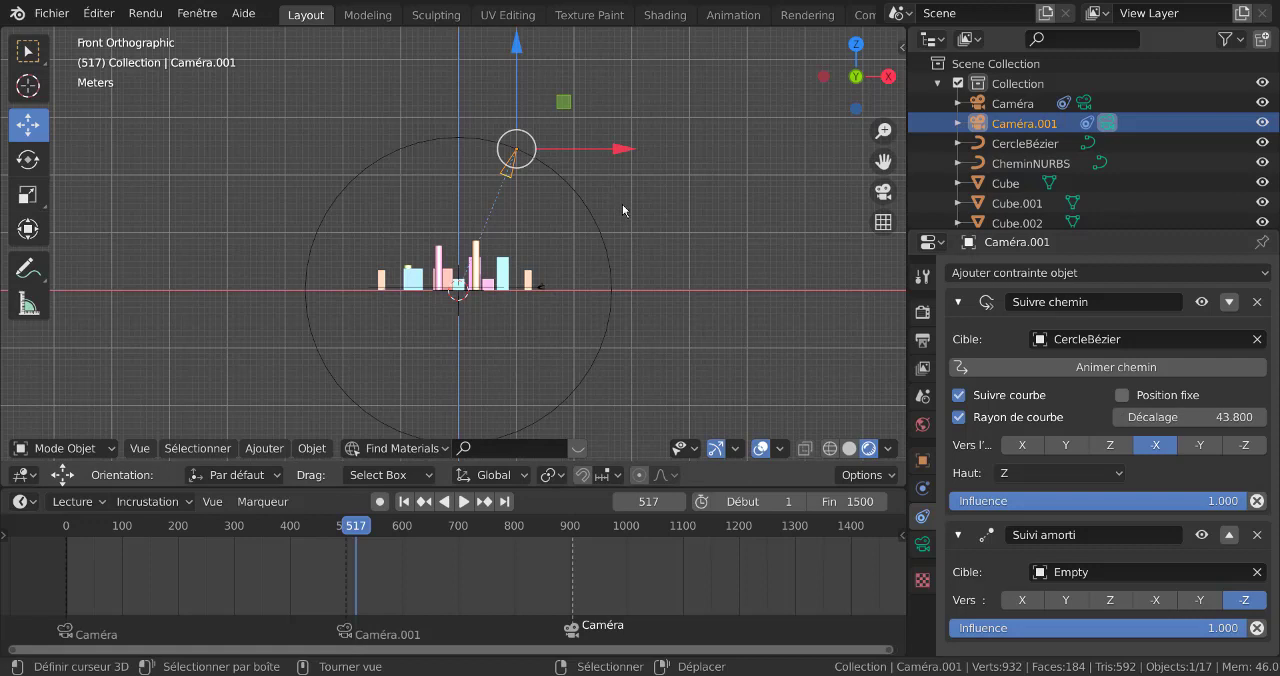
Set the transform orientation to Normale
click(265, 452)
click(352, 450)
click(465, 476)
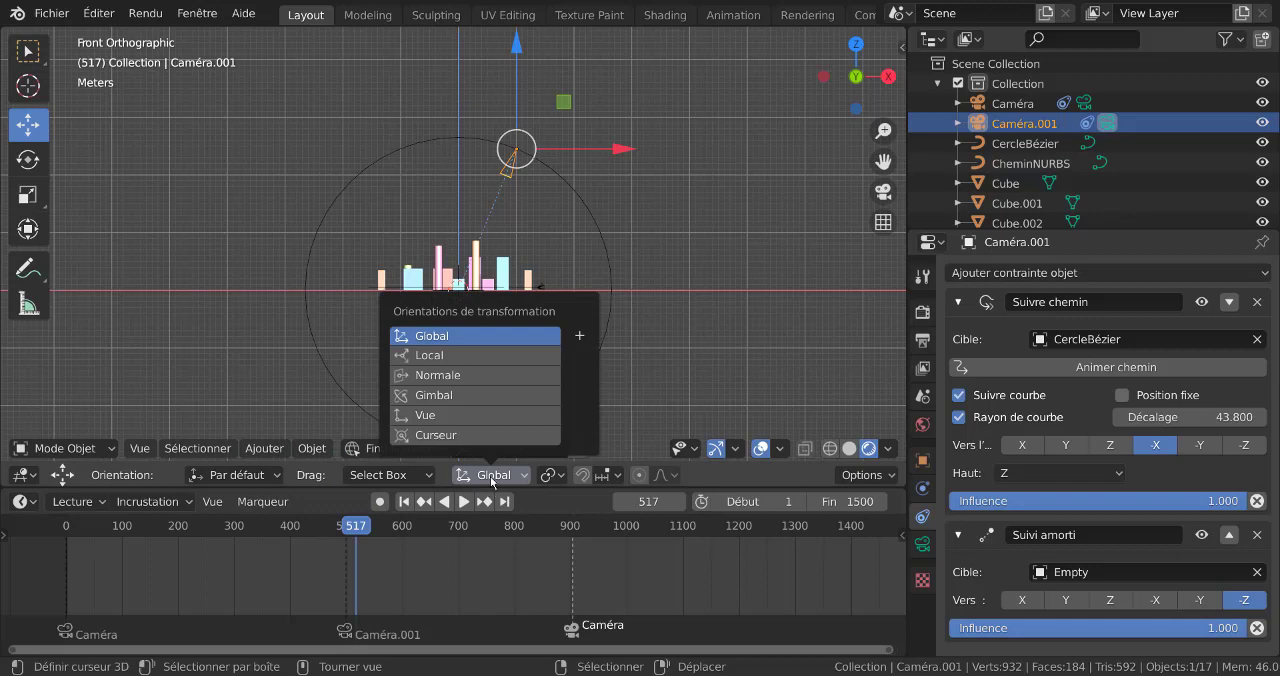
click(435, 375)
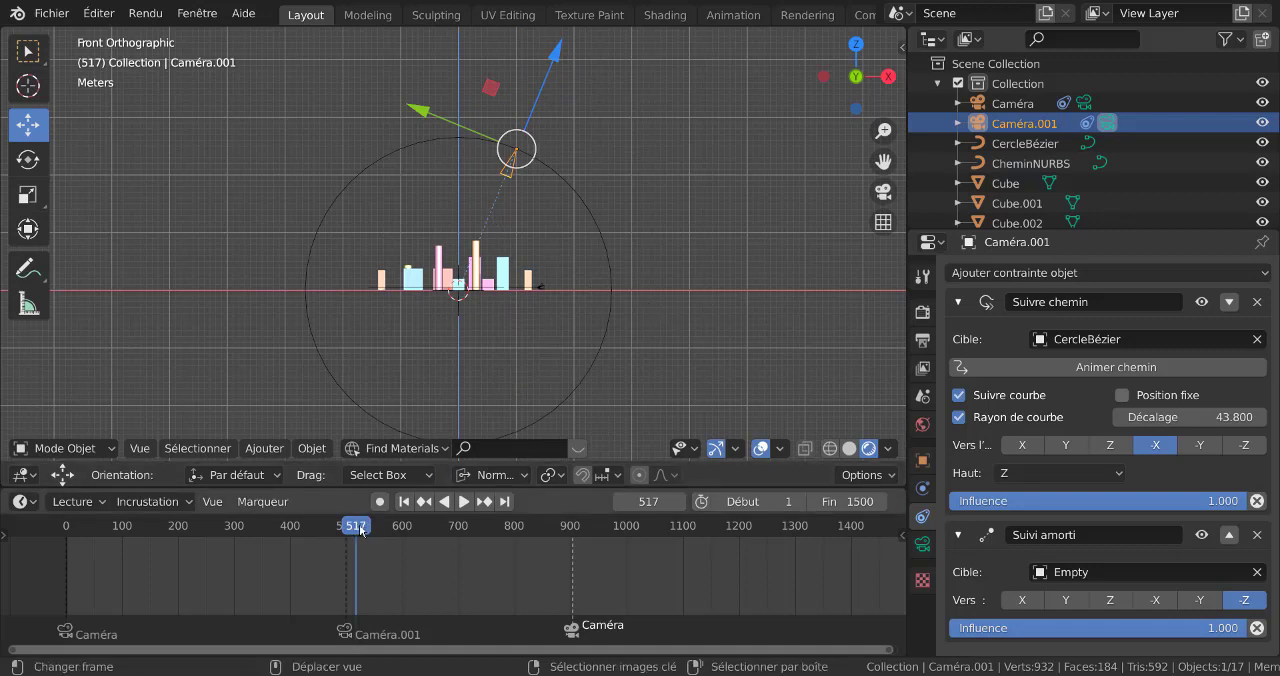
Set the Suivre chemin offset (Décalage) of Caméra.001 to 25 at frame 509 and insert a keyframe on it
key(space)
mouse_move(369, 531)
mouse_down()
mouse_move(389, 531)
mouse_move(351, 532)
mouse_up()
key(space)
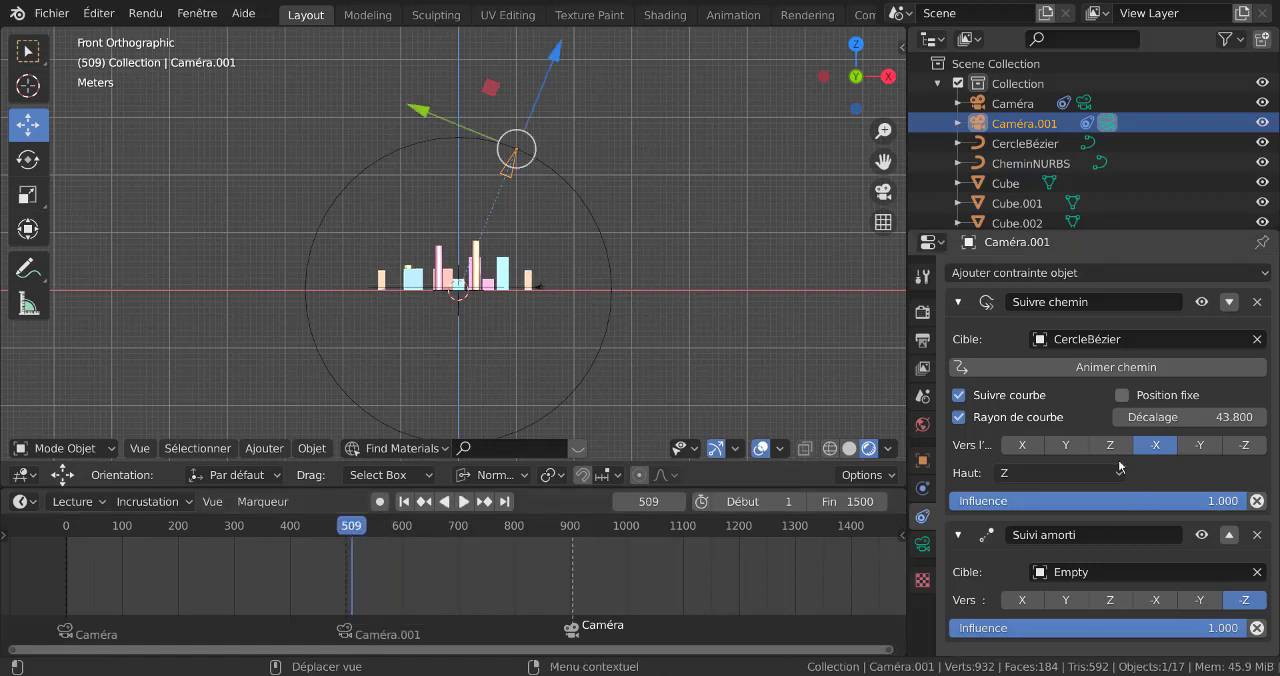
drag(1216, 417, 1161, 417)
click(1217, 416)
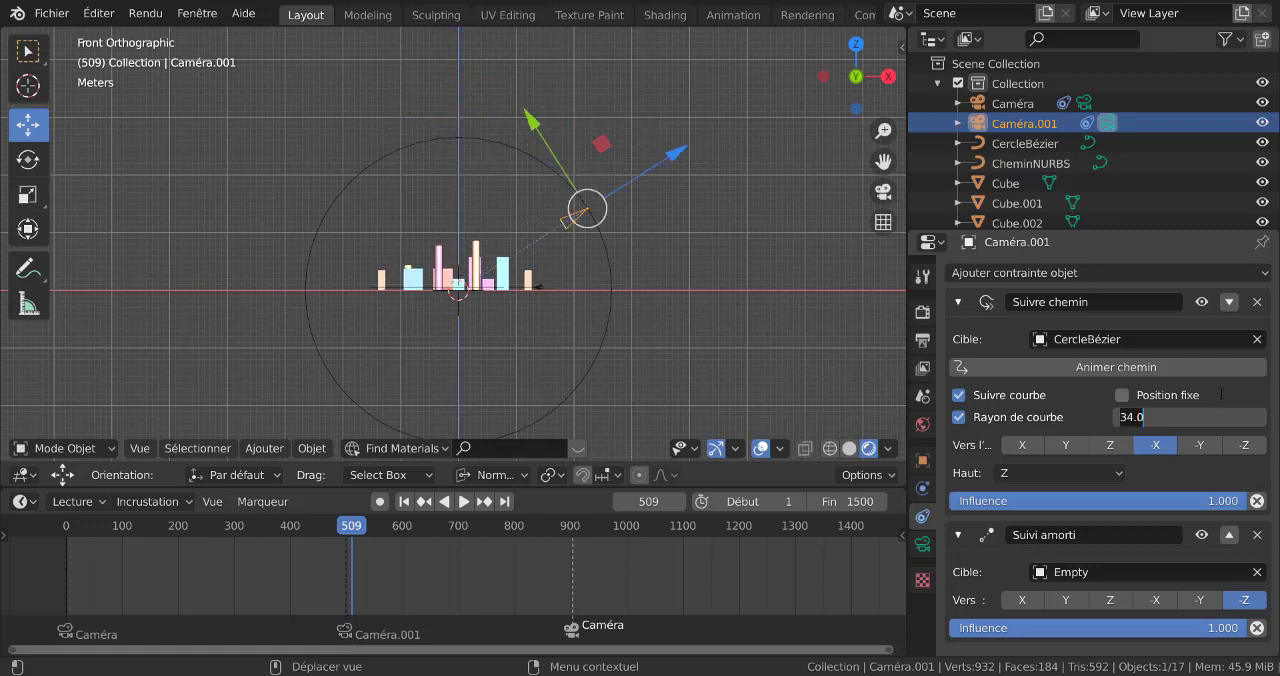
text(25)
key(Return)
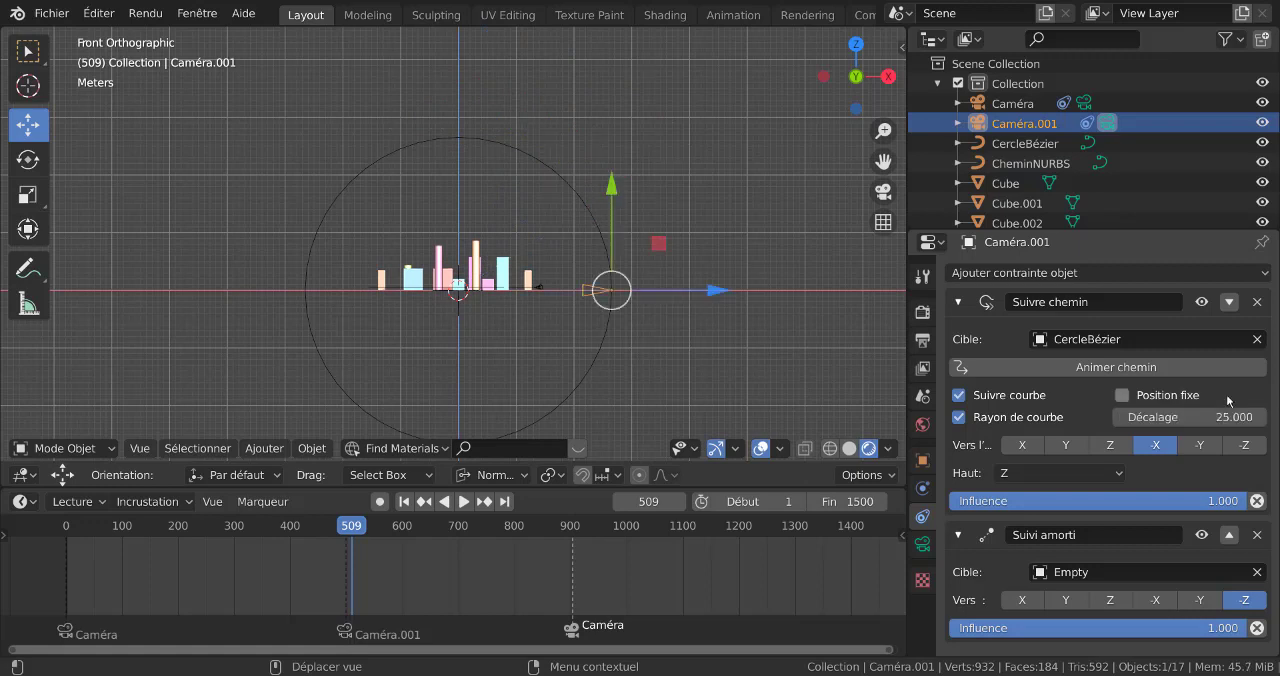
right_click(1175, 417)
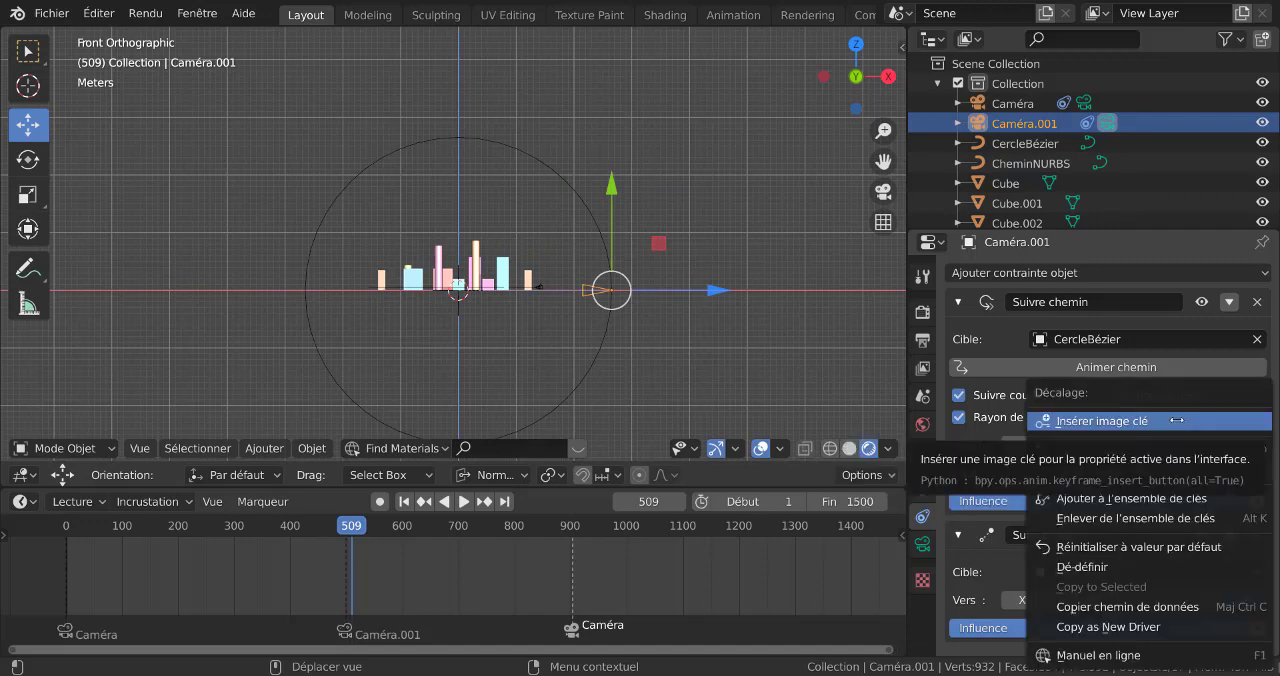
click(1172, 417)
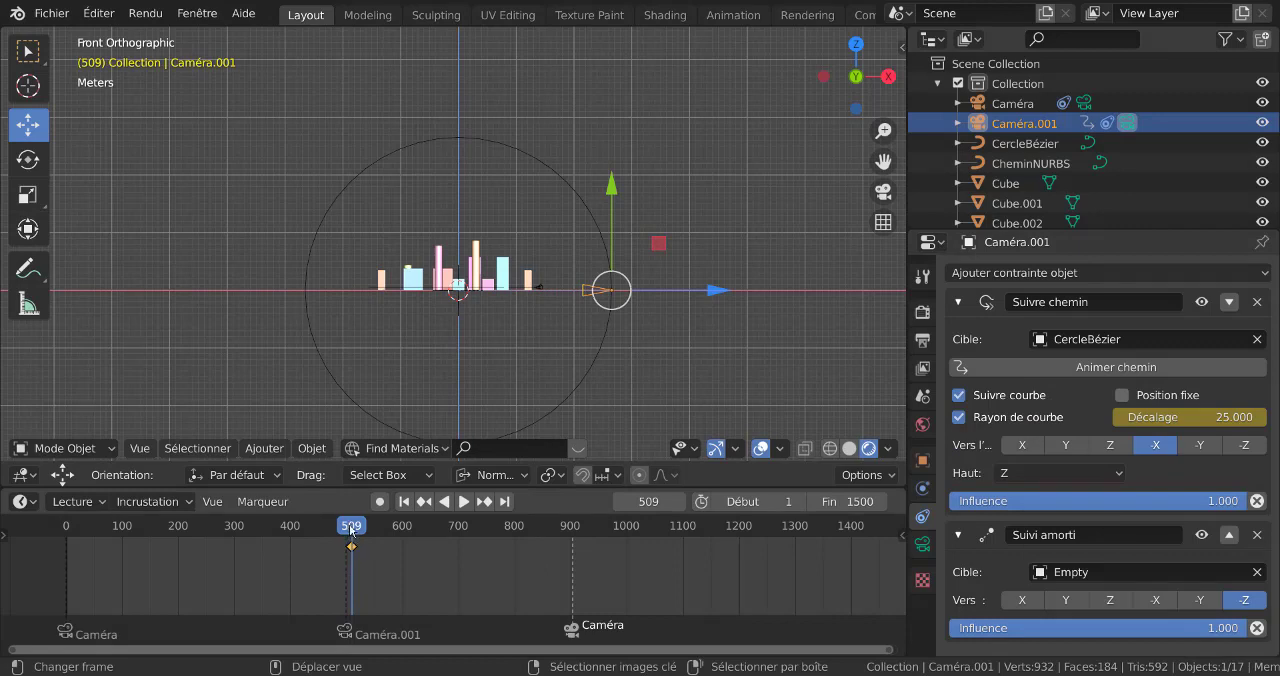
Set the Suivre chemin offset (Décalage) to 75 at frame 900 and insert a keyframe on it
drag(351, 530, 572, 543)
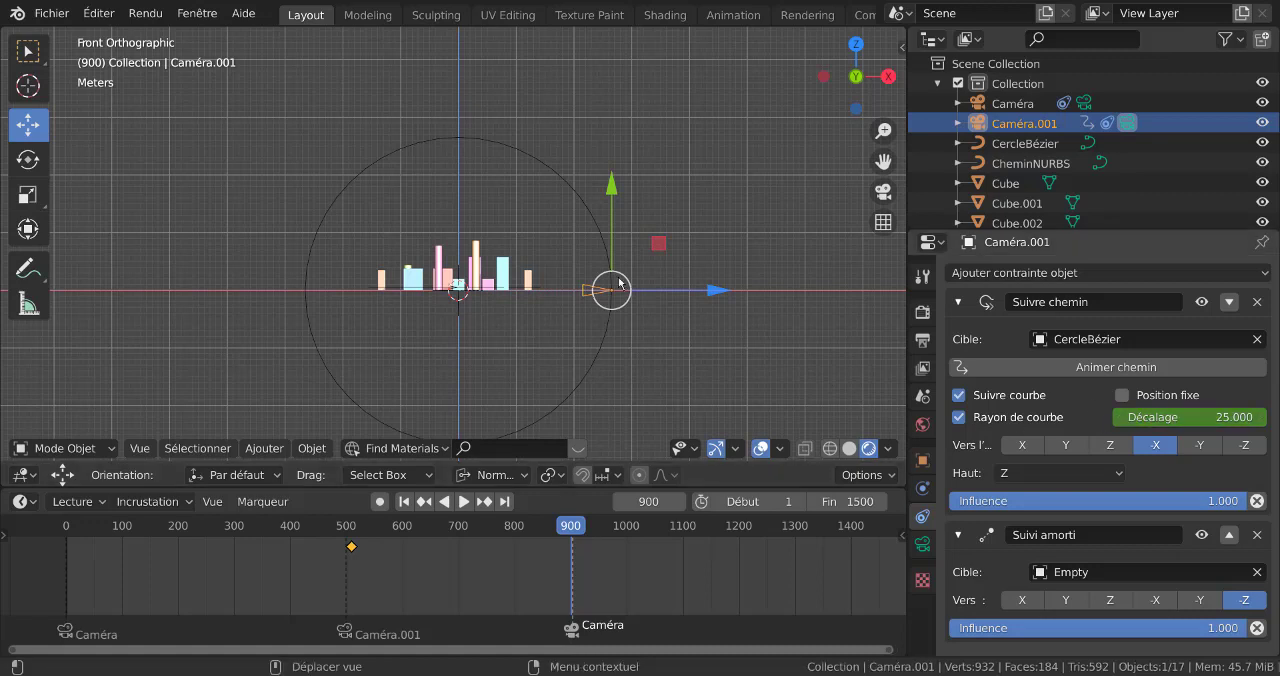
click(1192, 420)
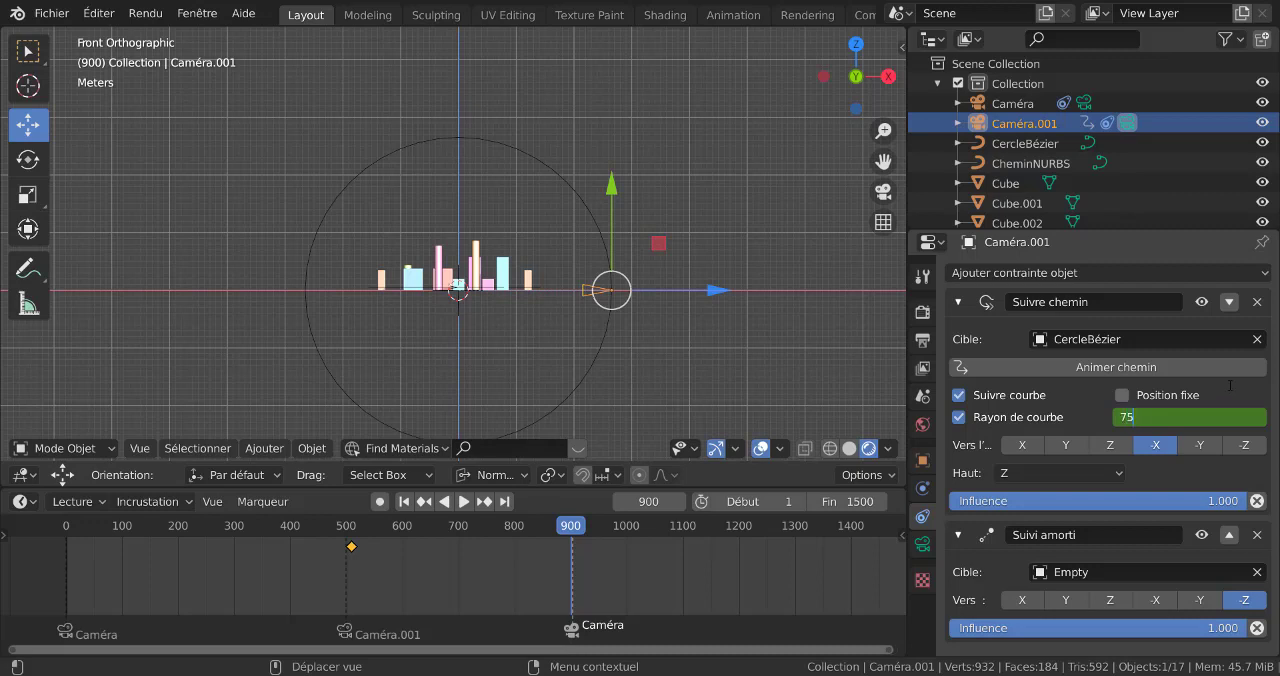
key(Return)
right_click(1206, 418)
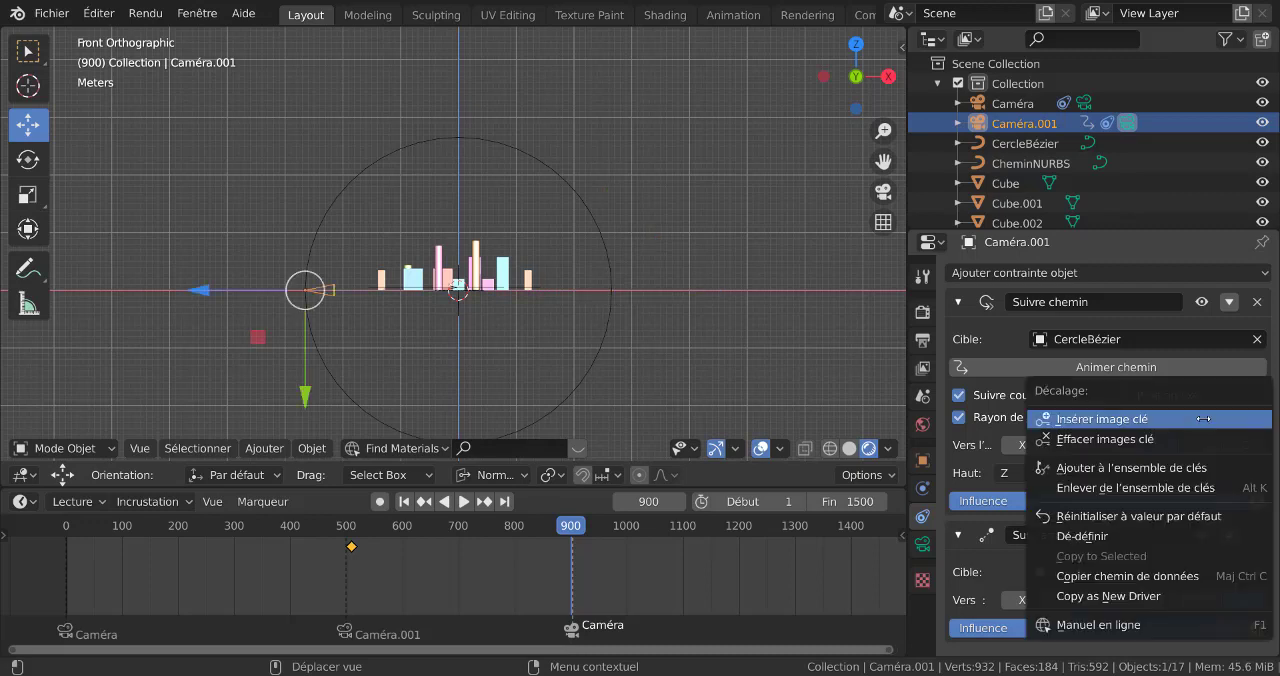
click(1203, 418)
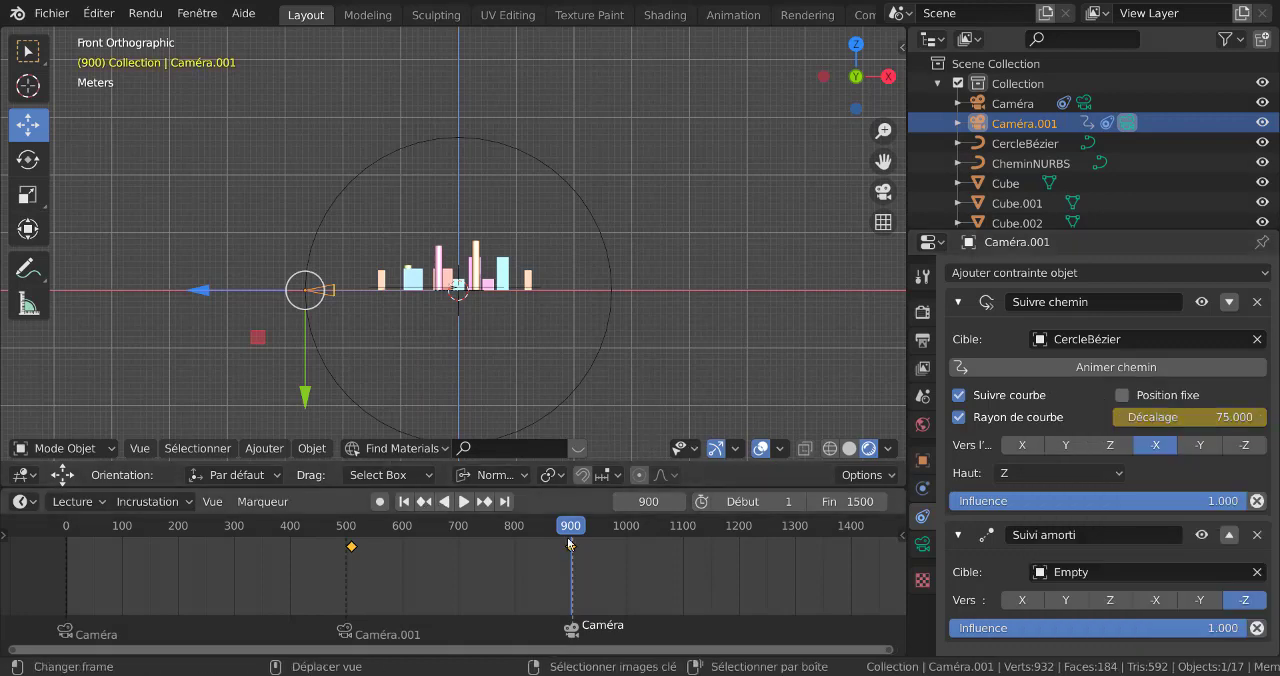
Scrub back from frame 900 to 503 in a perspective view to check Caméra.001's travel along the circle
drag(568, 543, 568, 611)
middle_drag(690, 420, 650, 306)
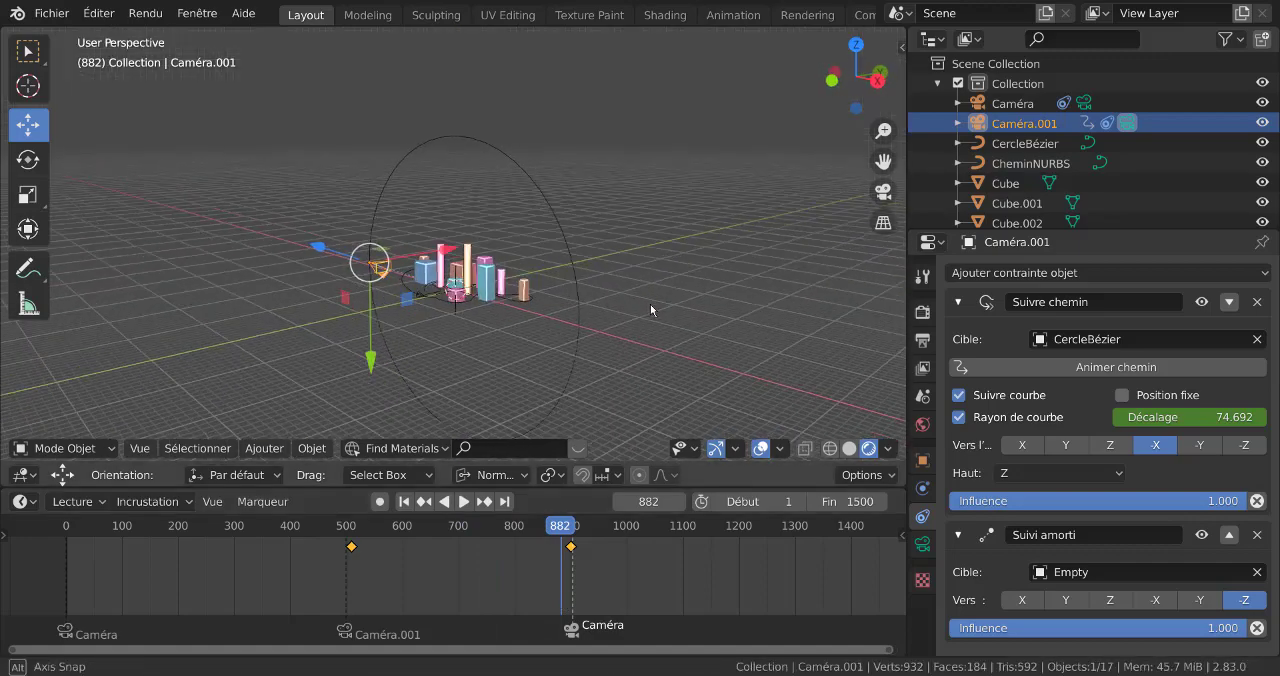
scroll(657, 301, up, 4)
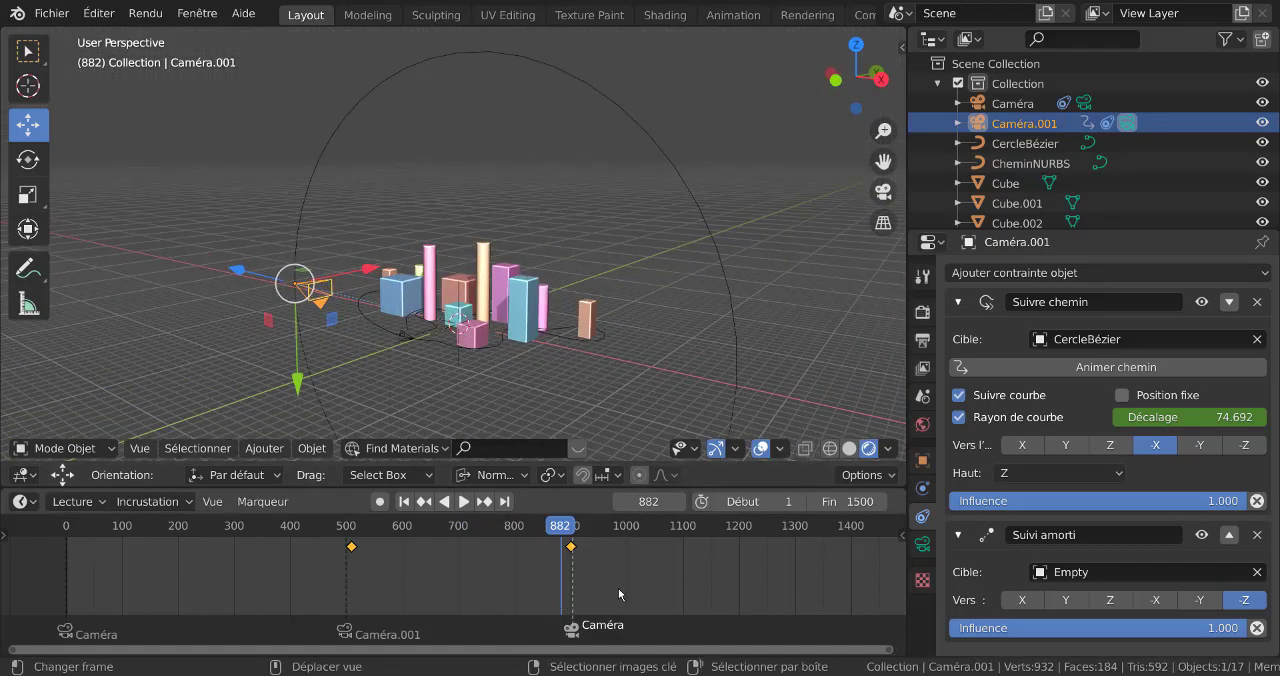
drag(560, 525, 349, 533)
key(space)
key(Escape)
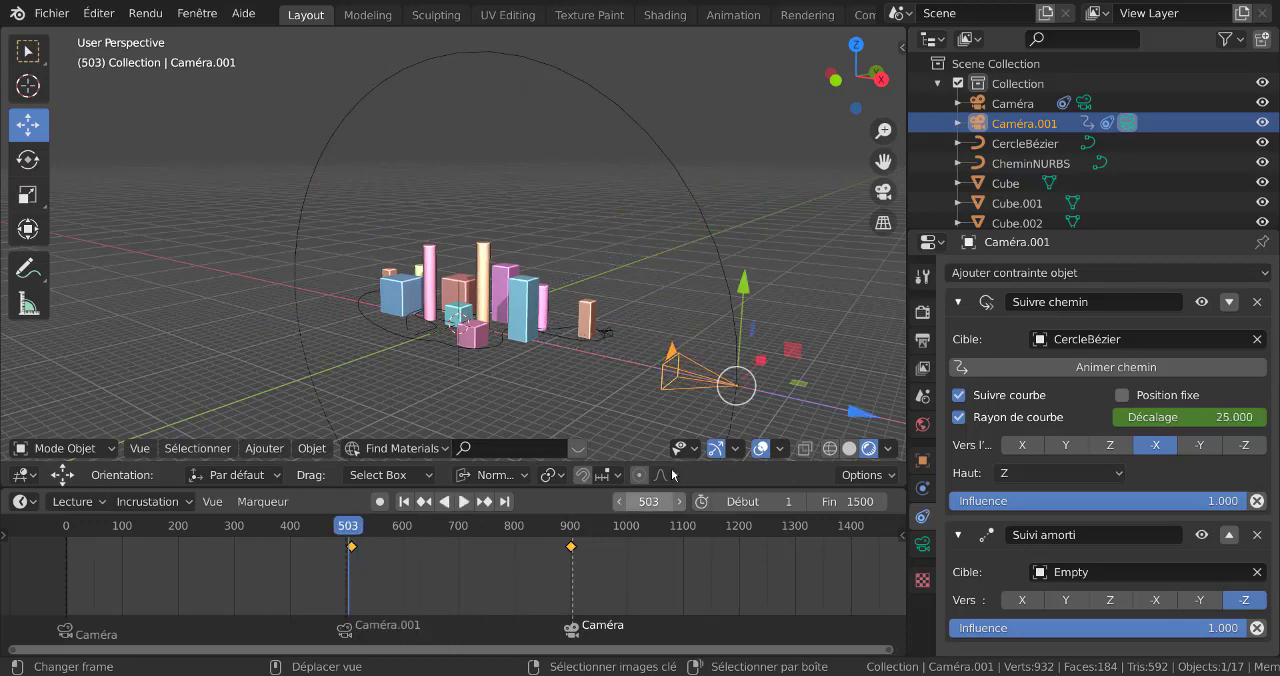
Play the animation through Caméra.001 from frame 503 to examine its pass over the scene
key(KP_0)
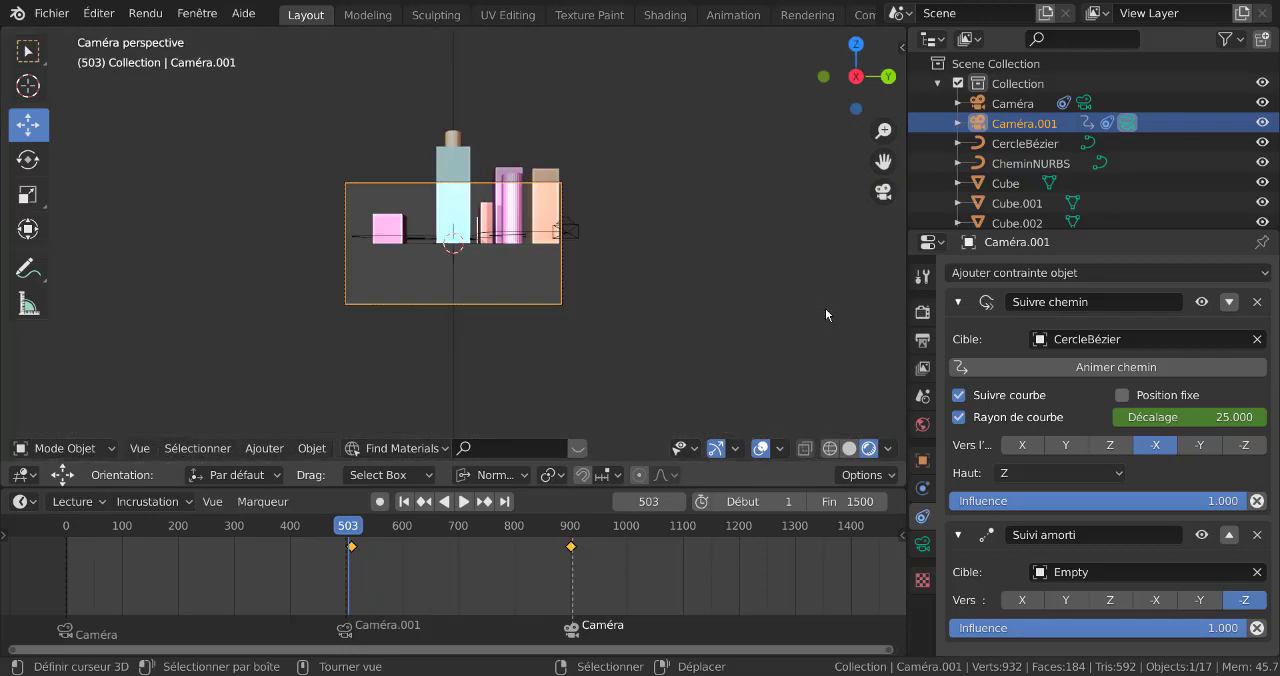
click(463, 501)
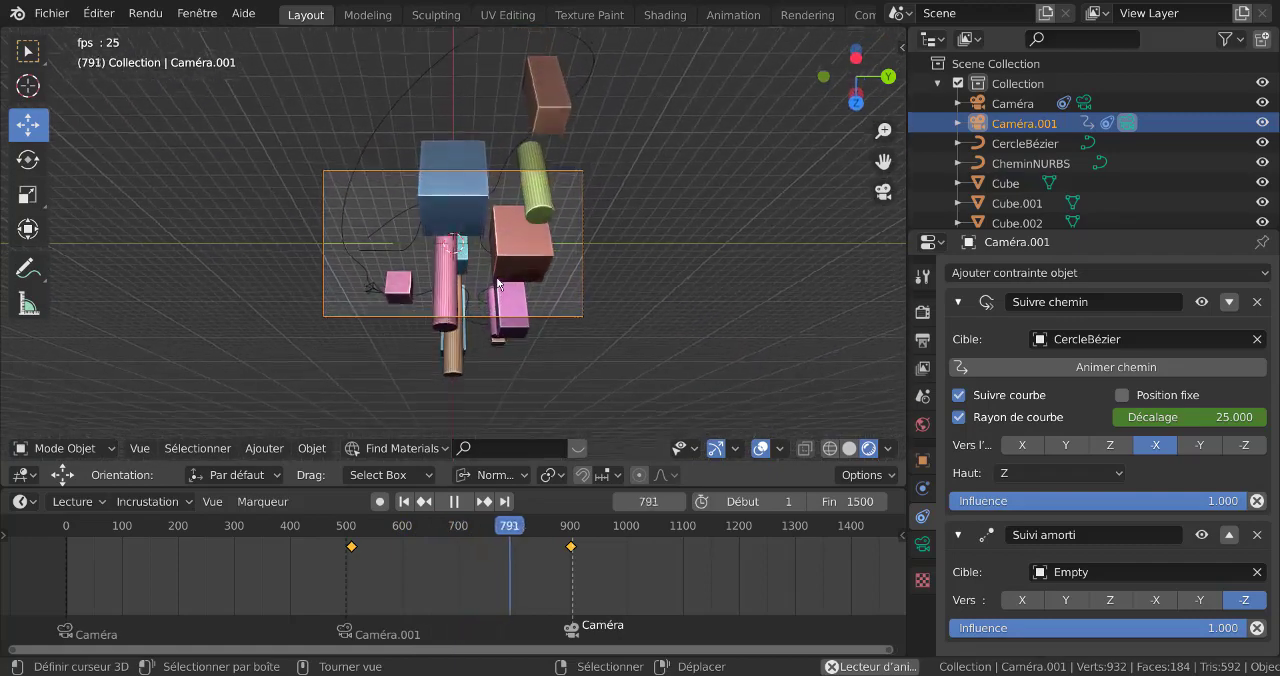
click(456, 502)
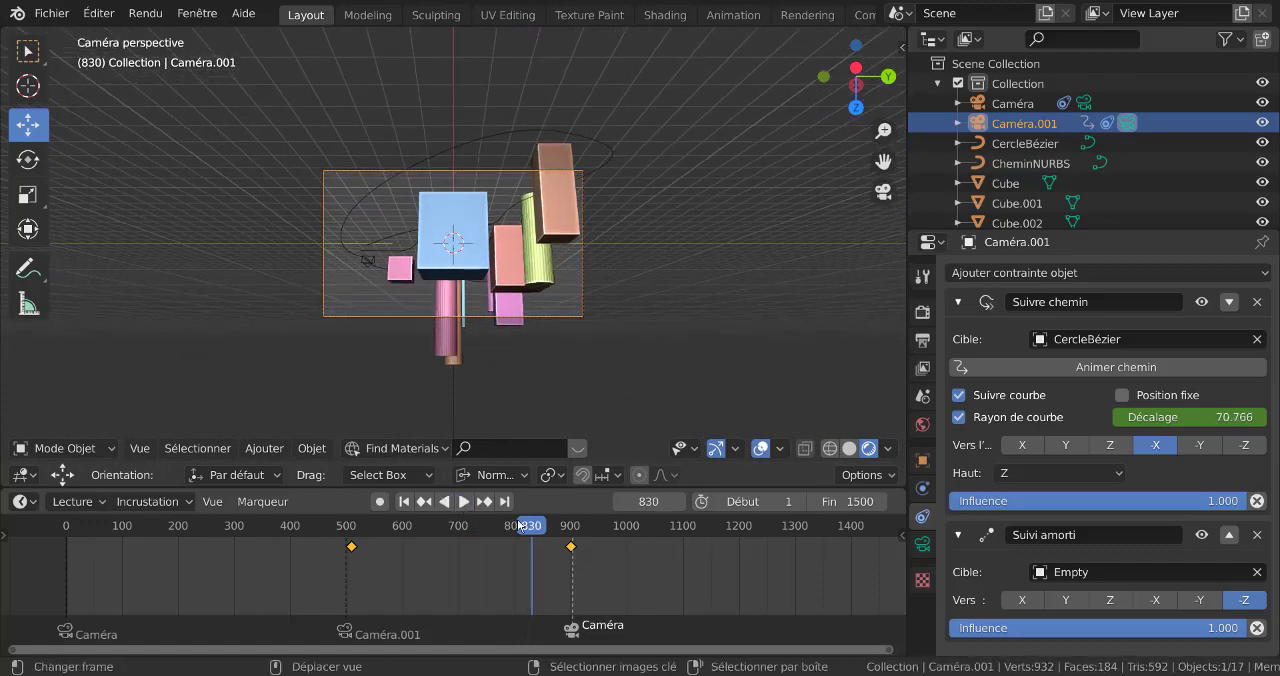
Go to frame 661, turn on automatic keyframing and record a keyframe for Caméra.001 in its current position
drag(538, 536, 437, 567)
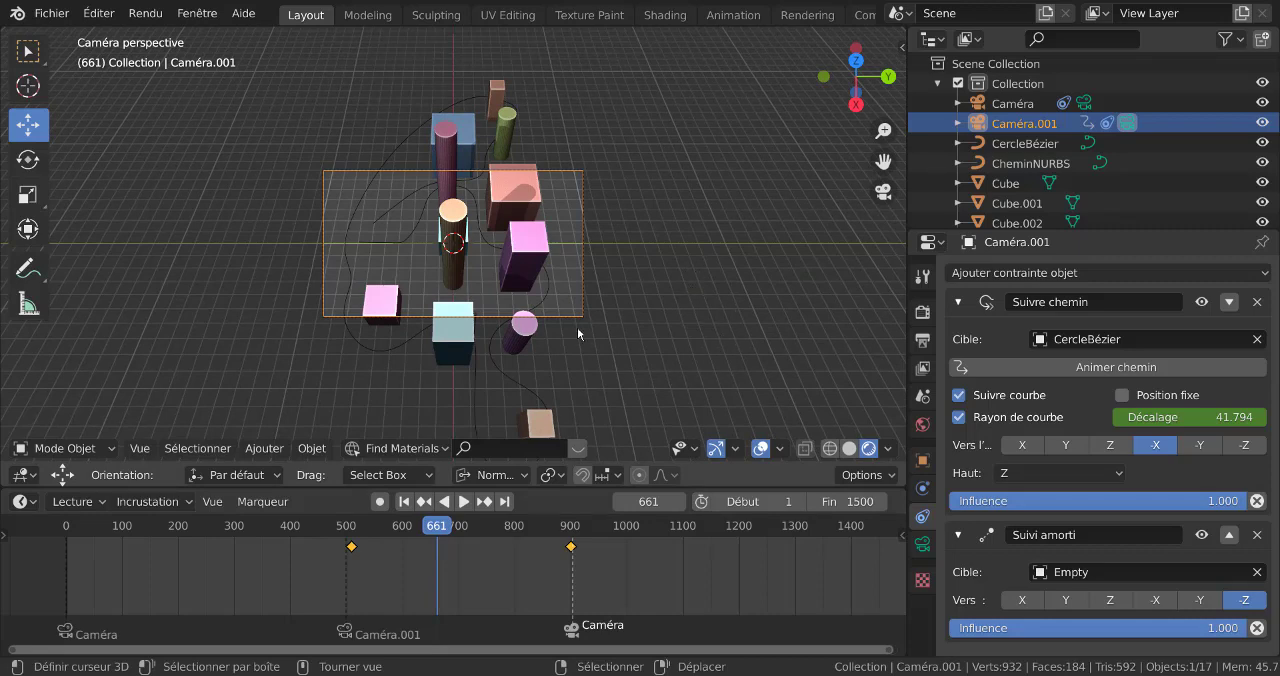
scroll(685, 351, down, 3)
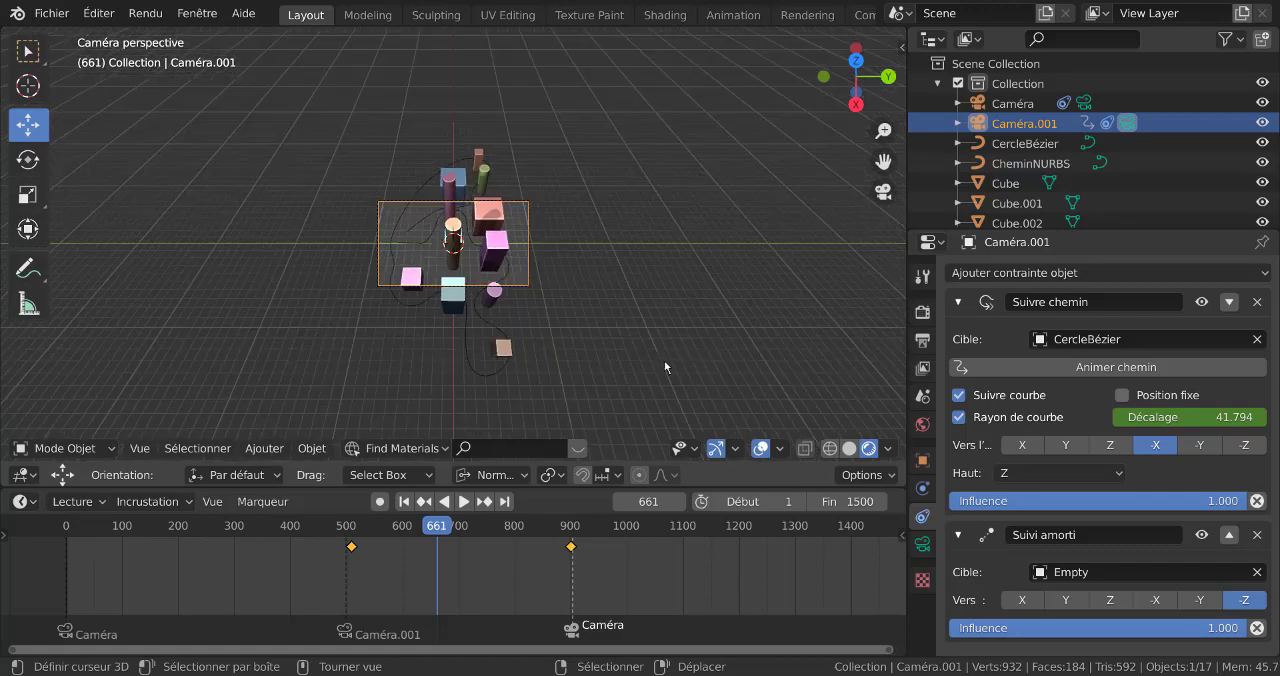
middle_drag(664, 360, 733, 218)
scroll(776, 312, down, 2)
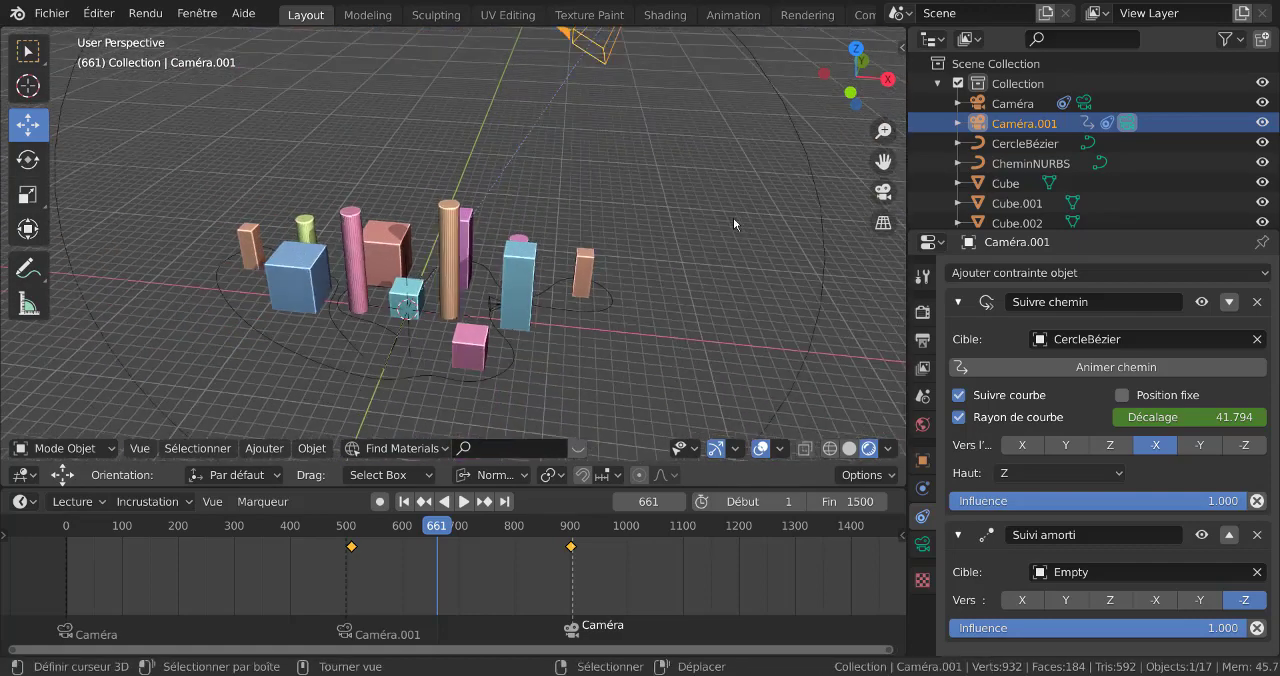
scroll(733, 218, down, 2)
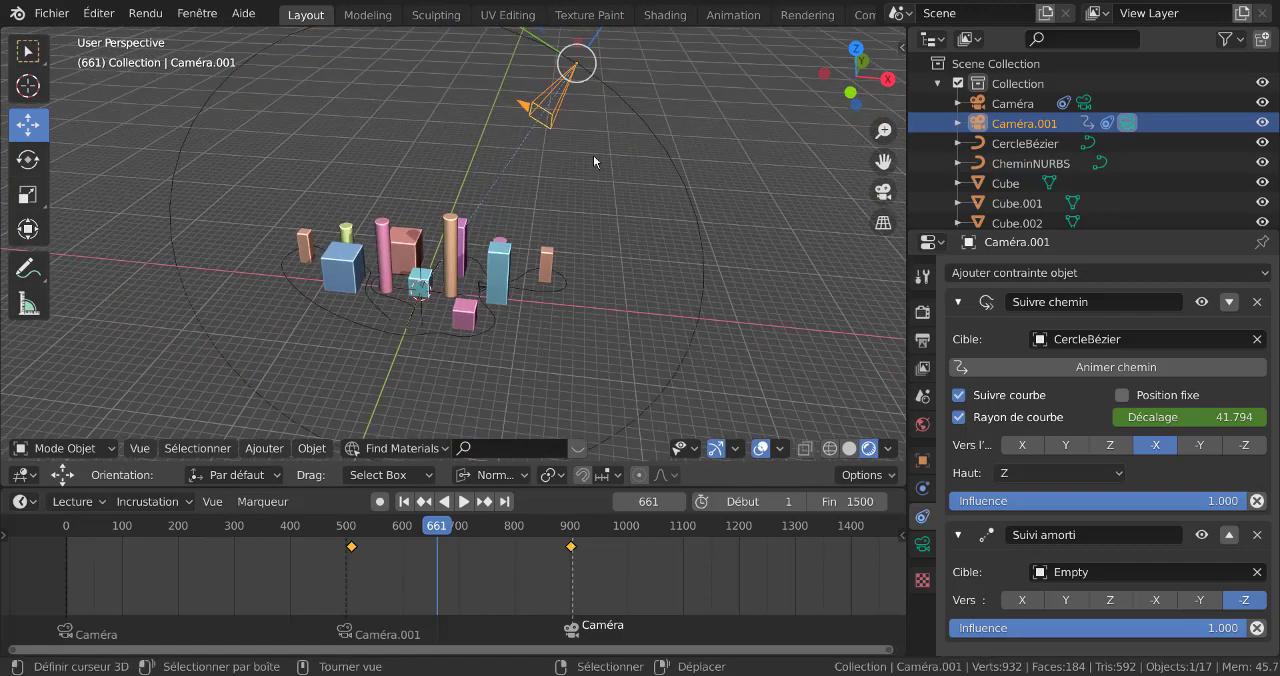
shift+middle_drag(634, 256, 605, 345)
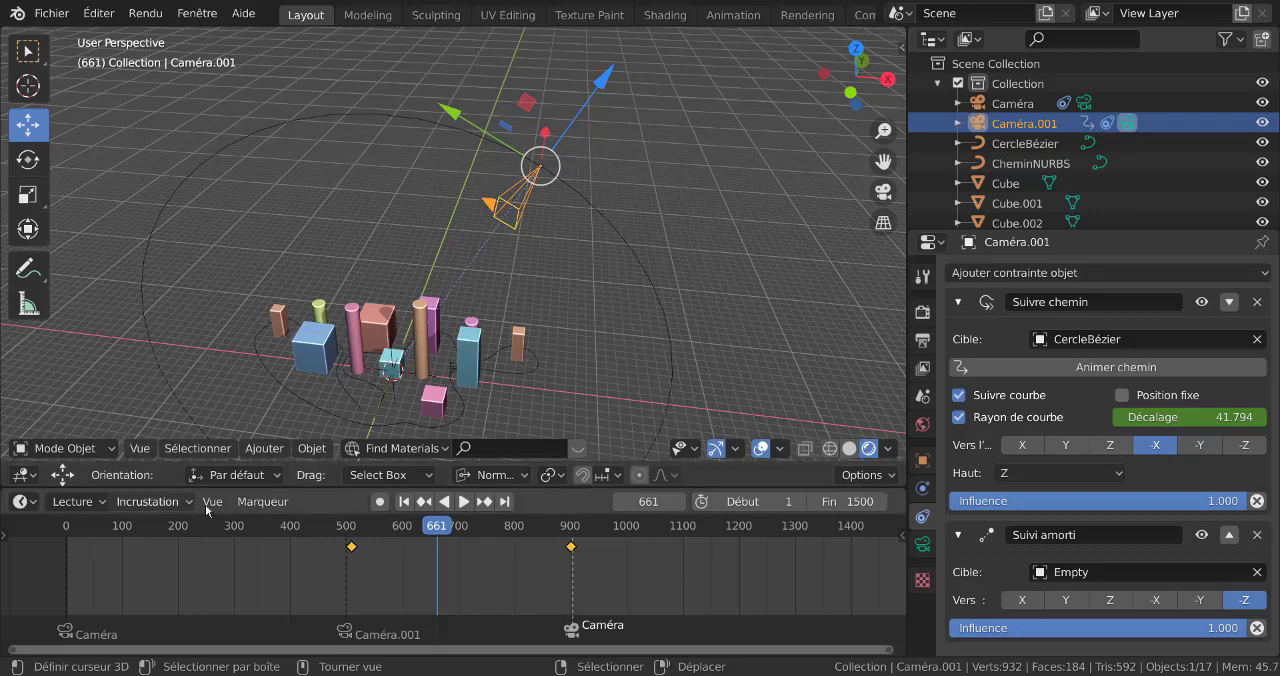
click(603, 86)
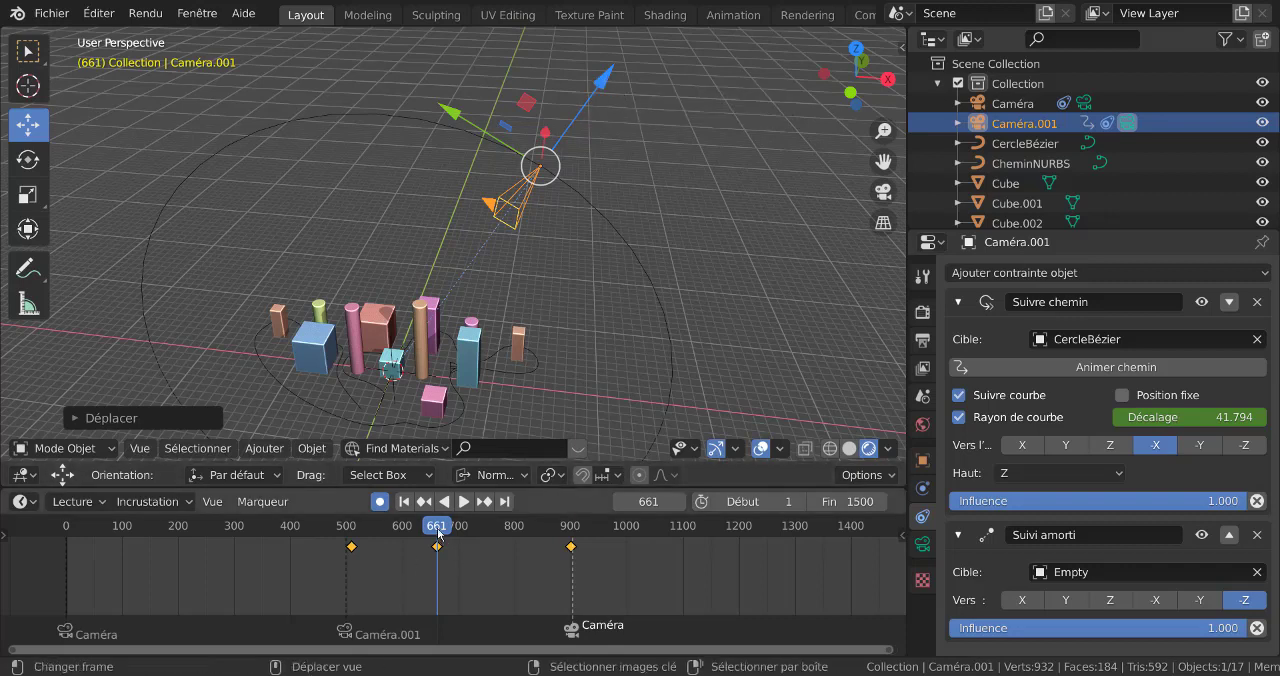
Rotate Caméra.001 by 180° at frame 755 with automatic keyframing on
drag(438, 534, 490, 538)
scroll(430, 187, down, 3)
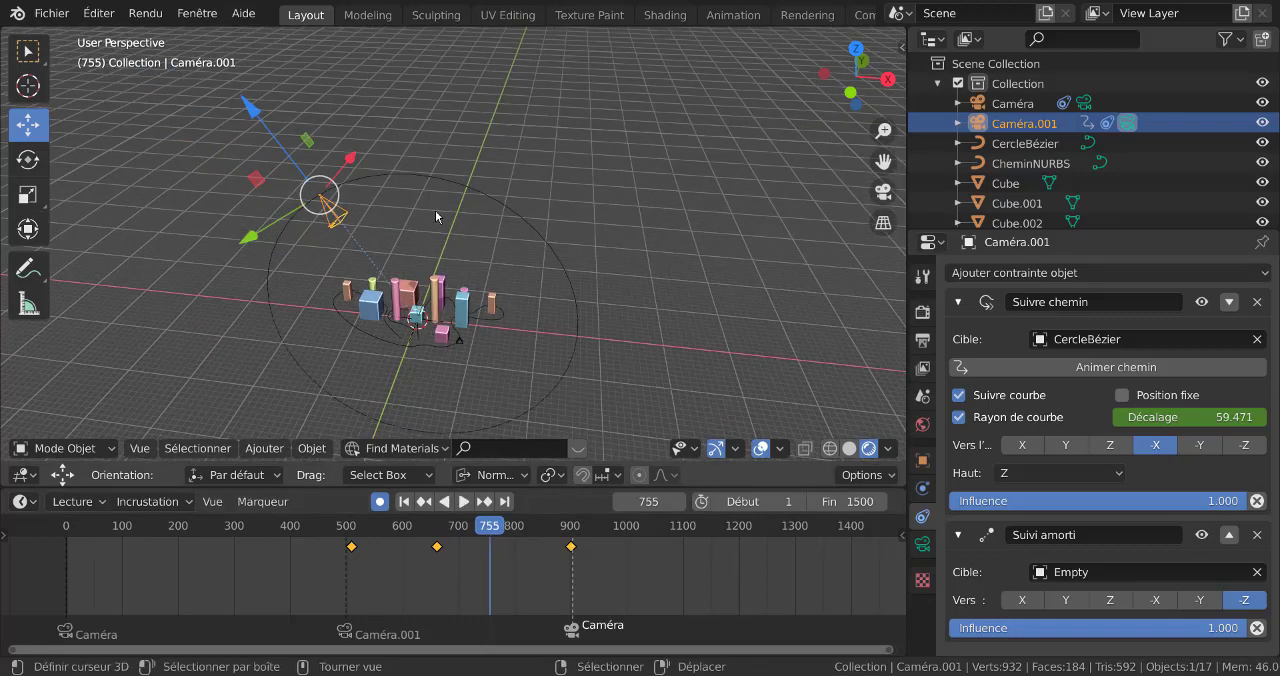
key(r)
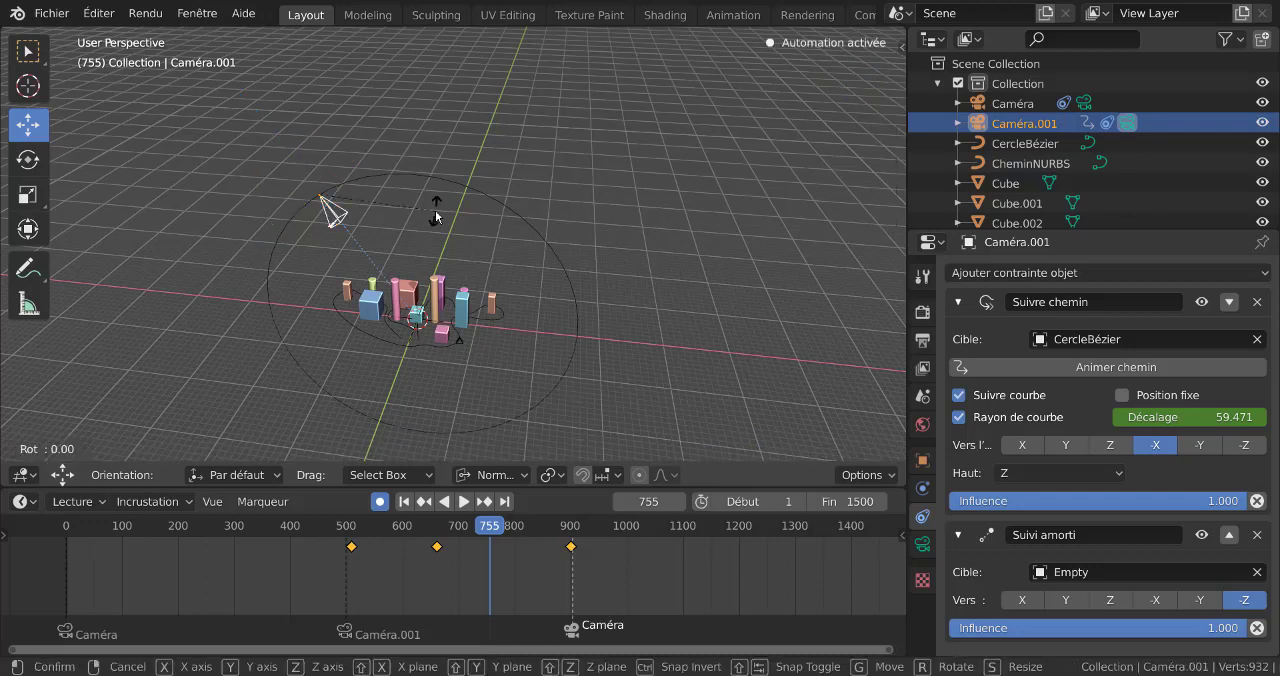
text(180)
key(Return)
Play the animation from frame 590 in a perspective view to check how Caméra.001 turns along the circle
middle_drag(435, 210, 386, 152)
scroll(381, 237, up, 2)
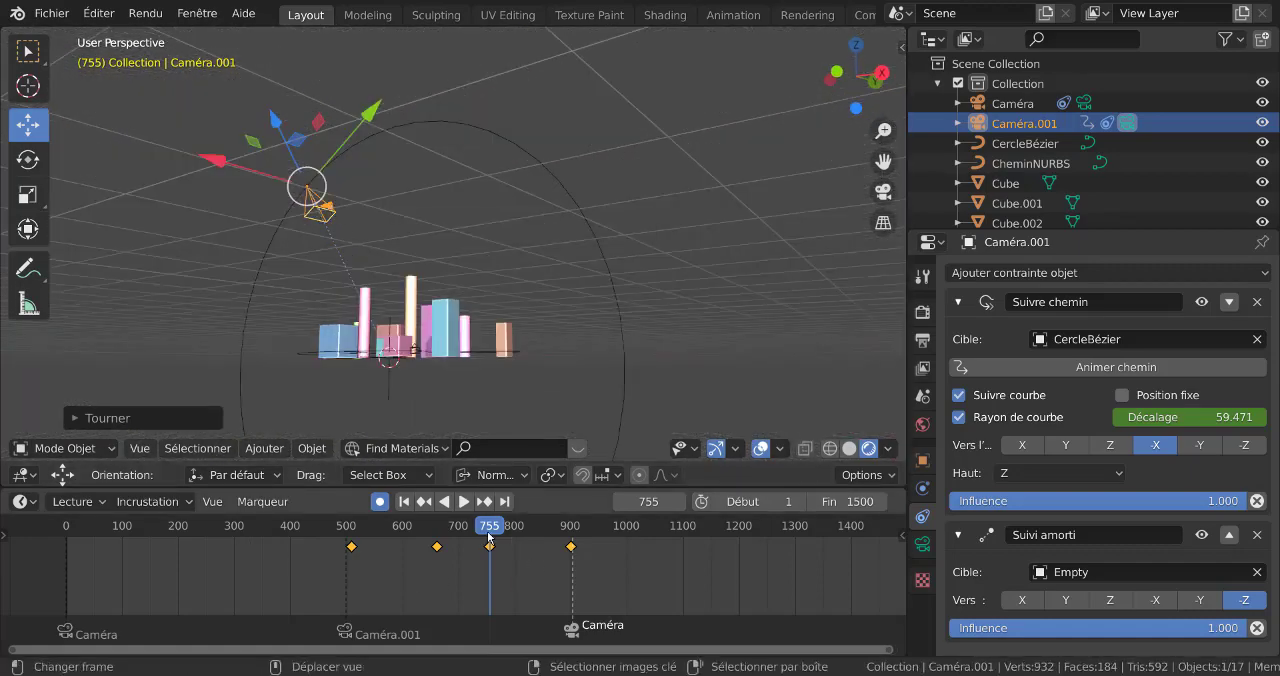
drag(489, 537, 397, 533)
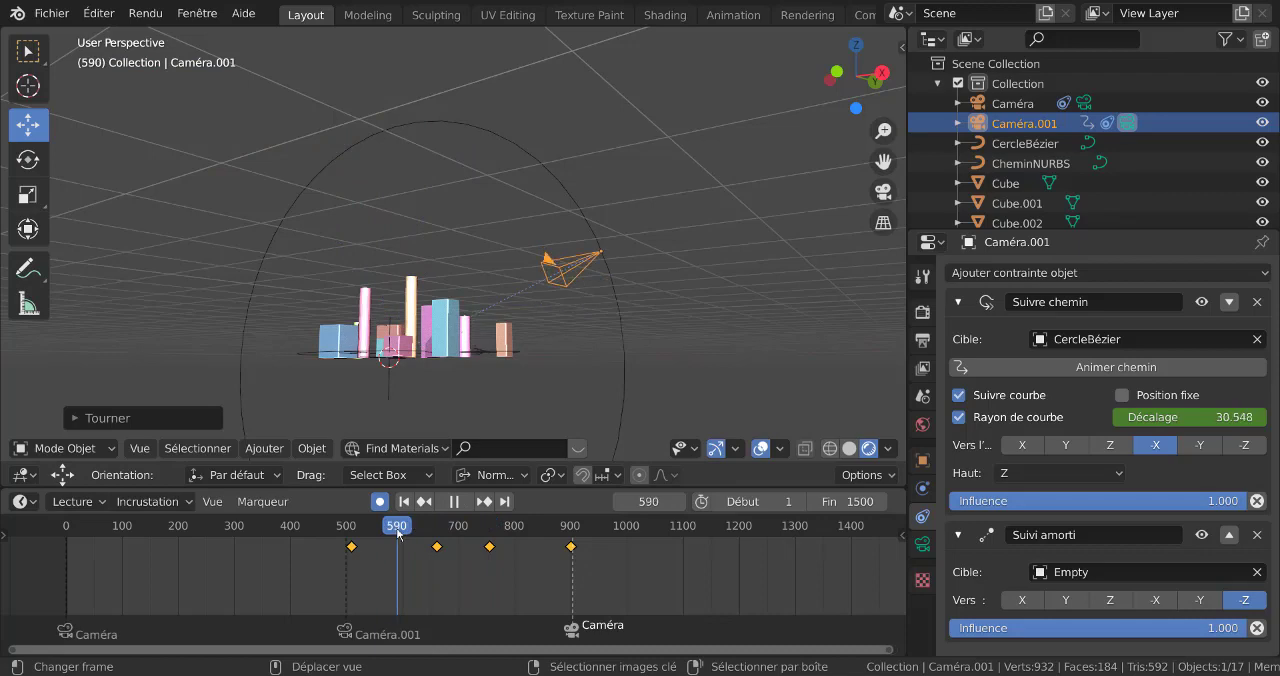
middle_drag(562, 343, 640, 371)
scroll(640, 371, up, 1)
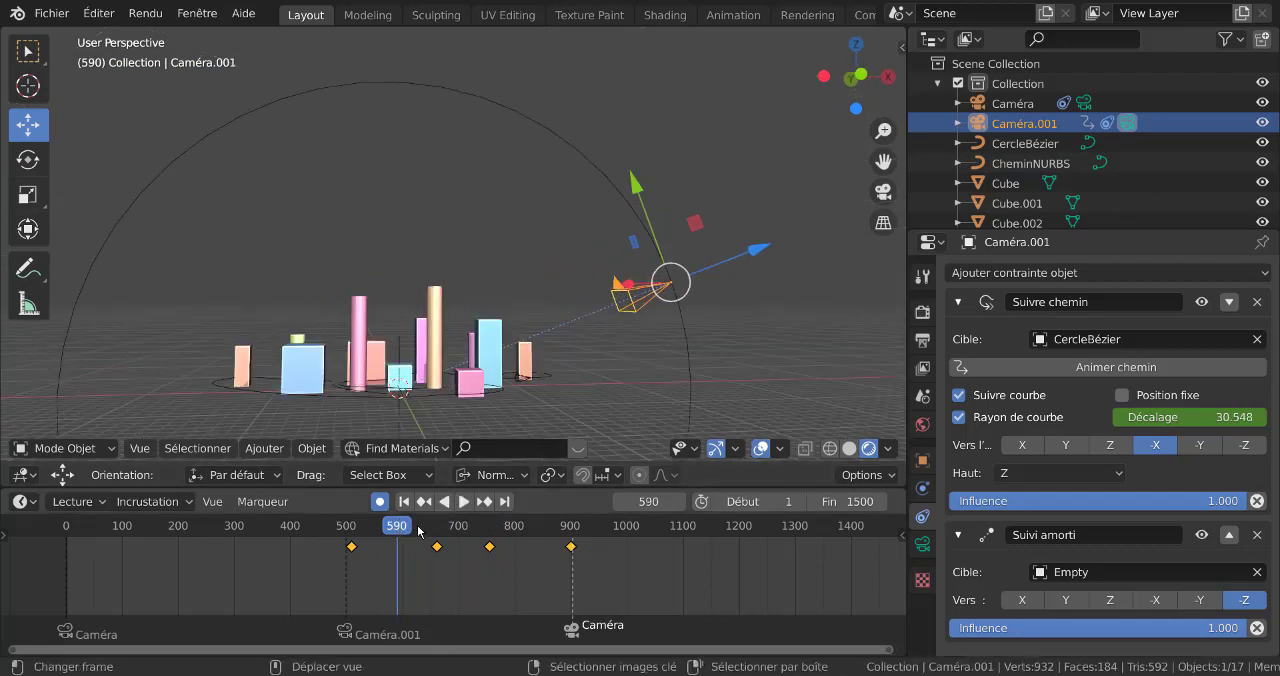
key(space)
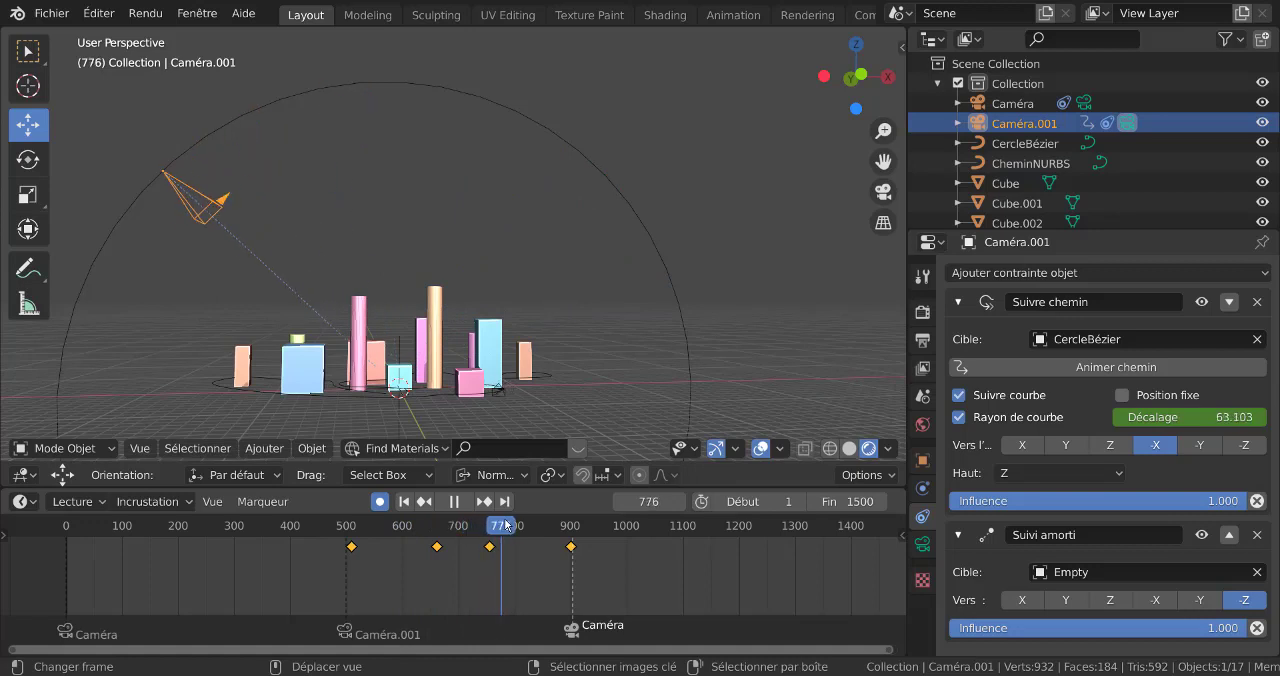
drag(523, 526, 516, 526)
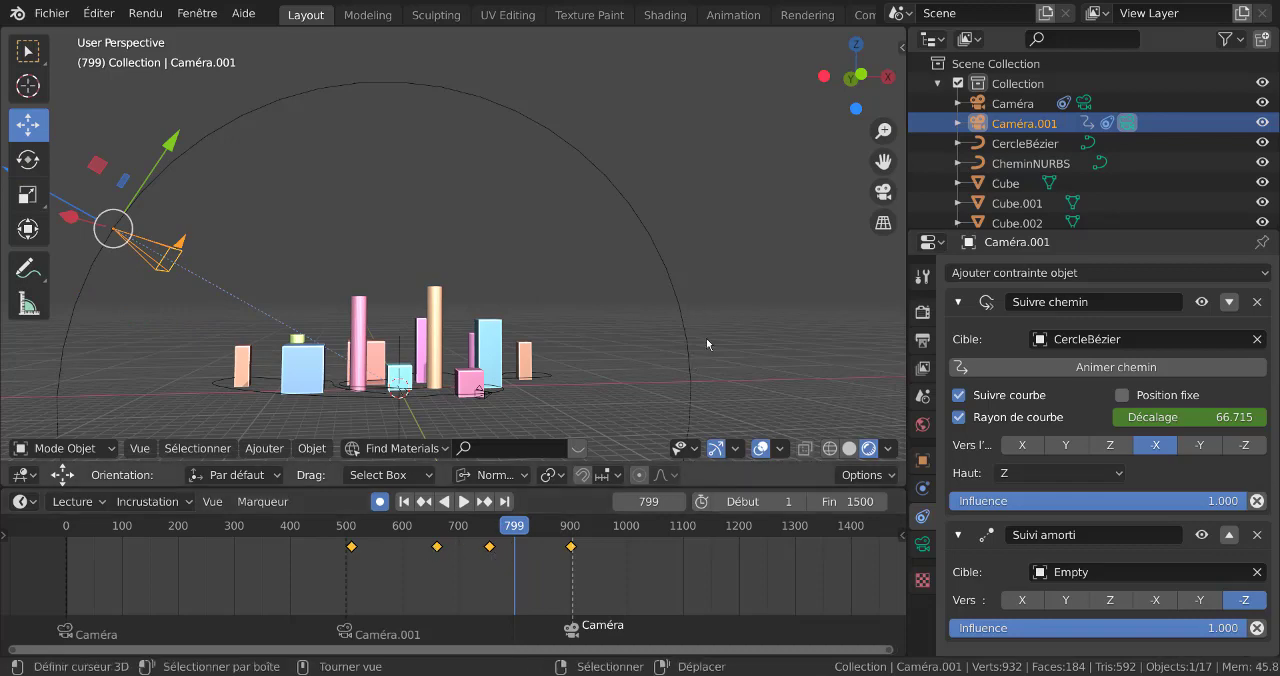
Play the animation in camera view from frame 488 to check the turn as Caméra.001 sees it
key(KP_0)
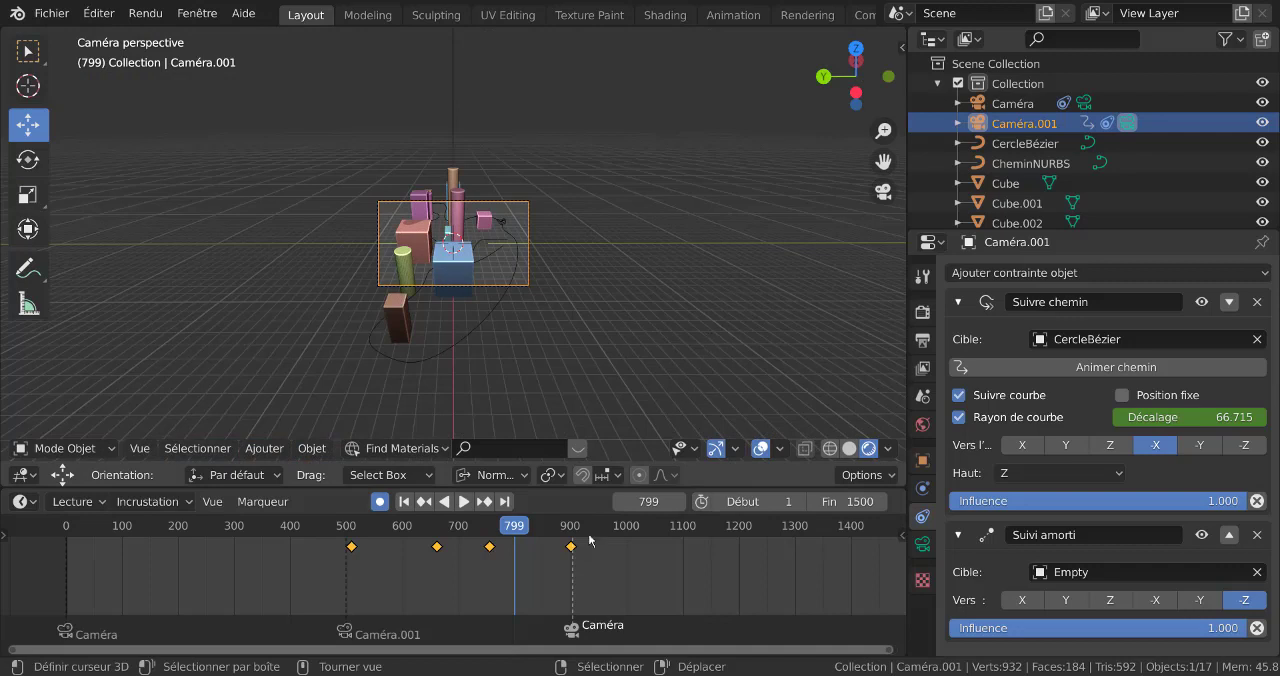
click(341, 578)
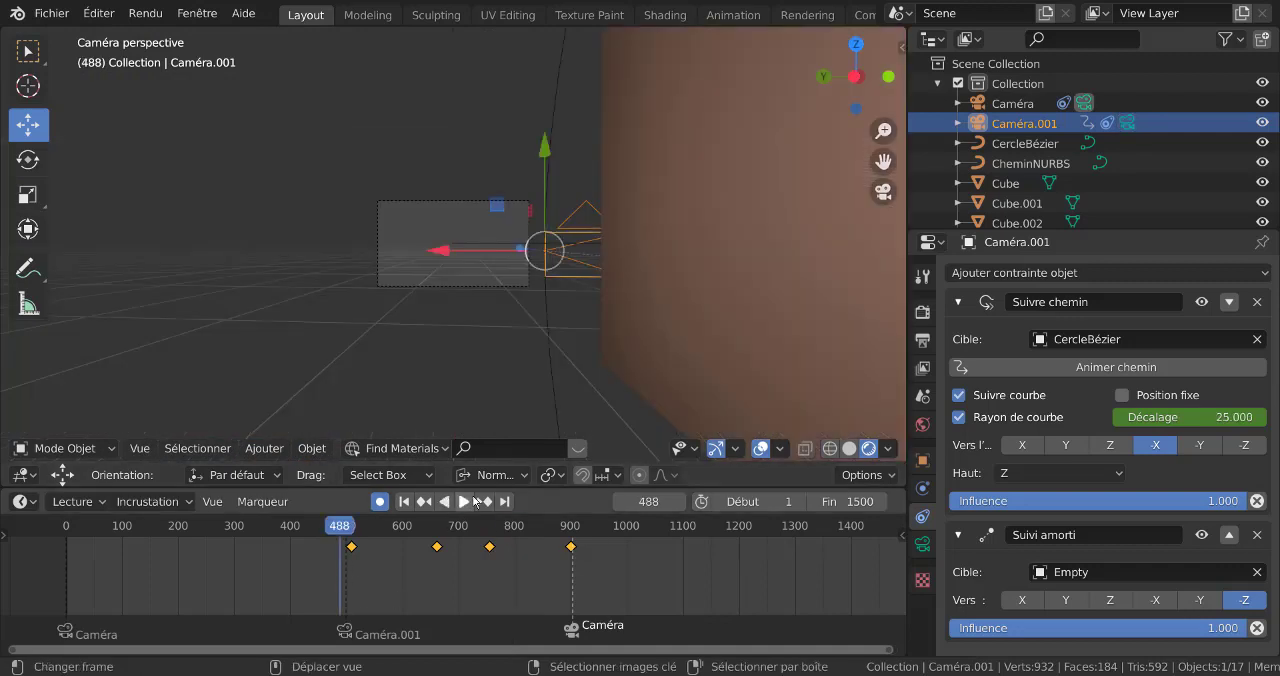
click(464, 502)
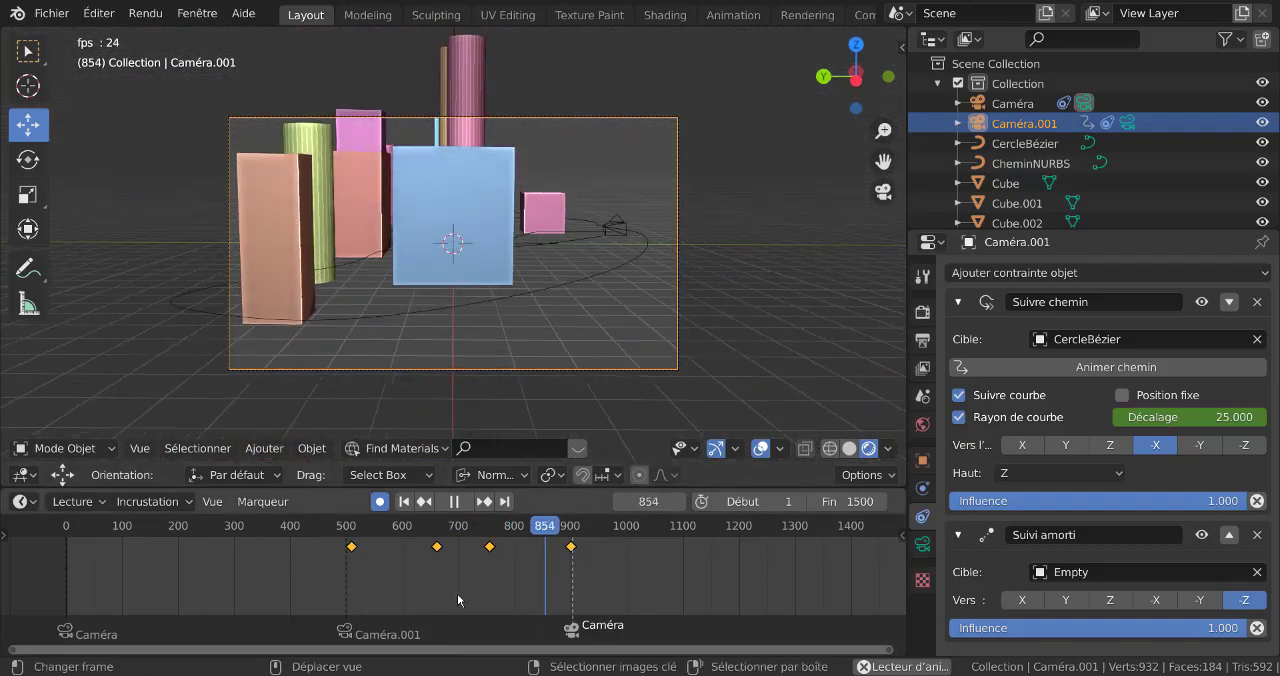
Move the keyframe at frame 661 earlier to about frame 600 and replay from before the Caméra.001 marker
click(440, 549)
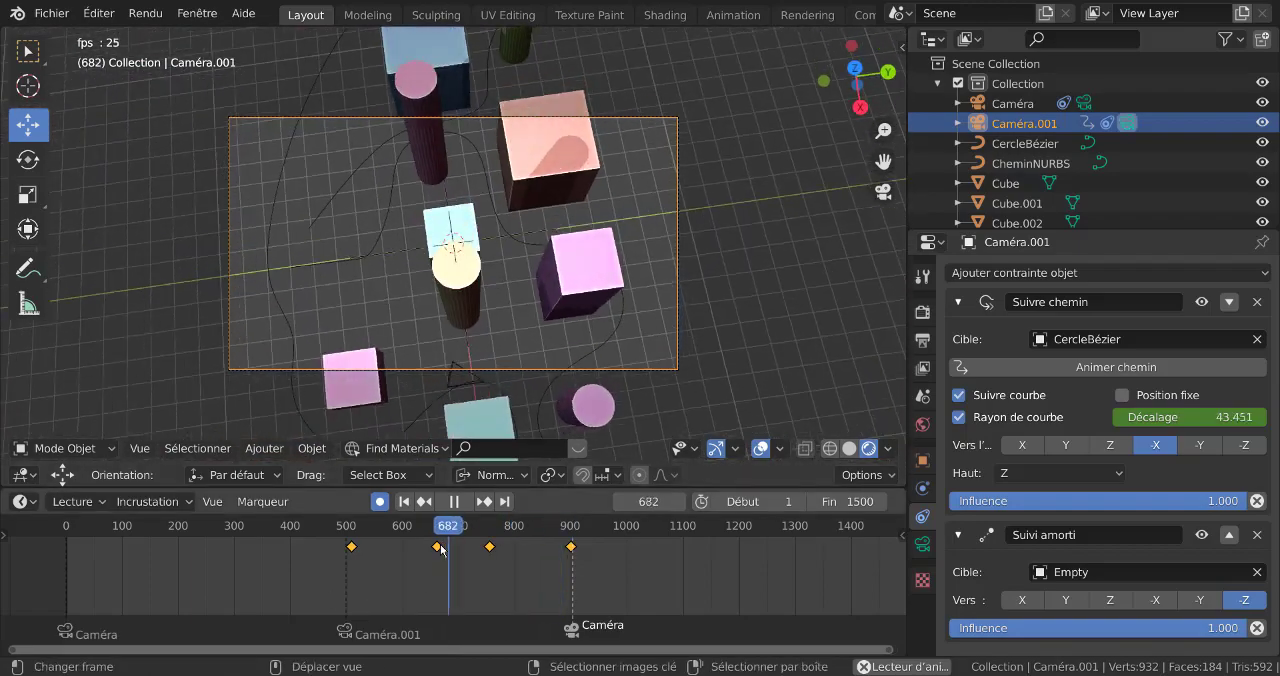
click(439, 548)
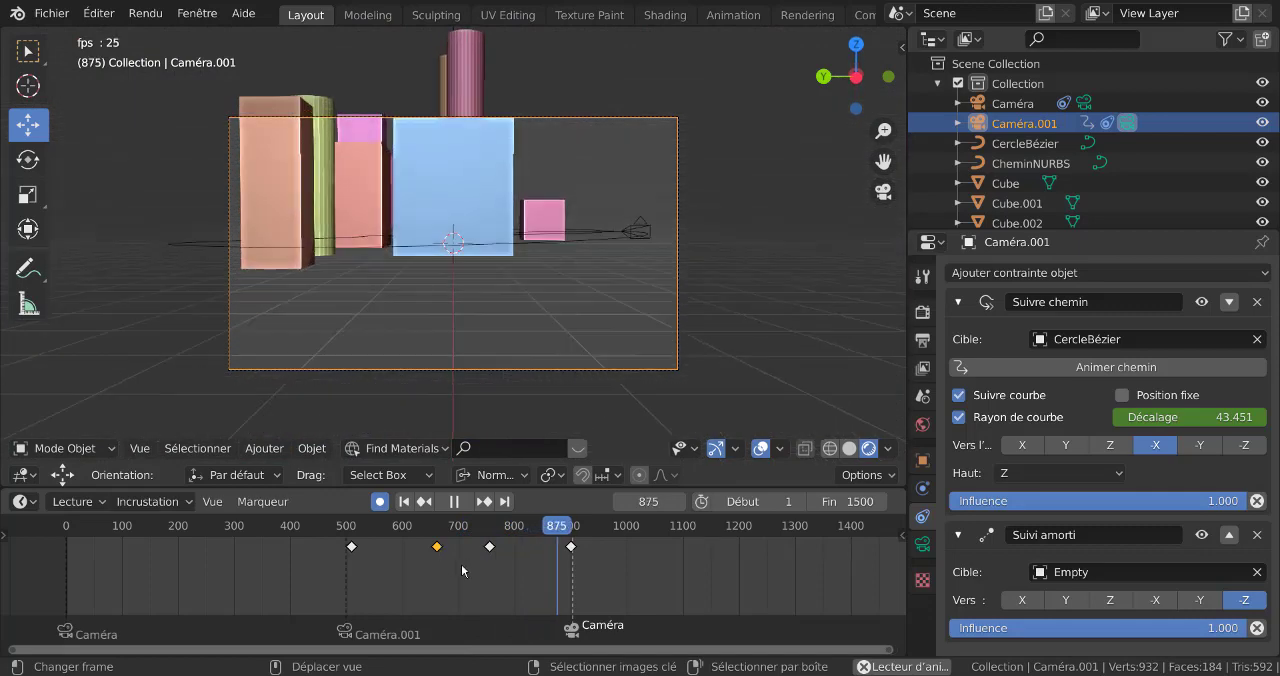
drag(441, 550, 415, 566)
click(328, 579)
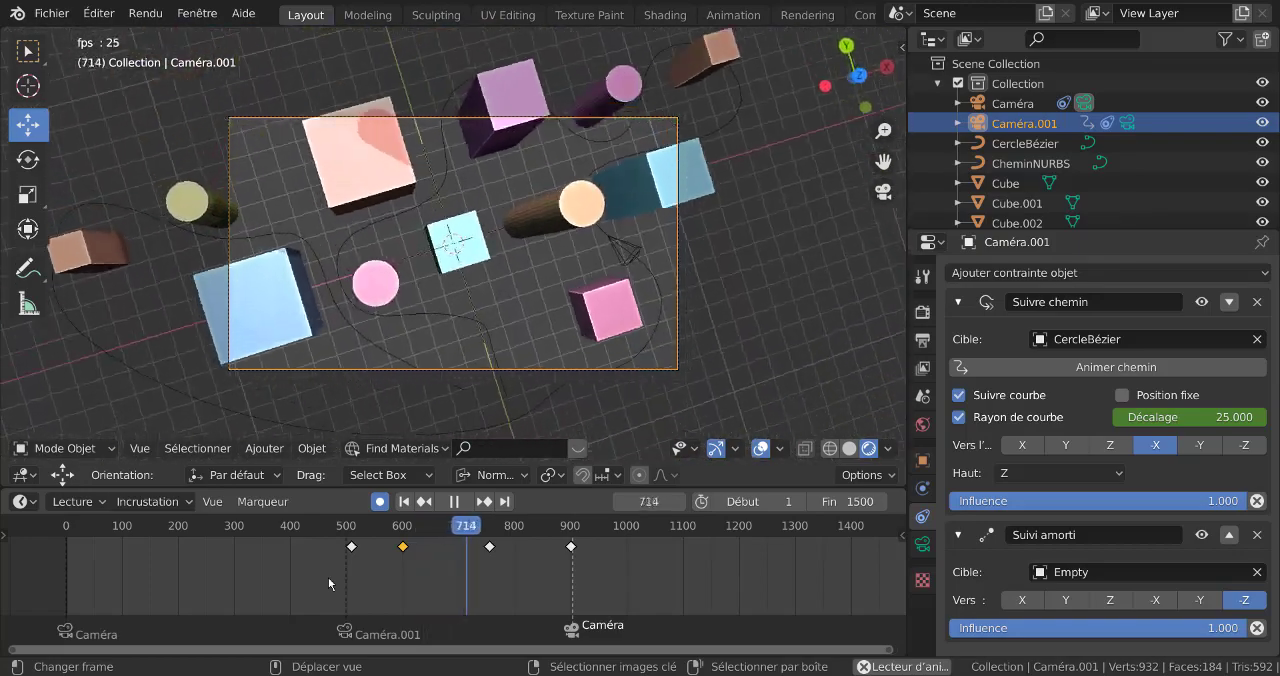
Move the rotation keyframe at frame 755 later to about frame 803
click(487, 555)
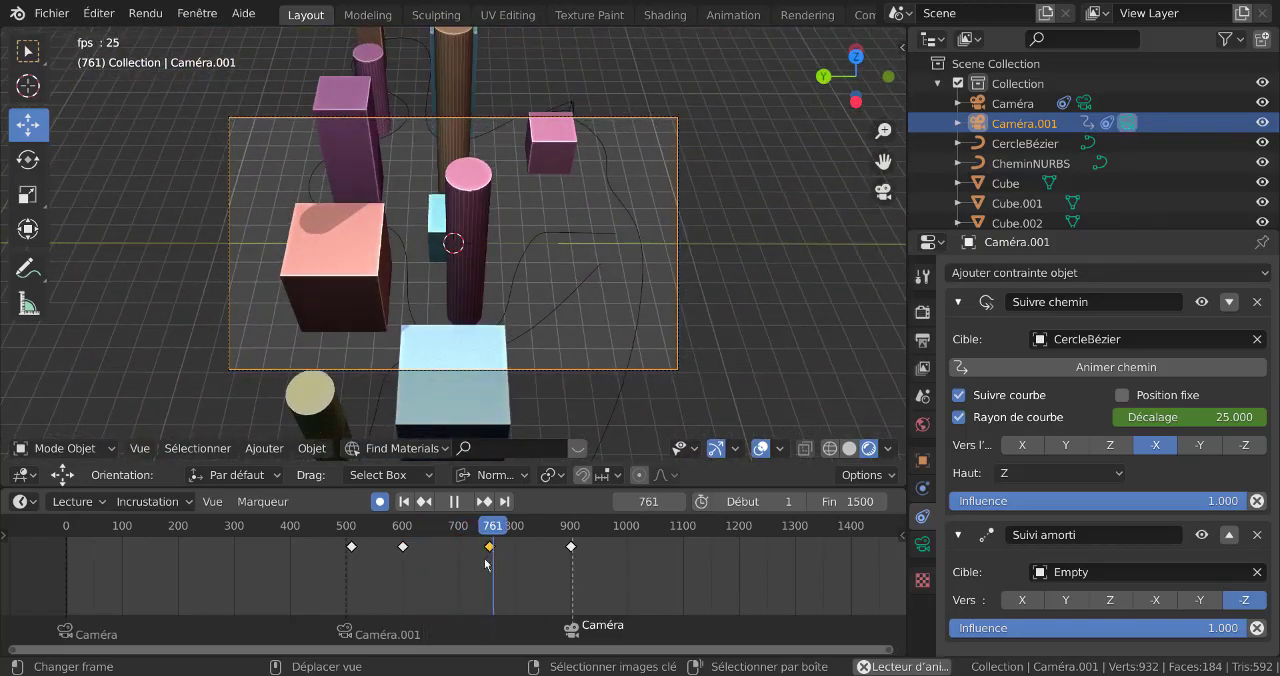
key(g)
click(506, 577)
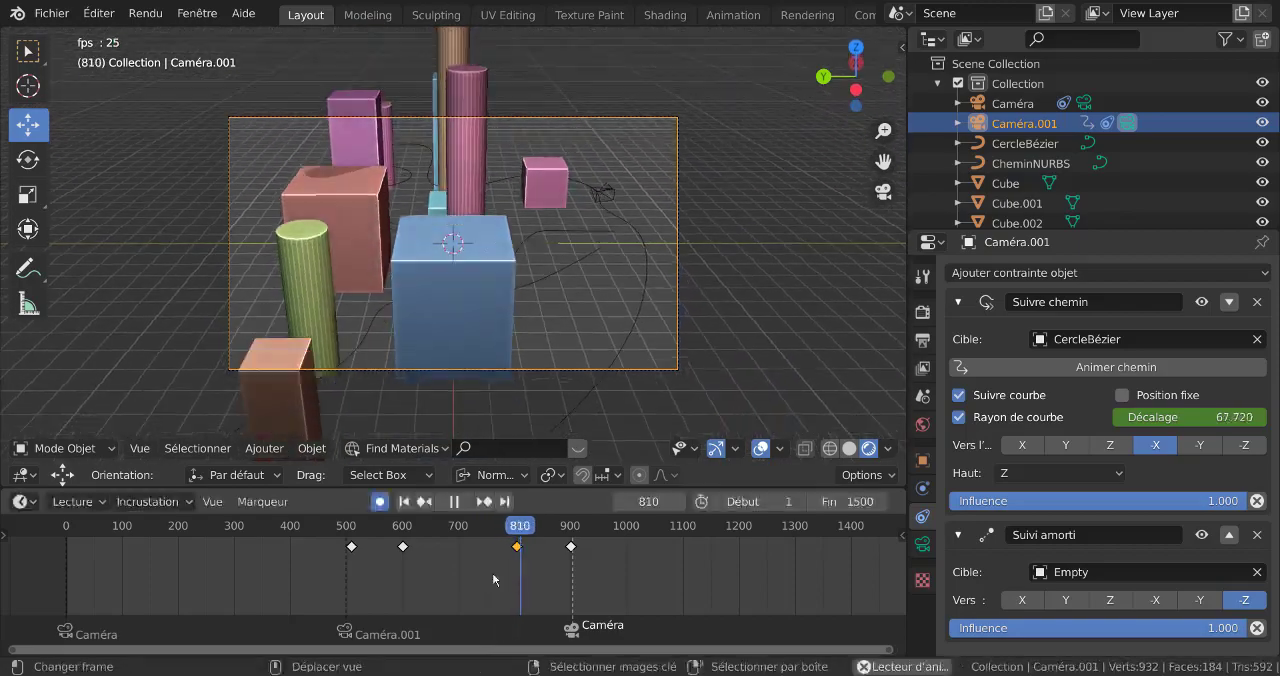
Move Caméra.001's late rotation keyframe earlier to about frame 640 and replay from before the first keyframe
click(377, 562)
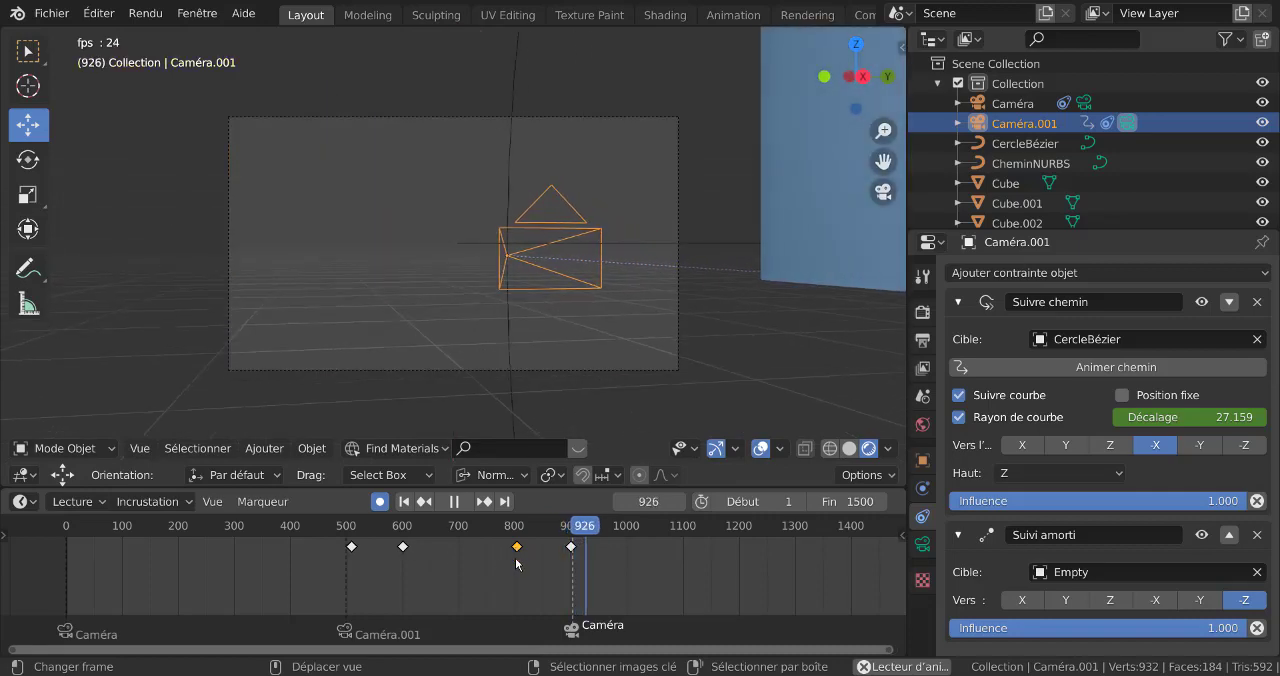
key(g)
click(425, 601)
click(383, 596)
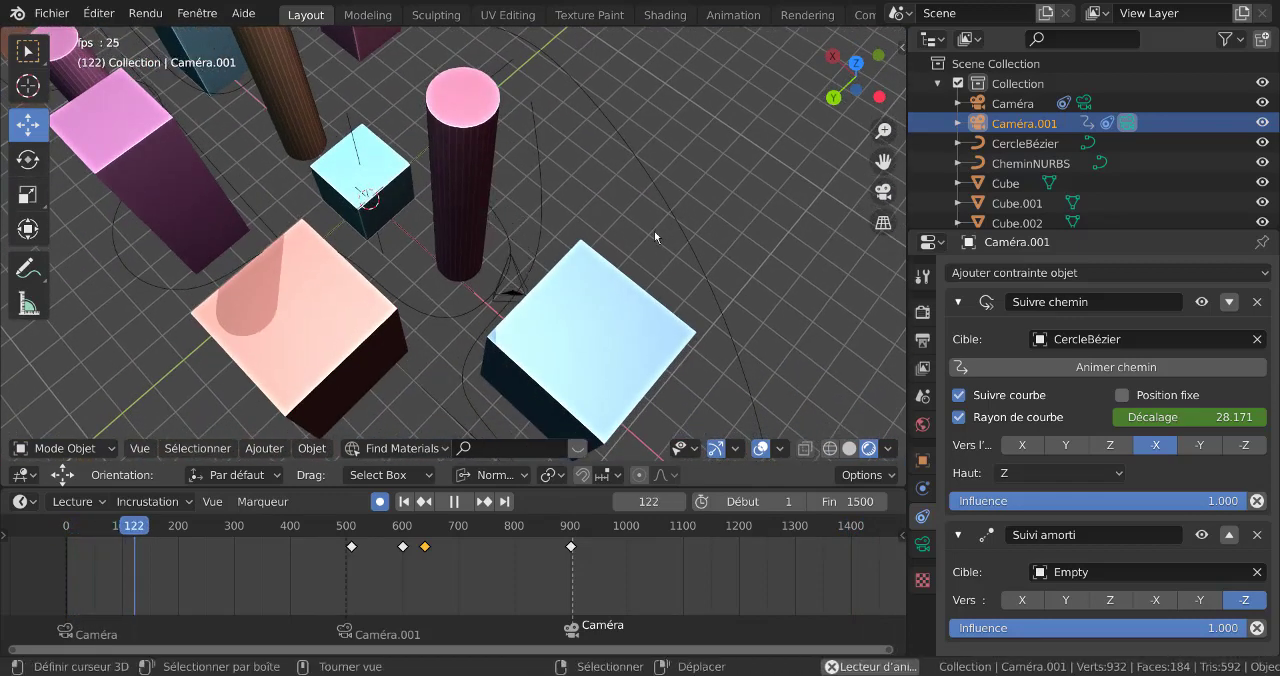
Select Caméra in top view and keyframe a rotation of about 53° at frame 142 of its path
key(KP_7)
scroll(507, 184, down, 3)
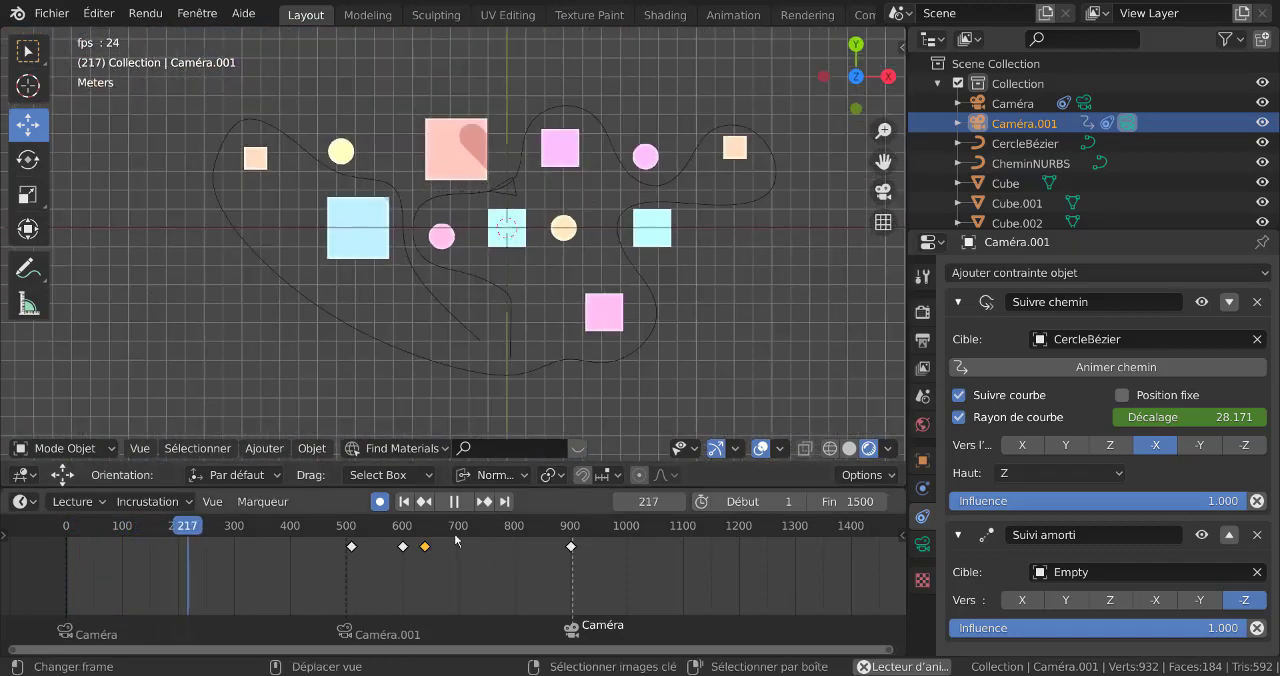
click(530, 151)
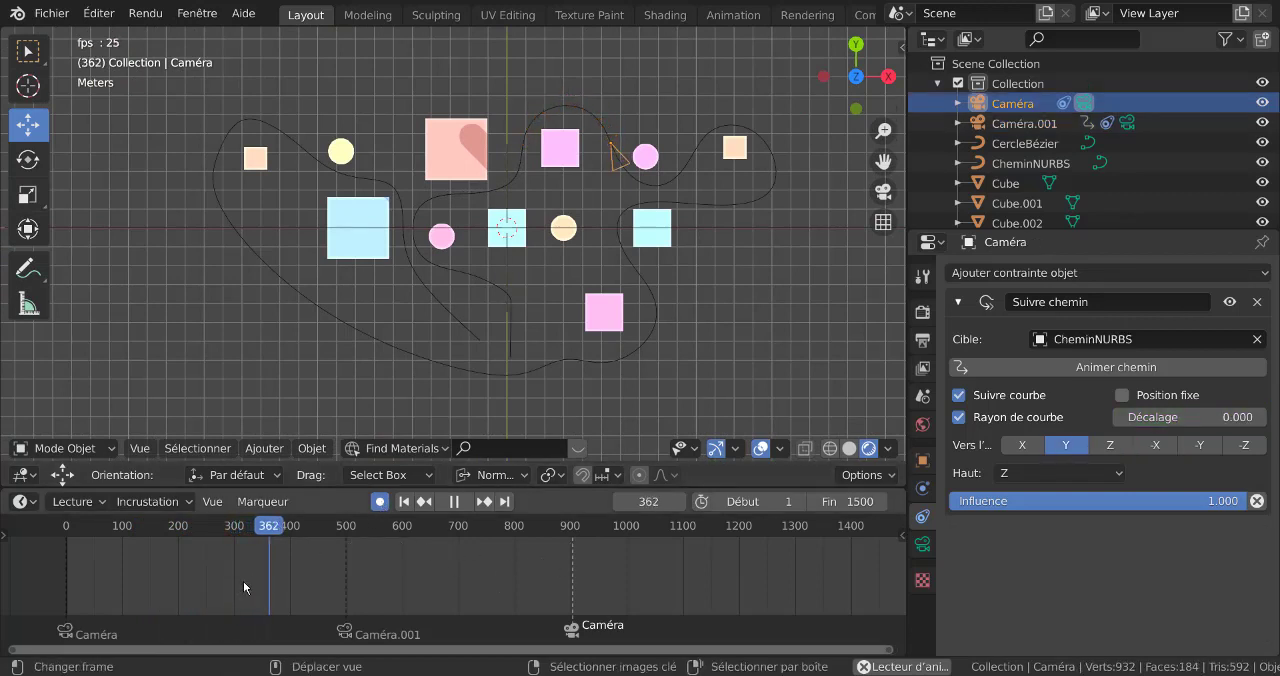
click(454, 501)
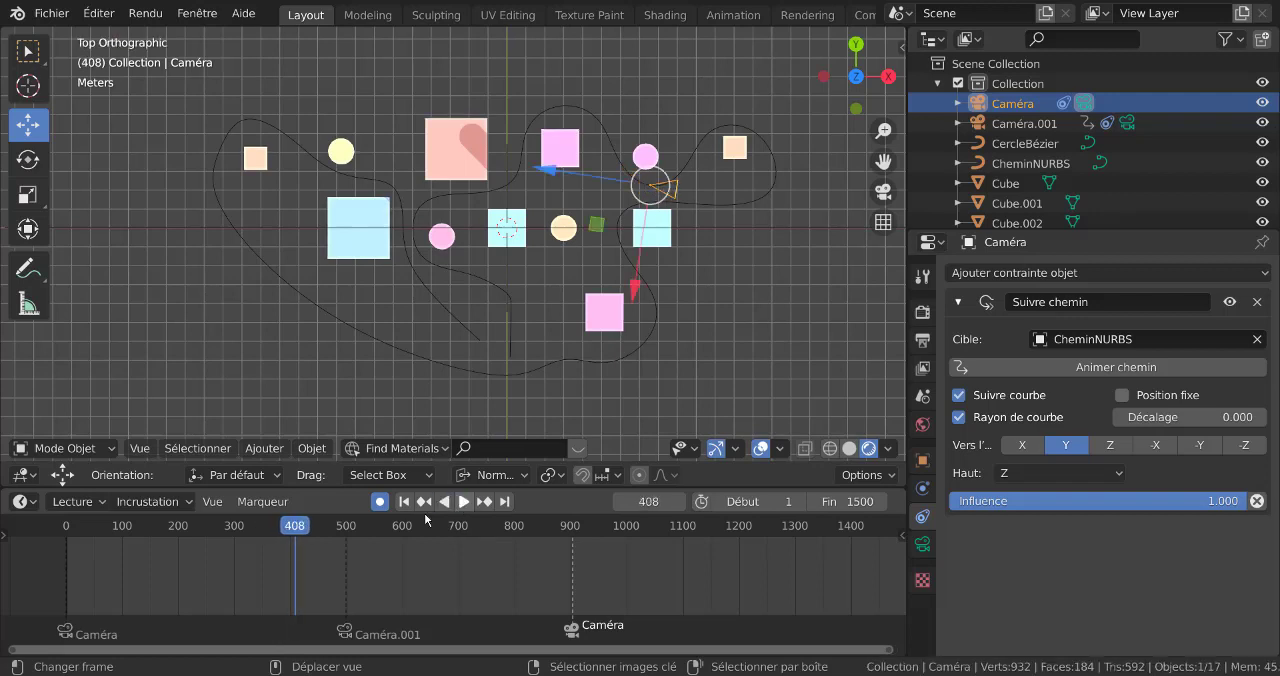
drag(302, 531, 67, 569)
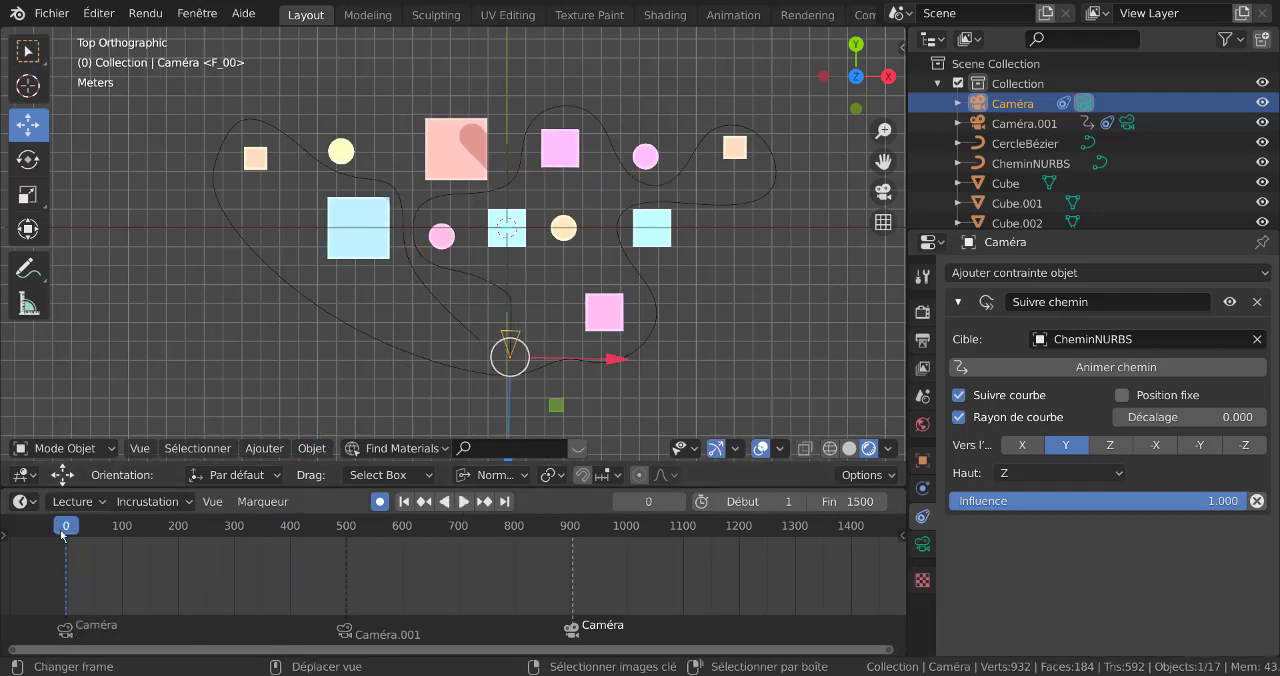
key(space)
drag(72, 531, 147, 515)
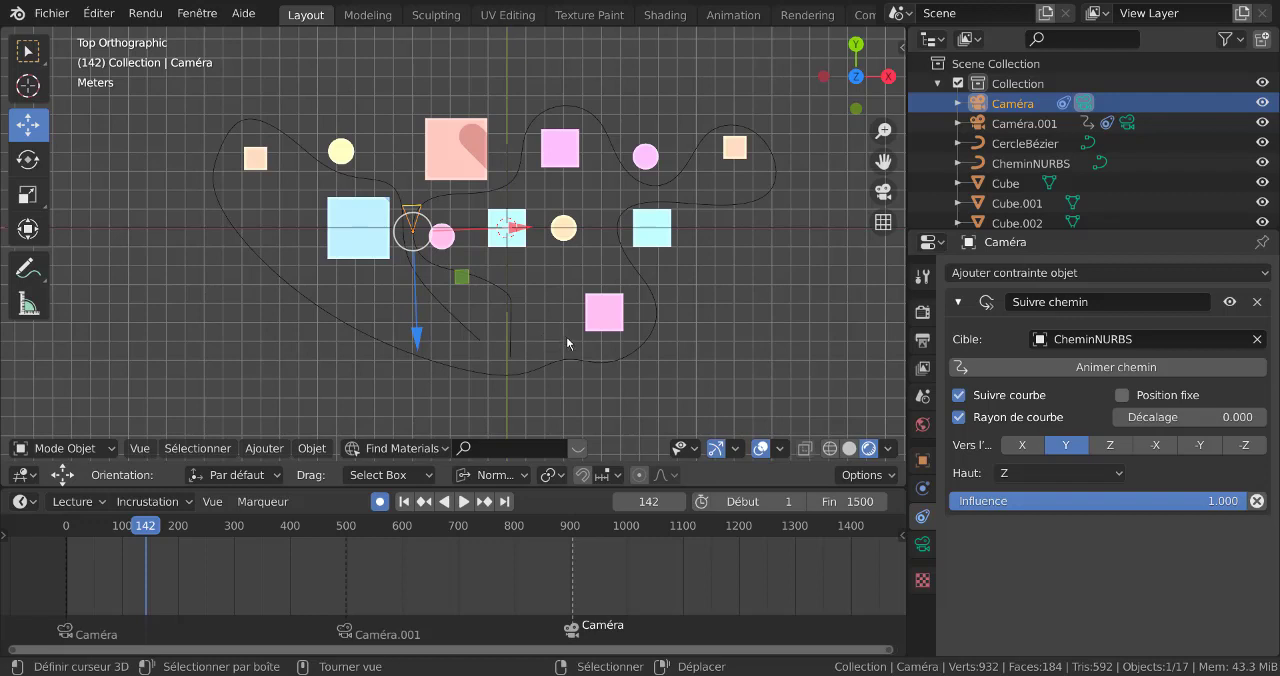
key(r)
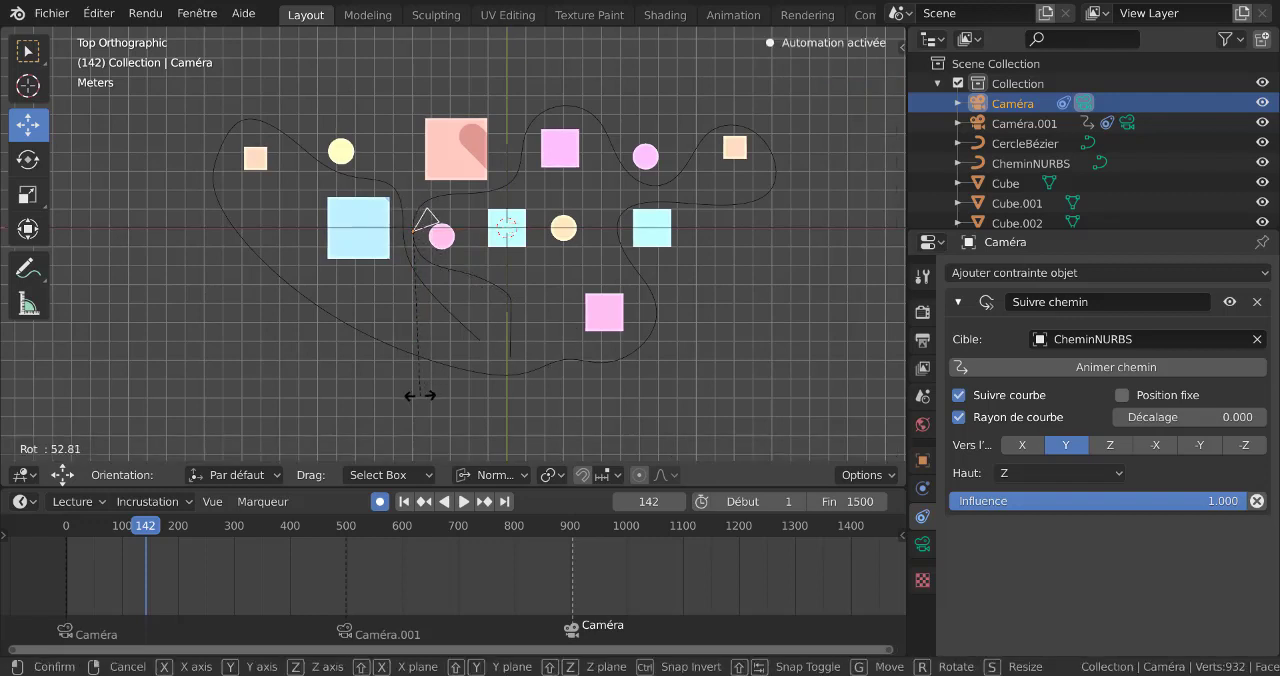
click(419, 395)
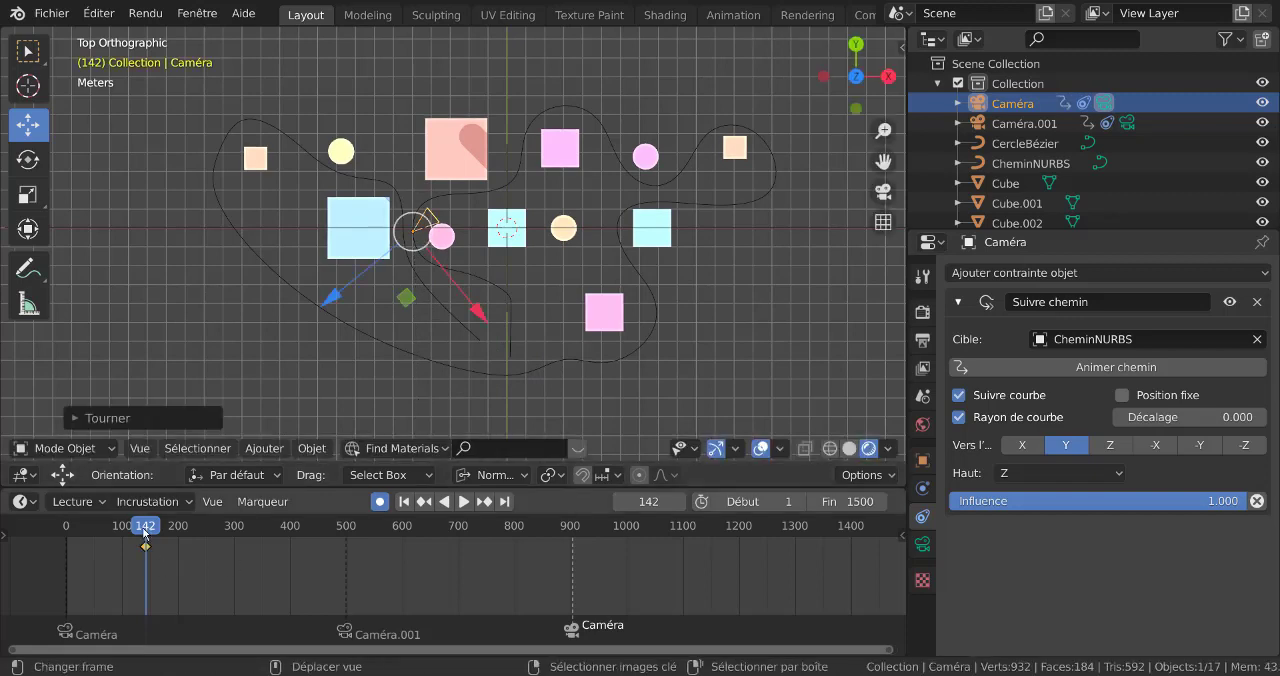
Advance to frame 284 and rotate Caméra to look toward the objects, keyframing the rotation
drag(145, 534, 203, 517)
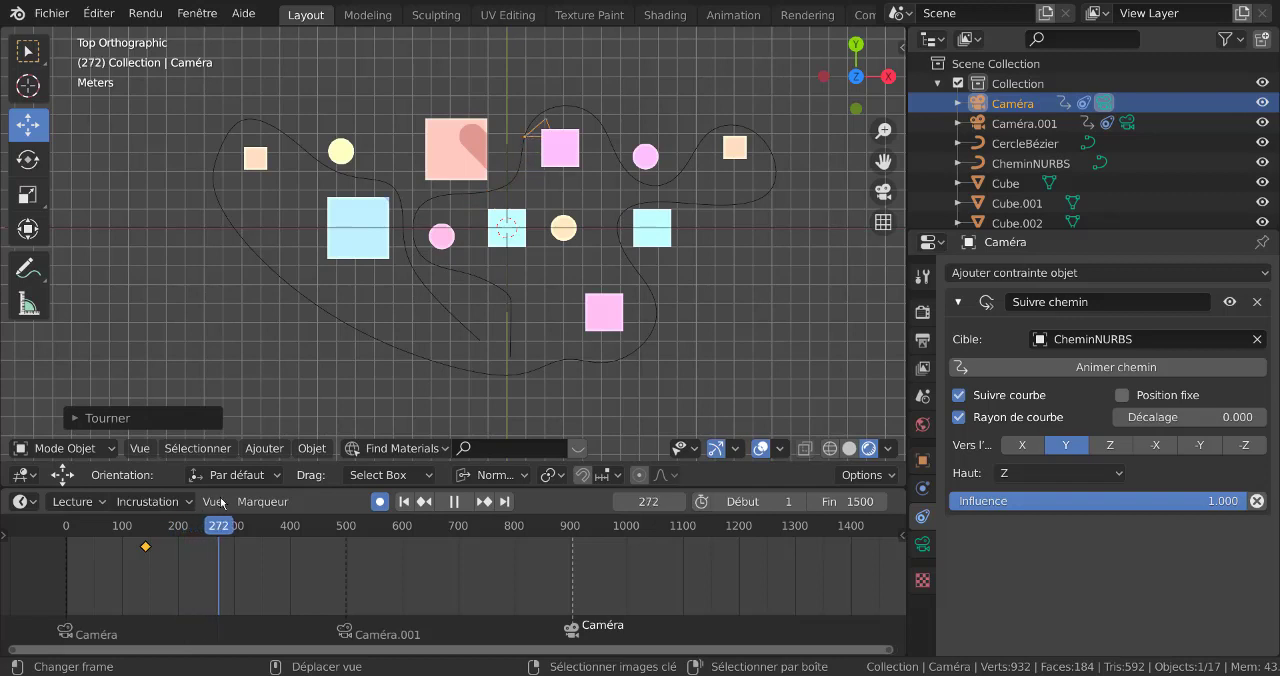
key(space)
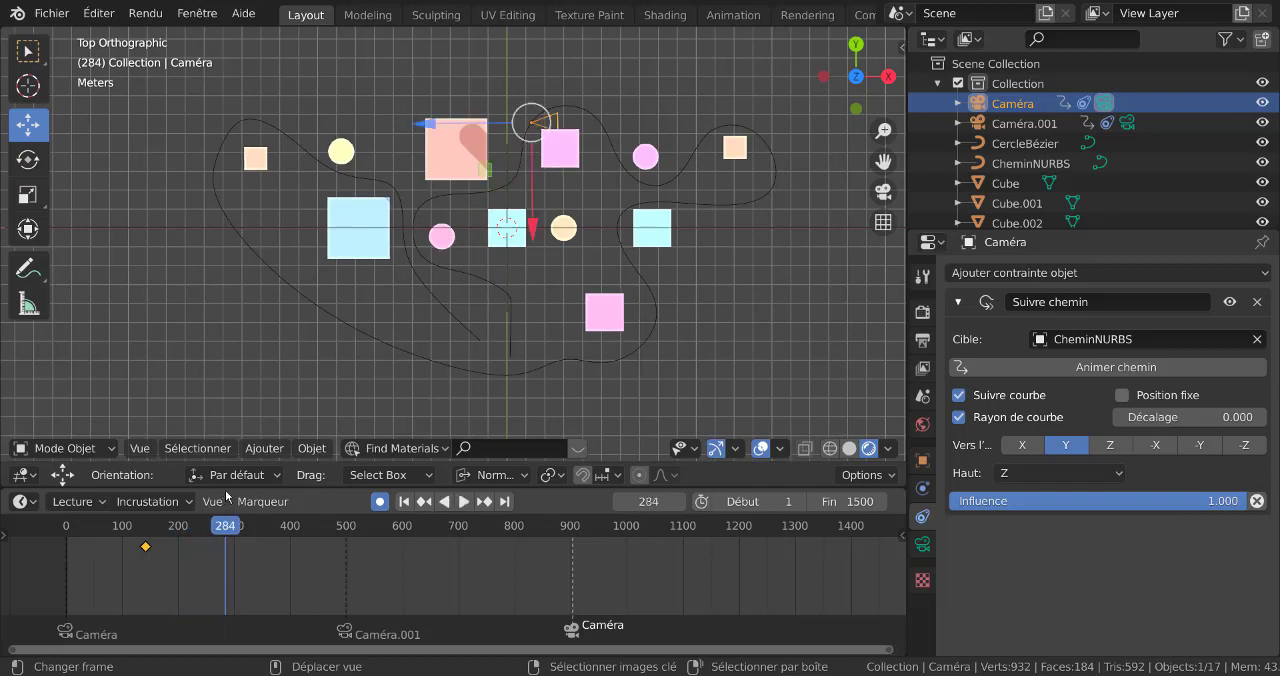
key(r)
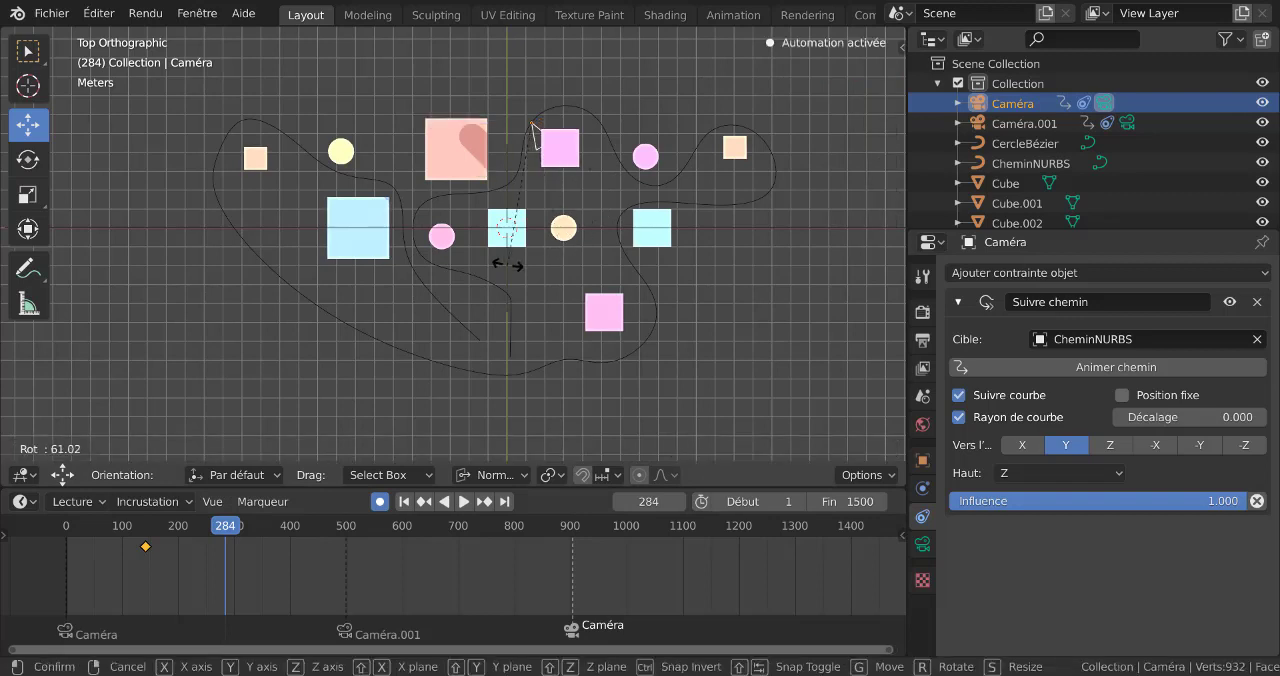
click(425, 246)
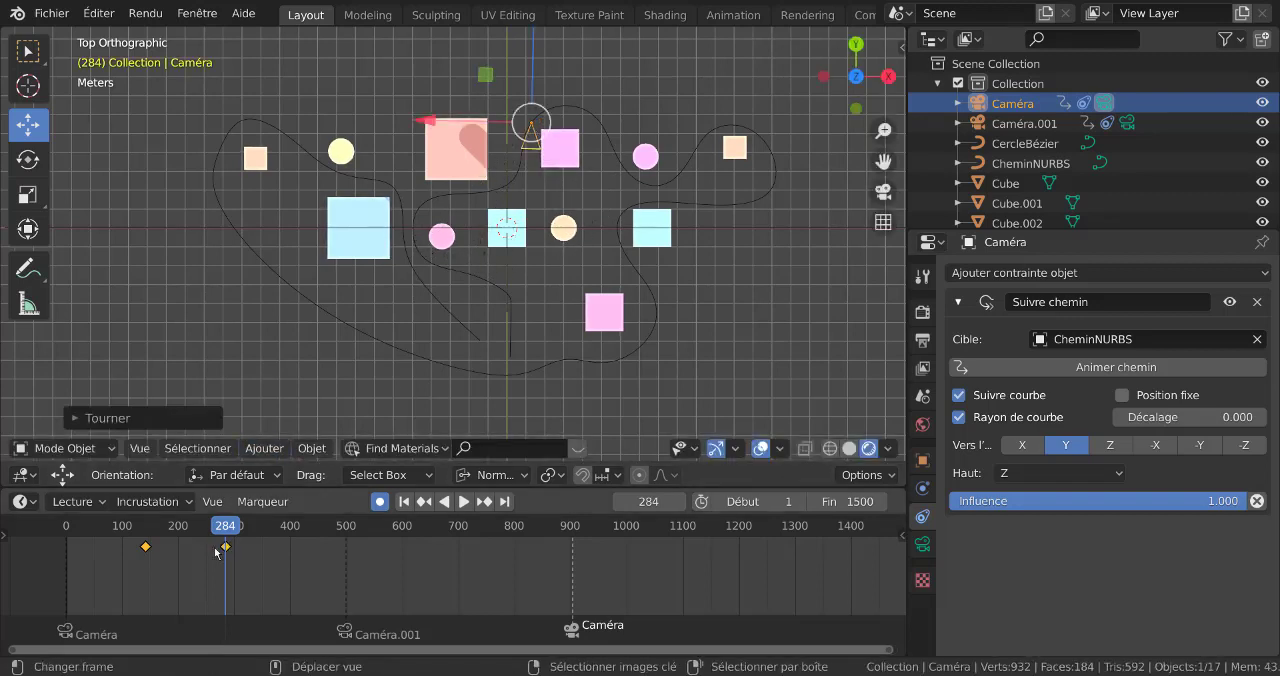
Keyframe Caméra's rotation at frame 352 with a turn of about -129°, and turn it back toward the objects at frame 405
drag(226, 527, 267, 530)
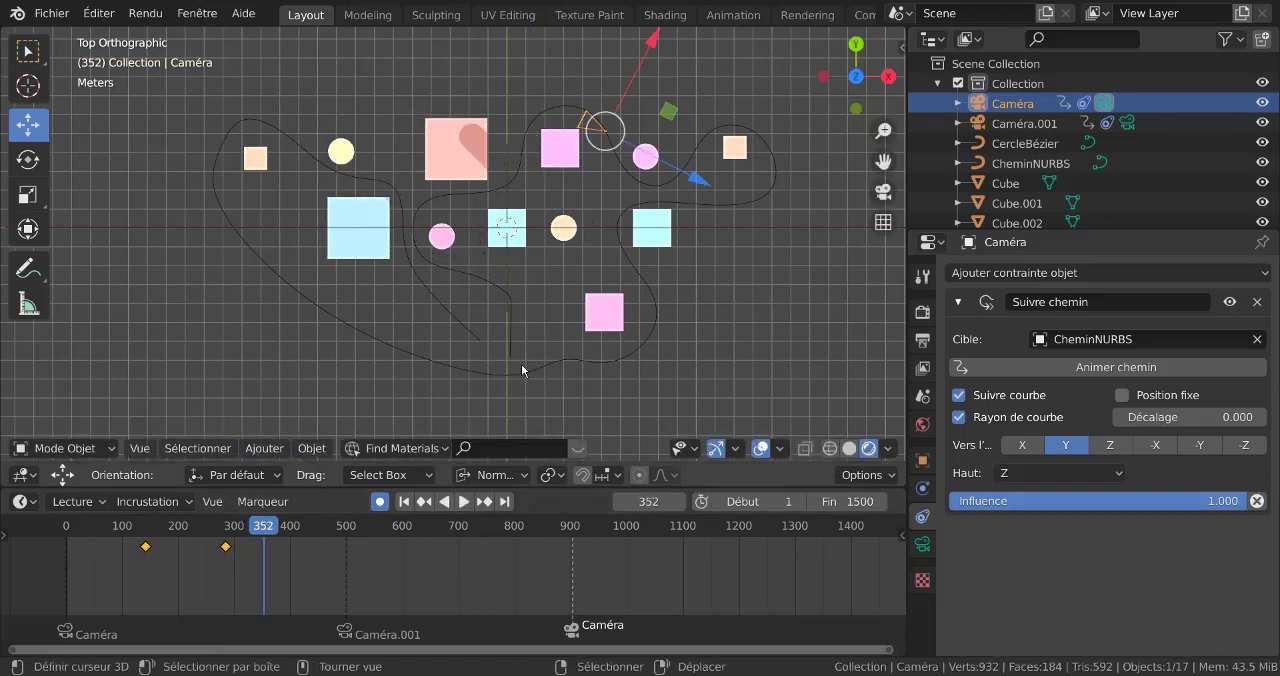
key(r)
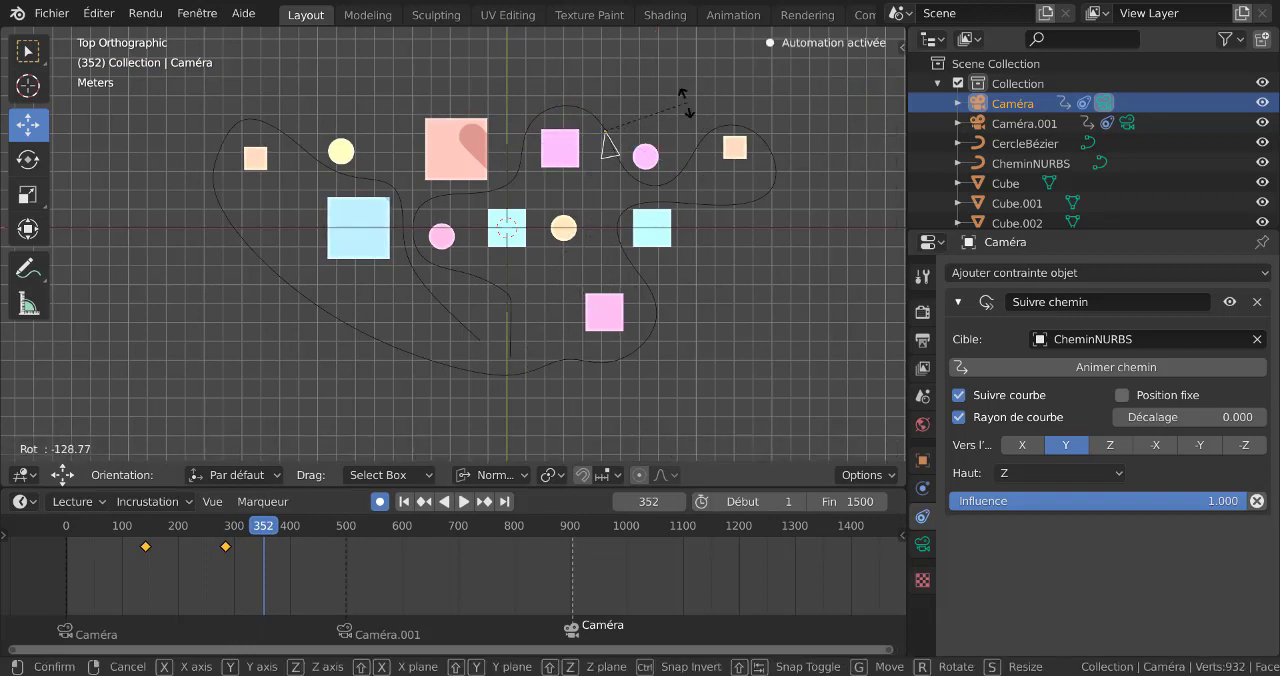
click(685, 102)
drag(285, 537, 292, 537)
key(r)
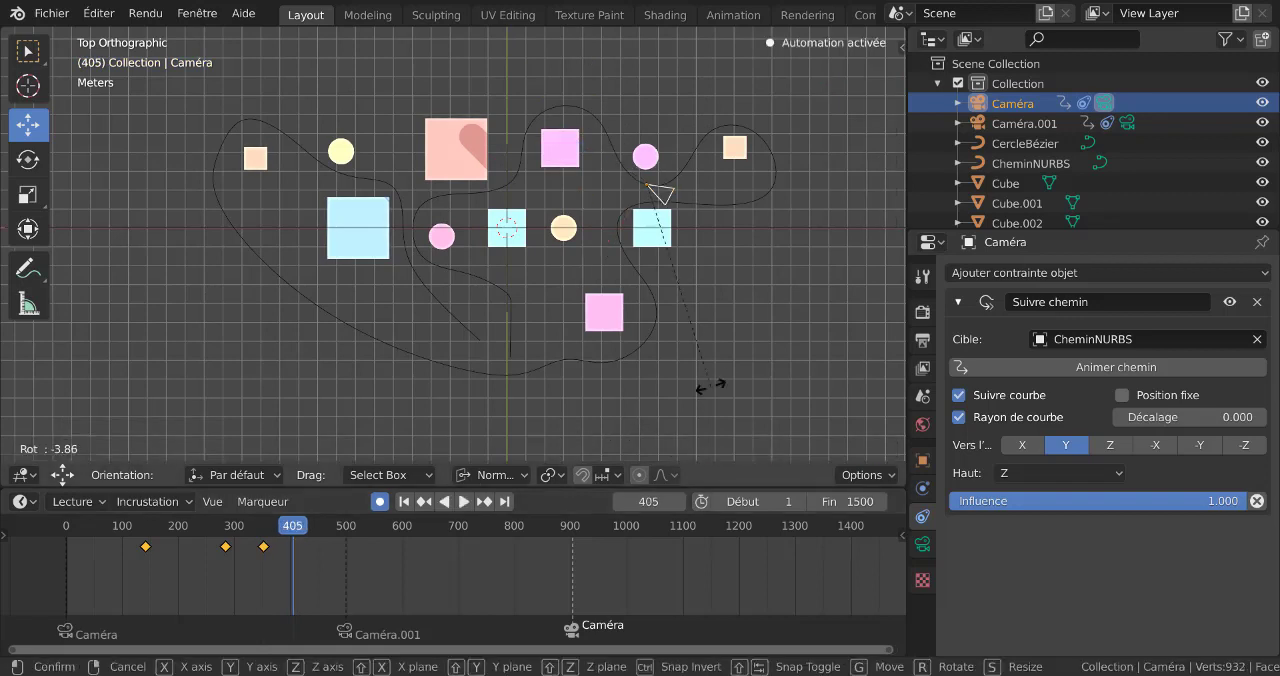
click(755, 258)
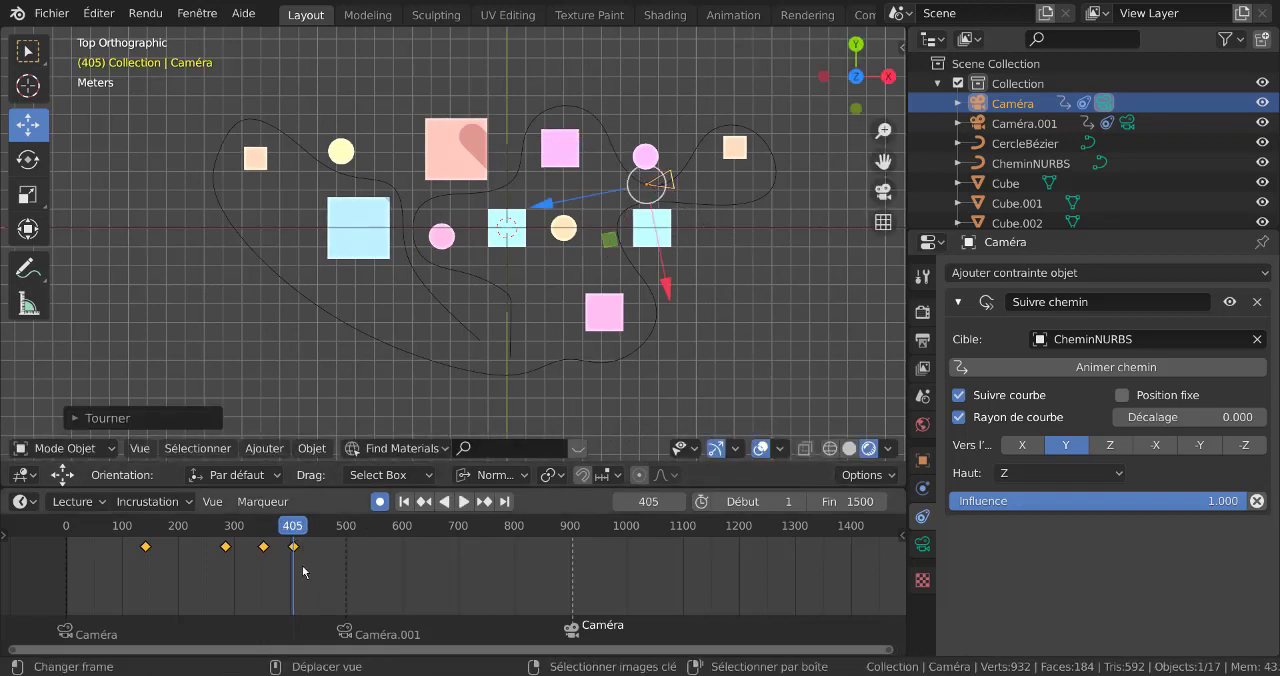
Keyframe further Caméra rotations of about 212° at frame 447 and about -100° at frame 493
key(space)
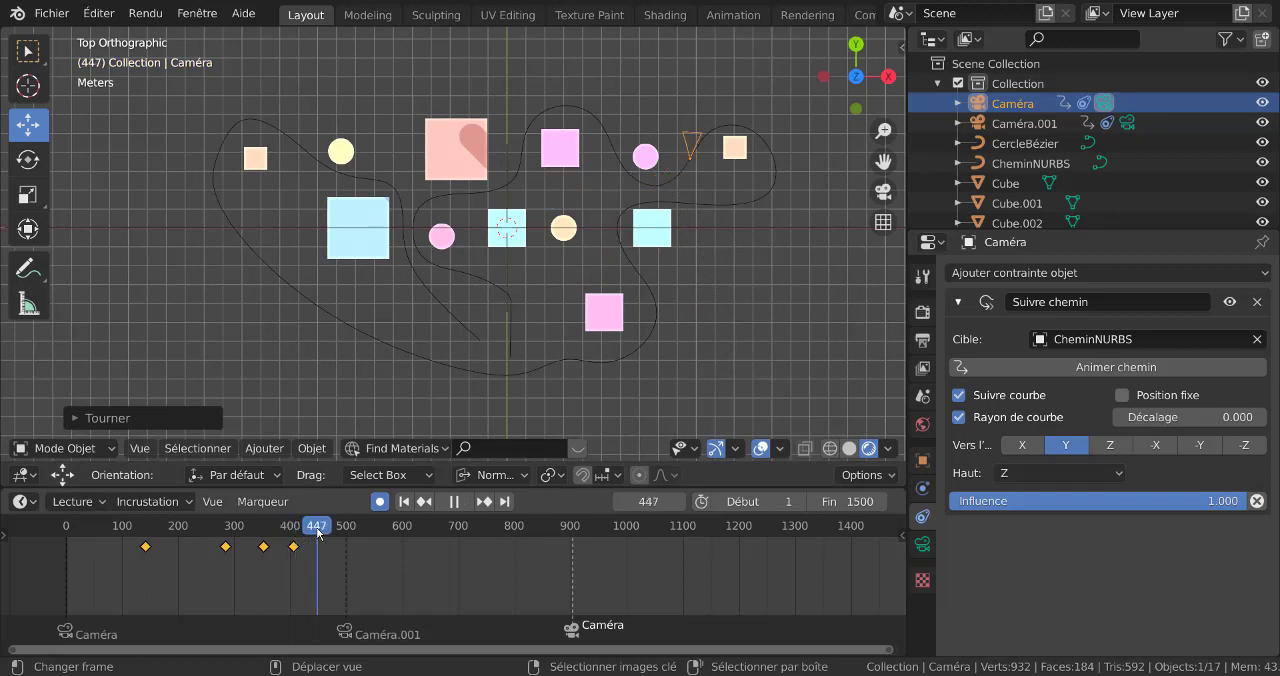
key(space)
key(r)
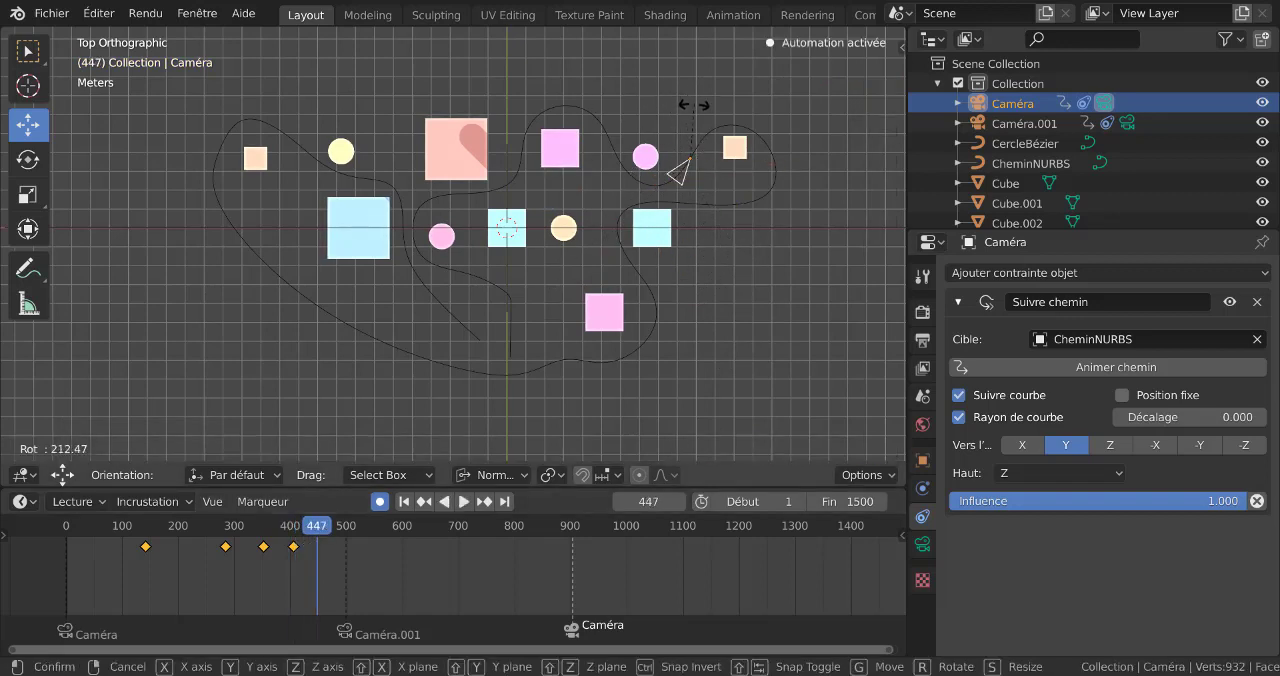
click(694, 105)
drag(317, 527, 343, 524)
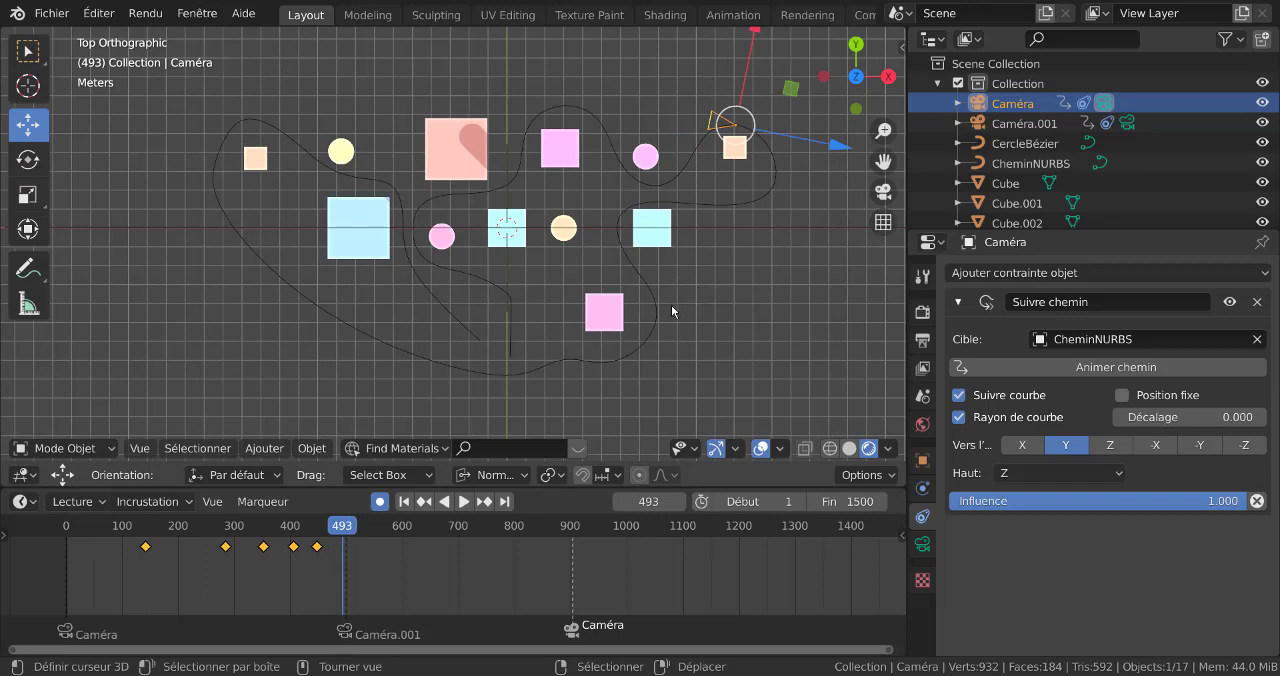
key(r)
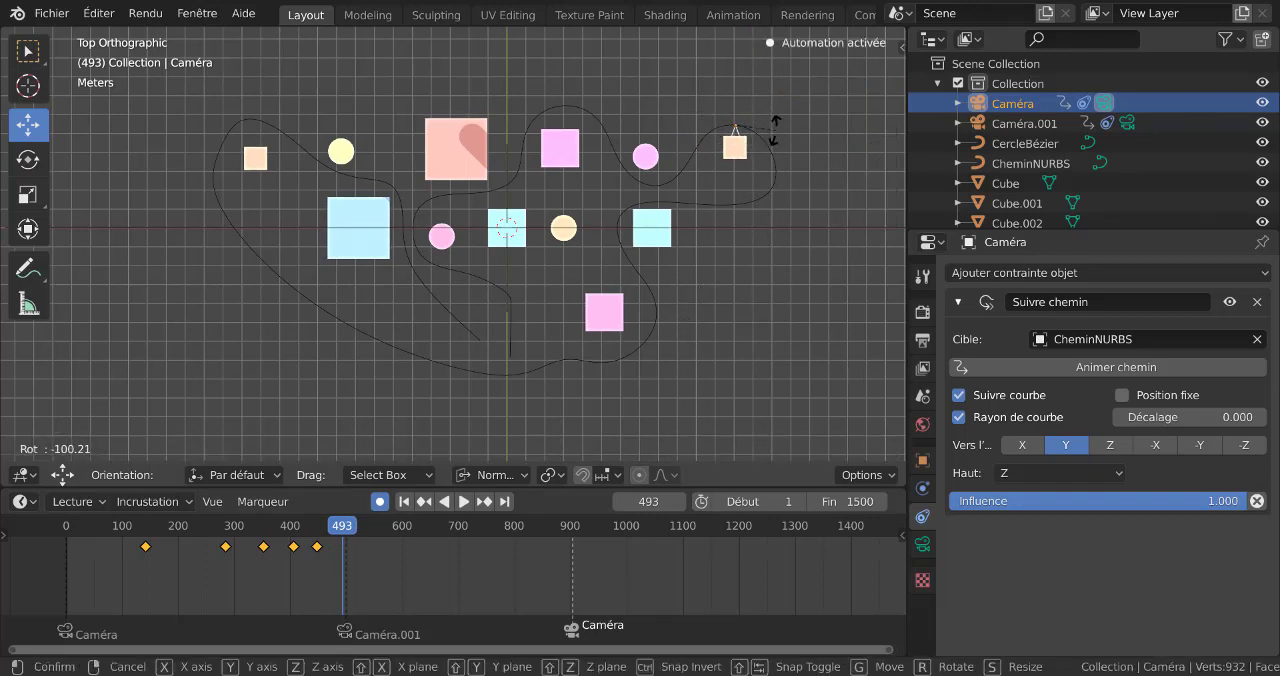
click(774, 130)
Play the animation from frame 266 through Caméra's view to check the keyframed rotations
drag(345, 540, 215, 530)
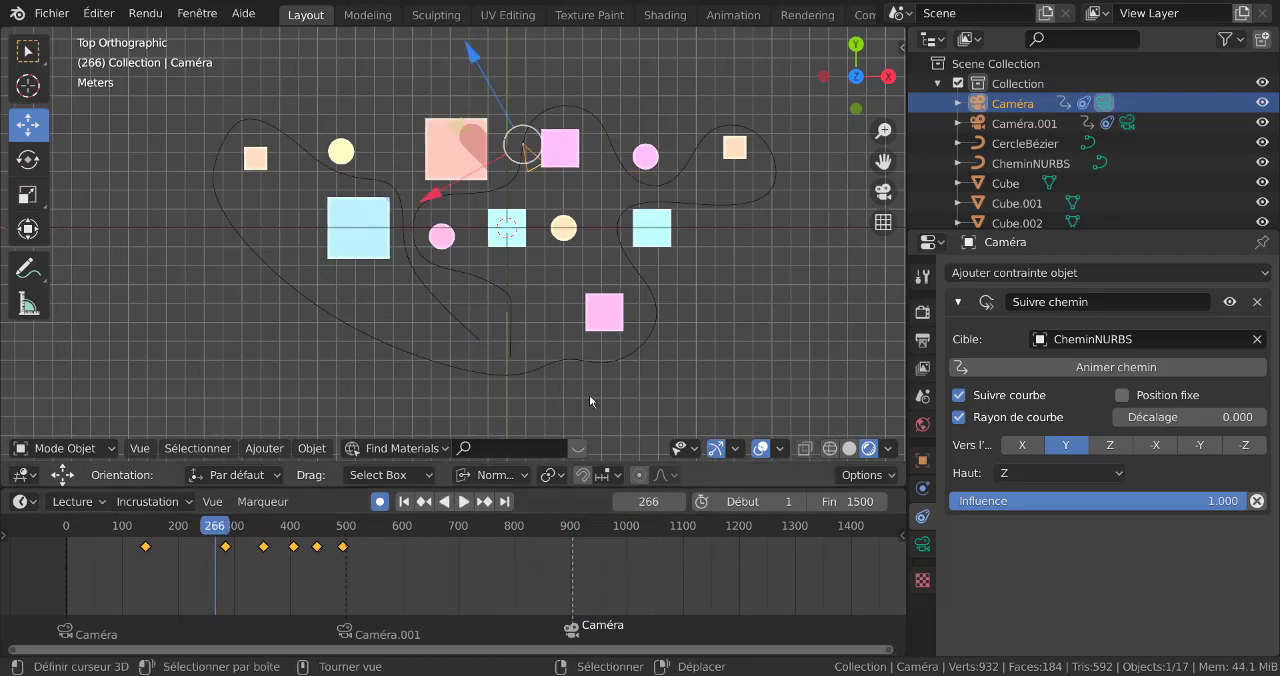
key(KP_0)
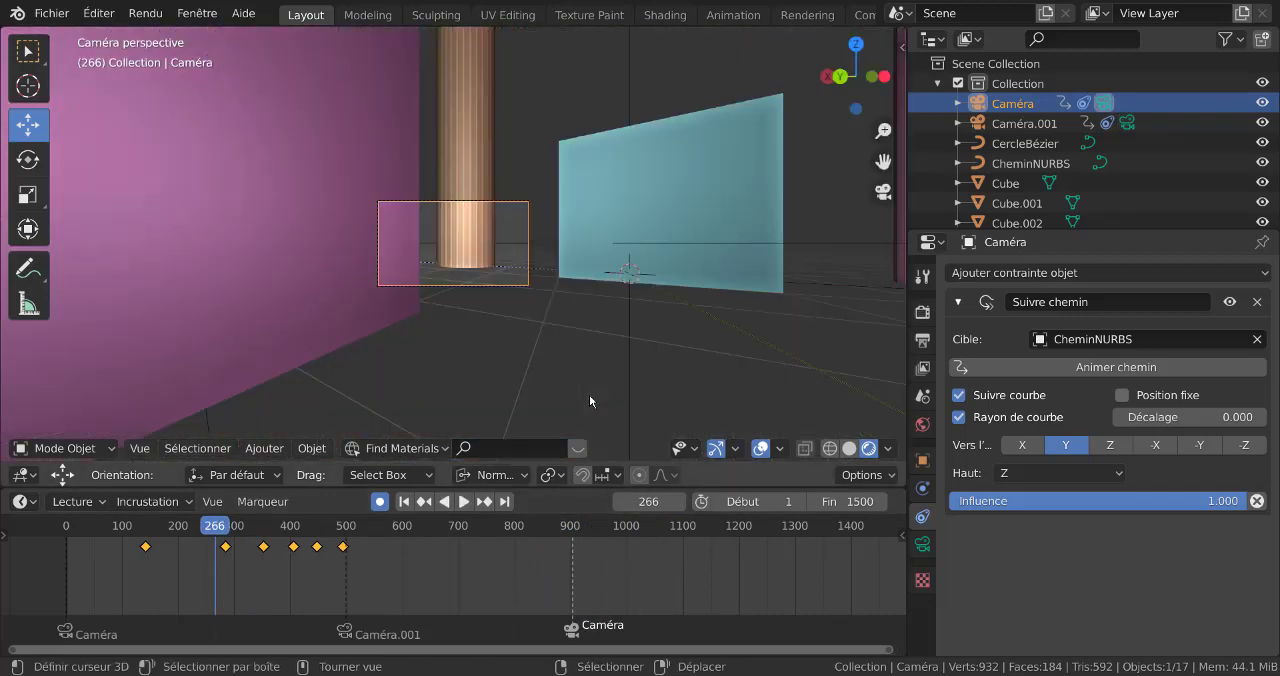
click(465, 502)
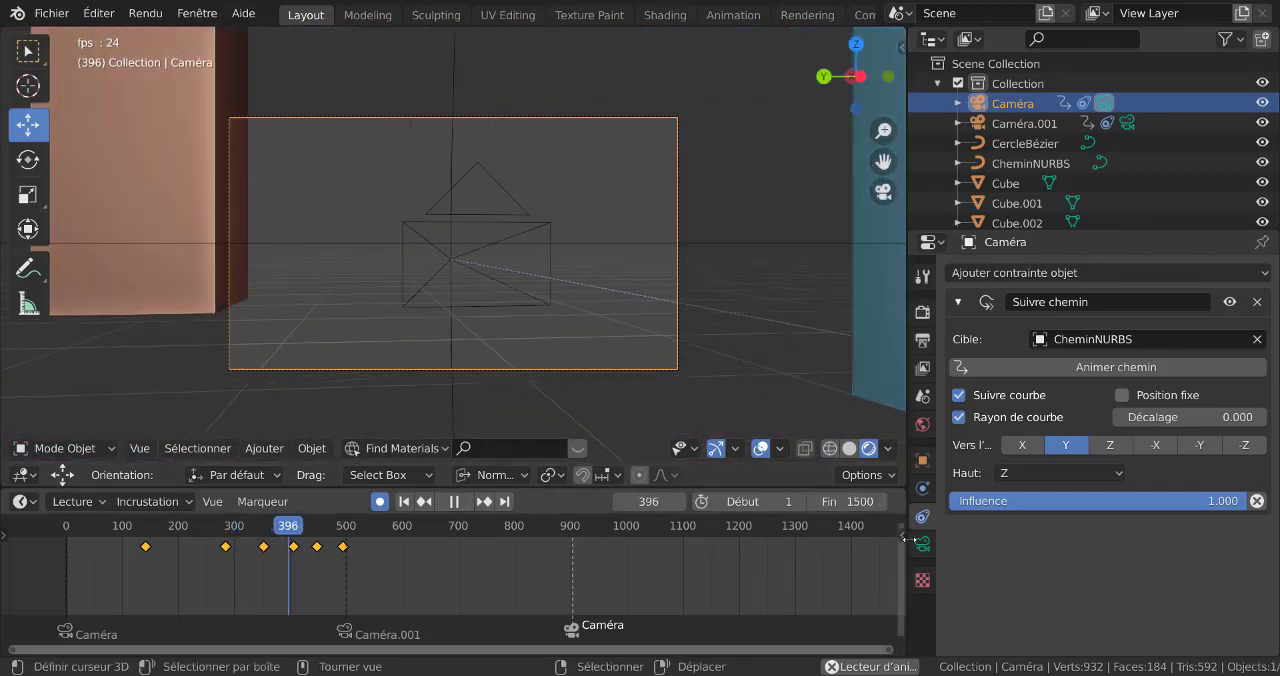
Set Caméra's focal length to 17 mm, judging the wider framing during playback
click(924, 545)
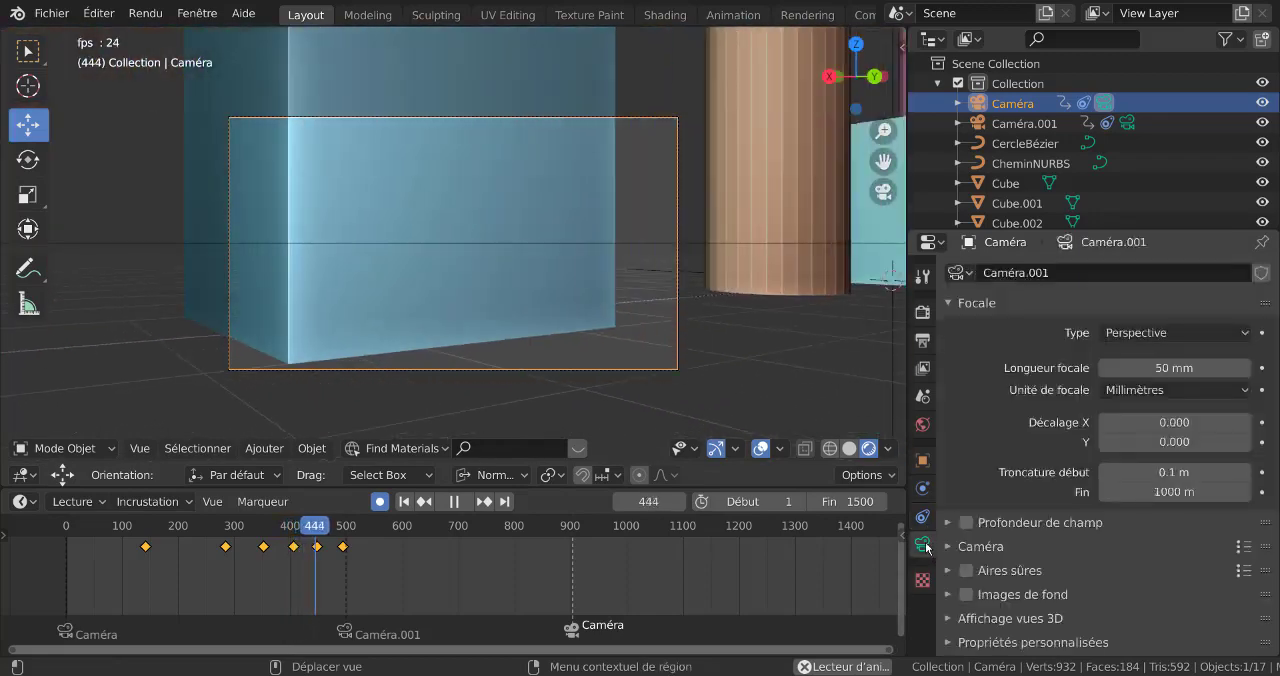
drag(1150, 369, 1190, 369)
drag(1112, 369, 1122, 369)
click(98, 585)
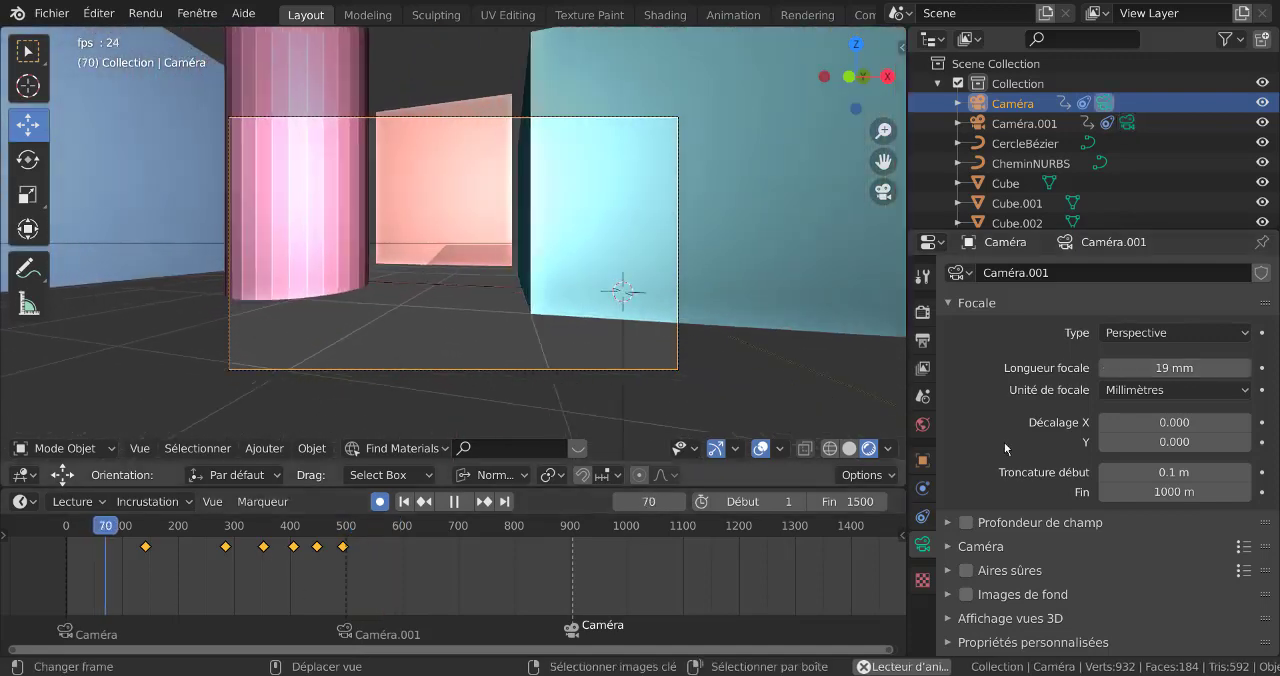
mouse_move(1172, 368)
mouse_down()
mouse_move(1138, 368)
mouse_move(1167, 368)
mouse_up()
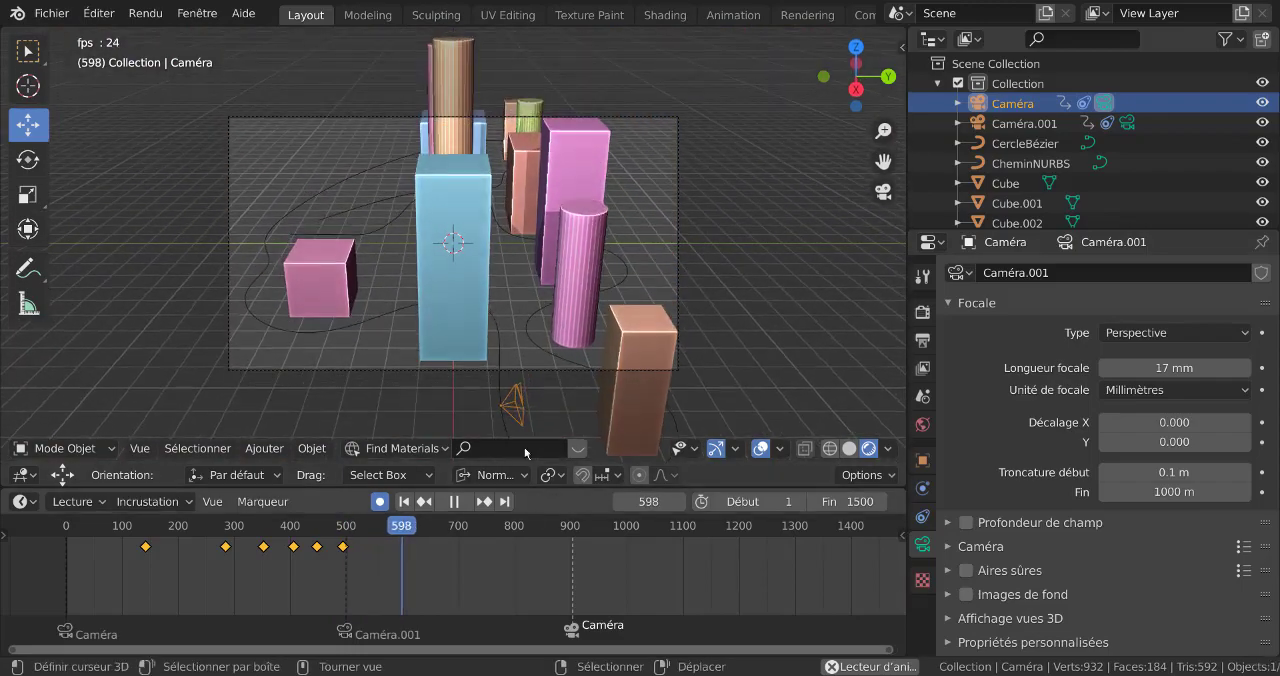
Set the interpolation of all Caméra.001 keyframes to linear, with the animation stopped at frame 499
click(1014, 123)
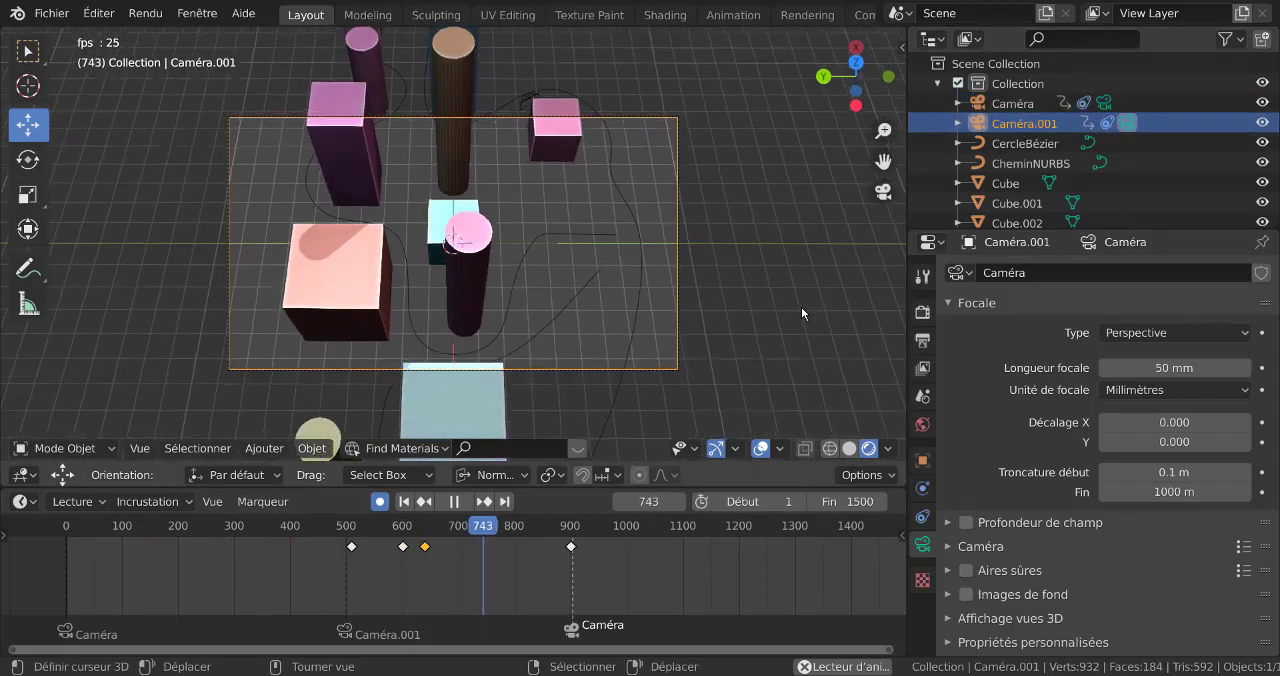
click(459, 503)
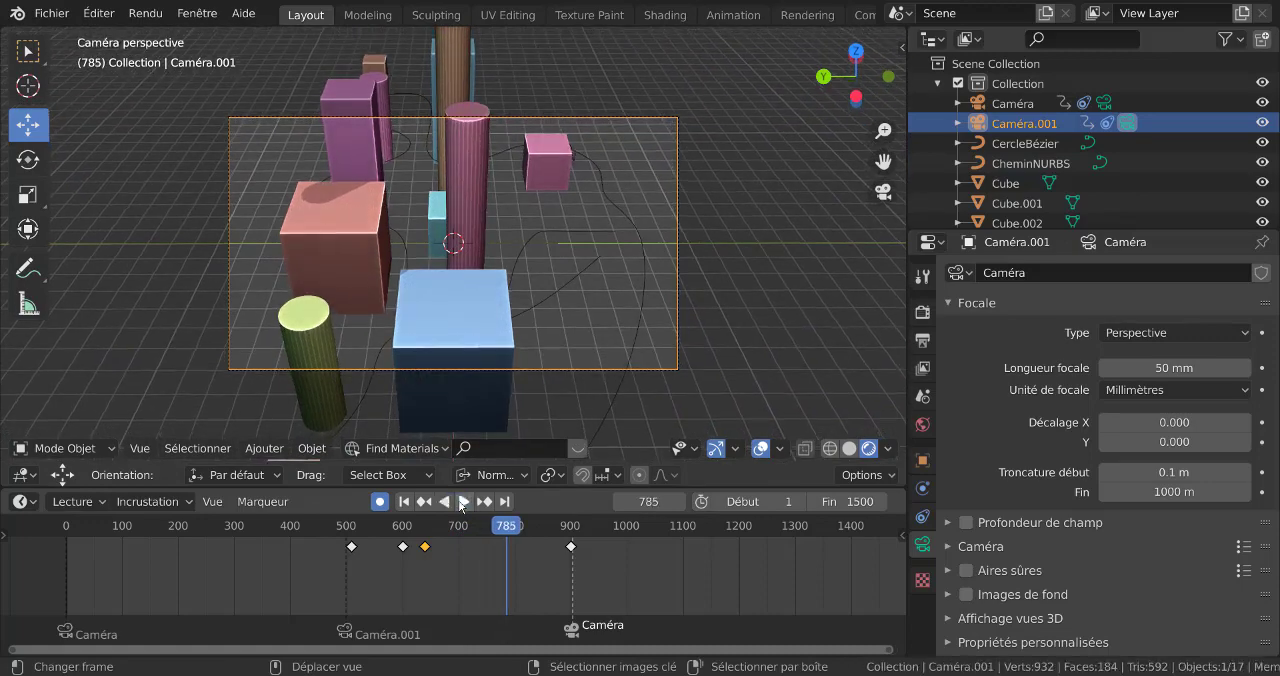
drag(503, 527, 347, 563)
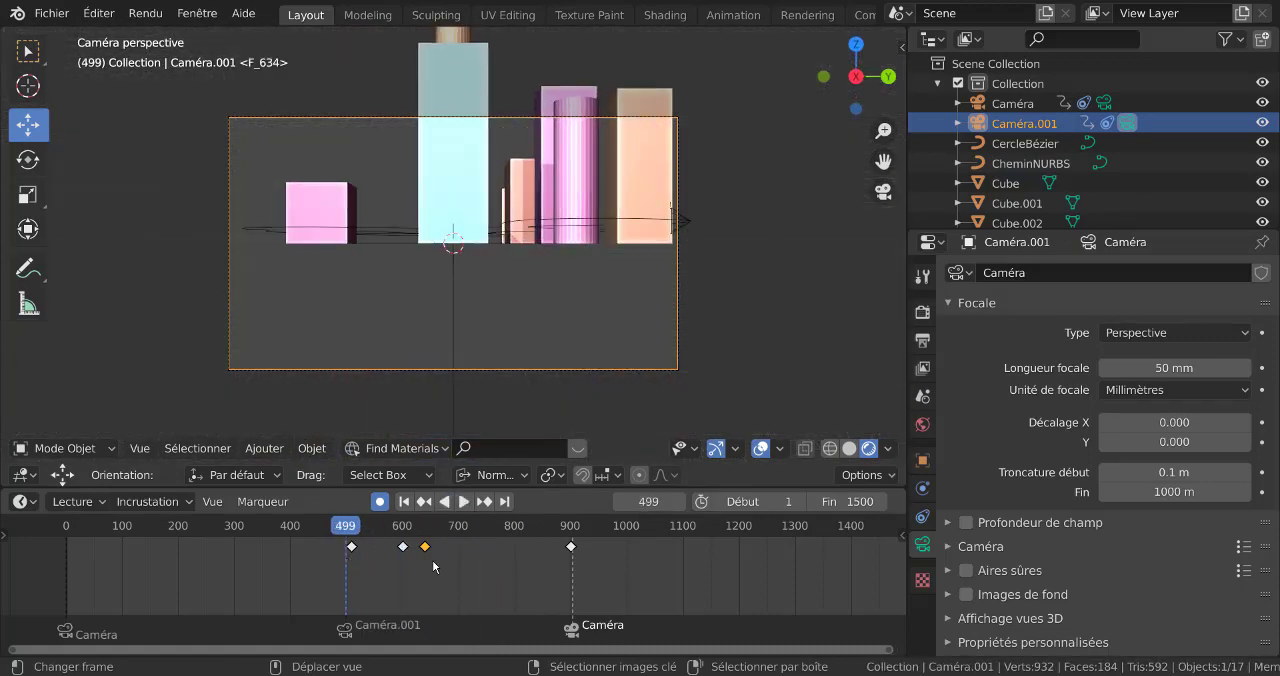
key(a)
key(t)
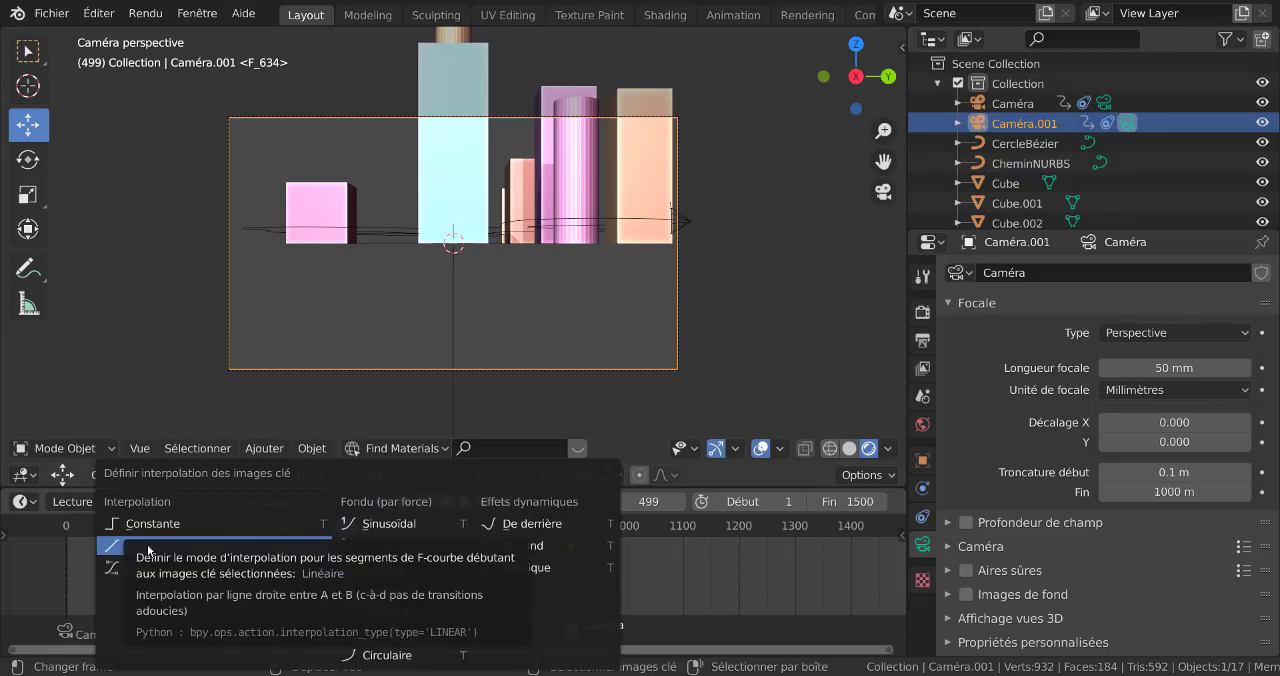
click(148, 547)
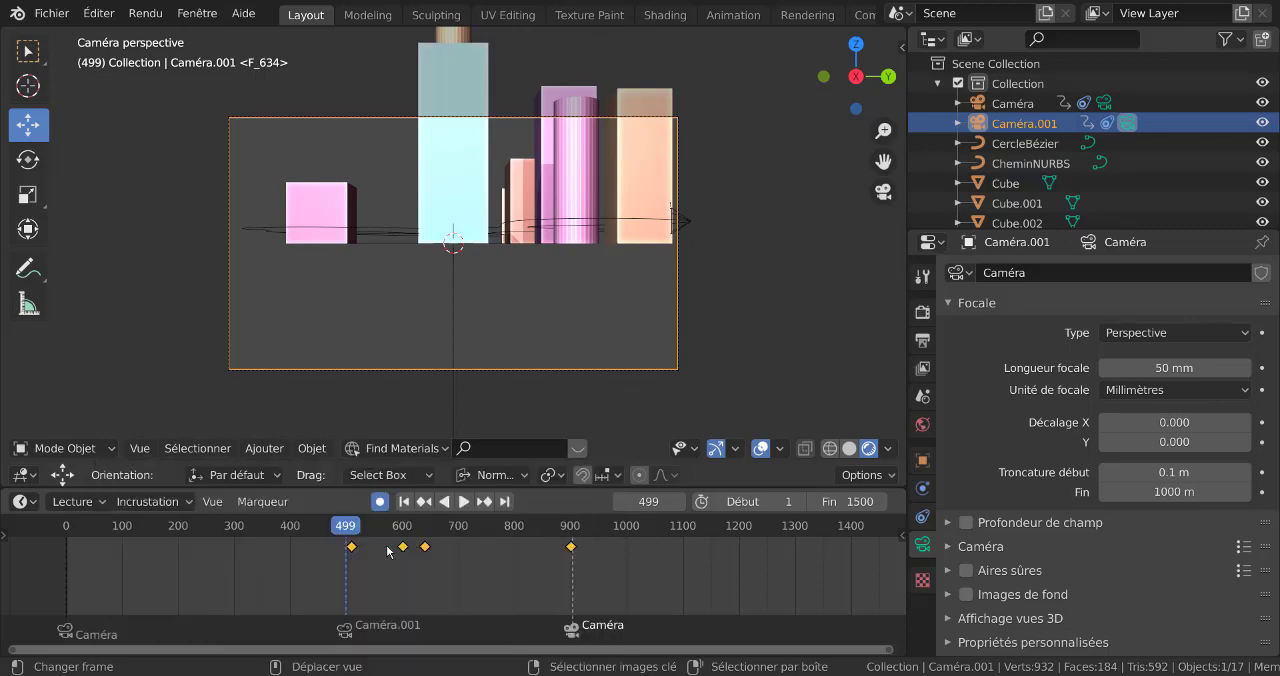
Play Caméra.001's segment to check its motion, and limit the playback range to frames 493 to 904
click(465, 502)
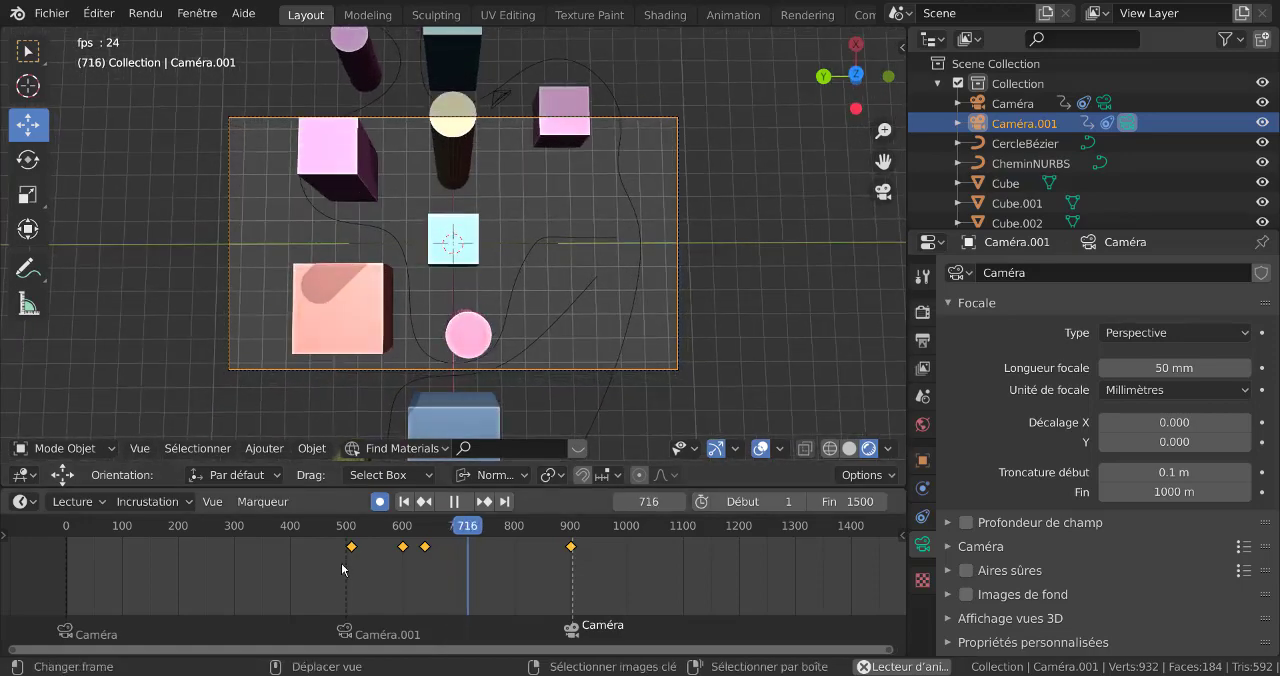
click(452, 503)
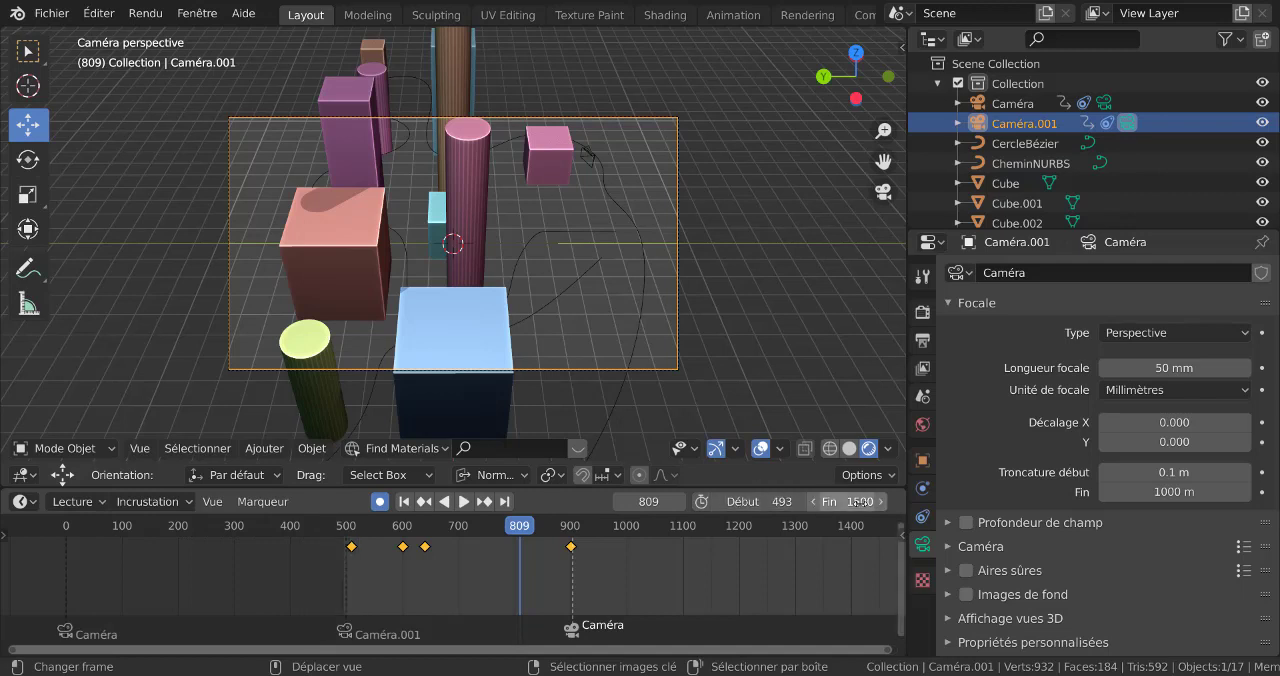
drag(848, 502, 640, 502)
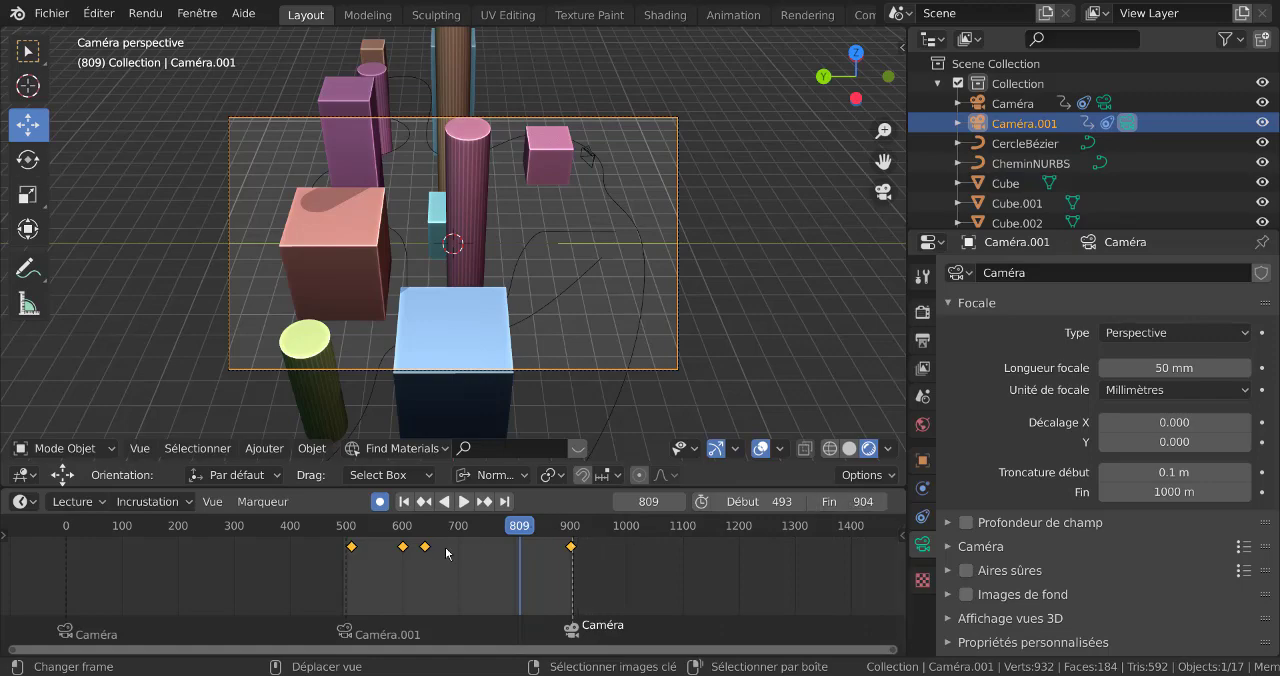
Try Constante and Sinusoïdal interpolation on all Caméra.001 keyframes, judging each during playback
click(462, 501)
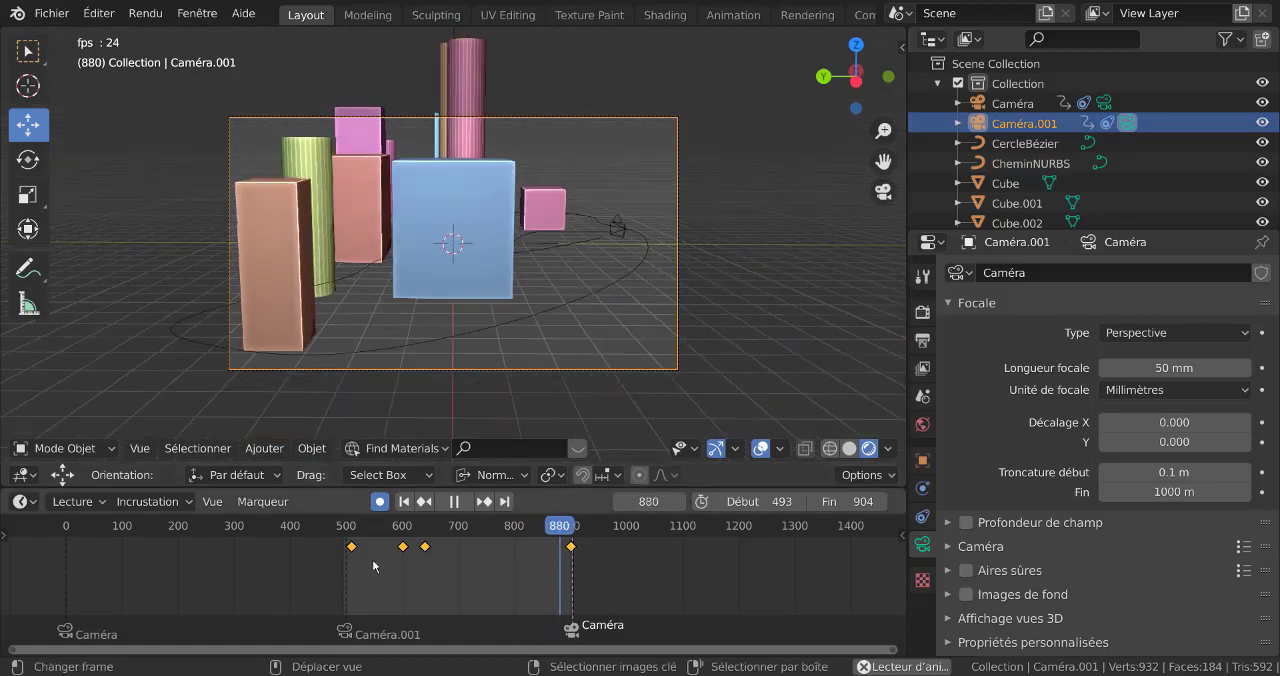
key(t)
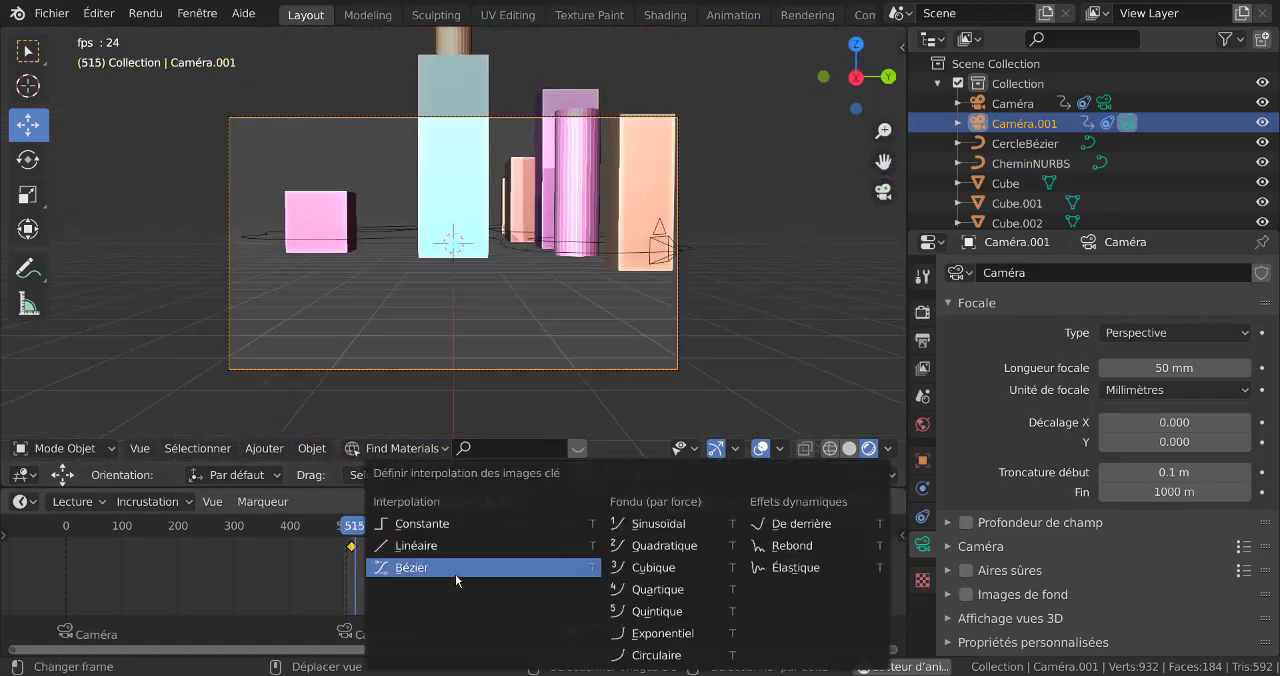
click(413, 524)
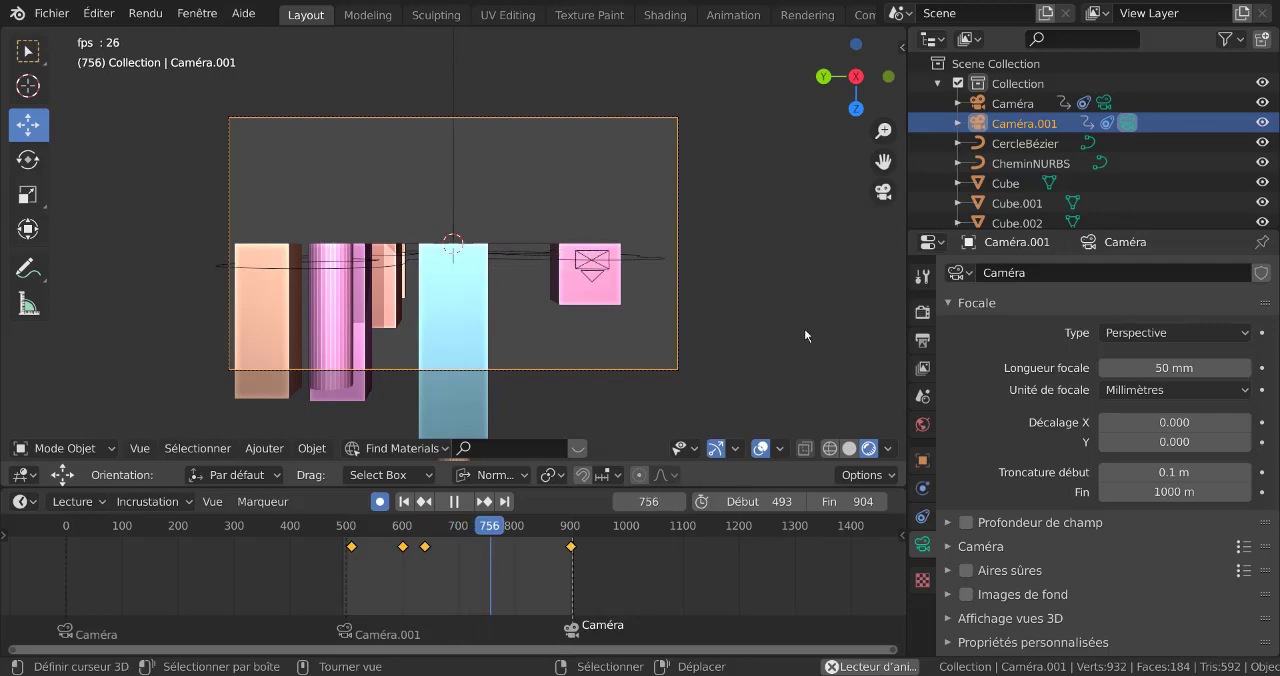
drag(330, 562, 316, 562)
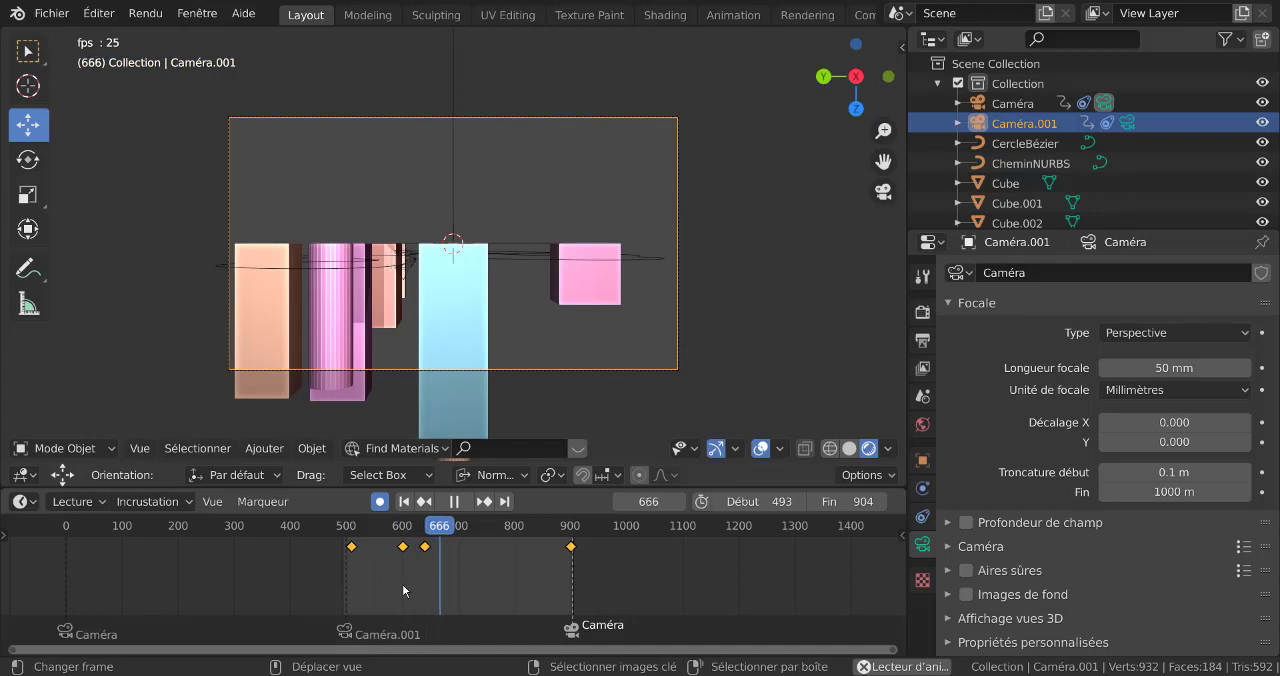
key(t)
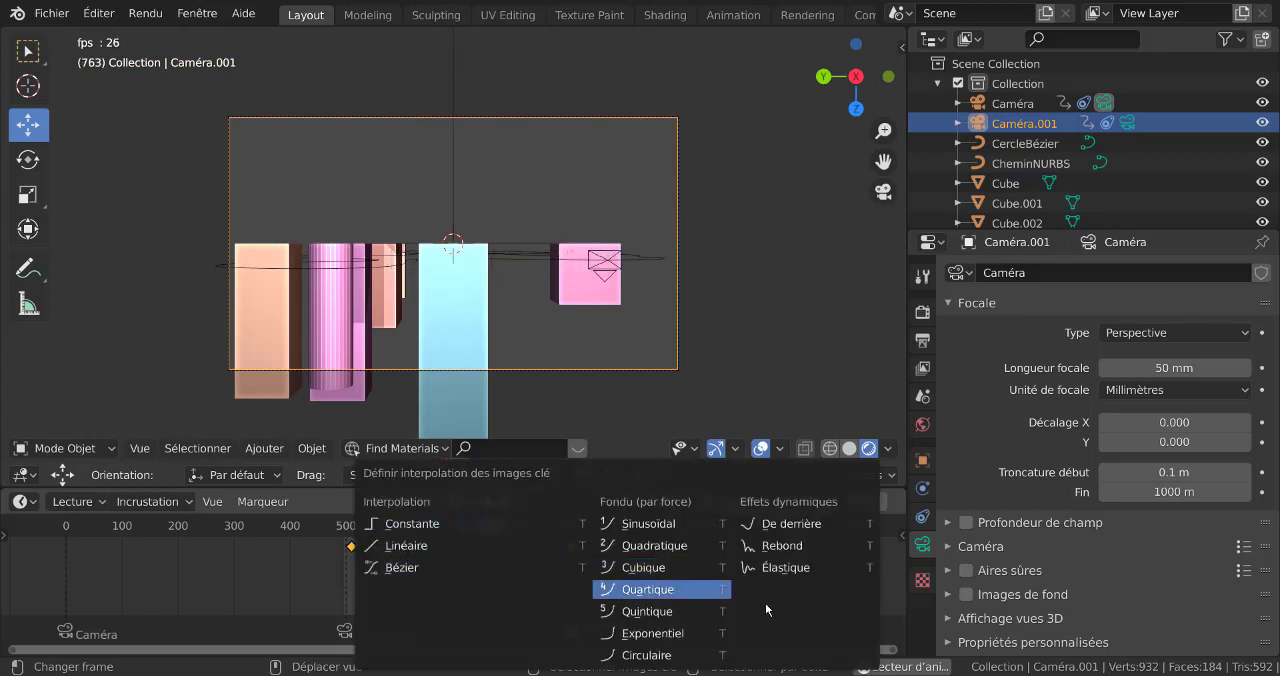
click(647, 522)
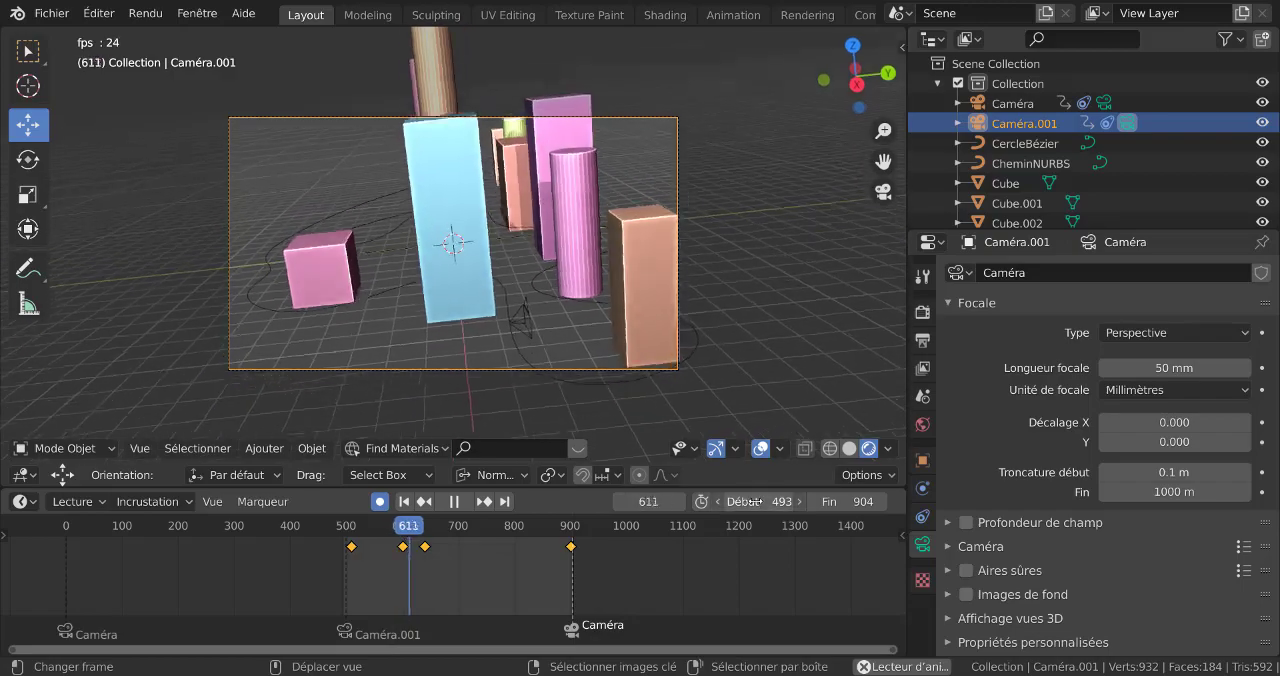
Set the playback range's start frame to 499 and the interpolation of all Caméra.001 keyframes to Quadratique
mouse_move(756, 502)
mouse_down()
mouse_move(780, 502)
mouse_move(768, 502)
mouse_up()
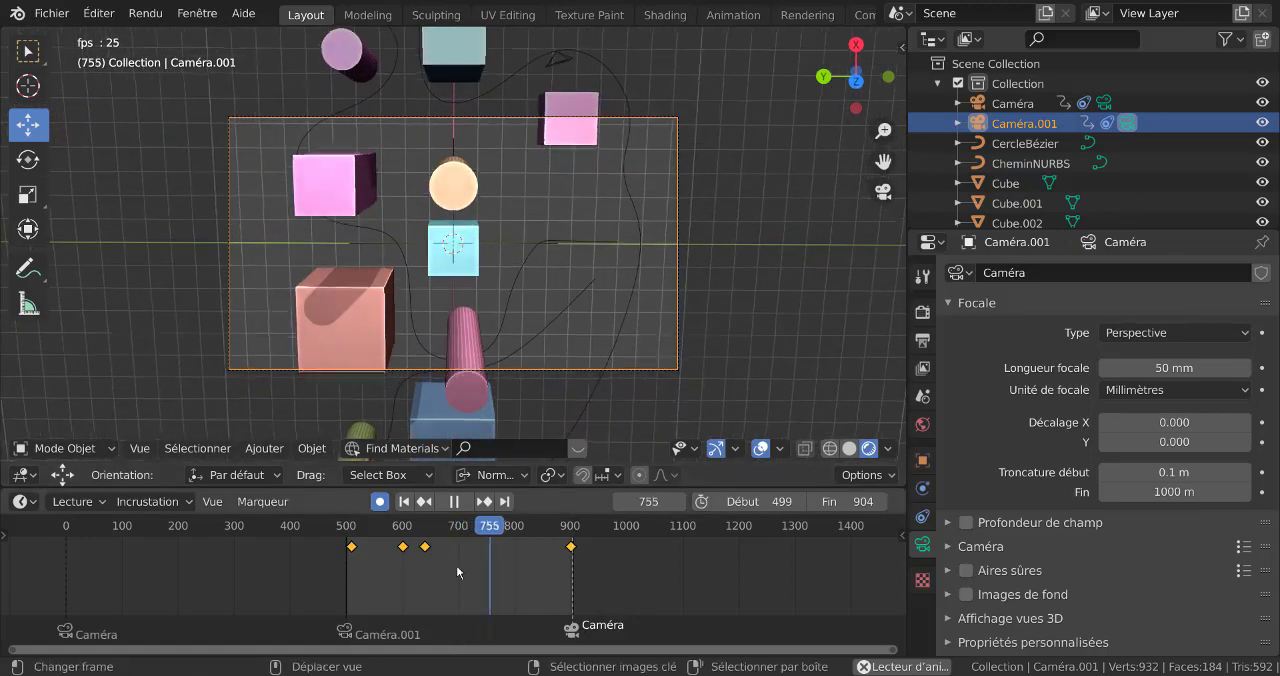
key(t)
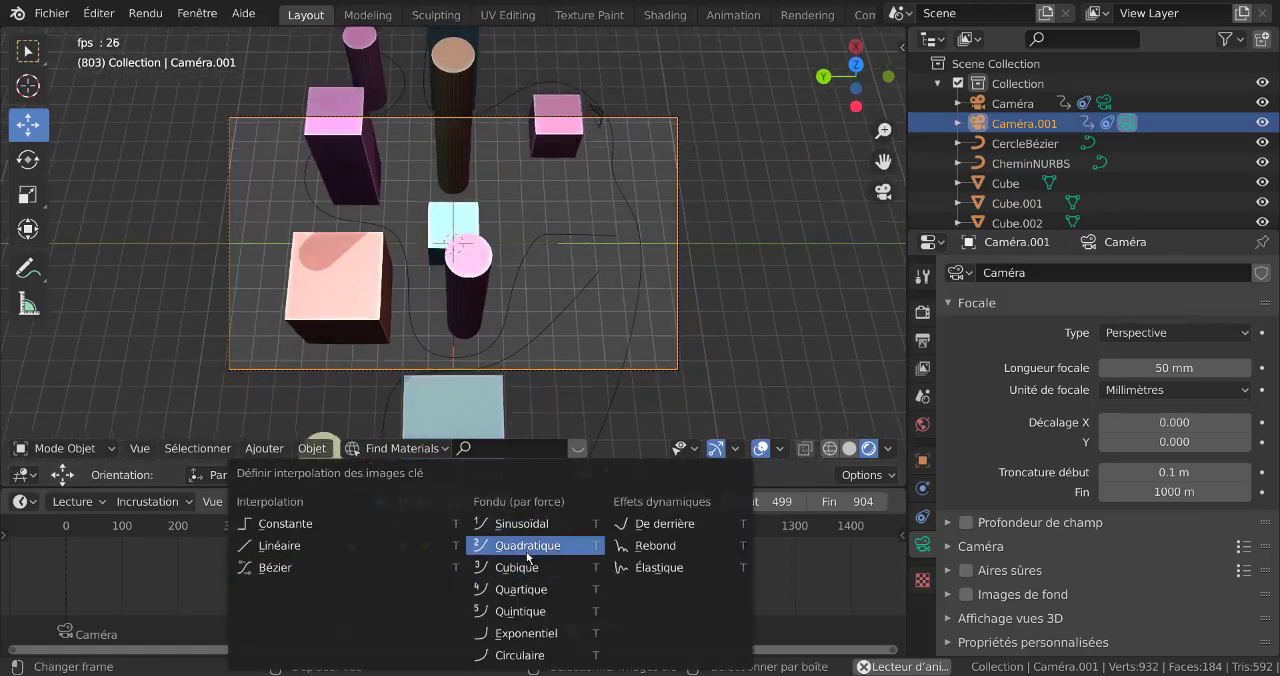
click(526, 551)
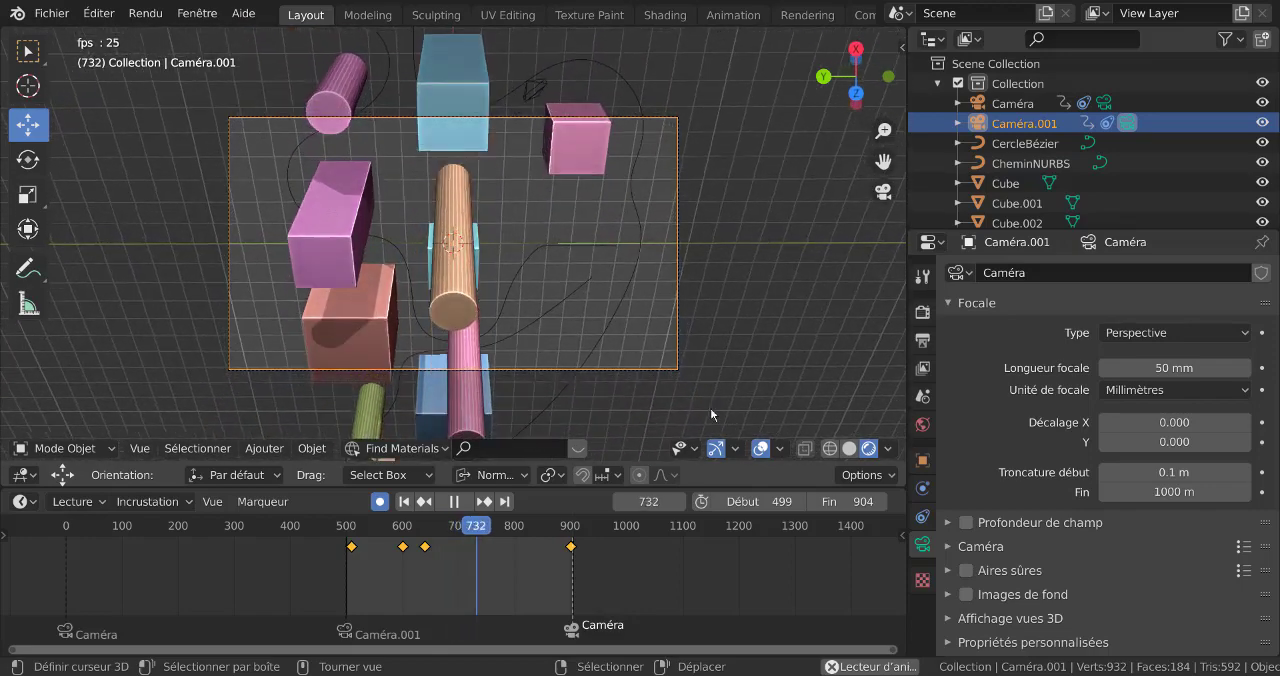
Move Caméra.001's third keyframe to about frame 757 while the animation keeps playing
click(425, 547)
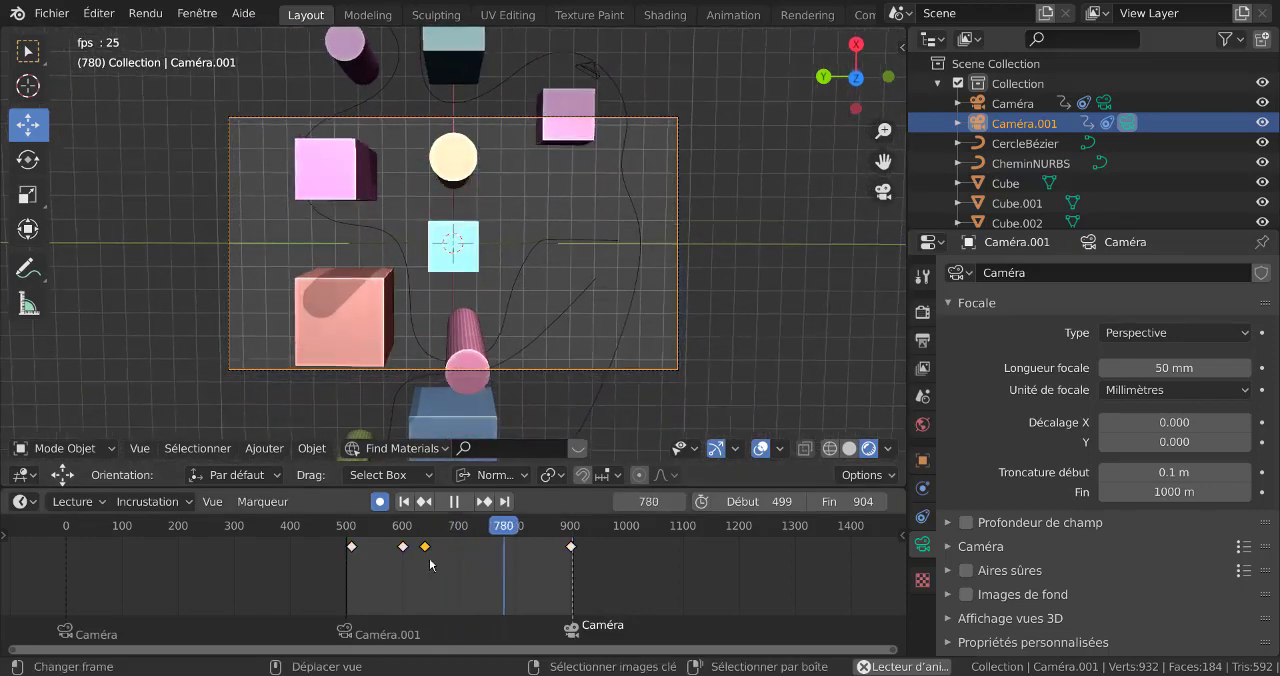
key(g)
click(509, 579)
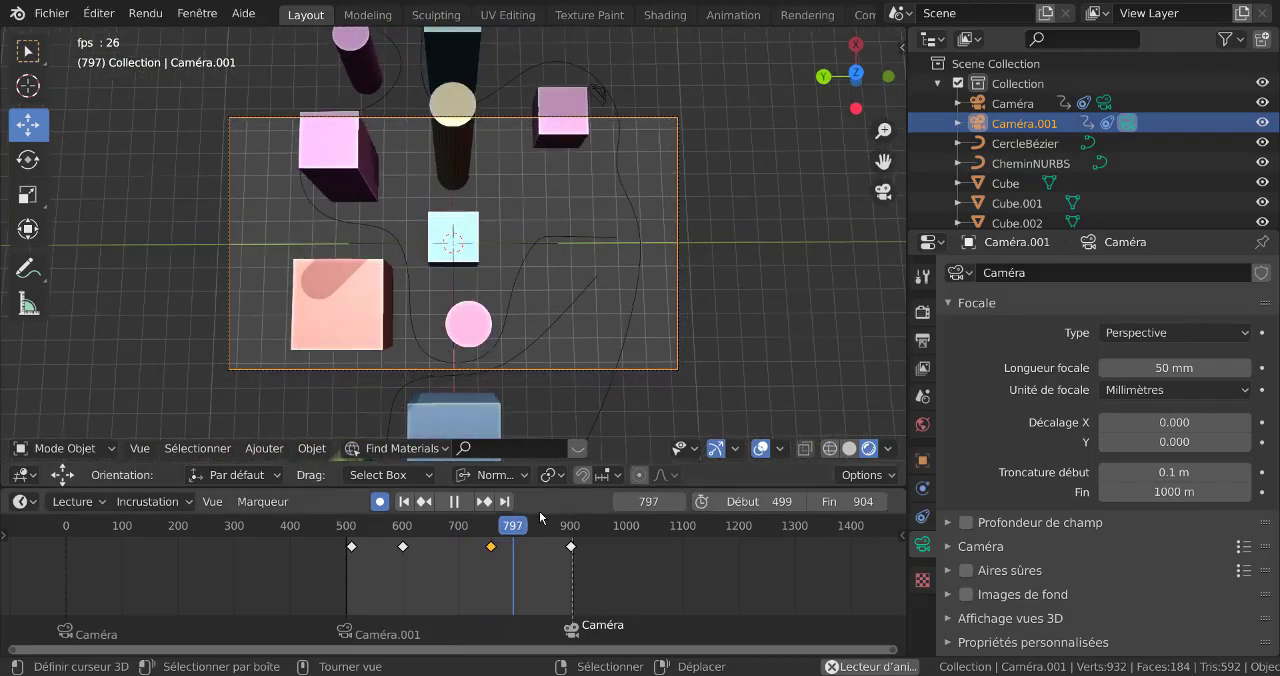
Try Cubique, Quintique and Circulaire interpolation on Caméra.001's third keyframe, comparing the motion during playback
key(t)
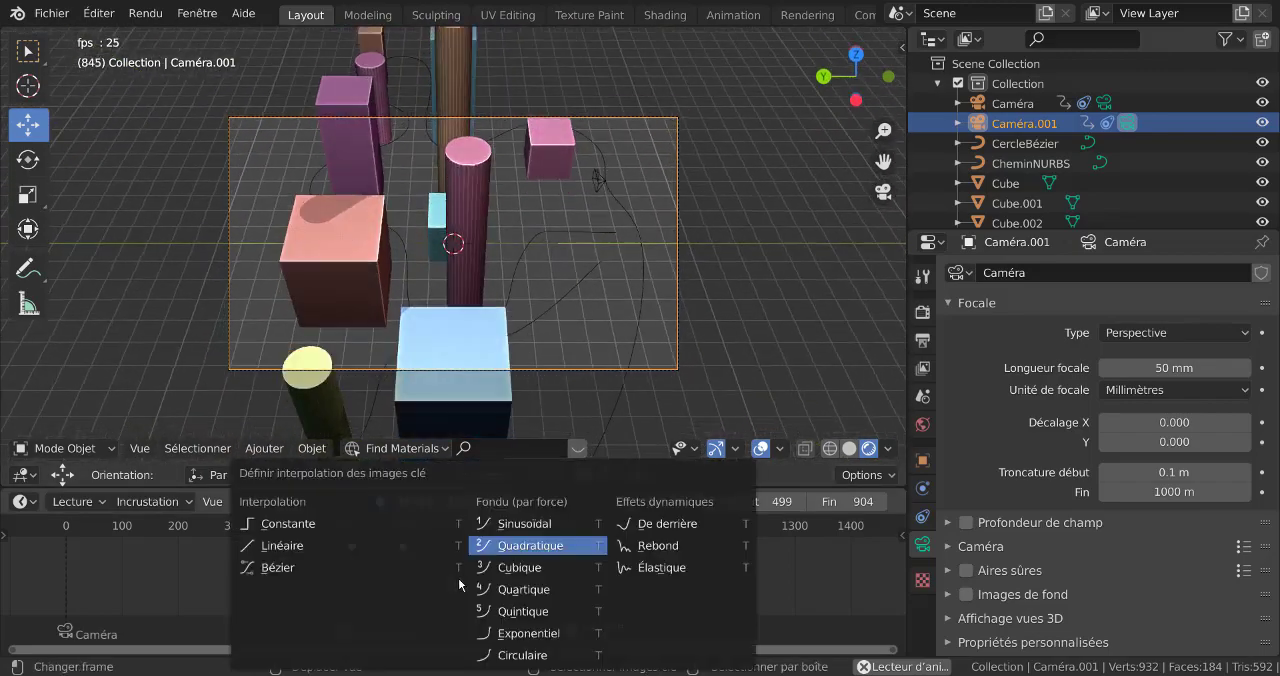
click(530, 566)
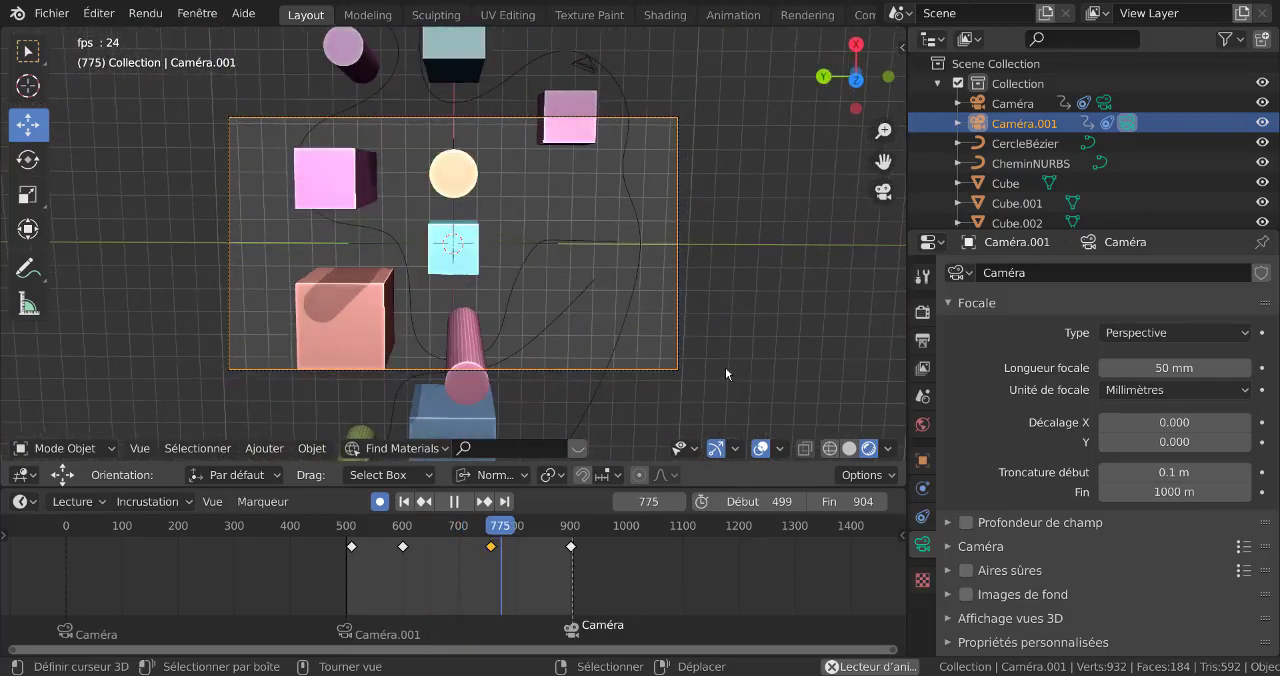
key(t)
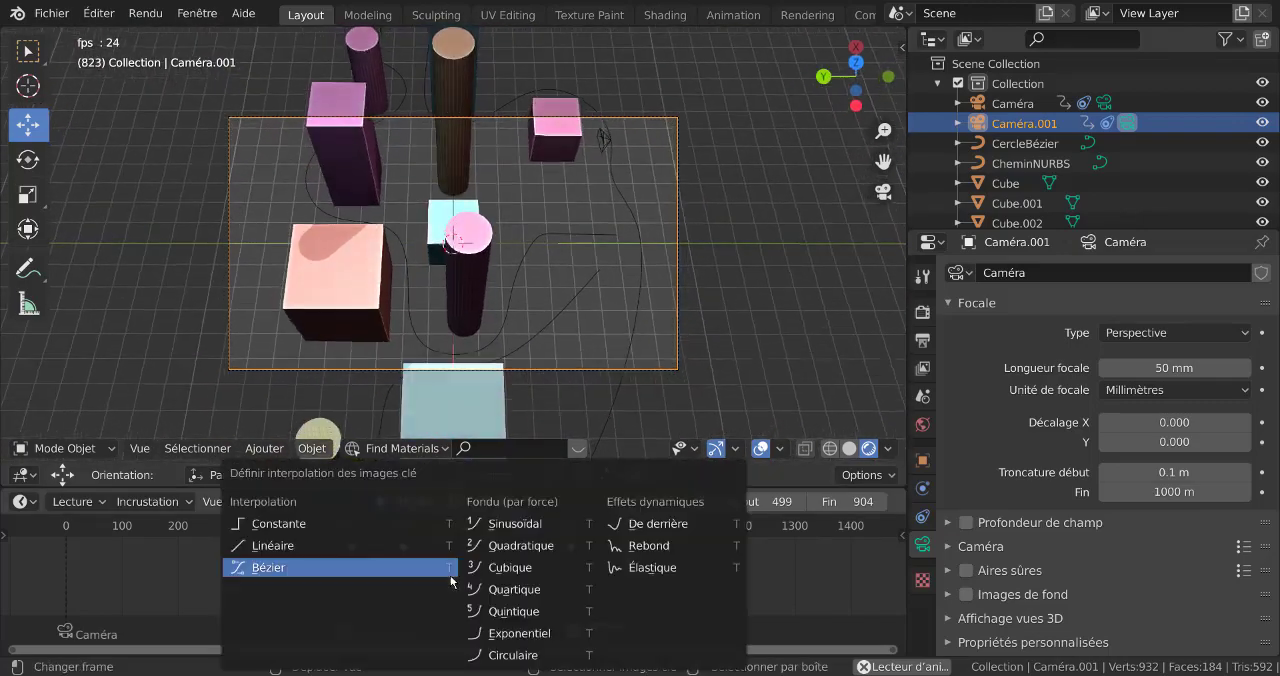
click(516, 613)
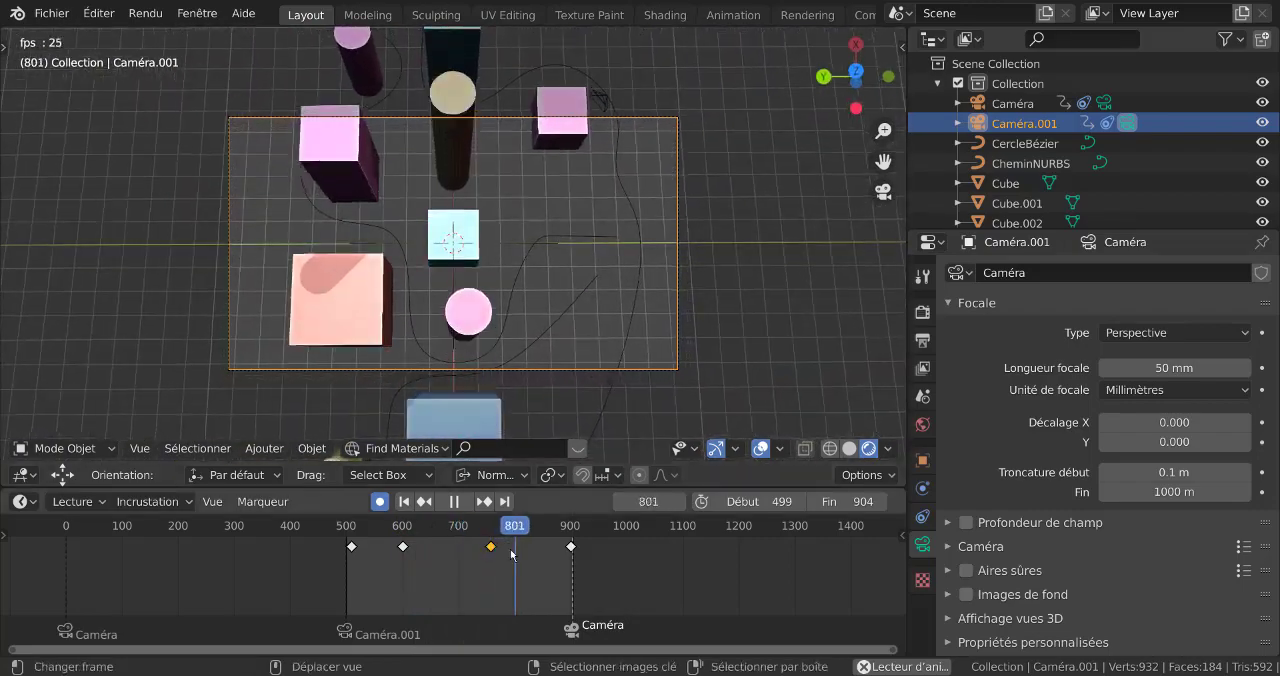
key(t)
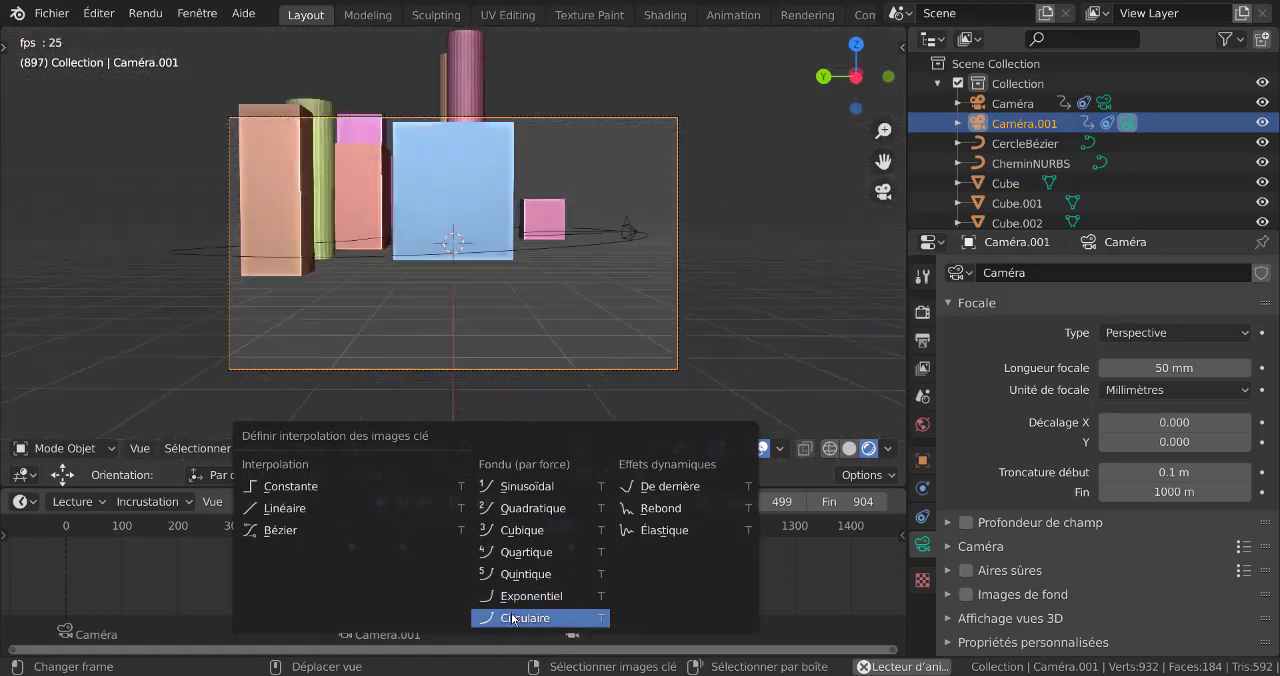
click(513, 618)
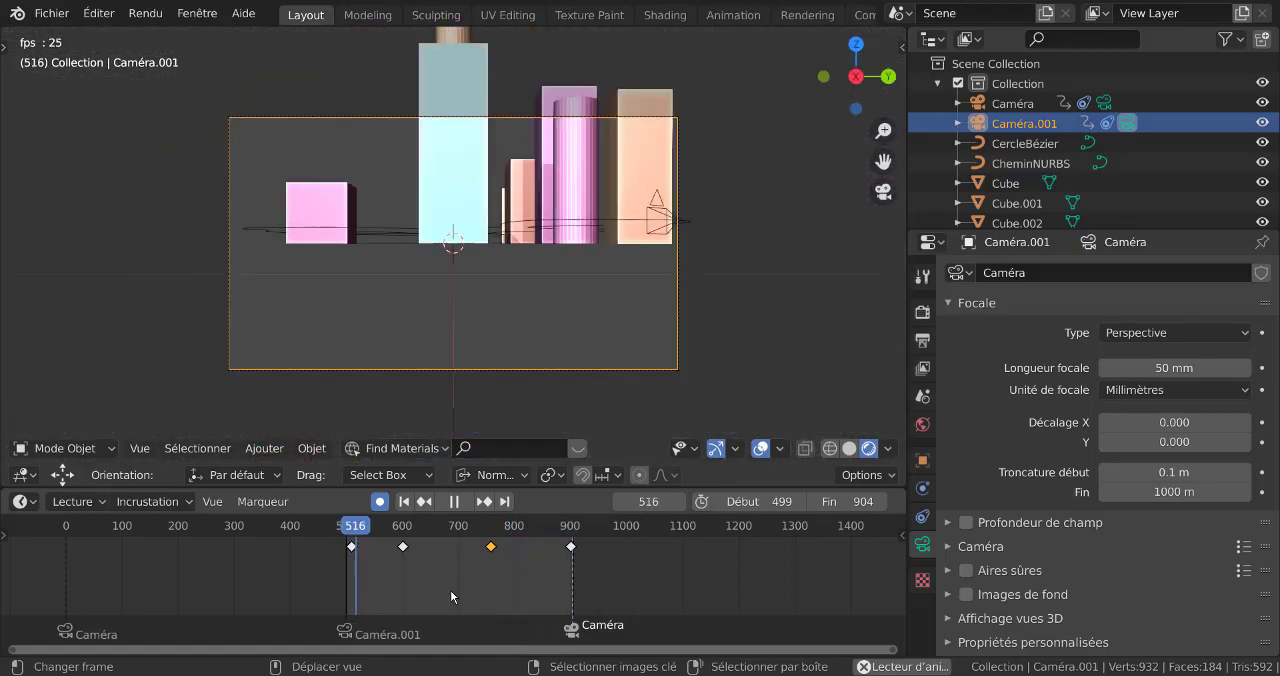
Apply a dynamic-effect interpolation to Caméra.001's third keyframe, and open the interpolation choices for all its keyframes
key(t)
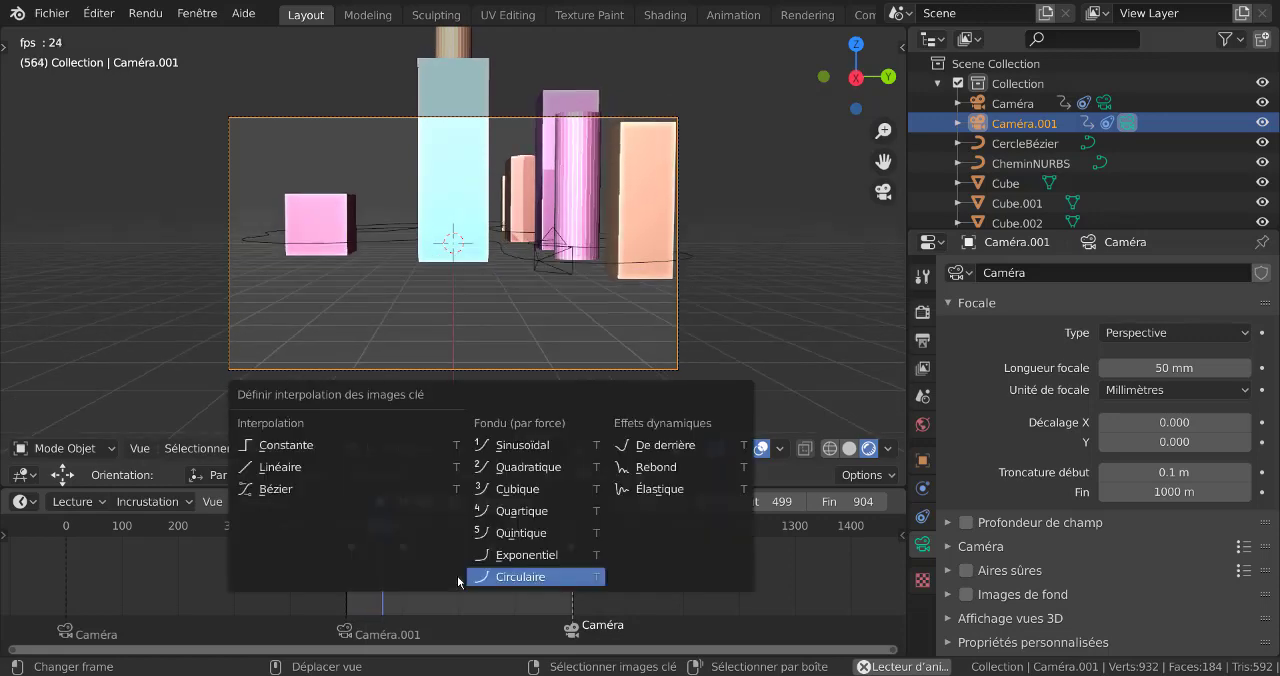
click(660, 455)
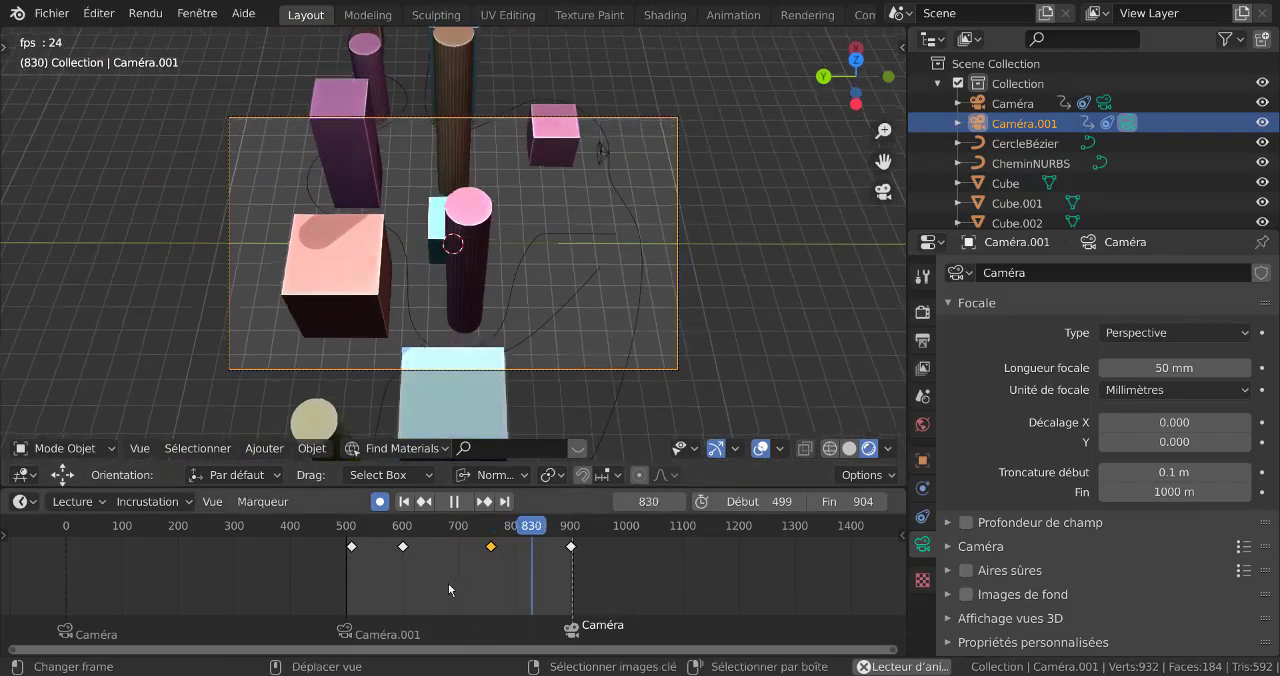
key(a)
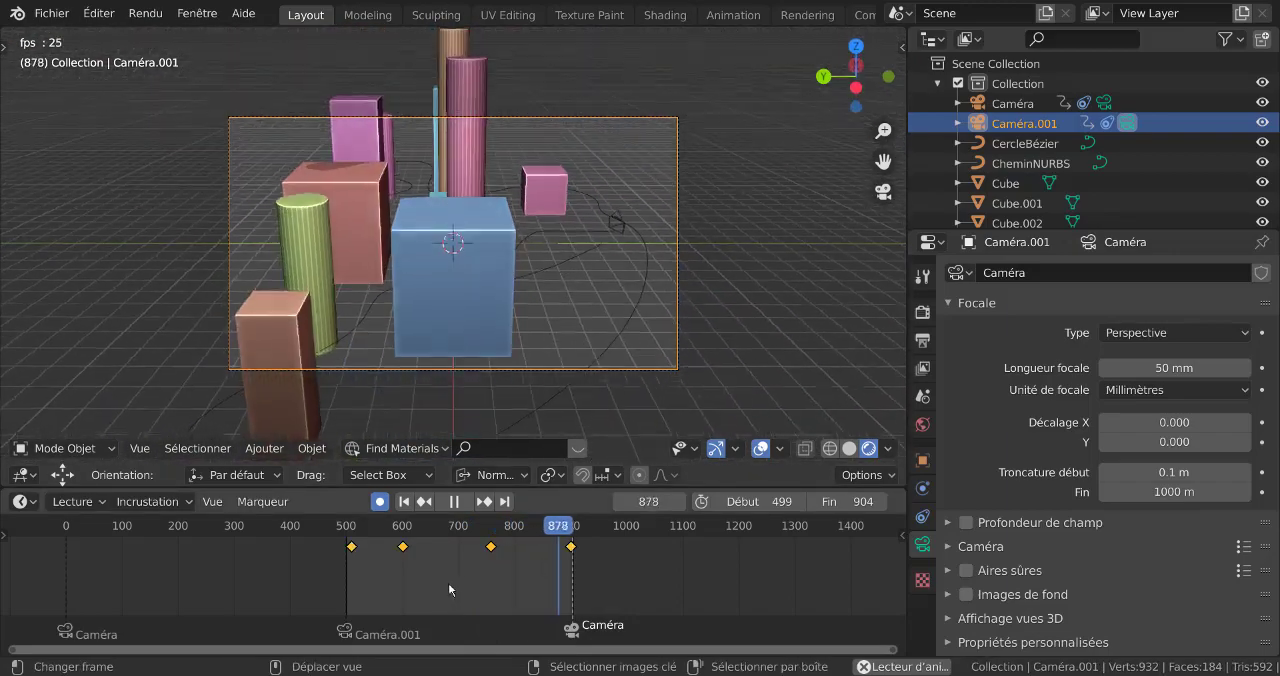
key(t)
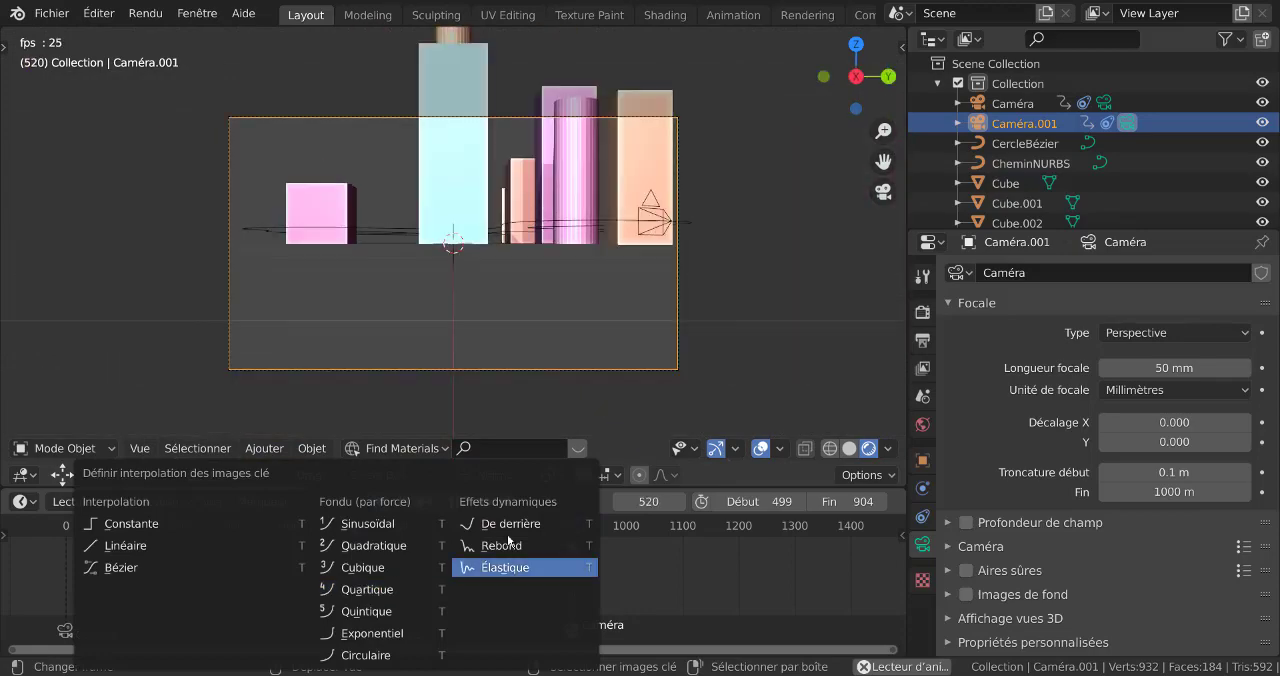
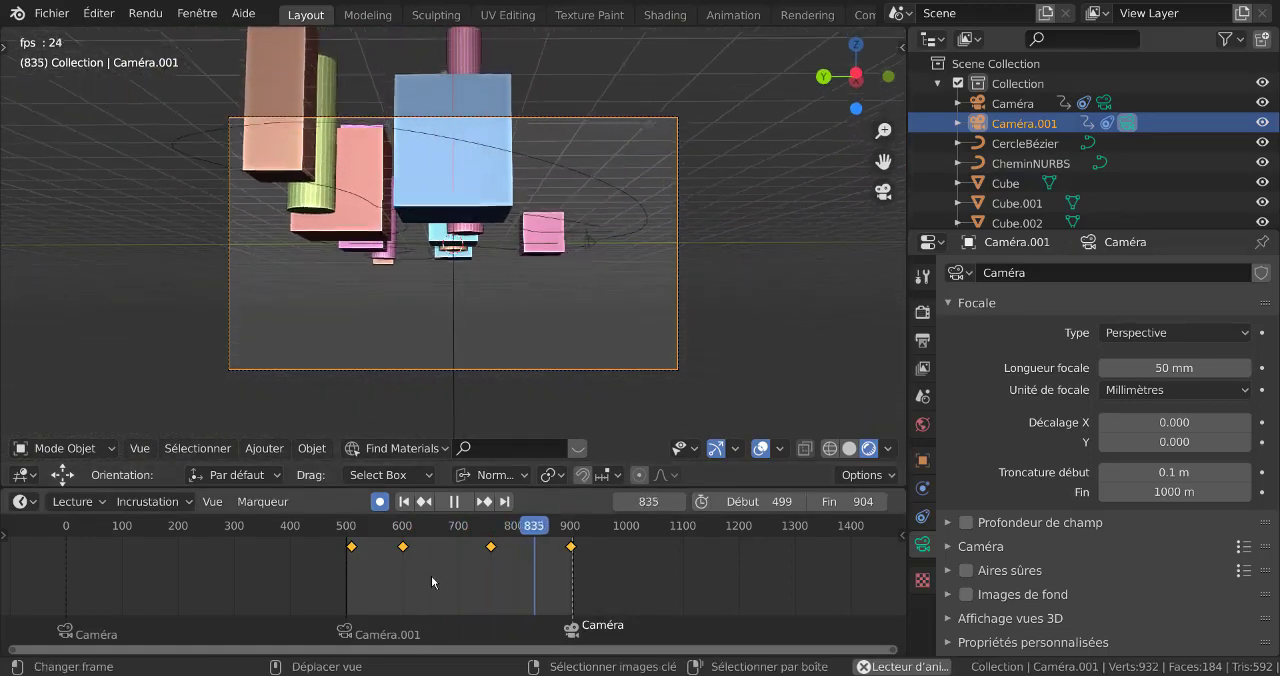
Try Rebond and Élastique interpolation on all Caméra.001 keyframes, comparing the motion during playback
key(t)
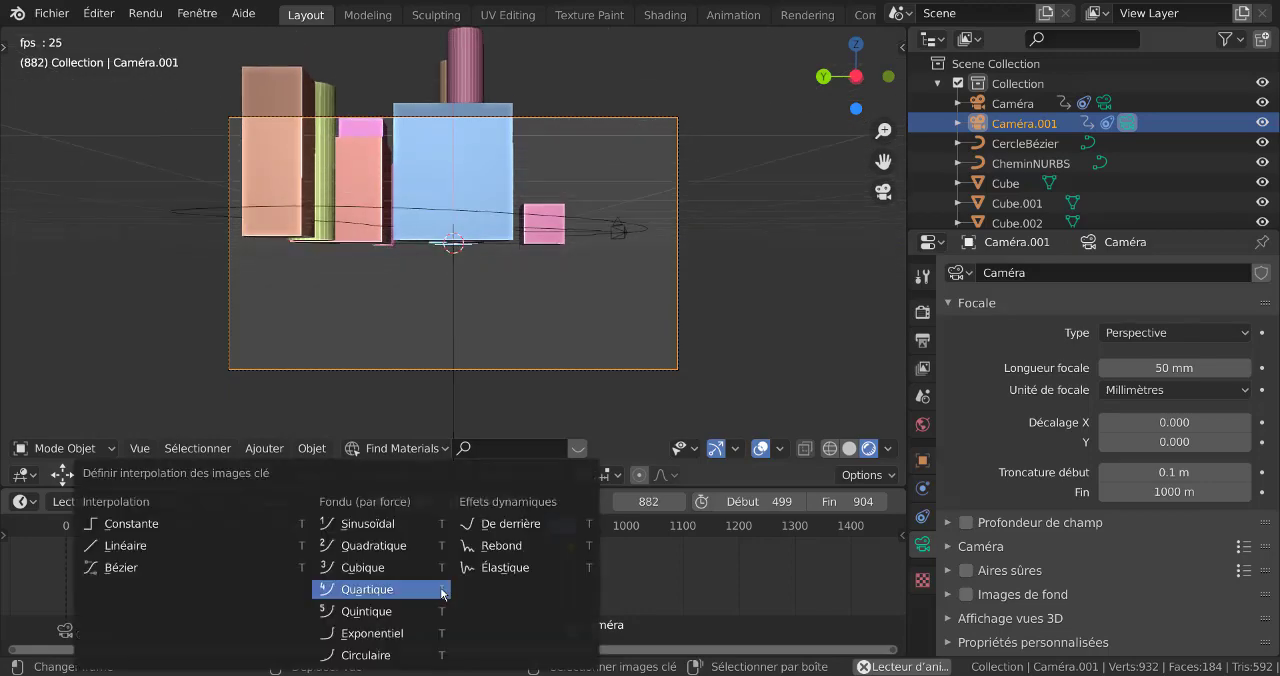
click(503, 546)
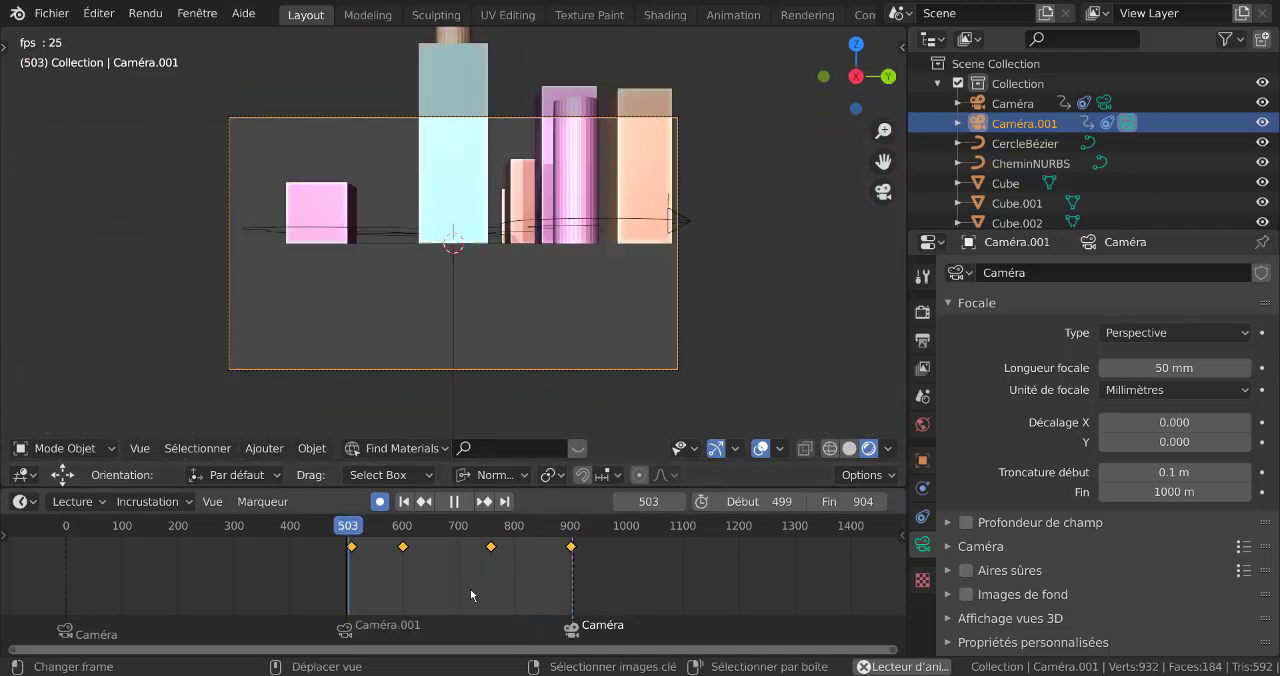
key(t)
click(535, 570)
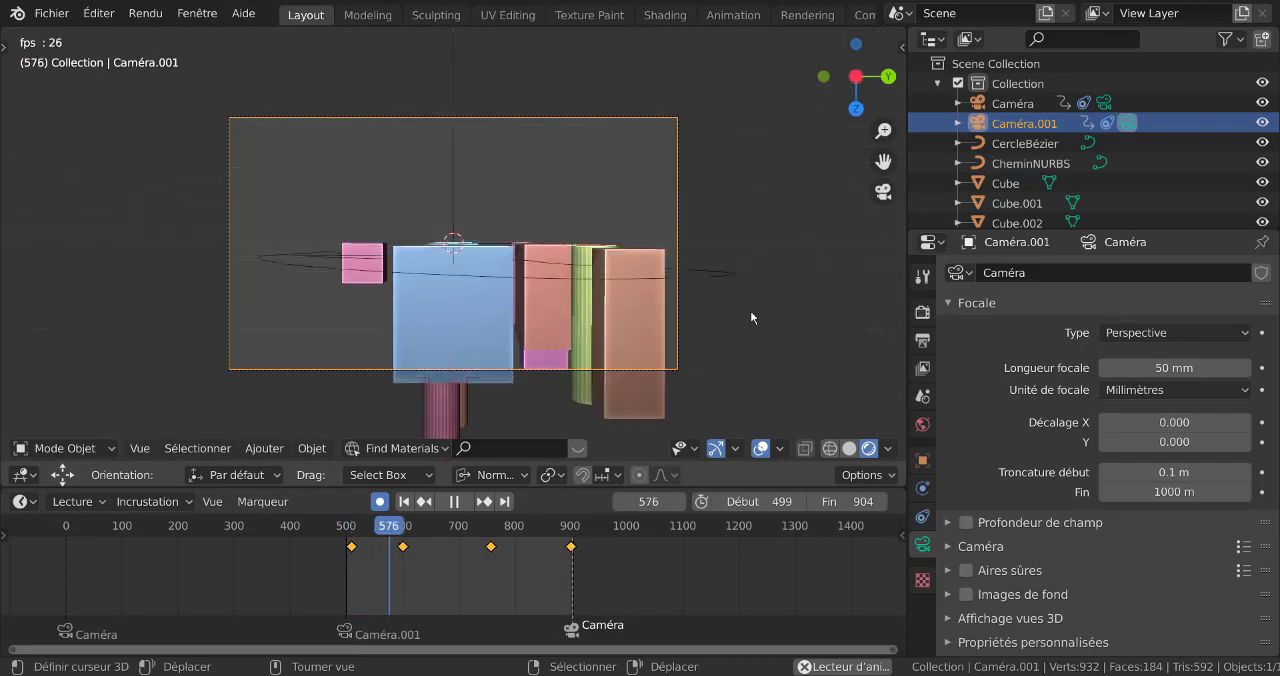
Try Quintique interpolation on all Caméra.001 keyframes while watching the camera travel along its circular path from outside
scroll(750, 297, down, 2)
middle_drag(750, 297, 801, 280)
scroll(801, 280, down, 3)
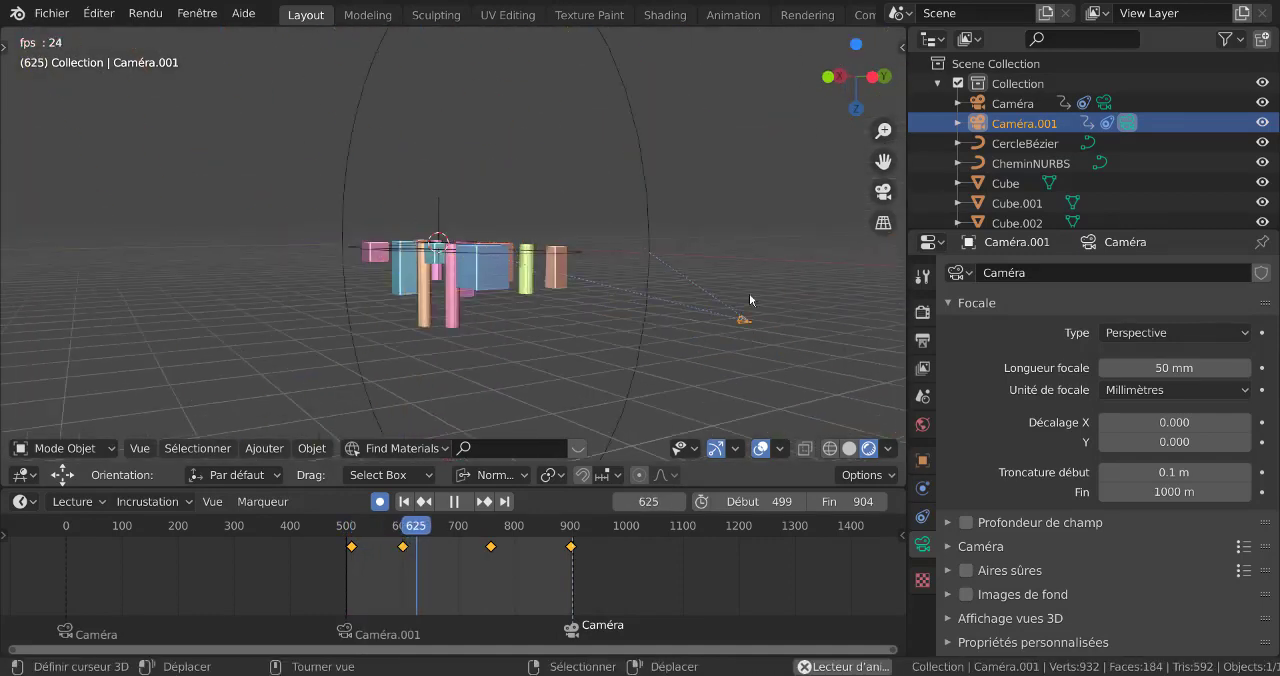
scroll(750, 300, down, 3)
middle_drag(704, 382, 744, 394)
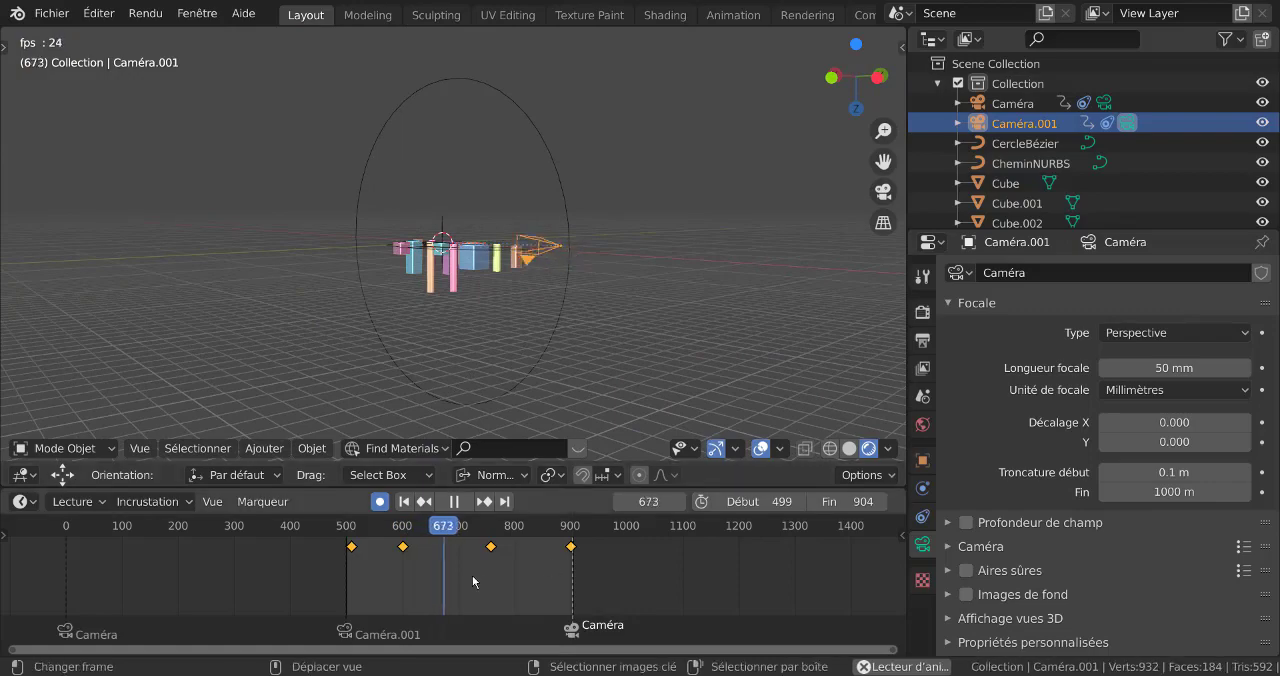
key(t)
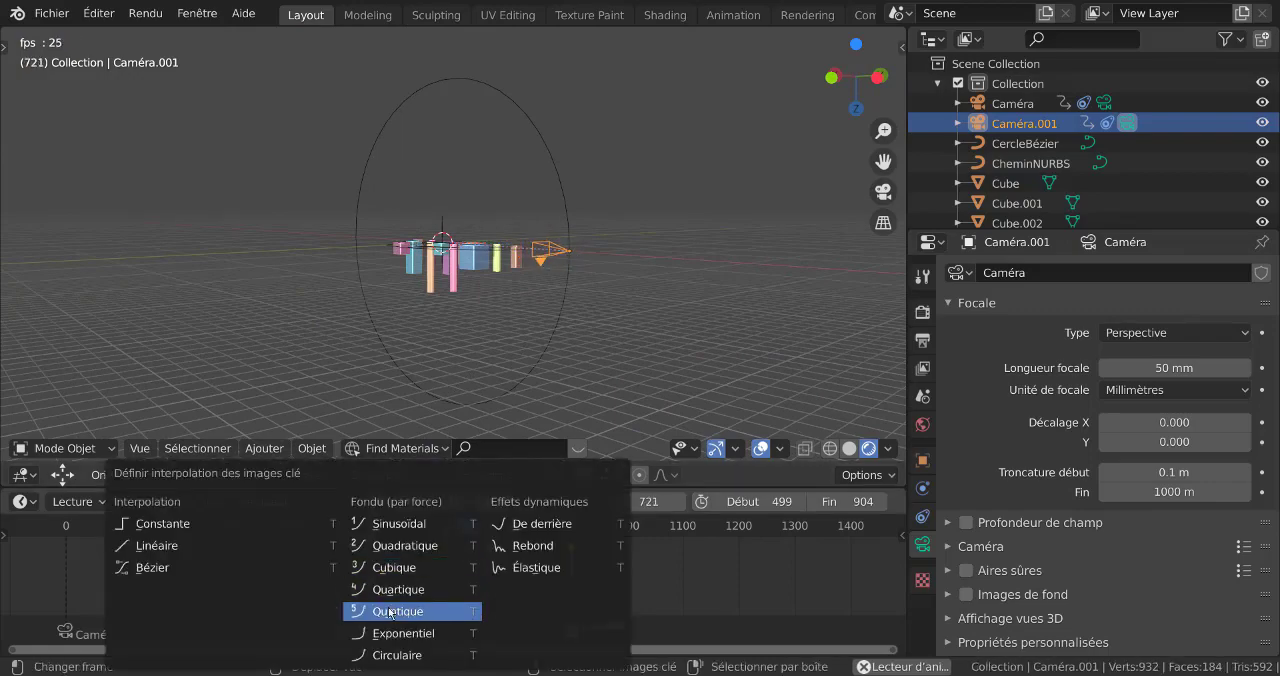
click(403, 605)
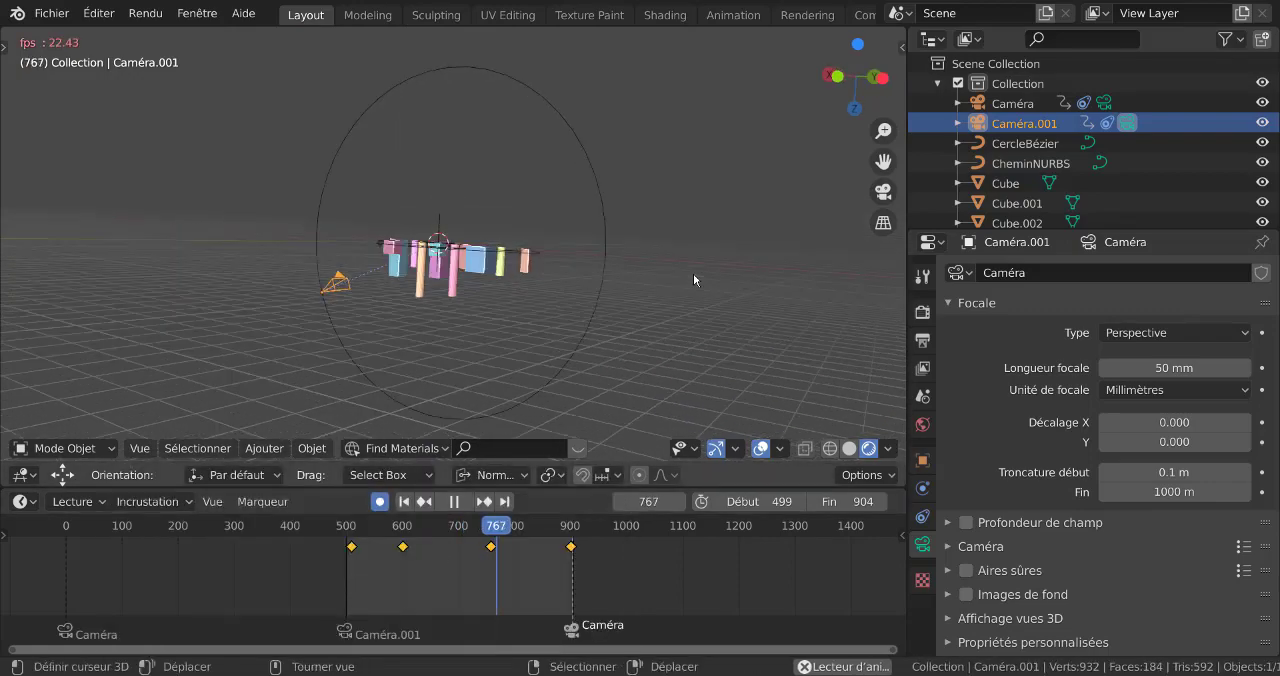
Try Cubique interpolation on all Caméra.001 keyframes while looking through the camera during playback
key(KP_0)
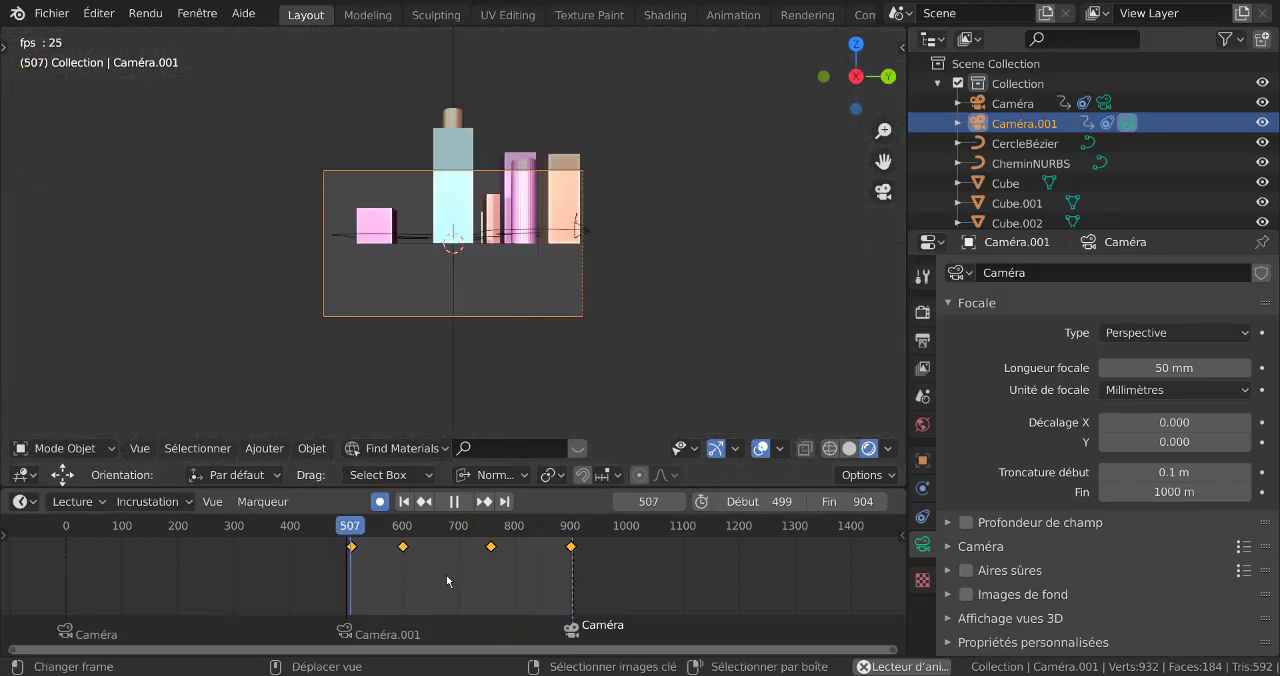
key(t)
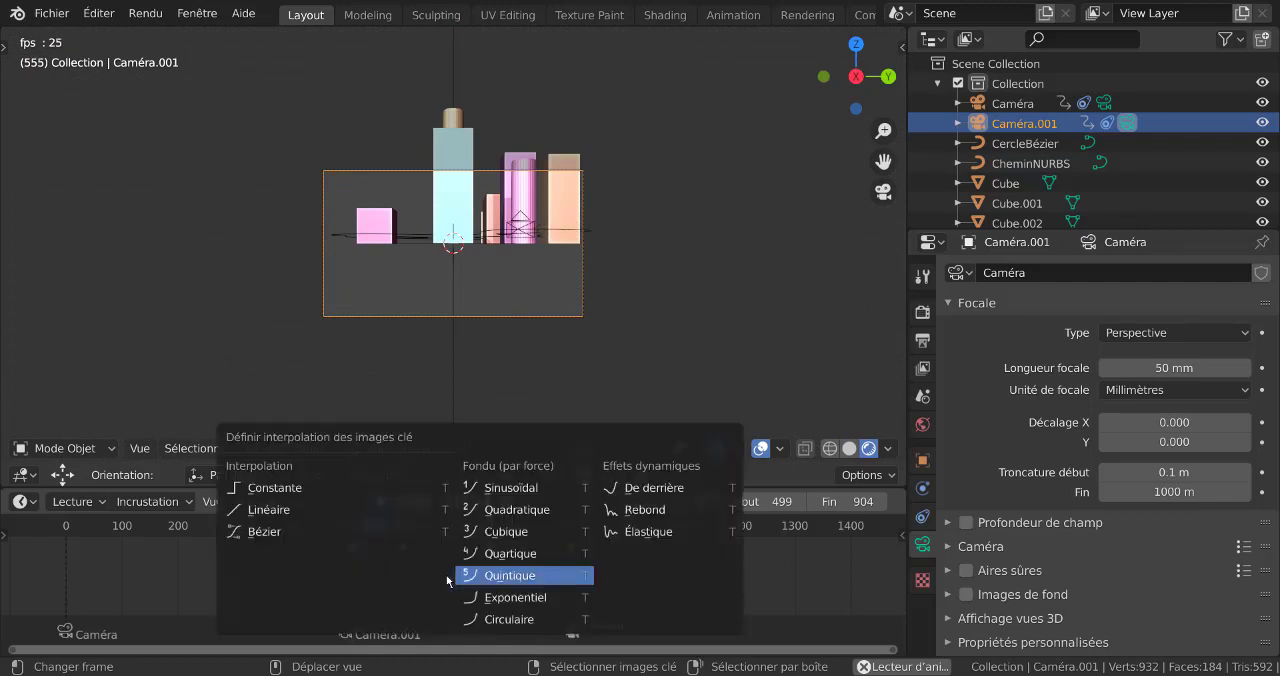
click(504, 532)
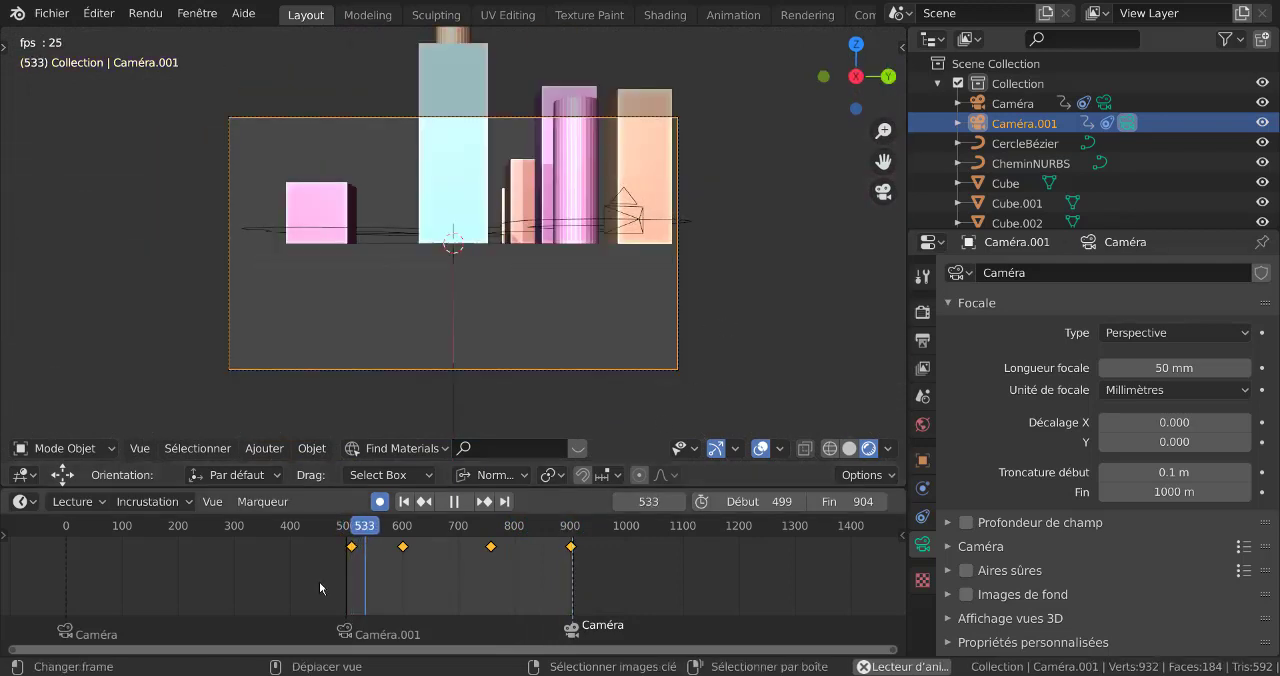
Turn off automatic keyframing with playback stopped, and display Caméra.001's object constraints
key(space)
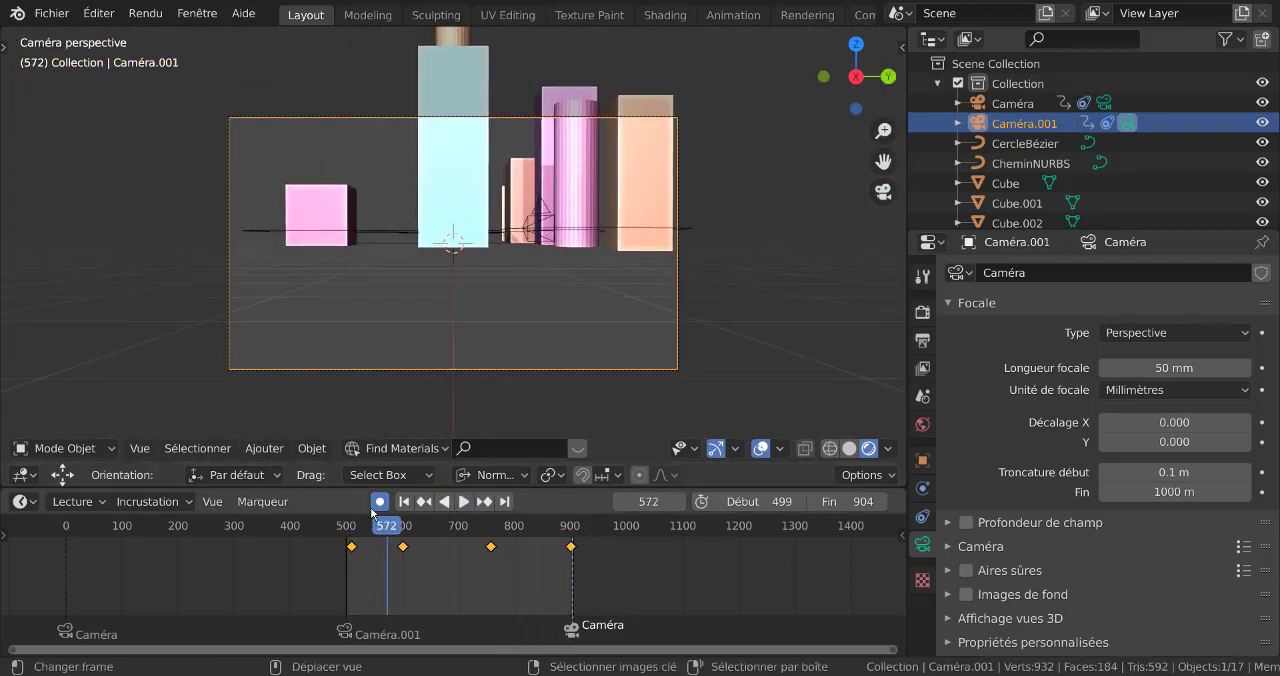
click(379, 502)
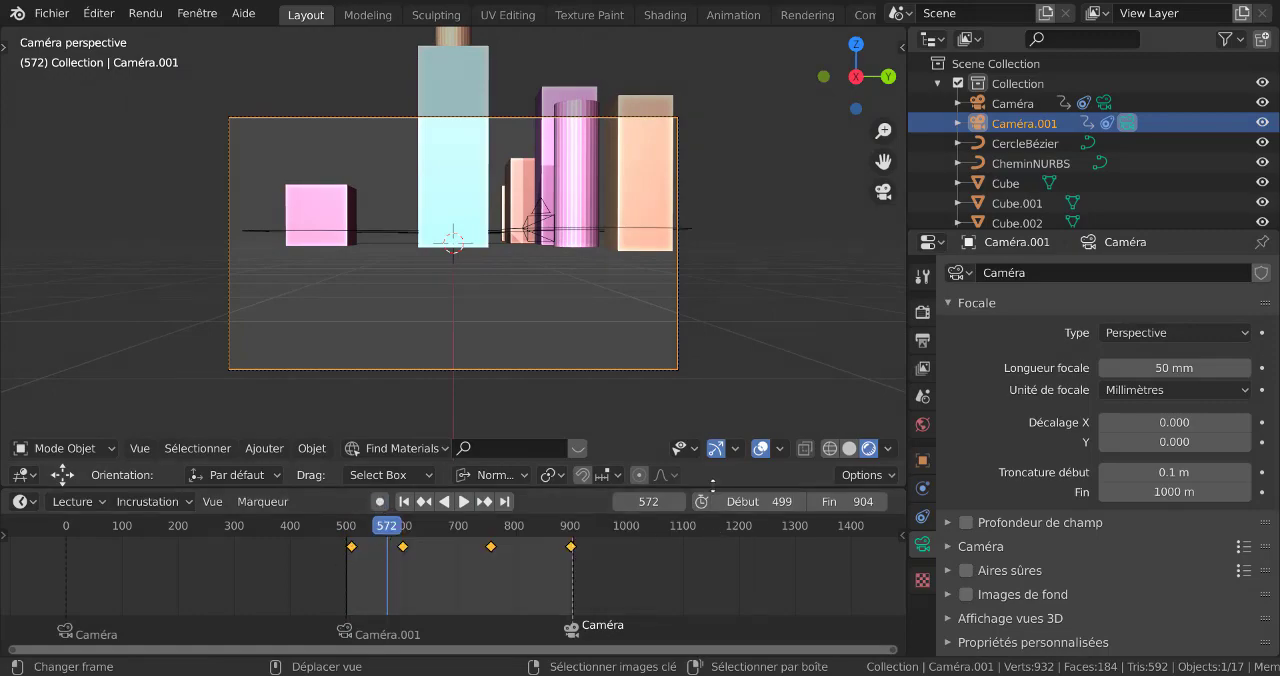
scroll(715, 343, down, 3)
middle_drag(710, 338, 752, 345)
scroll(631, 352, down, 4)
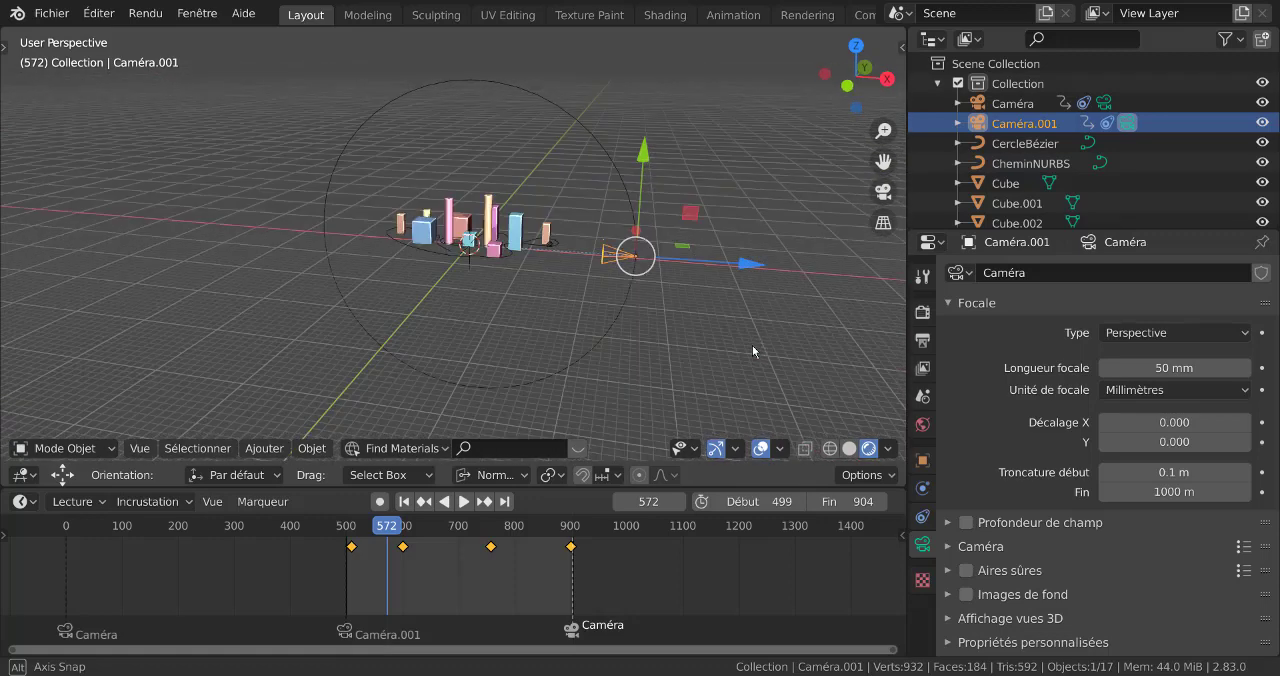
click(922, 517)
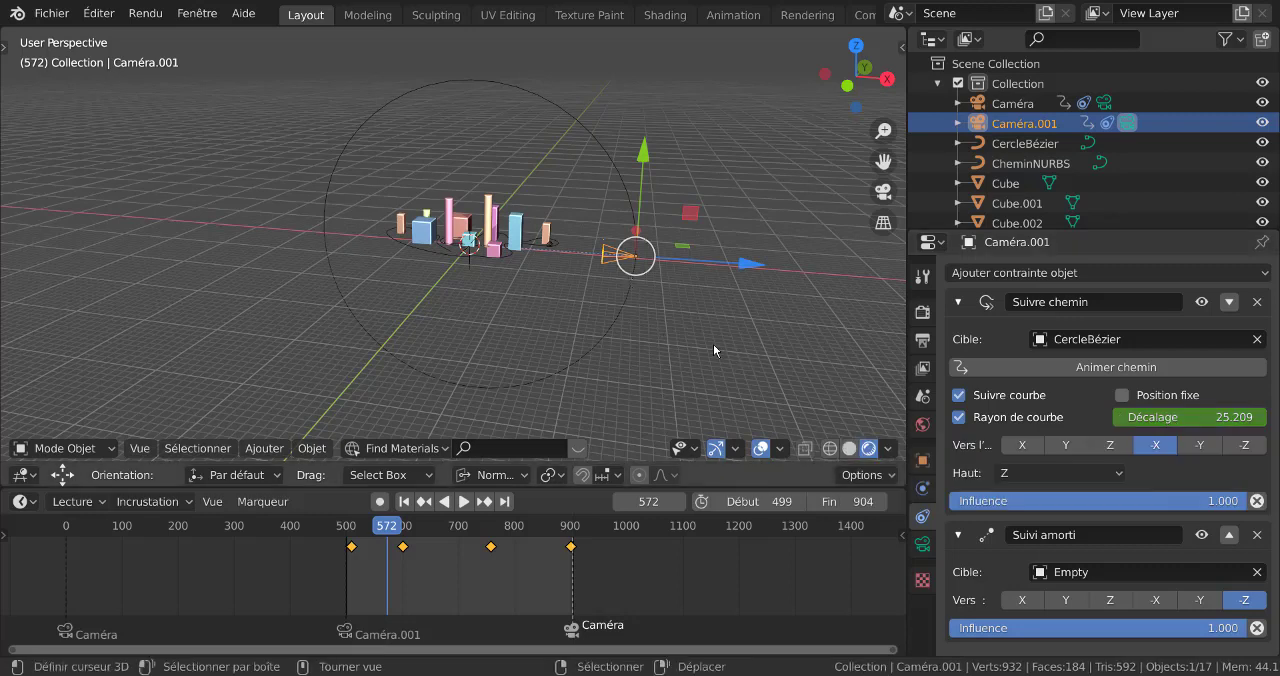
Open the CercleBézier path for control-point editing in the front view
click(627, 303)
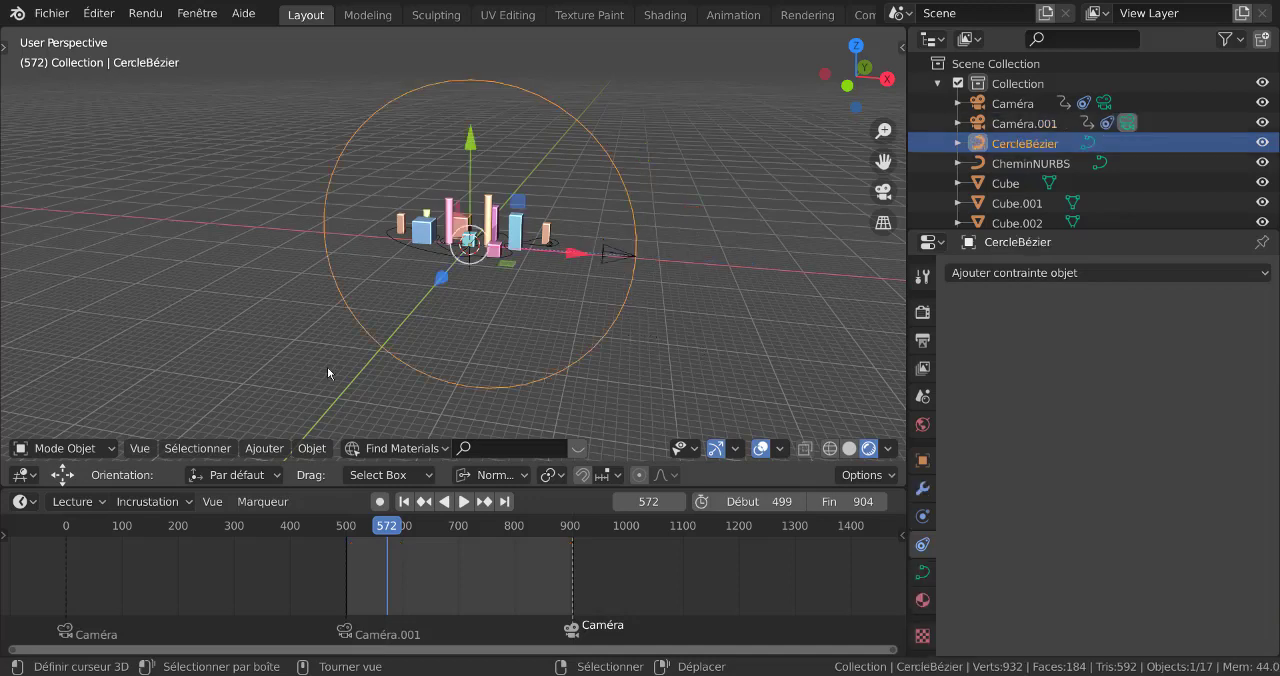
key(KP_1)
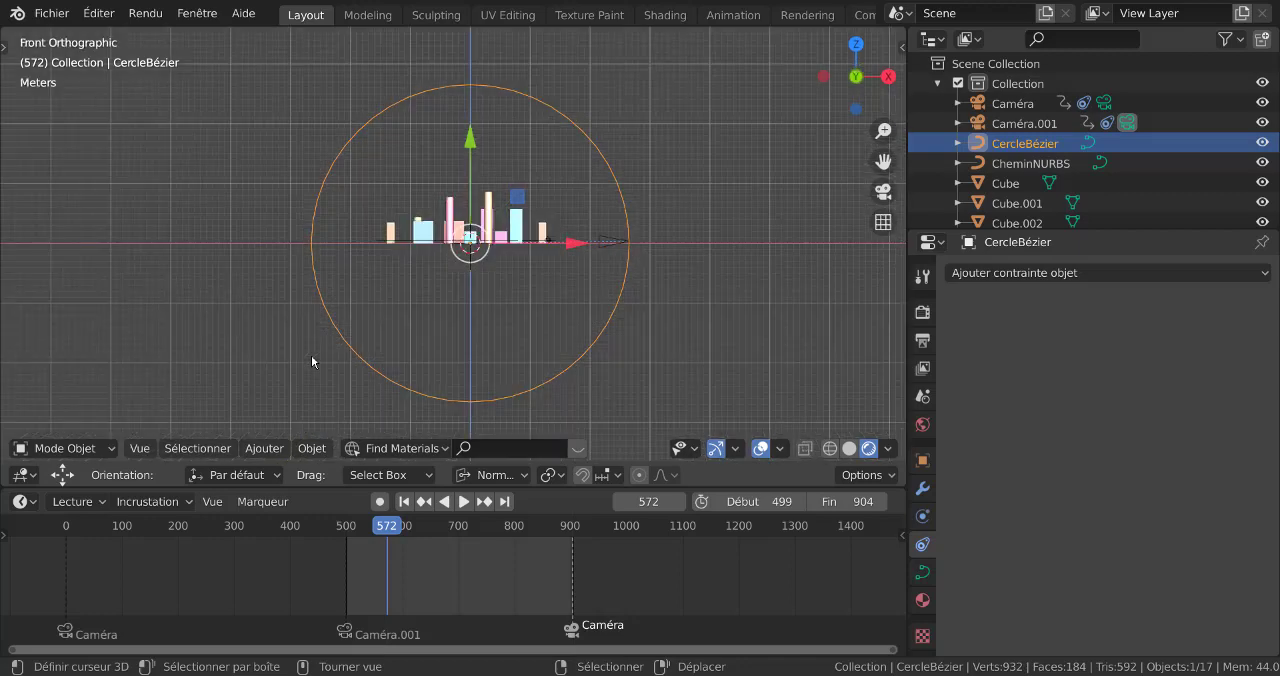
key(Tab)
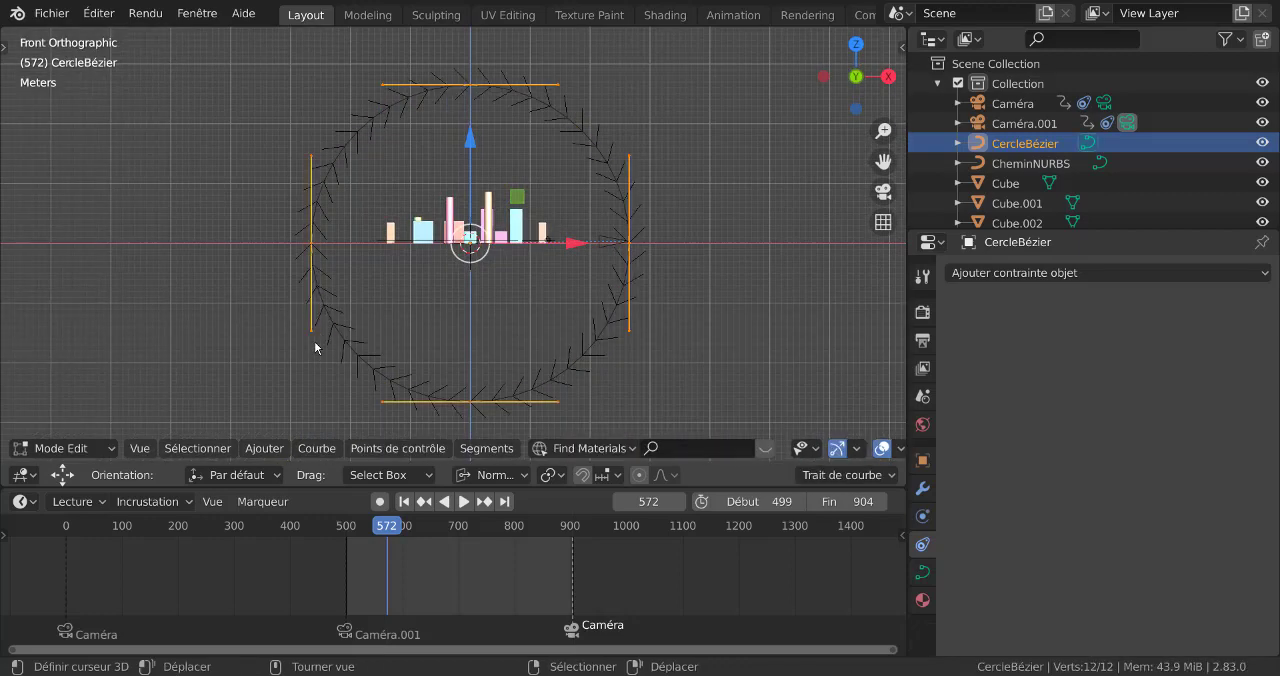
scroll(627, 295, down, 2)
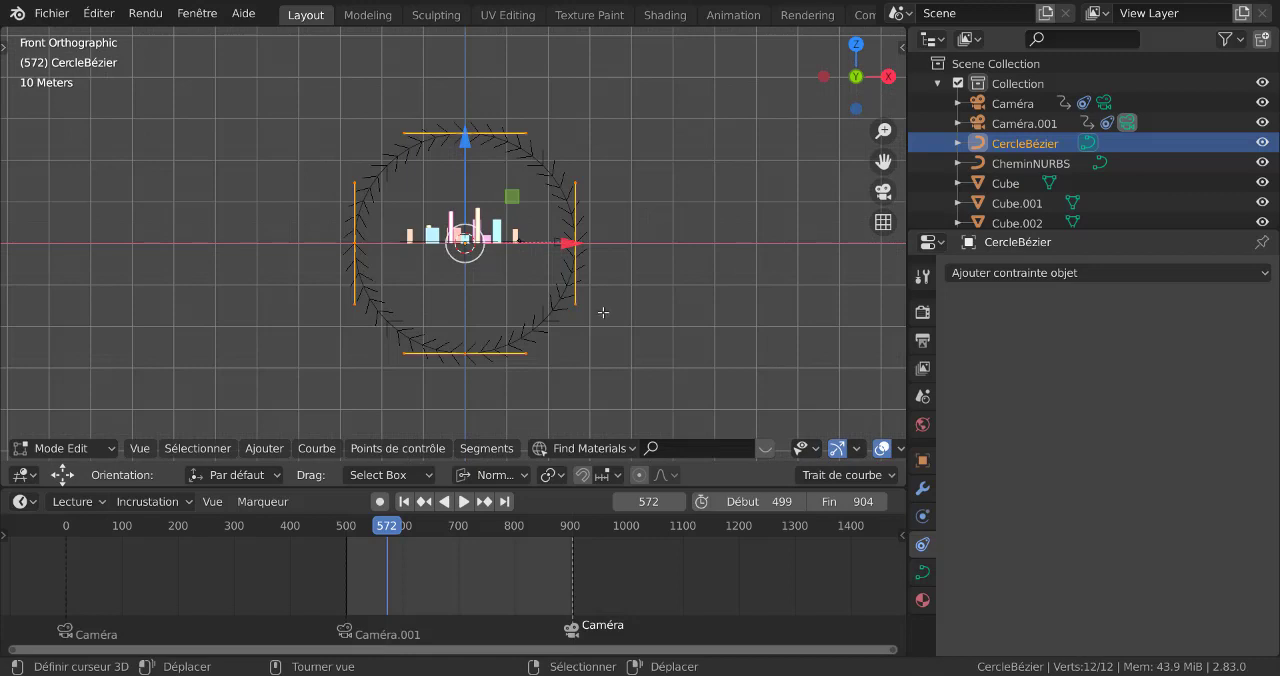
key(s)
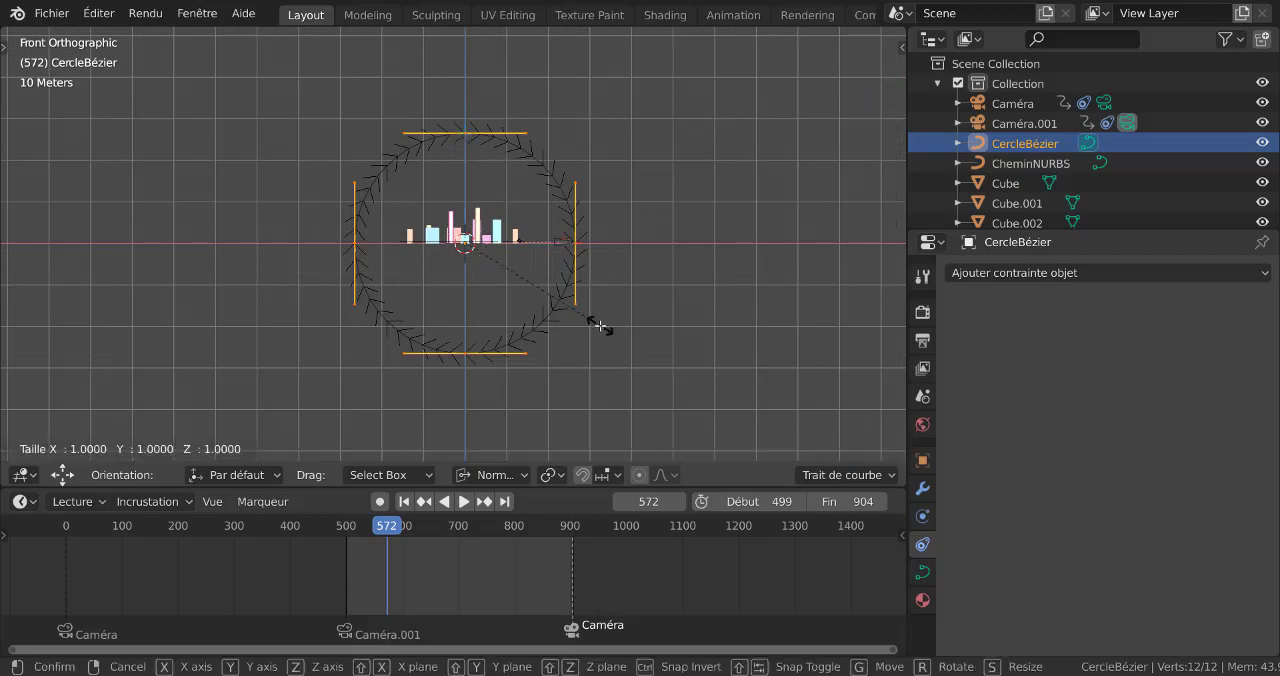
key(z)
right_click(648, 310)
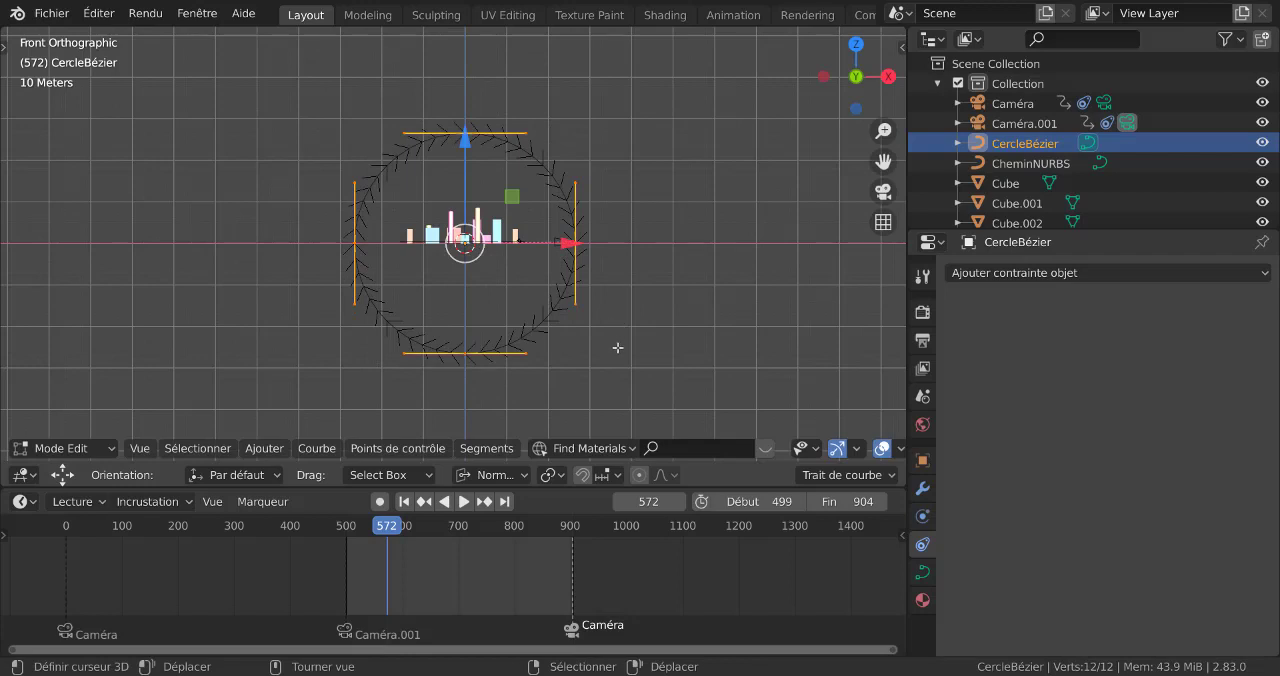
Scale all of CercleBézier's control points along X by about 2.25 to stretch the camera path
key(s)
key(x)
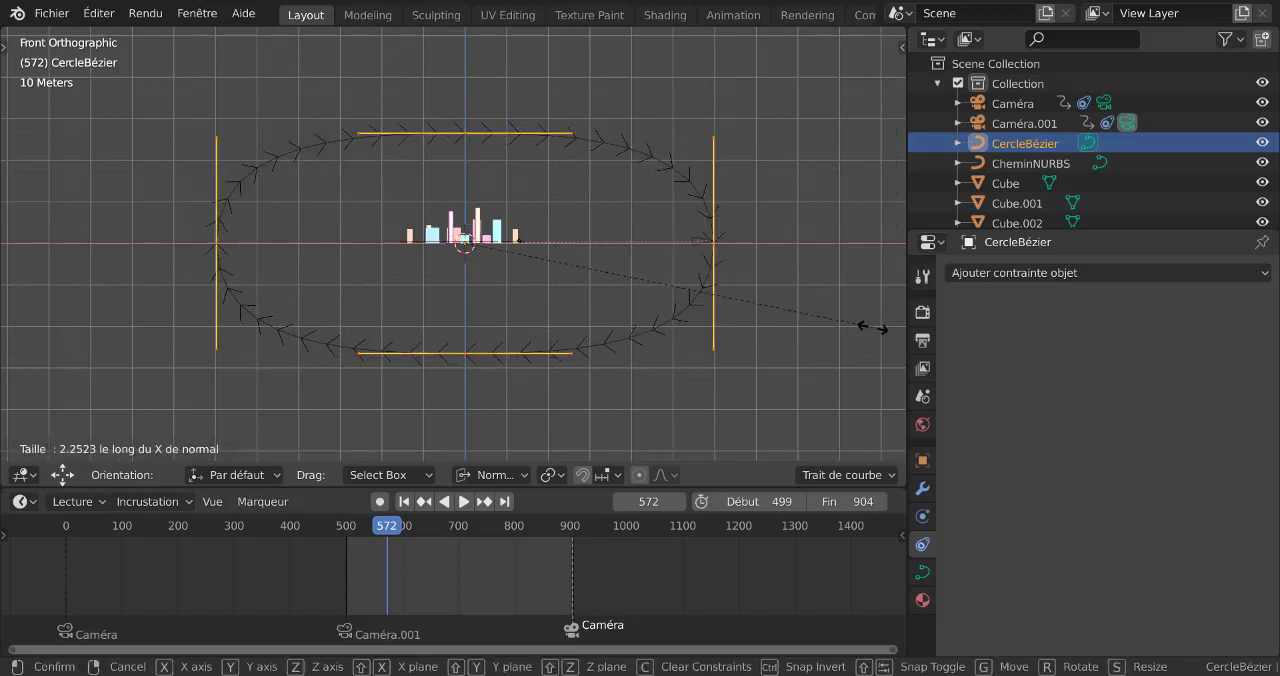
click(873, 328)
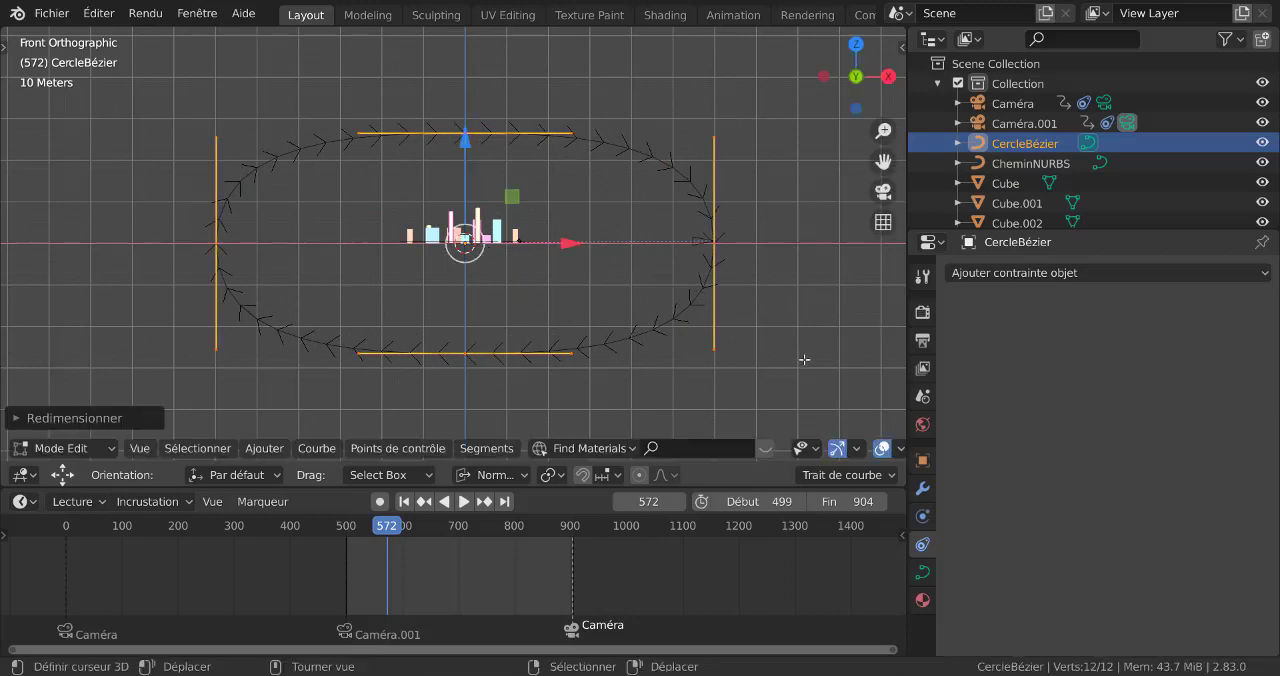
Play the animation from frame 499 through the camera to check the motion along the stretched path
key(KP_0)
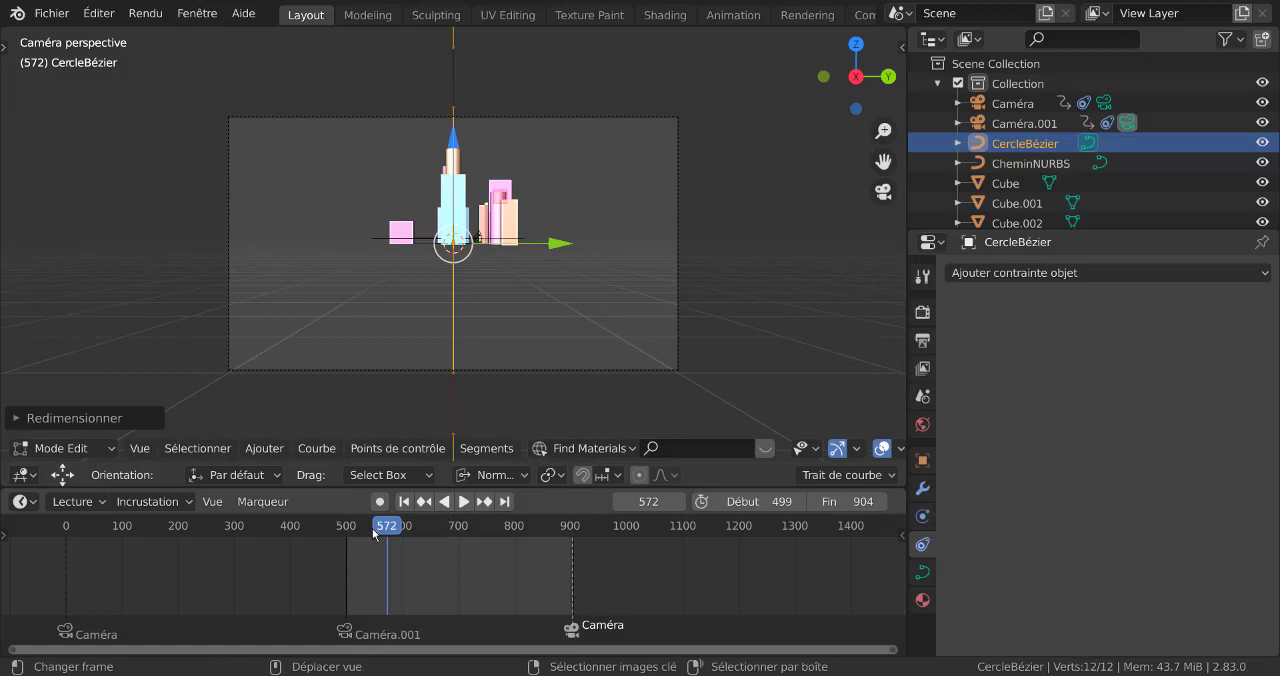
drag(374, 533, 345, 533)
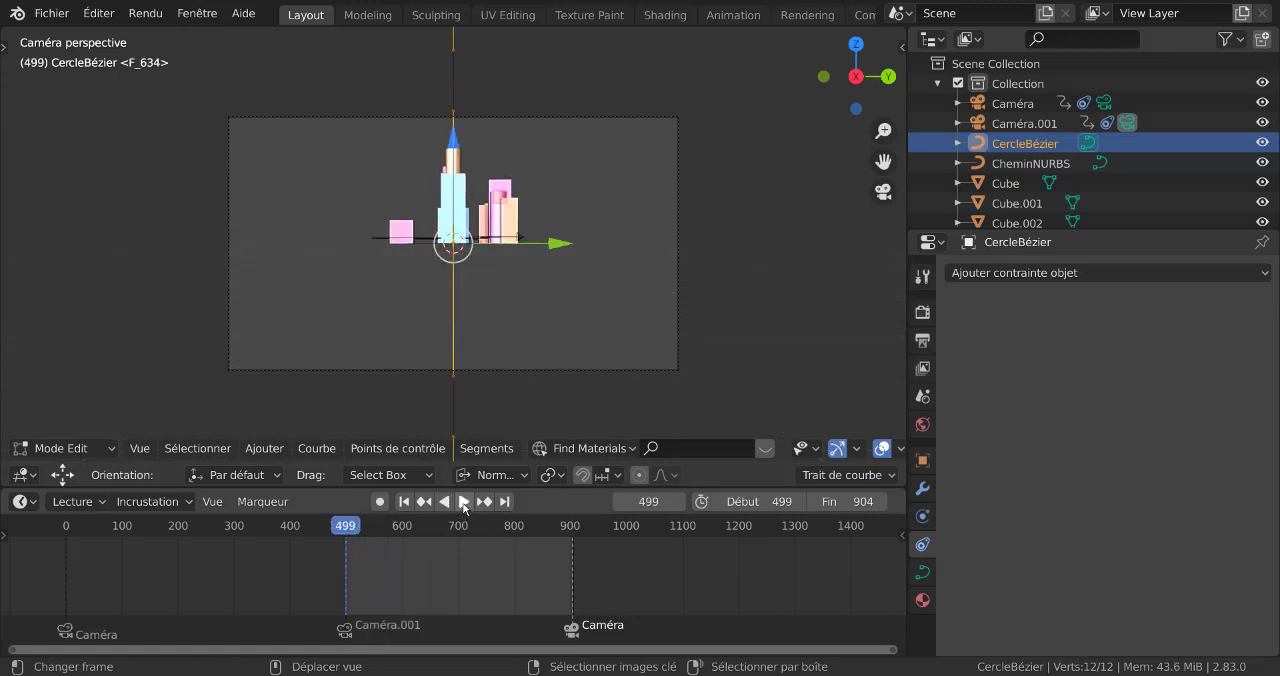
click(463, 506)
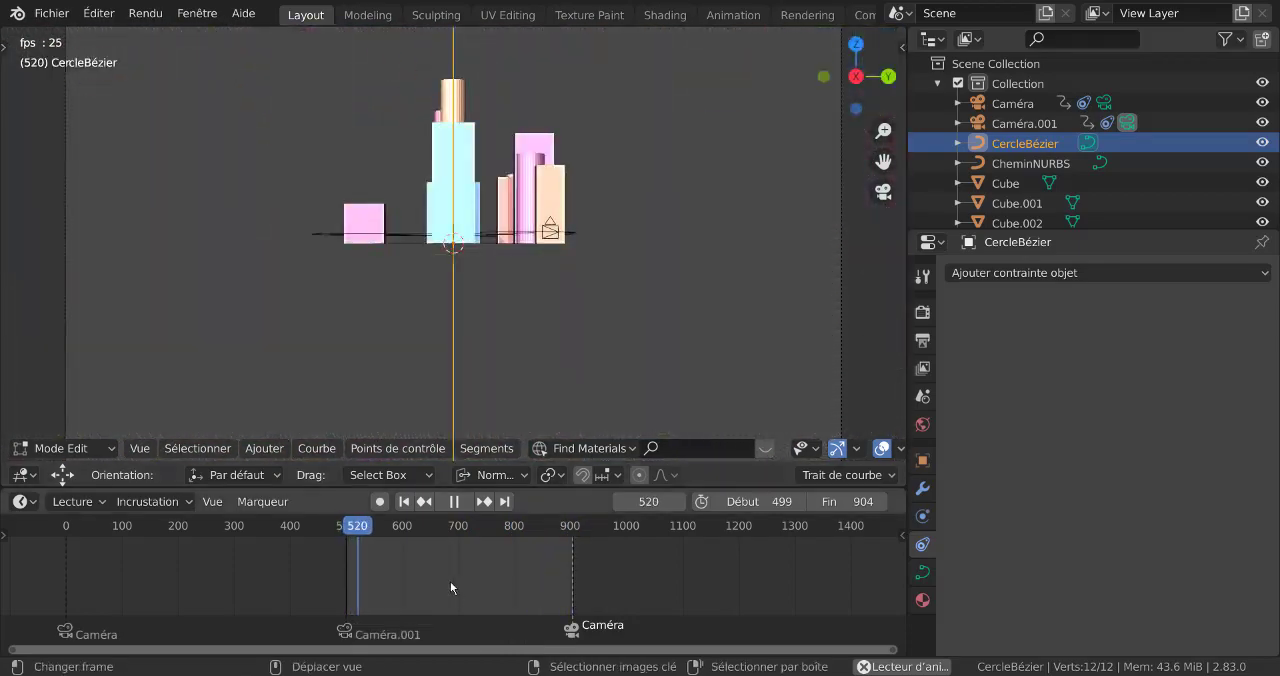
Try Linéaire interpolation with CercleBézier still in editing, and watch the camera on the stretched path from outside
key(t)
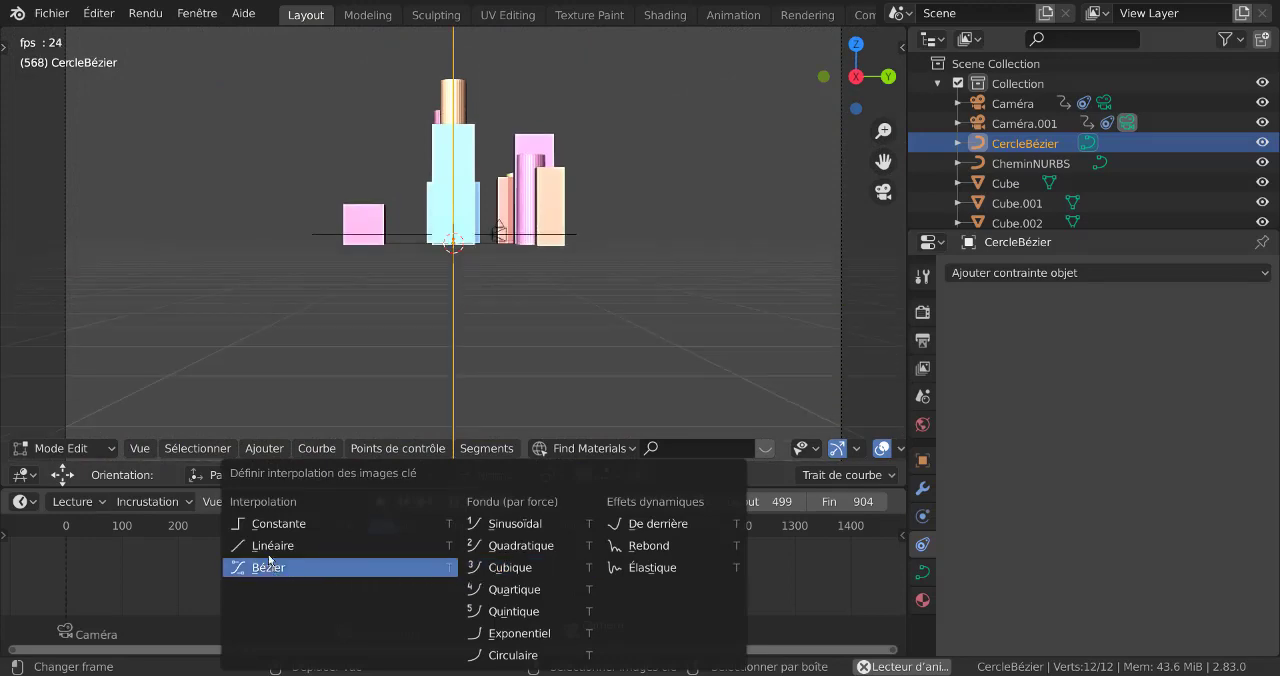
click(266, 549)
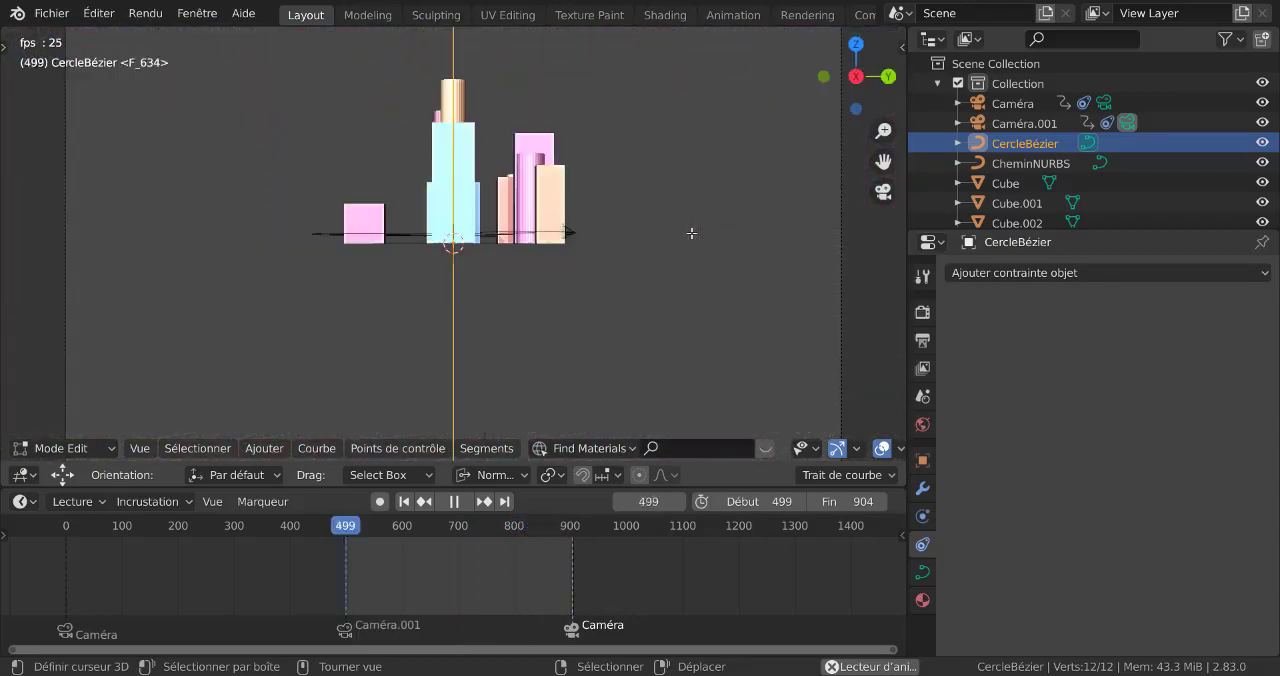
scroll(682, 235, down, 3)
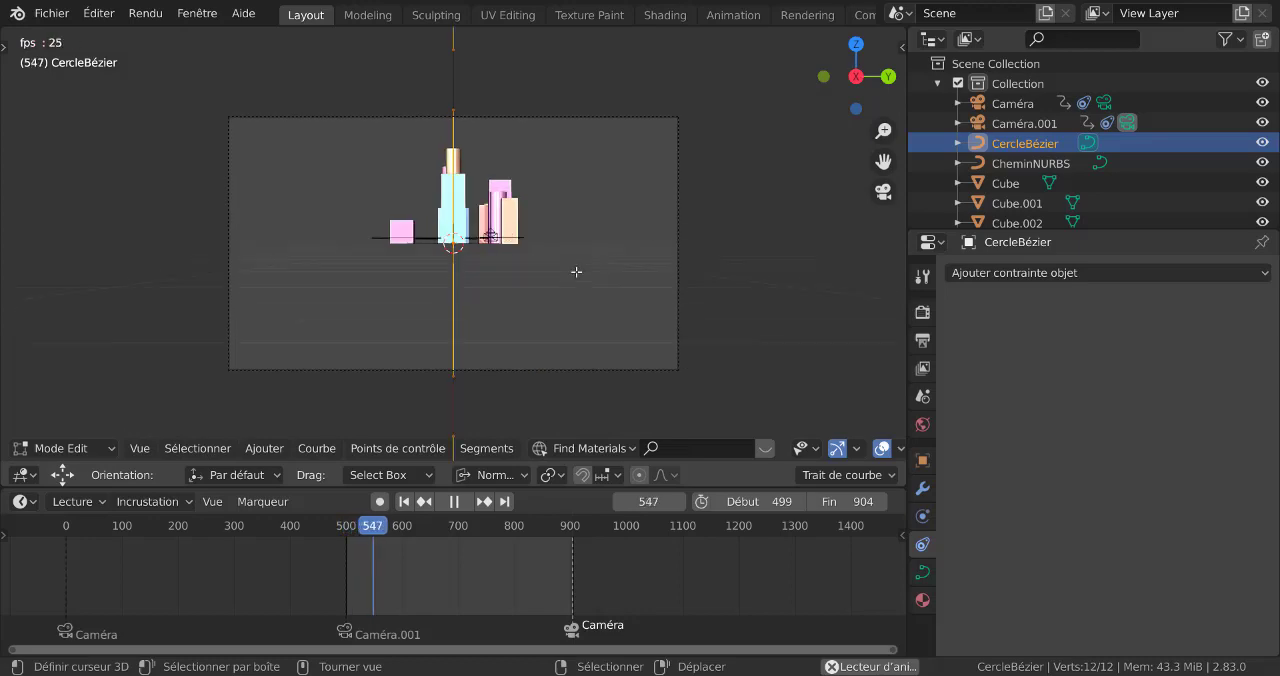
middle_drag(584, 268, 774, 334)
scroll(630, 269, down, 5)
scroll(741, 305, up, 3)
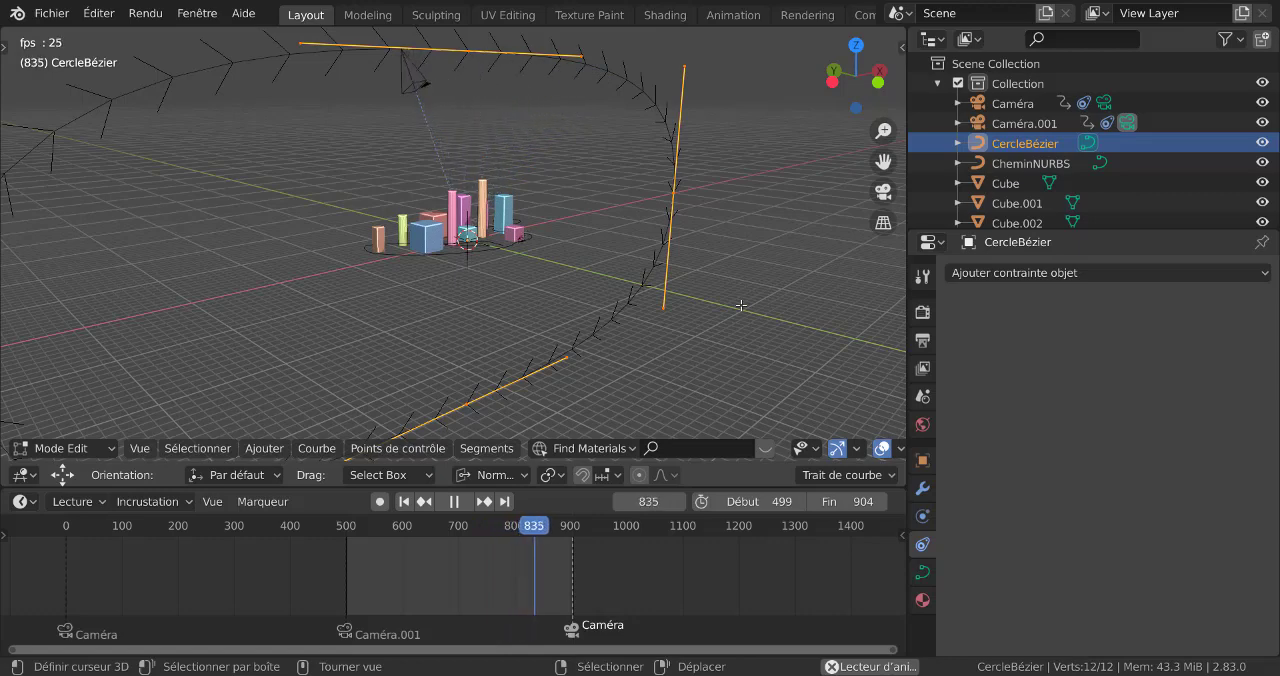
scroll(260, 192, down, 3)
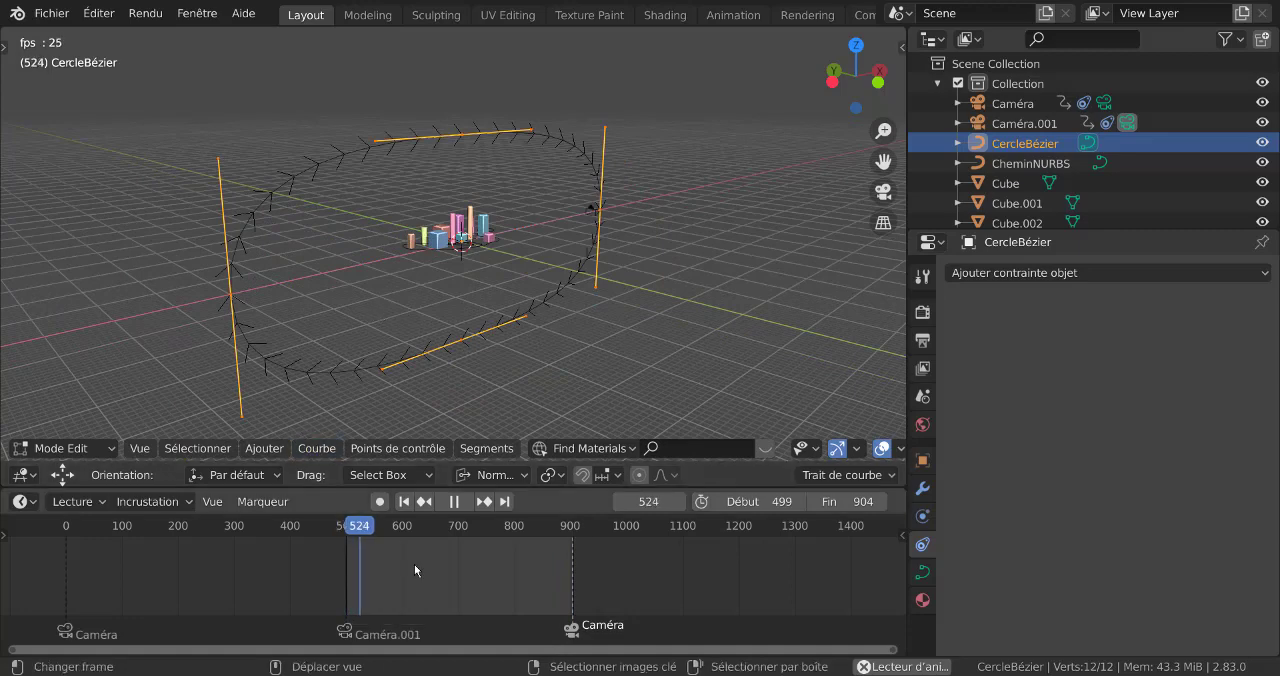
Leave CercleBézier's point editing, set all Caméra.001 keyframes to Bézier interpolation during playback, and look through the camera
click(592, 213)
middle_drag(592, 213, 675, 289)
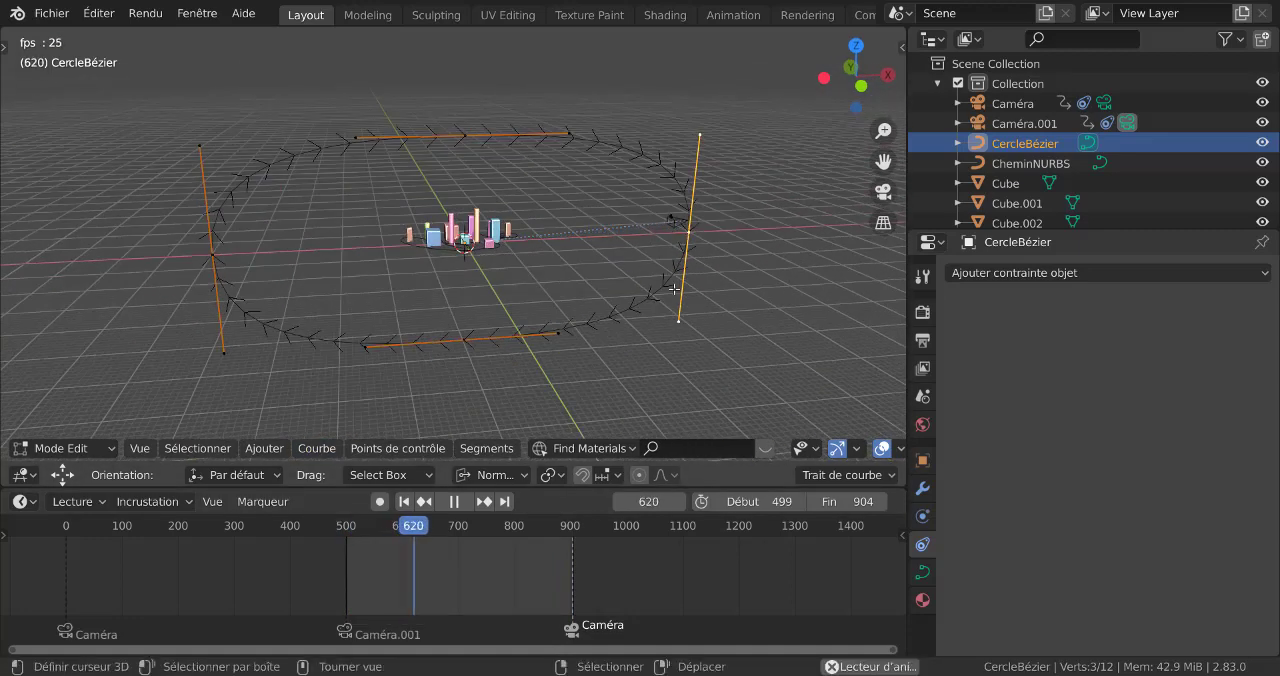
key(Tab)
click(671, 215)
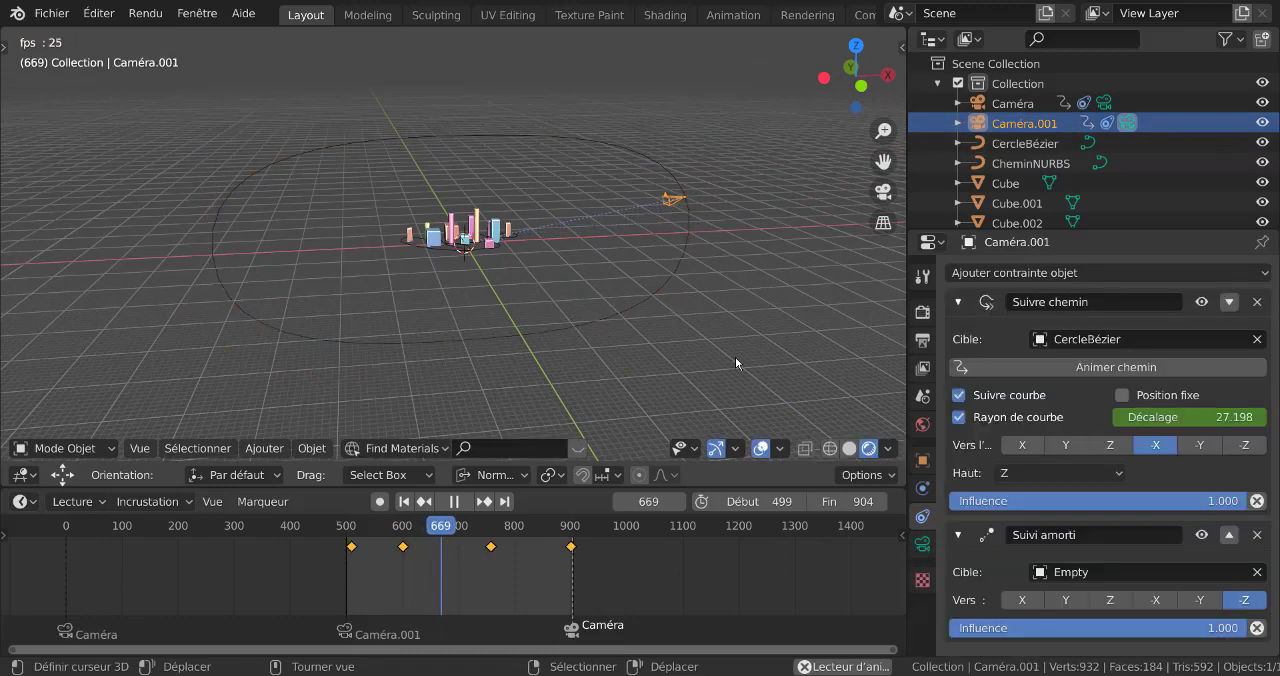
key(t)
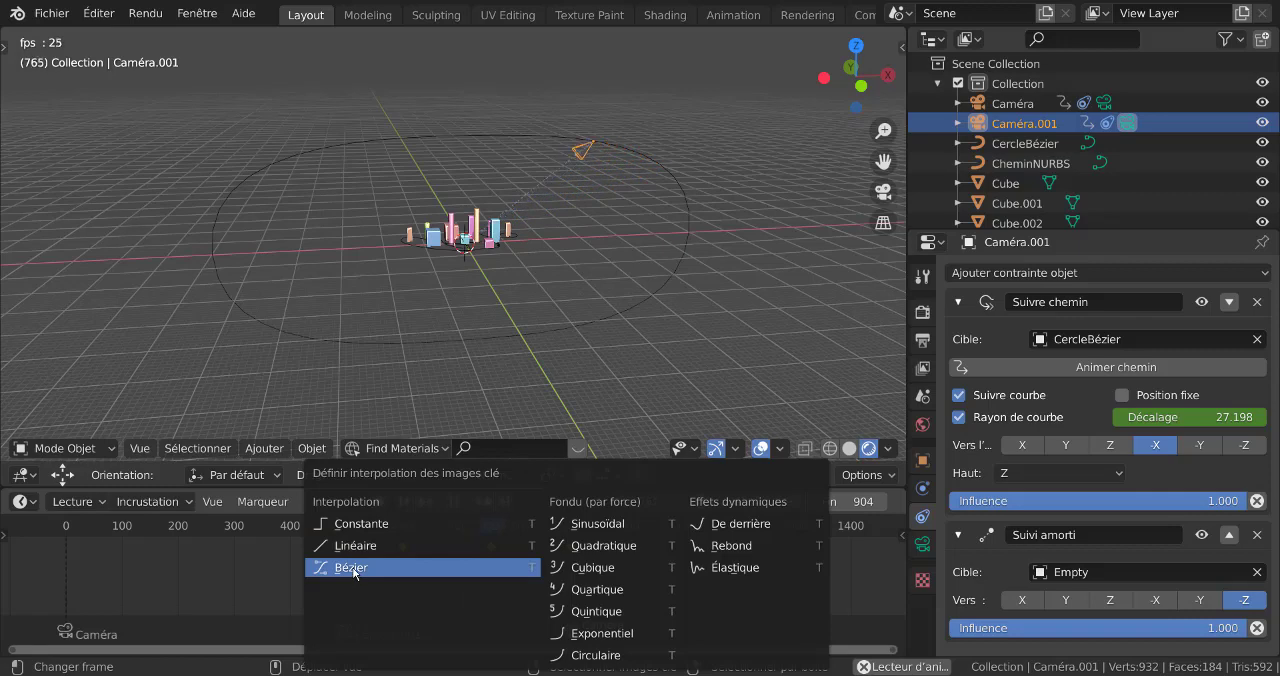
click(353, 567)
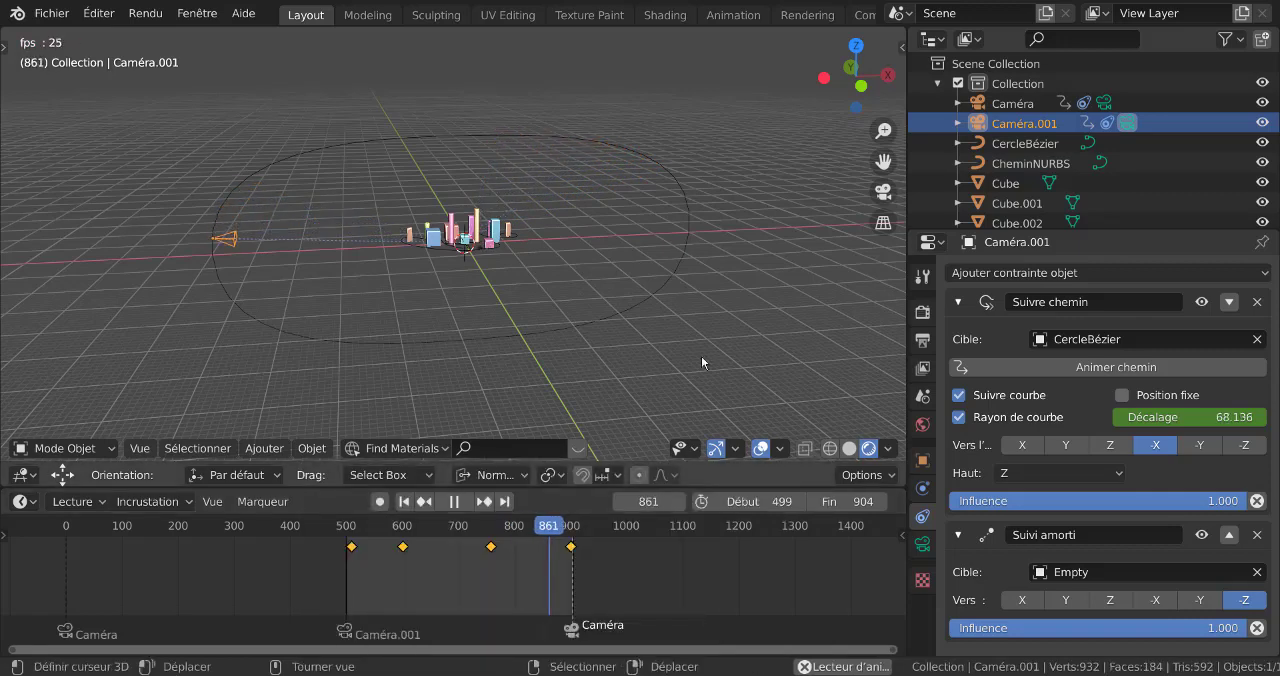
key(KP_0)
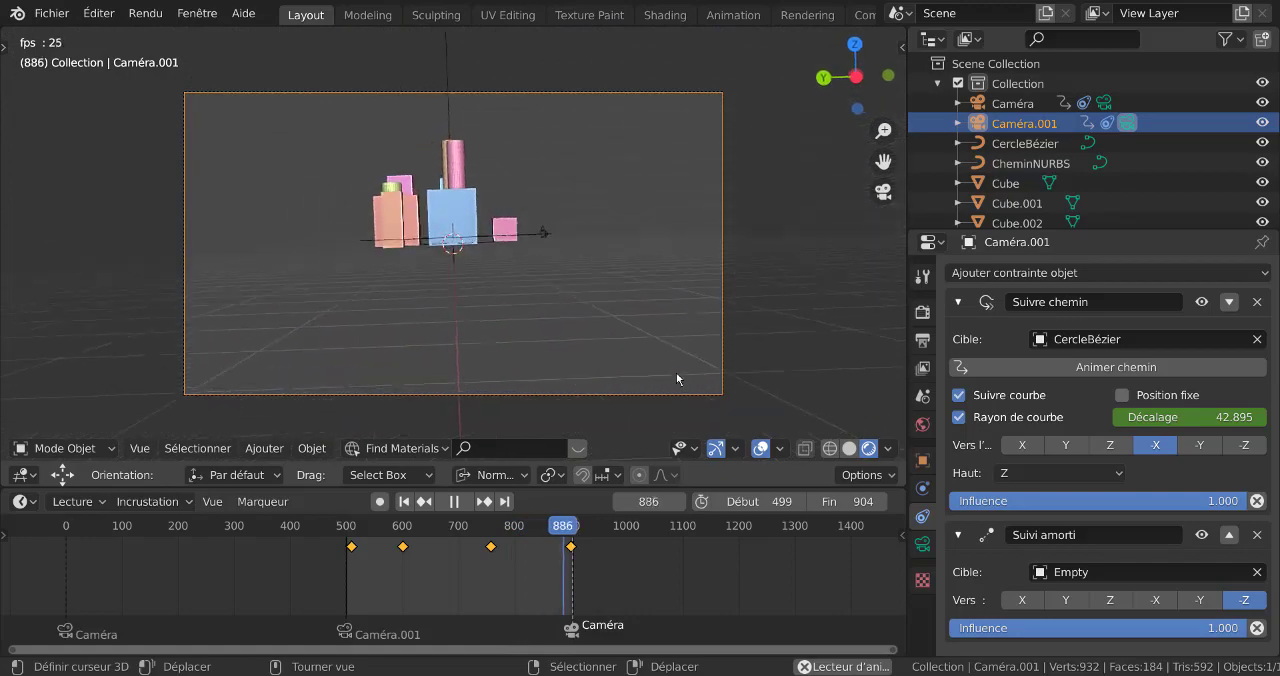
Move CercleBézier's uppermost control point down about 14.4 m in front view, and watch the result through the camera
scroll(648, 345, down, 1)
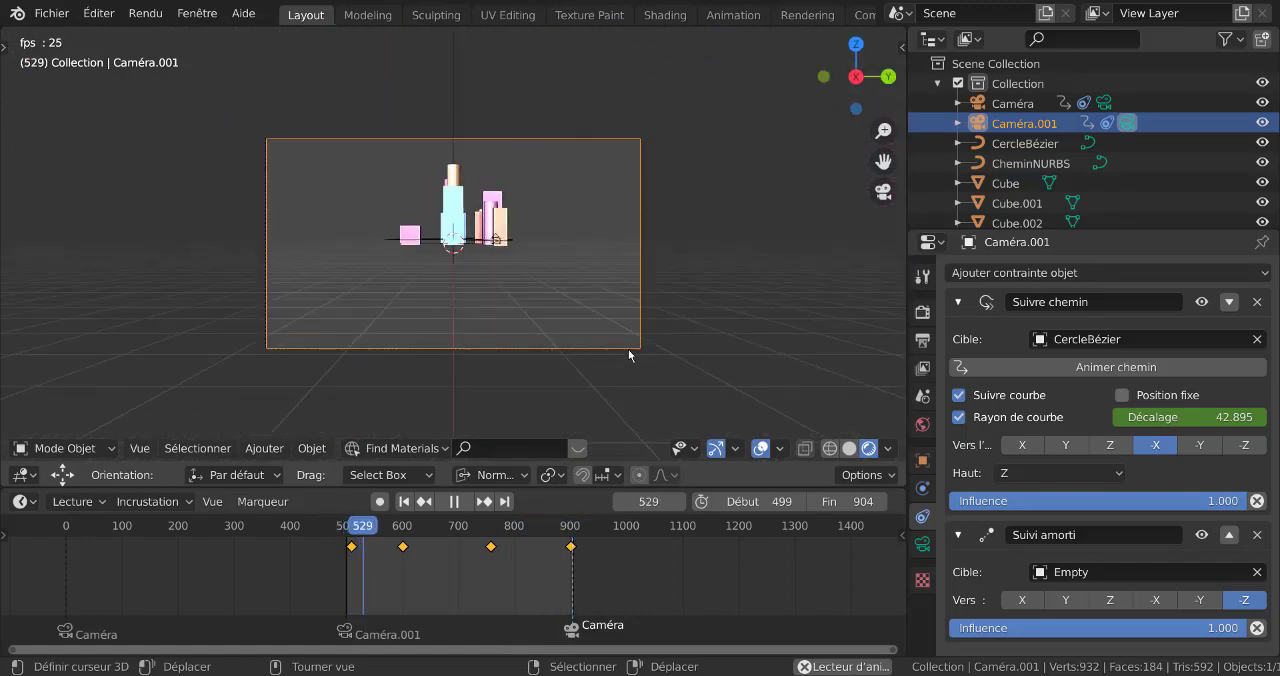
middle_drag(628, 351, 756, 363)
scroll(756, 360, down, 4)
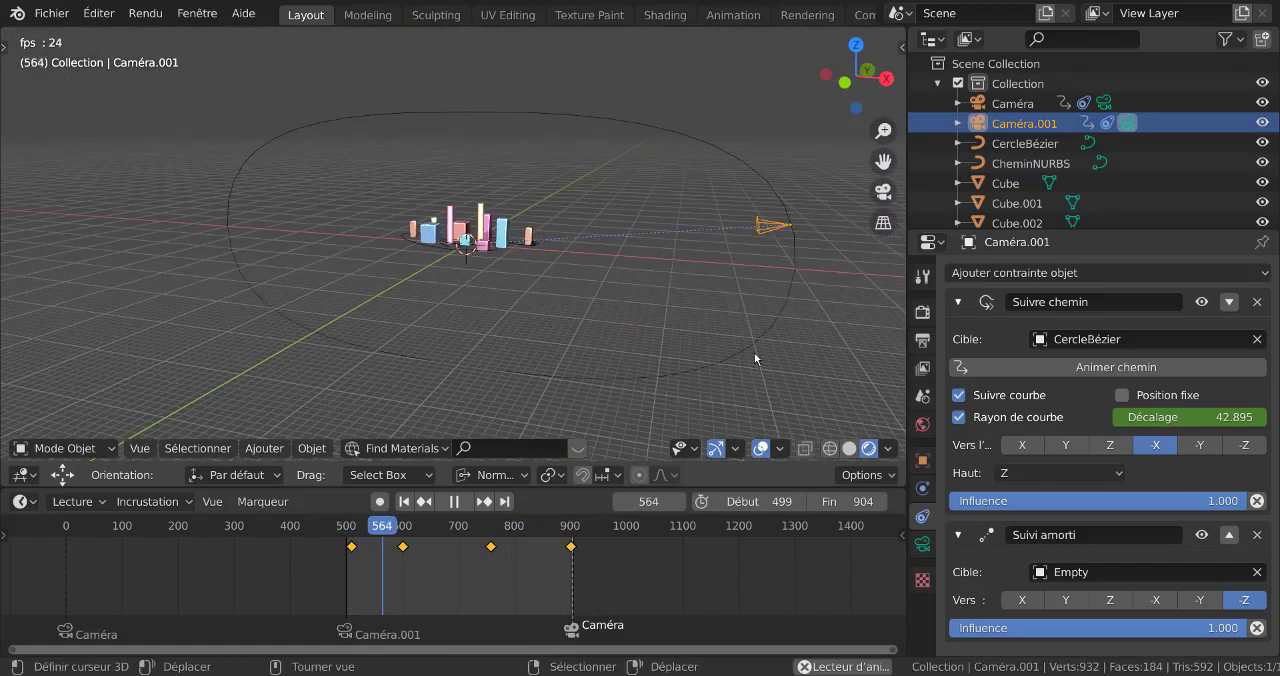
scroll(756, 358, down, 2)
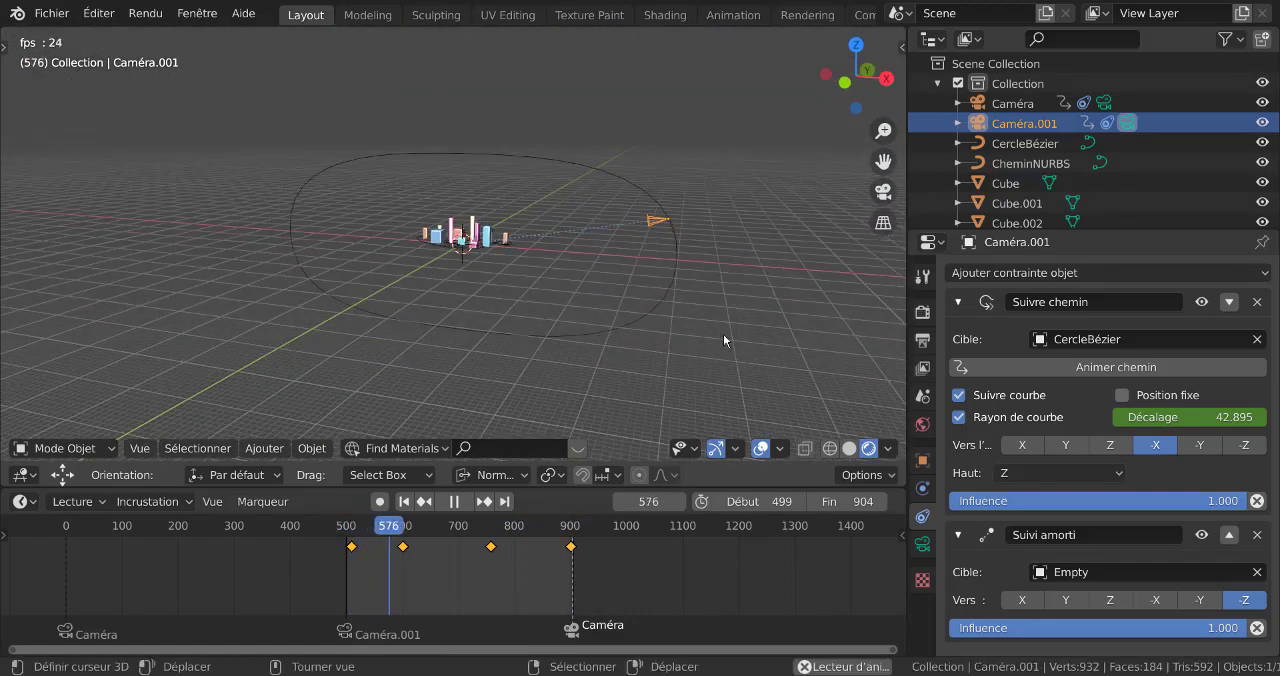
middle_drag(685, 289, 758, 307)
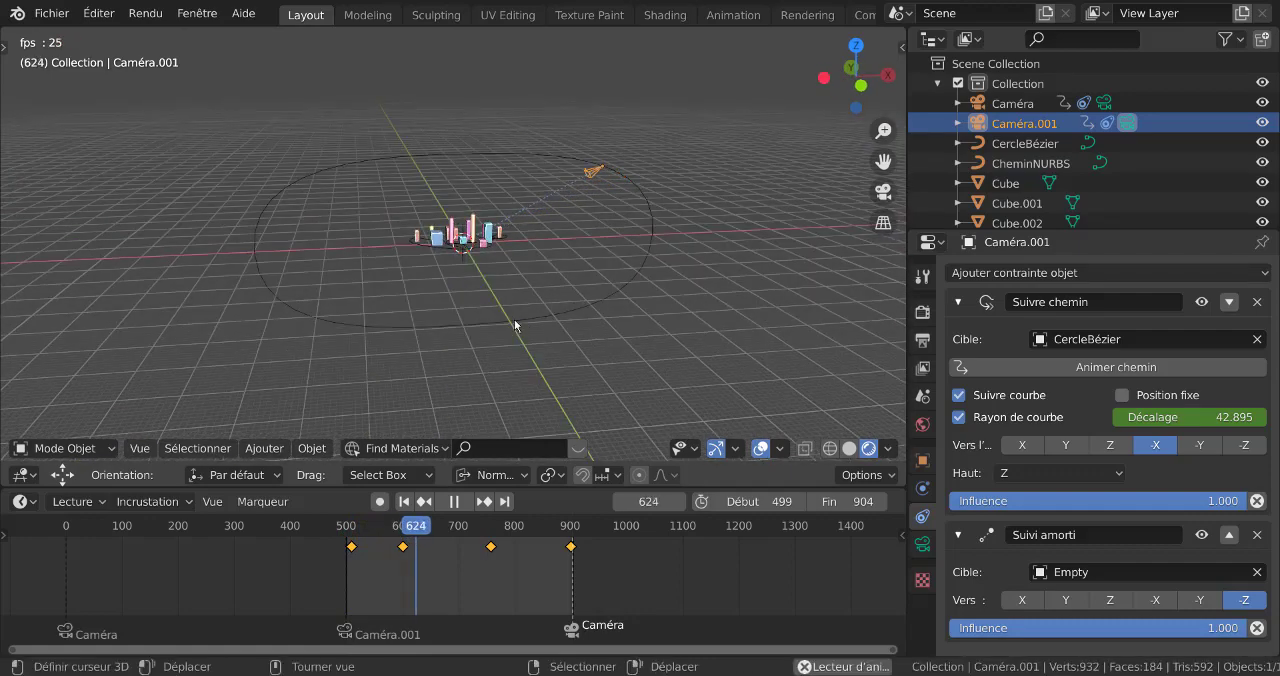
click(477, 152)
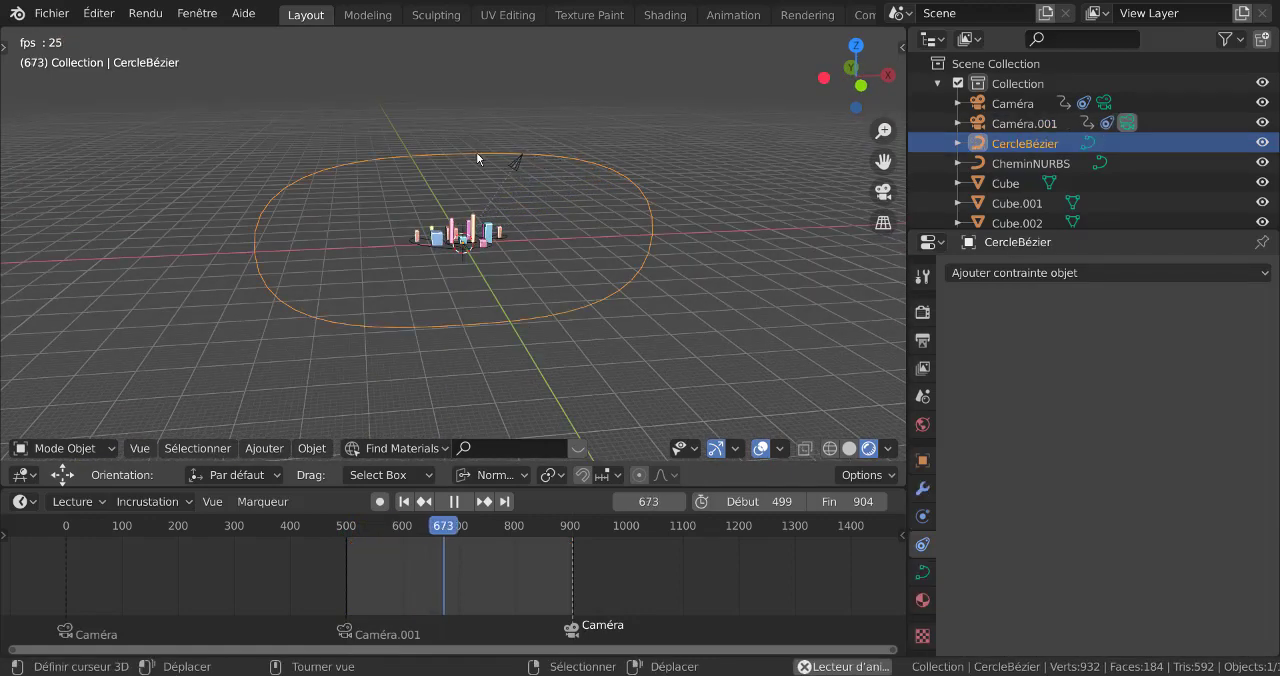
key(KP_1)
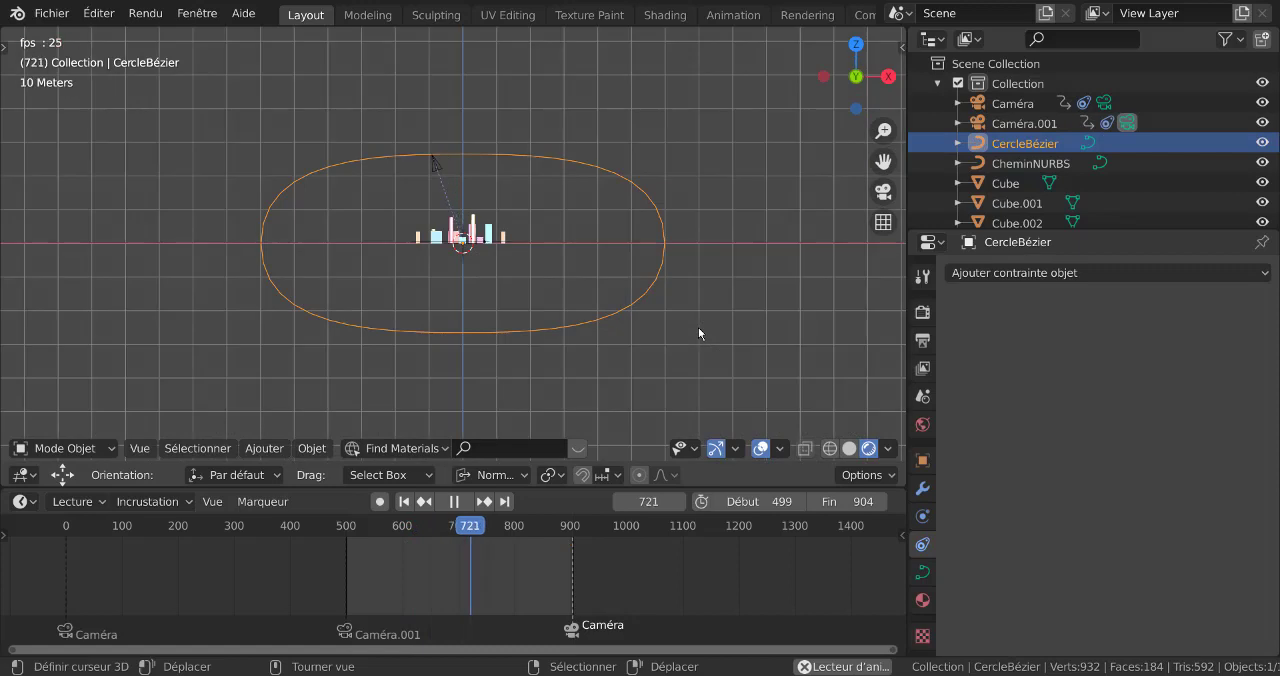
key(Tab)
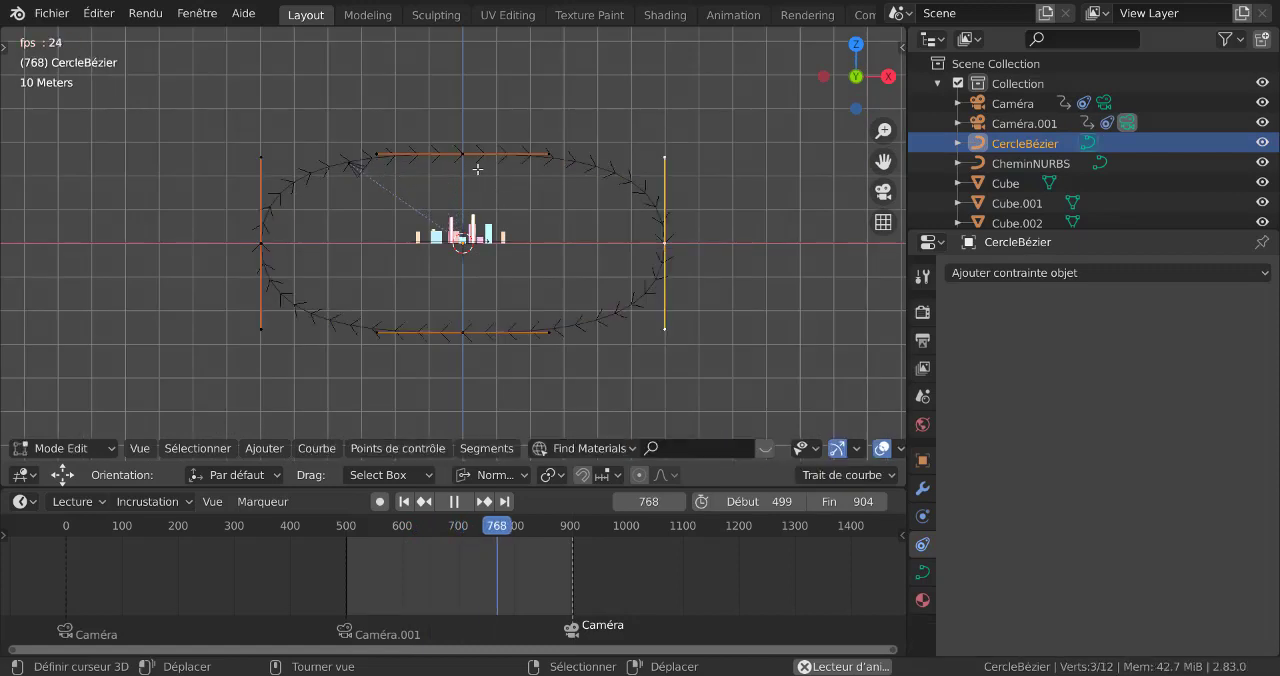
key(g)
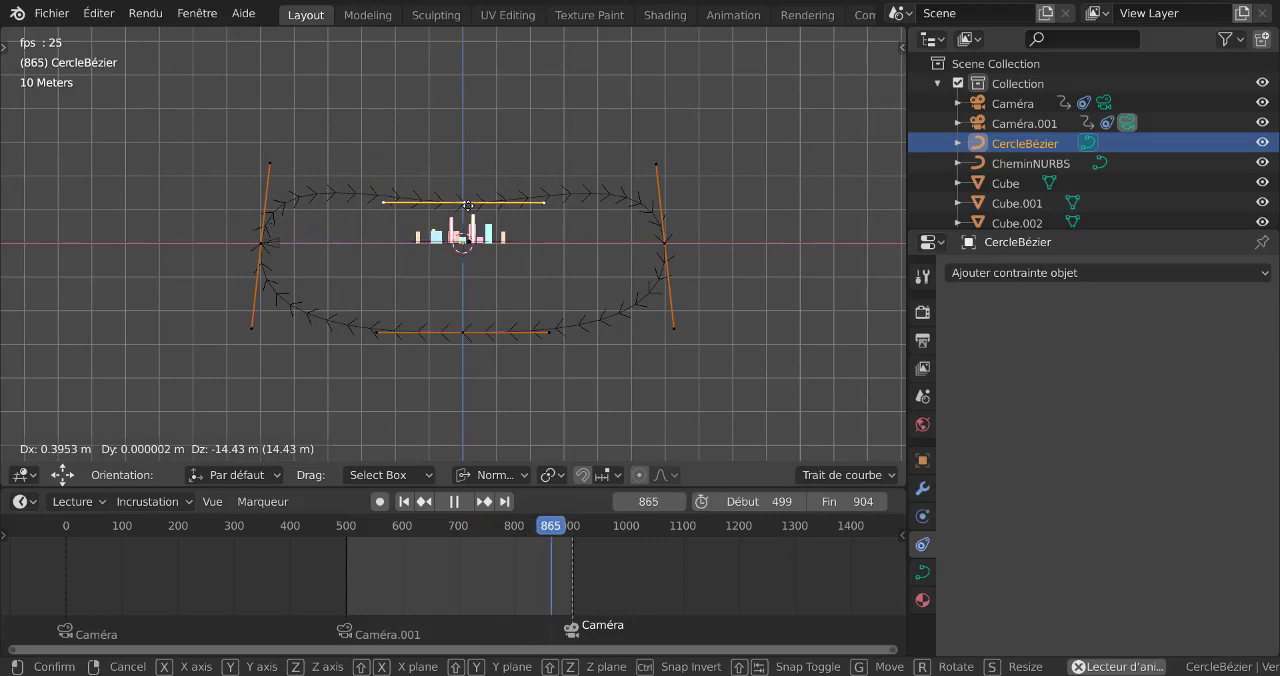
click(471, 205)
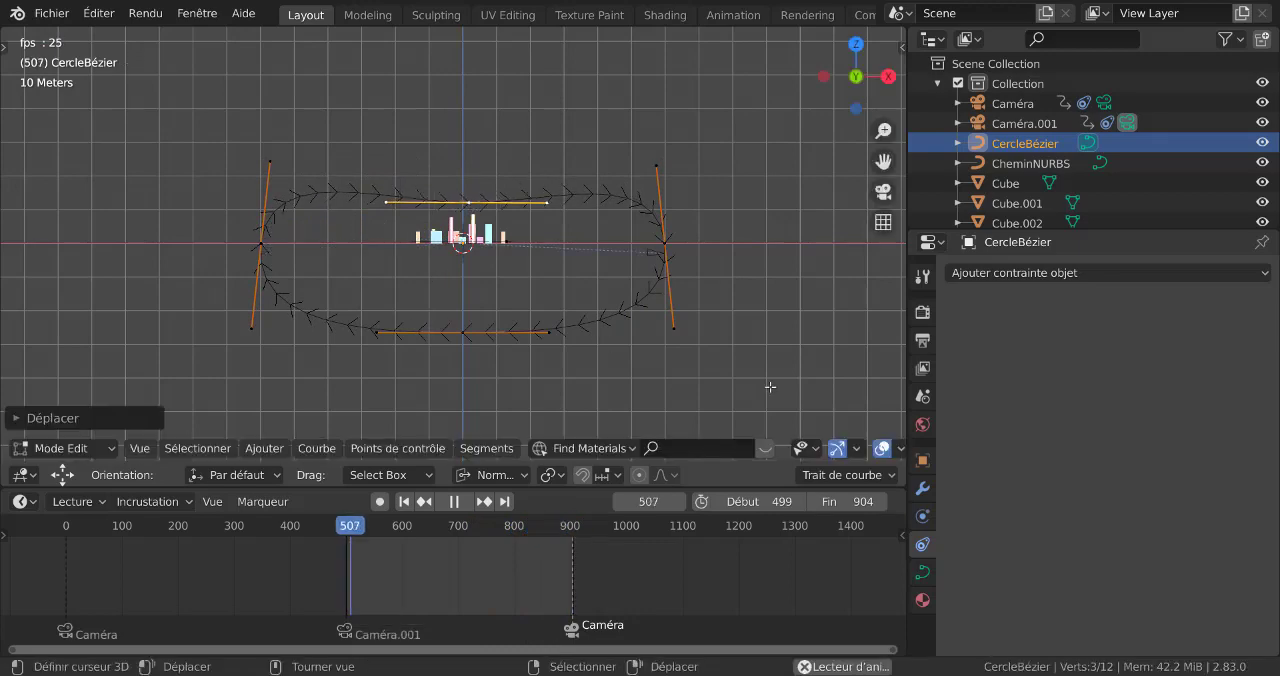
key(KP_0)
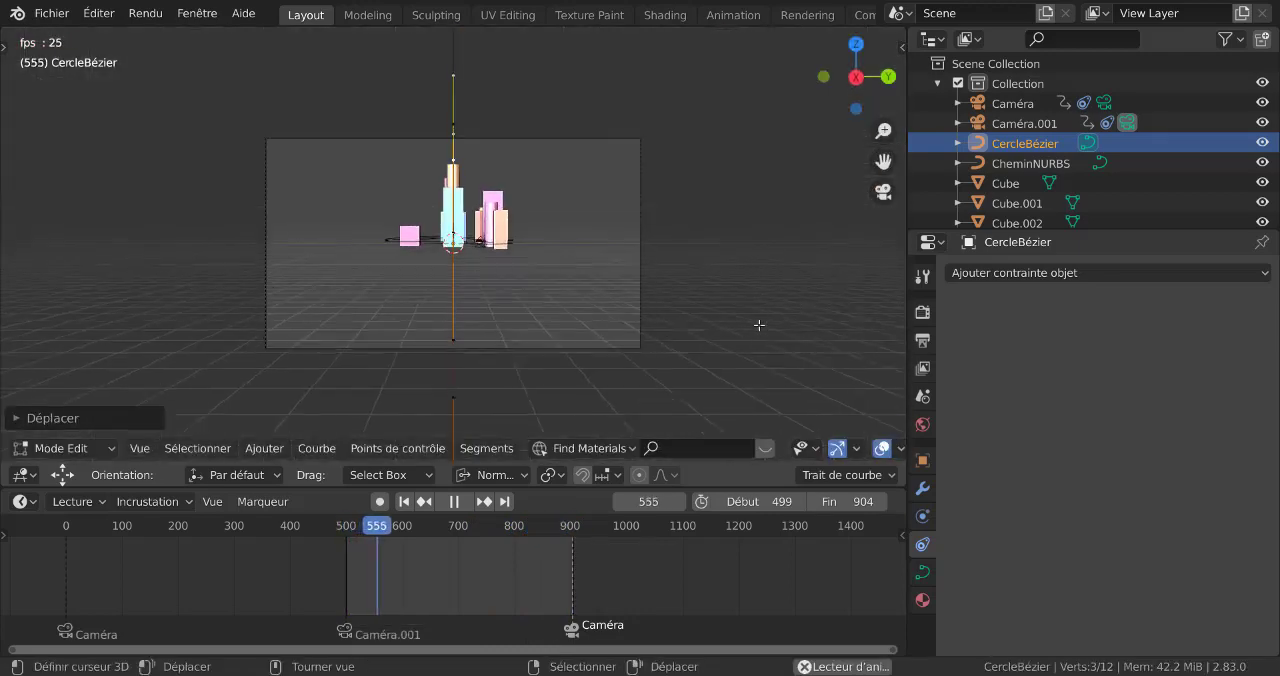
scroll(759, 325, up, 2)
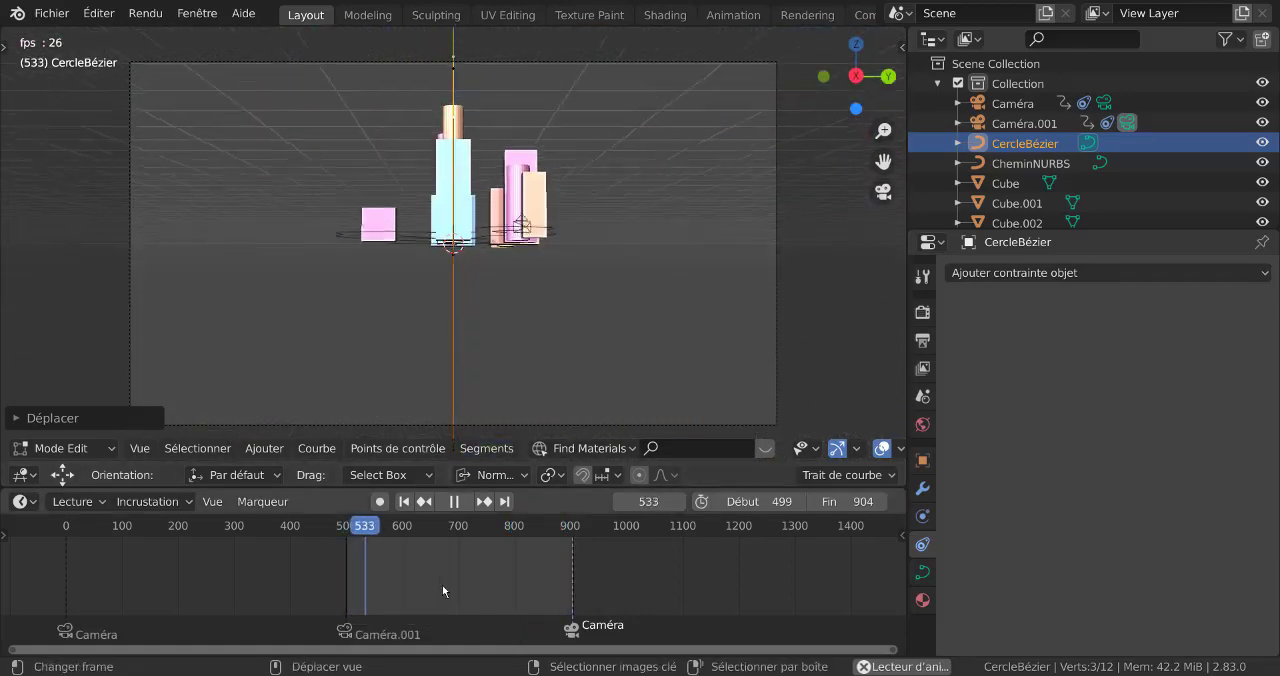
Move Caméra.001's second keyframe forward by about 94 frames, to around frame 694
click(1038, 124)
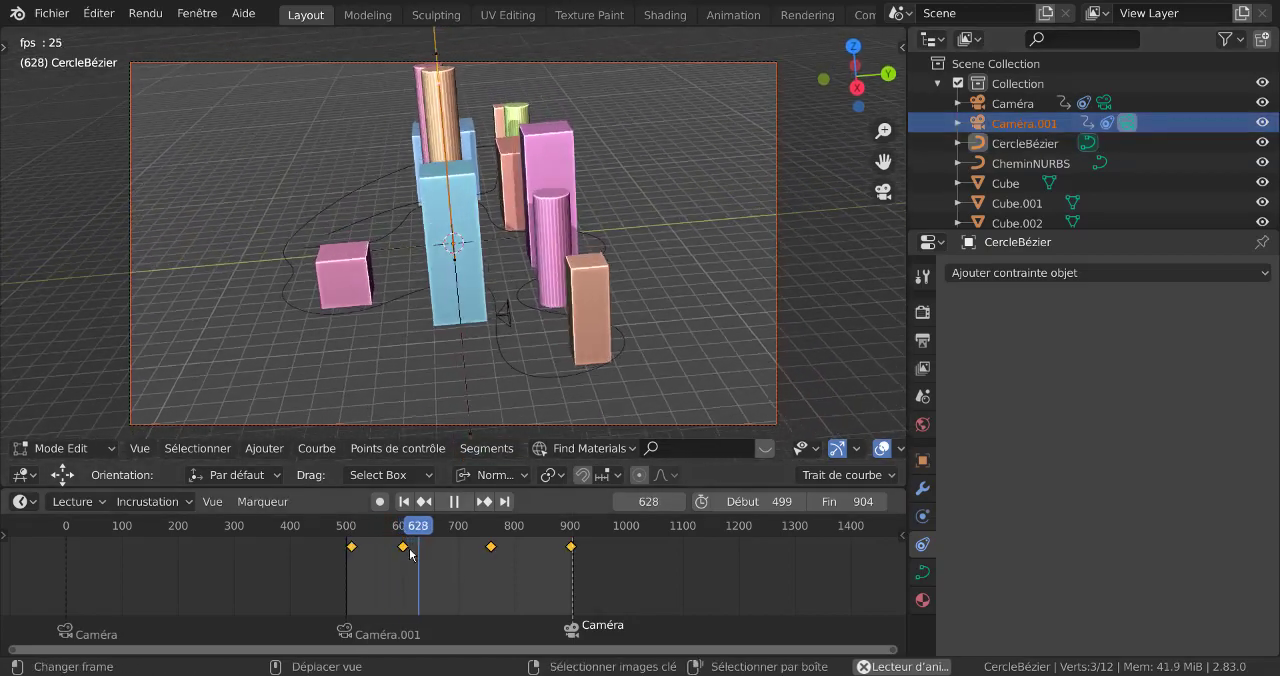
right_click(410, 551)
click(404, 548)
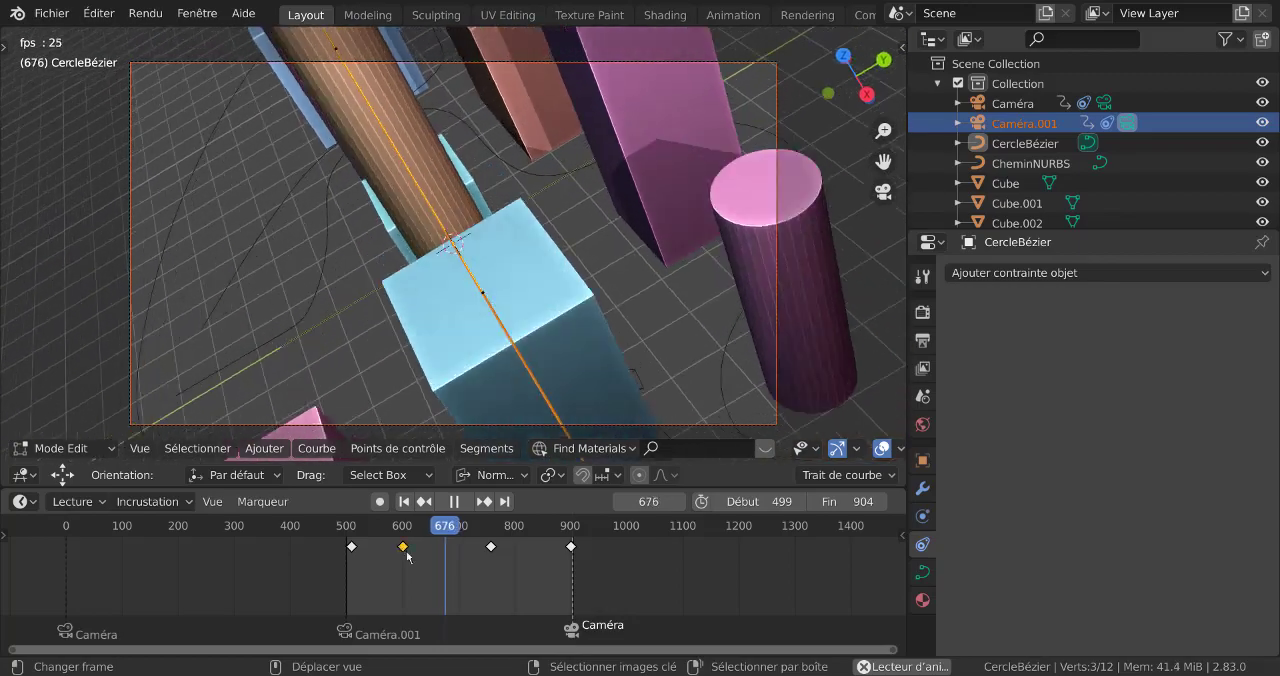
key(g)
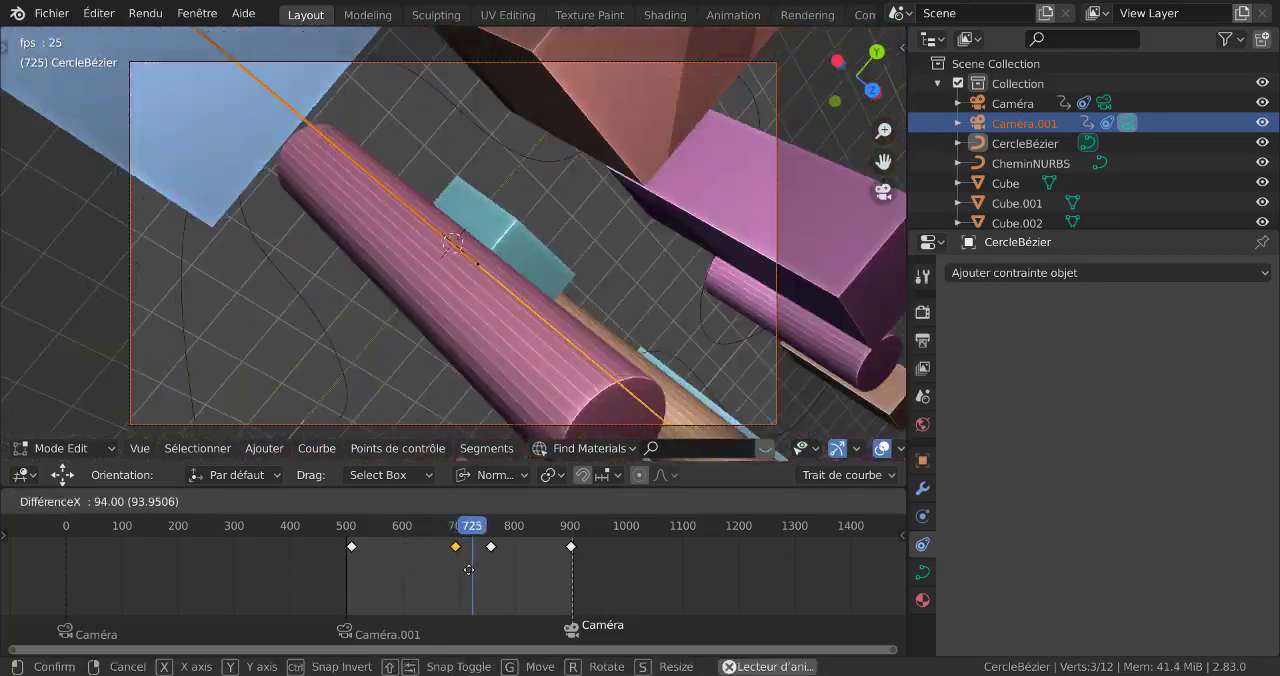
click(466, 567)
click(365, 566)
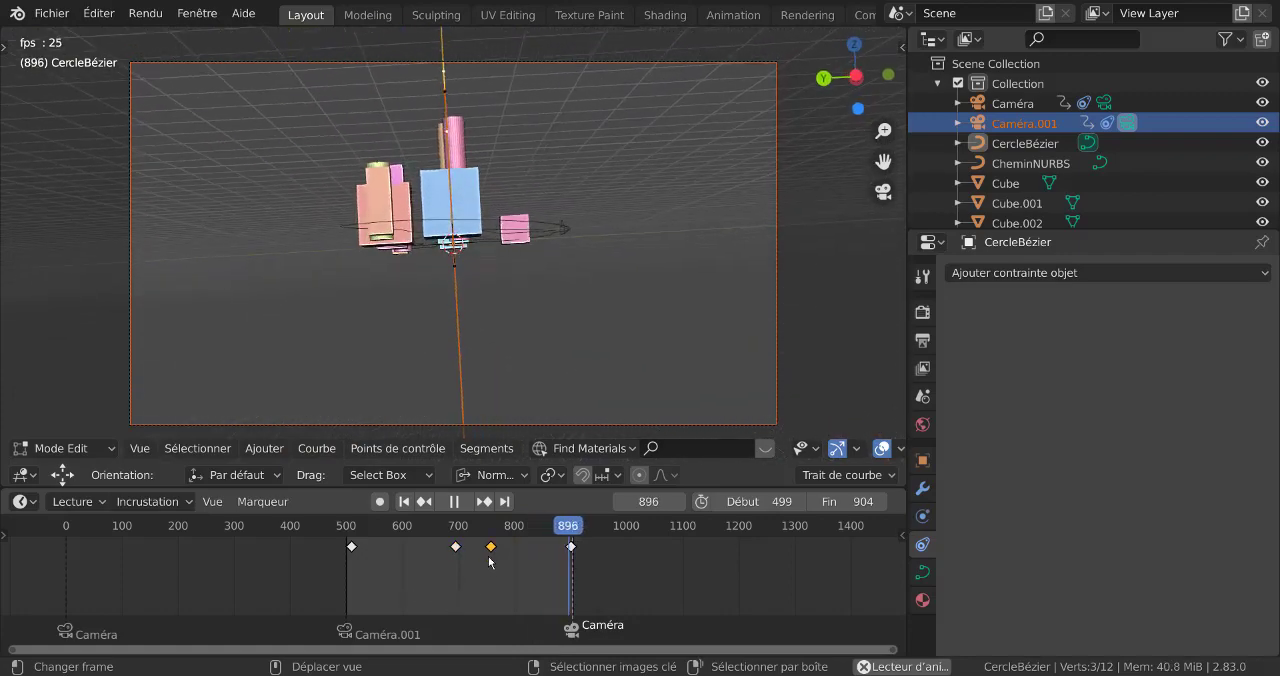
Move Caméra.001's third keyframe forward in two stages, to around frame 840 and on to about frame 877
key(g)
click(539, 568)
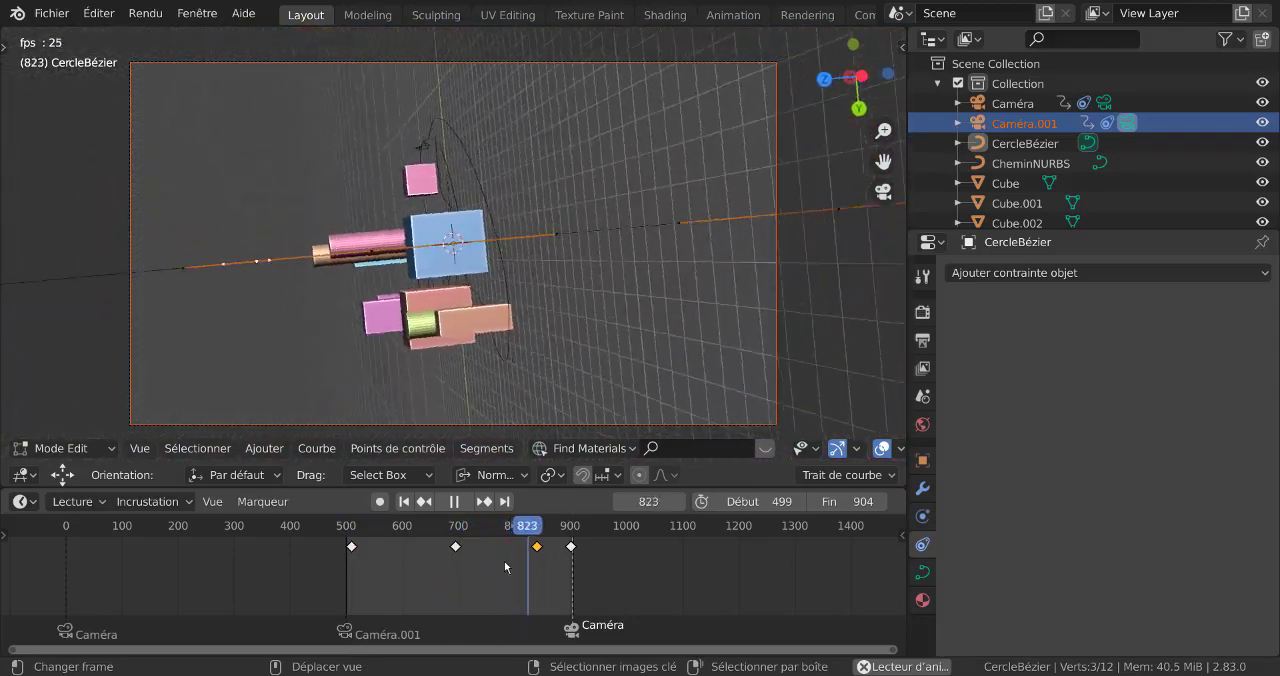
key(g)
click(554, 576)
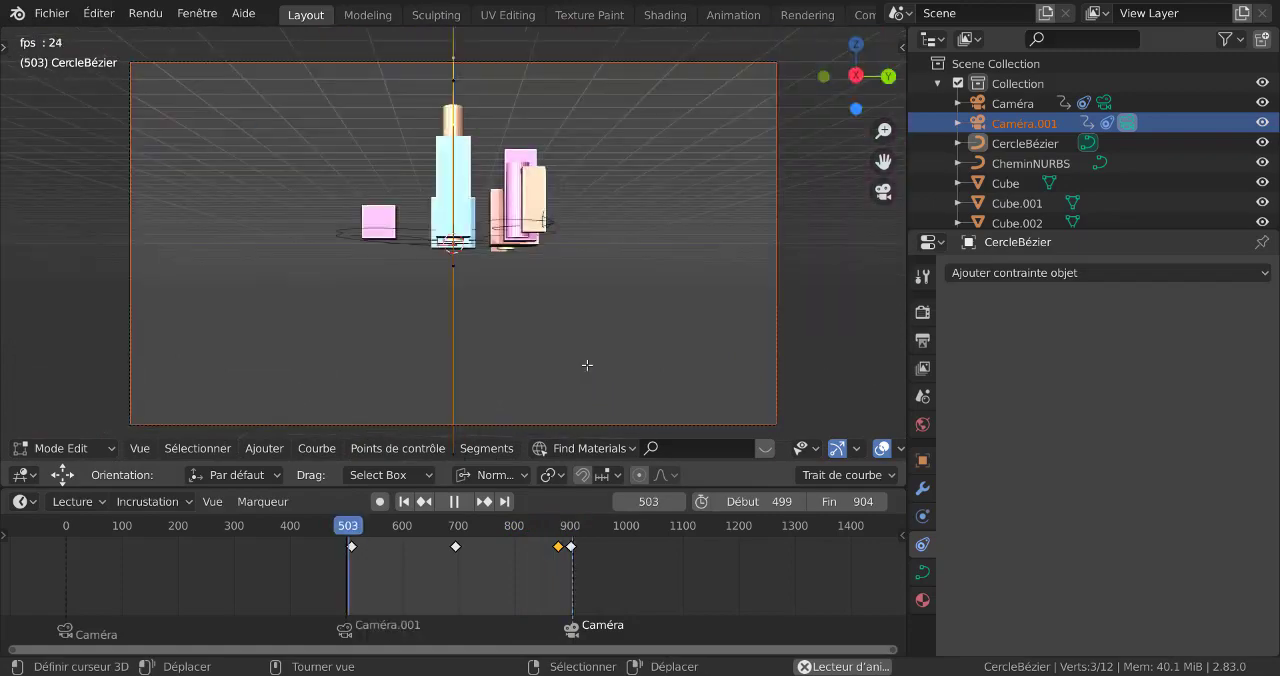
Select both middle Caméra.001 keyframes and shift them back together, to around frames 545 and 728
shift+right_click(458, 549)
key(g)
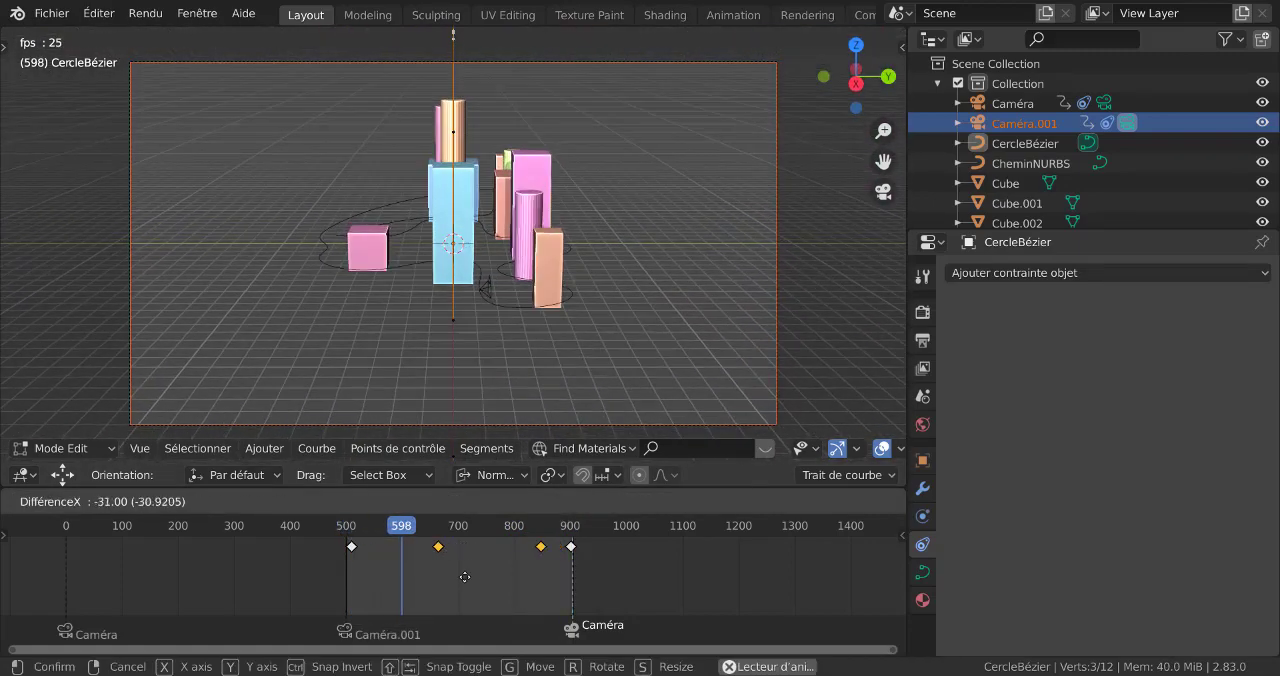
click(408, 601)
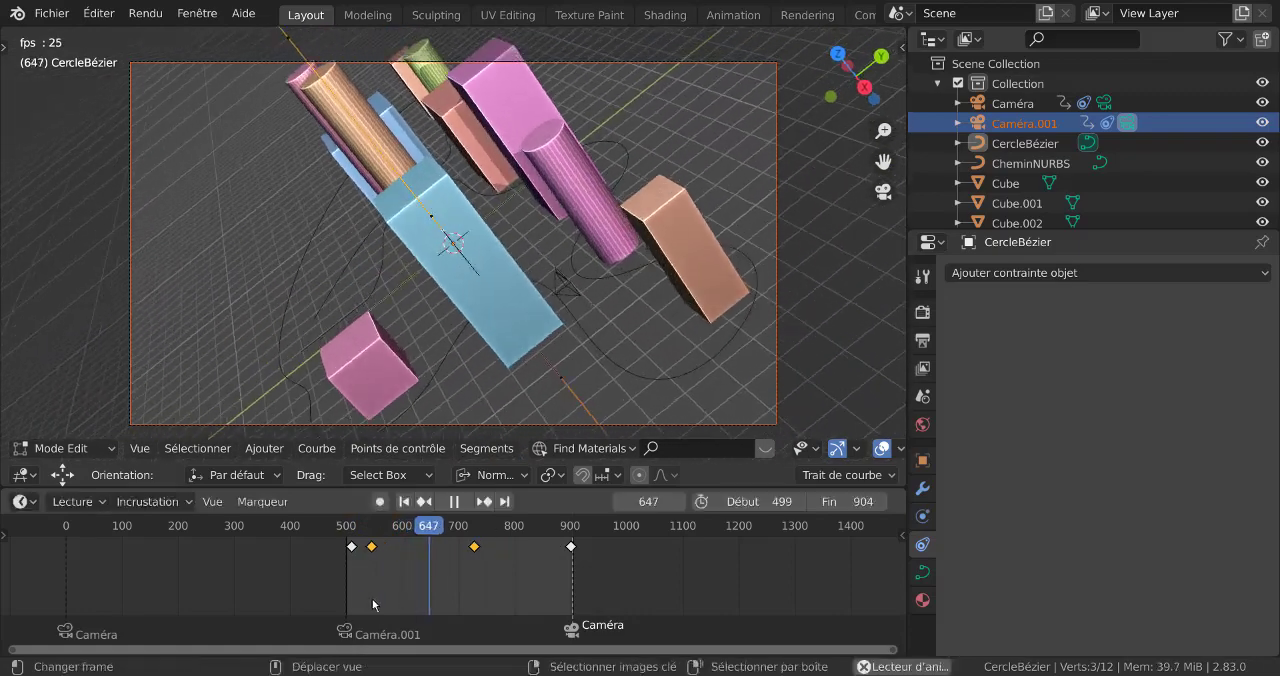
click(328, 589)
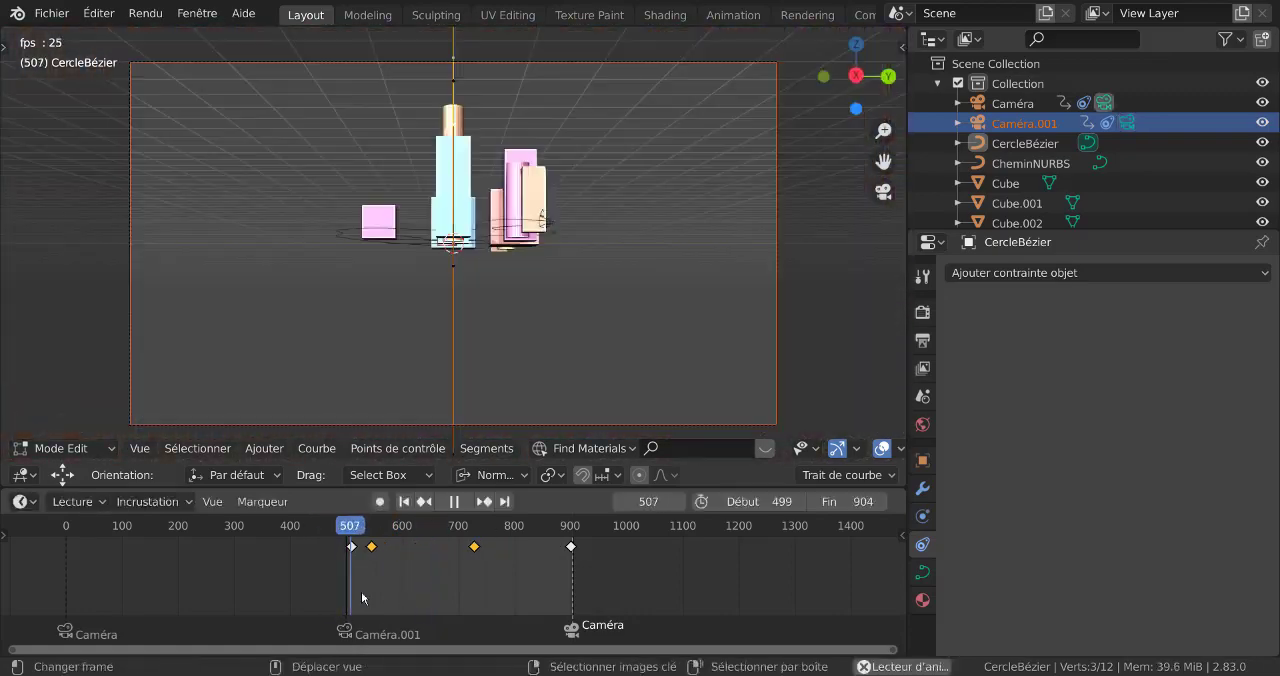